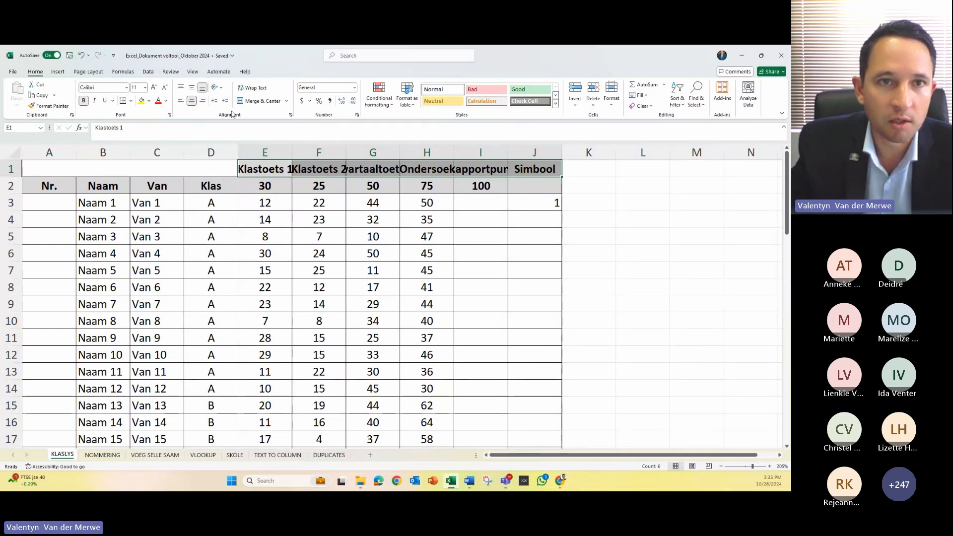
# Step: Apply Rotate Text Up to the headings Klastoets 1 through Simbool in E1:J1
pyautogui.click(222, 89)
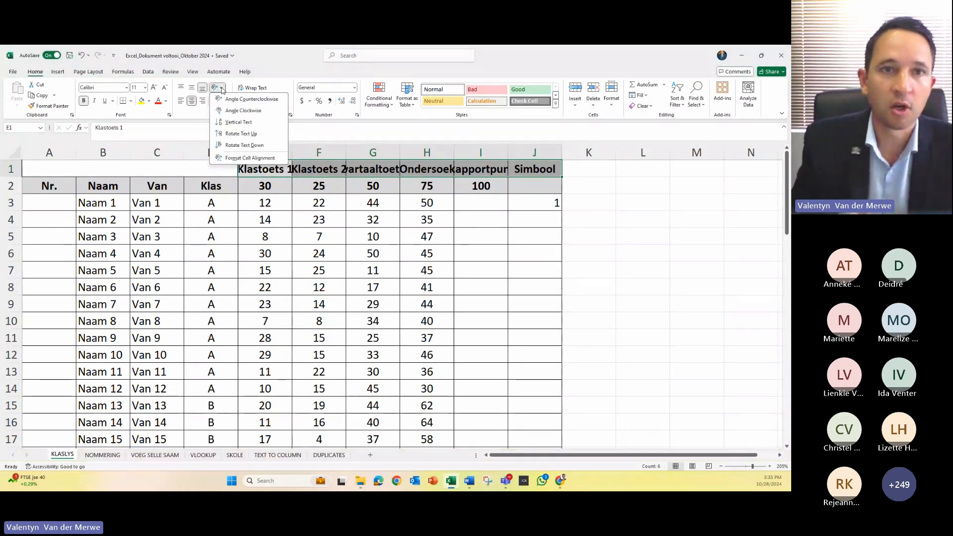
pyautogui.click(244, 134)
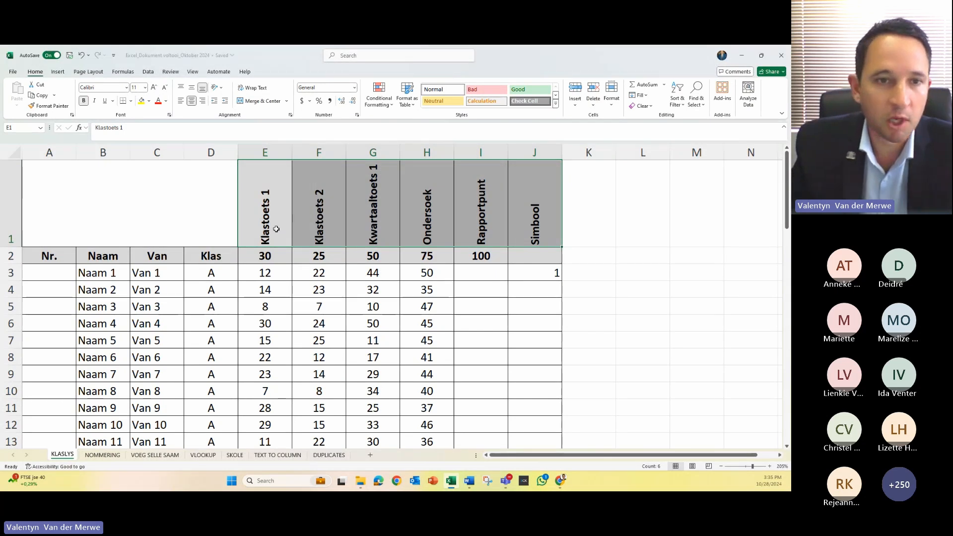
pyautogui.click(72, 217)
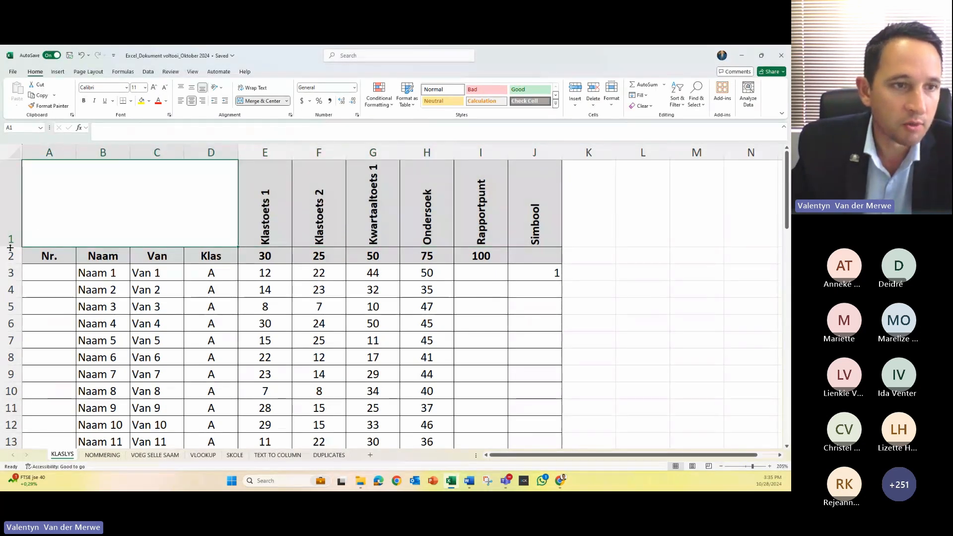
# Step: Drag row 1's border down a little so the rotated headings have more room
pyautogui.moveTo(10, 248); pyautogui.dragTo(10, 258)
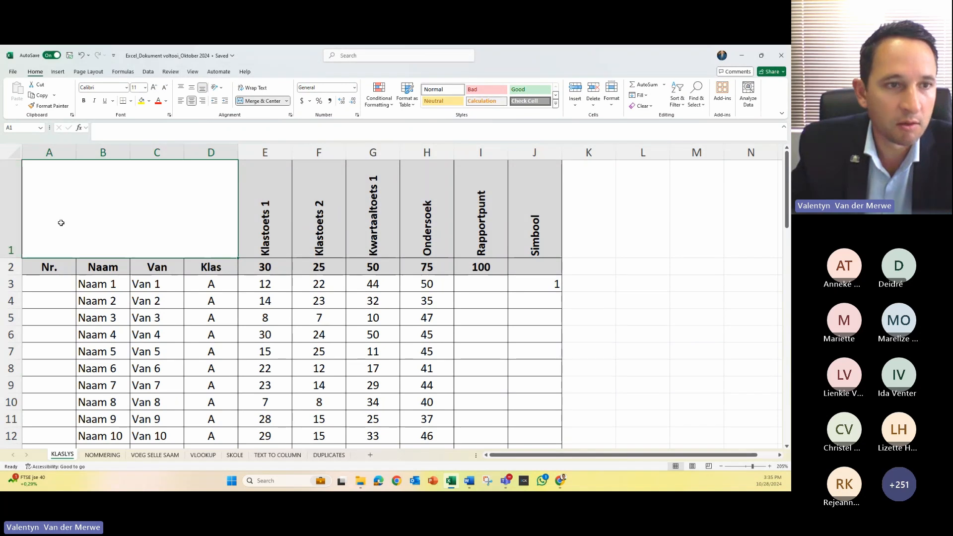
pyautogui.click(11, 247)
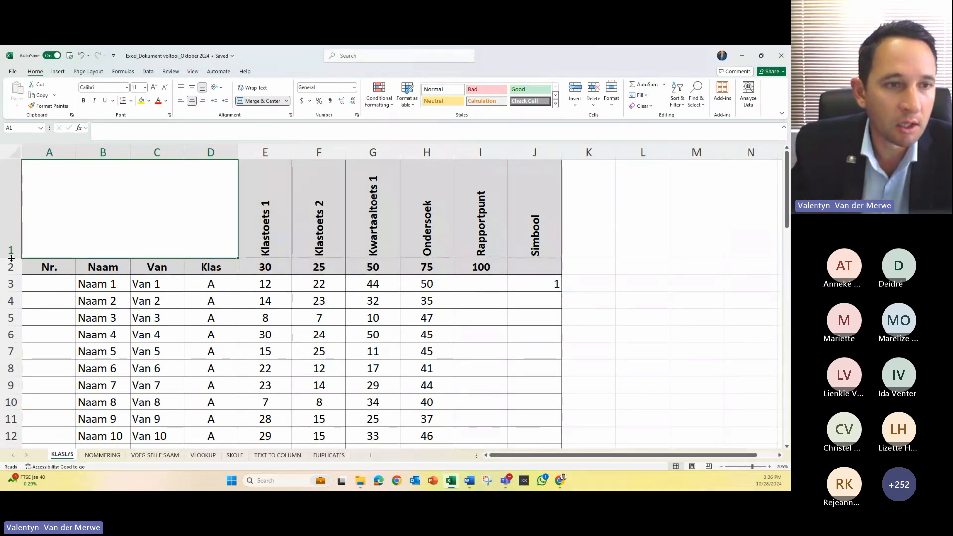
pyautogui.moveTo(12, 258); pyautogui.dragTo(11, 261)
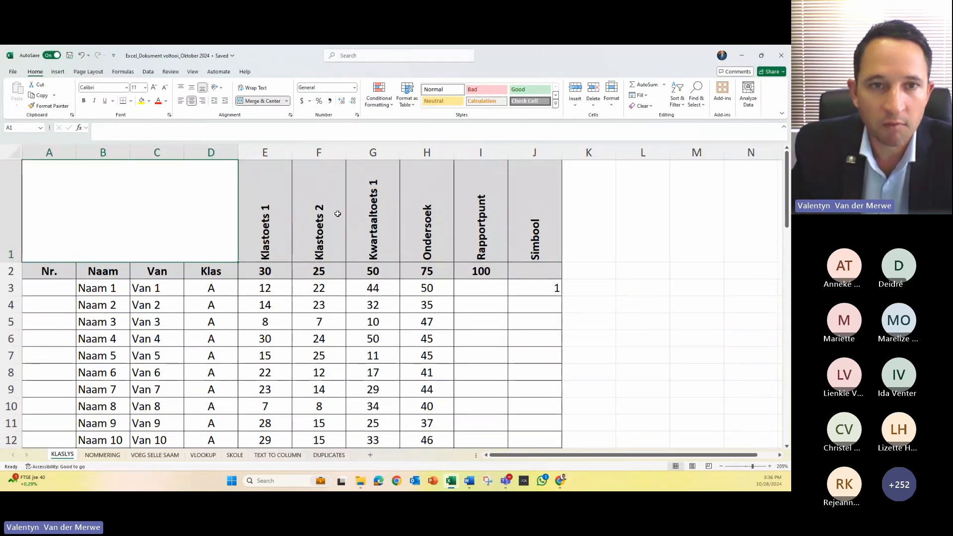
# Step: Resize columns E through J together and AutoFit them to the vertical headings
pyautogui.click(267, 212)
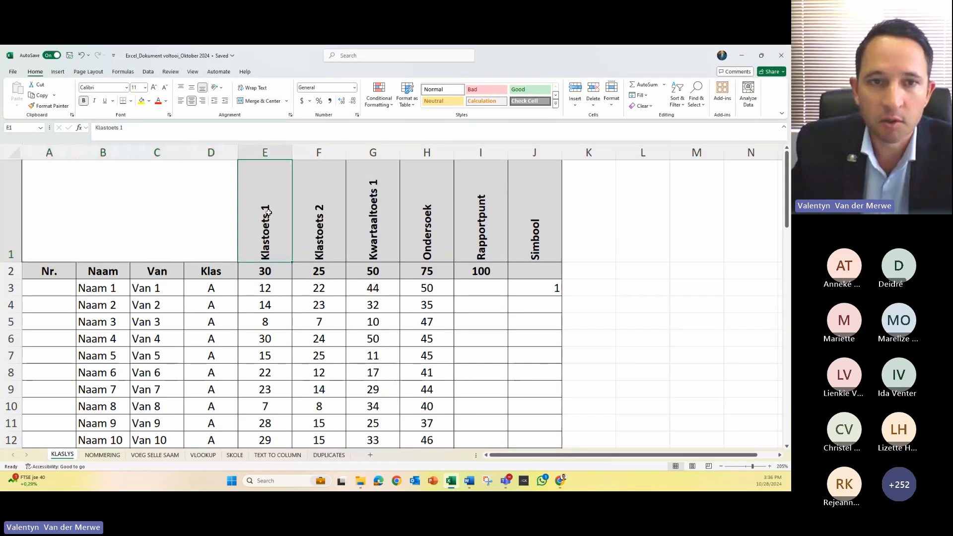
pyautogui.moveTo(276, 153); pyautogui.dragTo(534, 153)
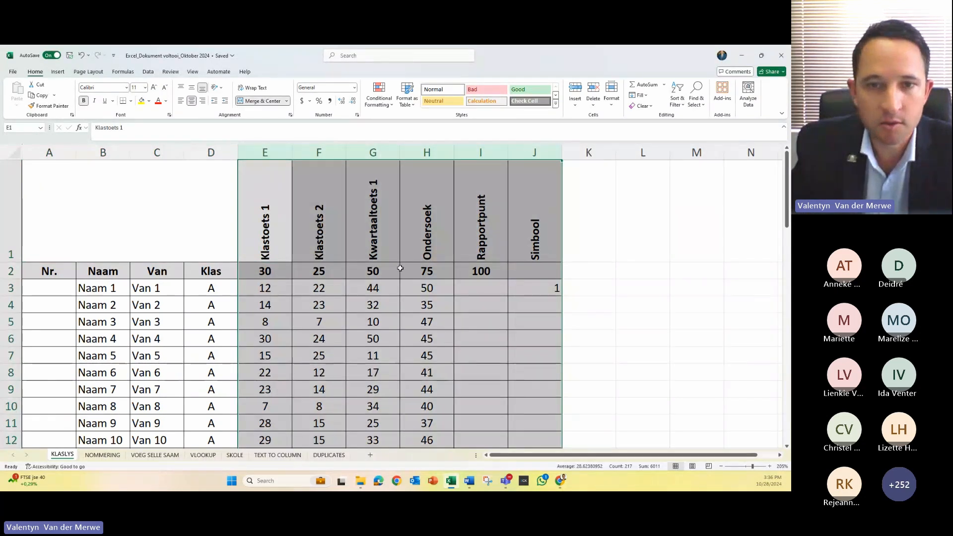
pyautogui.click(267, 216)
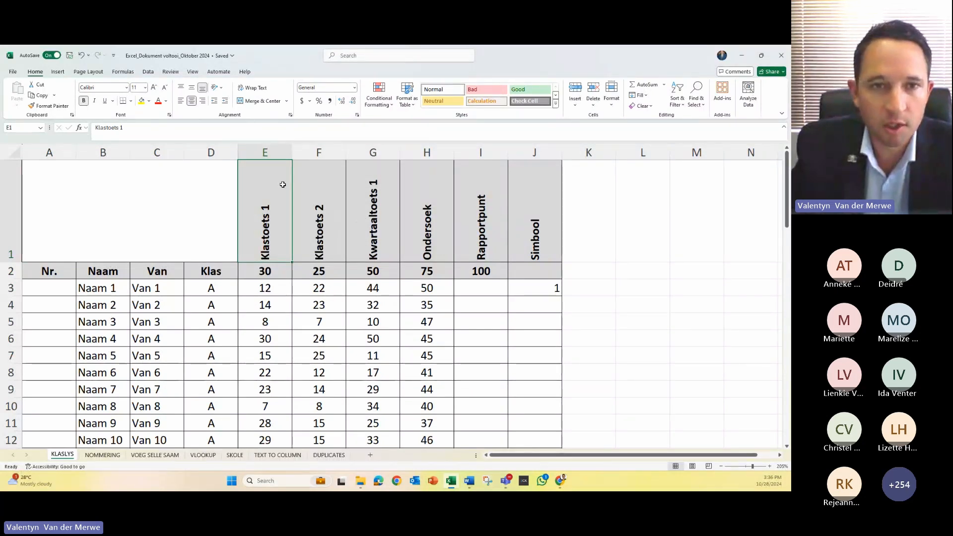
pyautogui.click(264, 149)
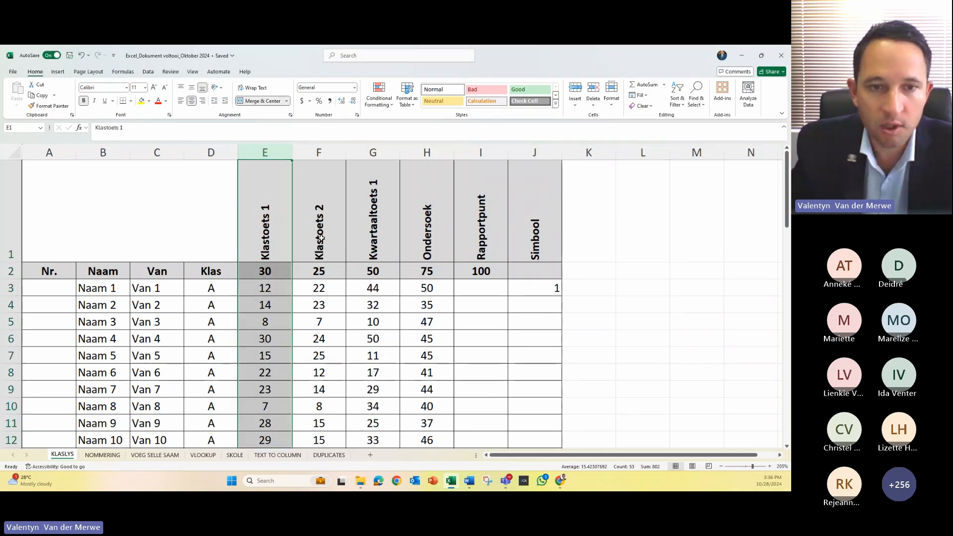
pyautogui.click(262, 150)
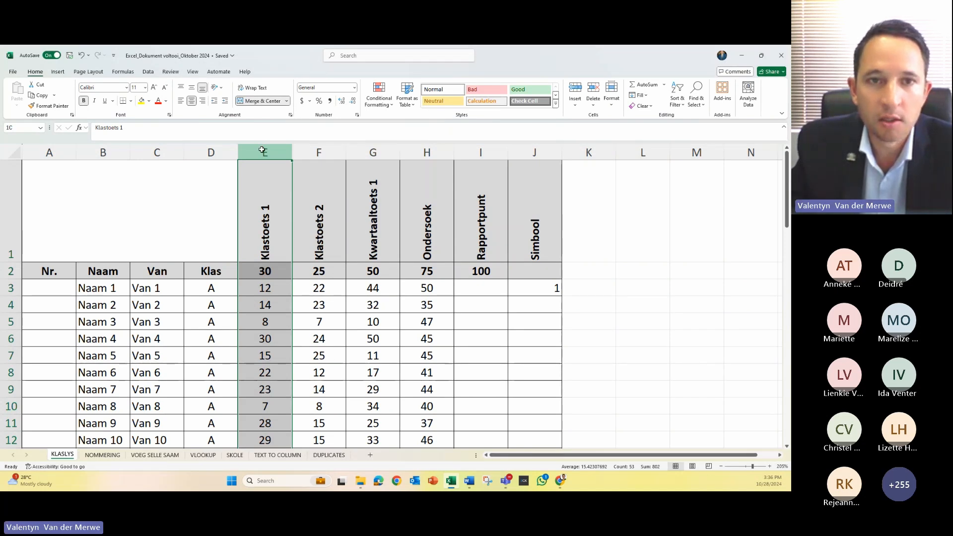
pyautogui.moveTo(263, 151); pyautogui.dragTo(535, 151)
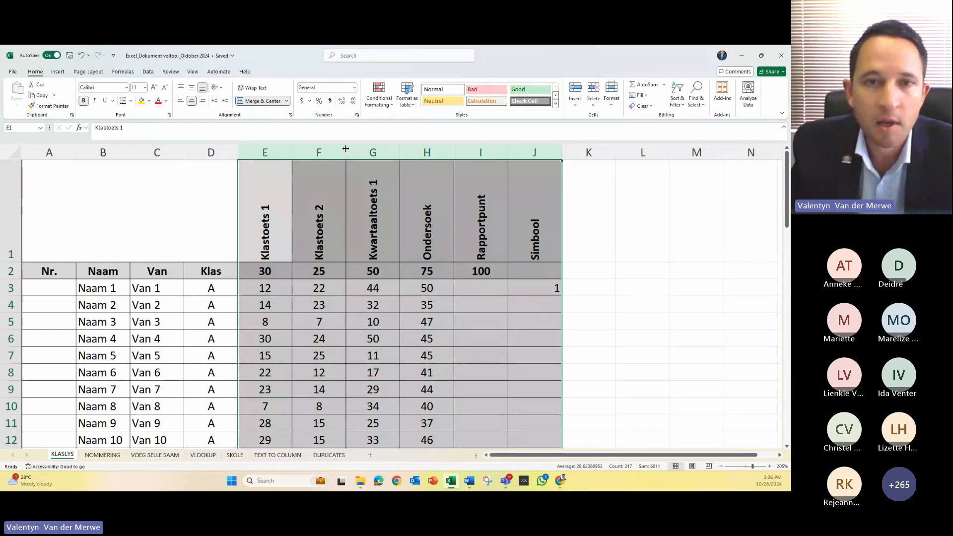
pyautogui.moveTo(345, 148); pyautogui.dragTo(324, 149)
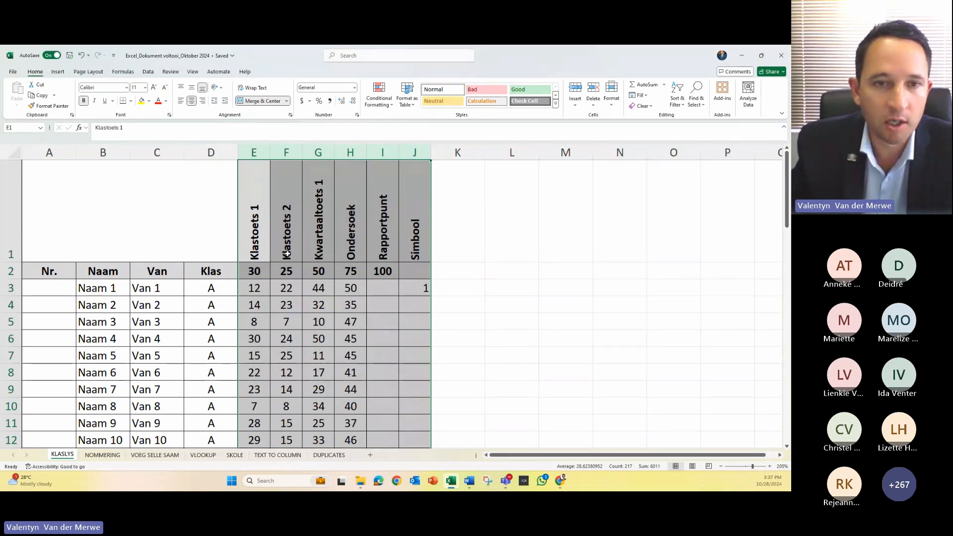
pyautogui.moveTo(270, 153); pyautogui.dragTo(280, 153)
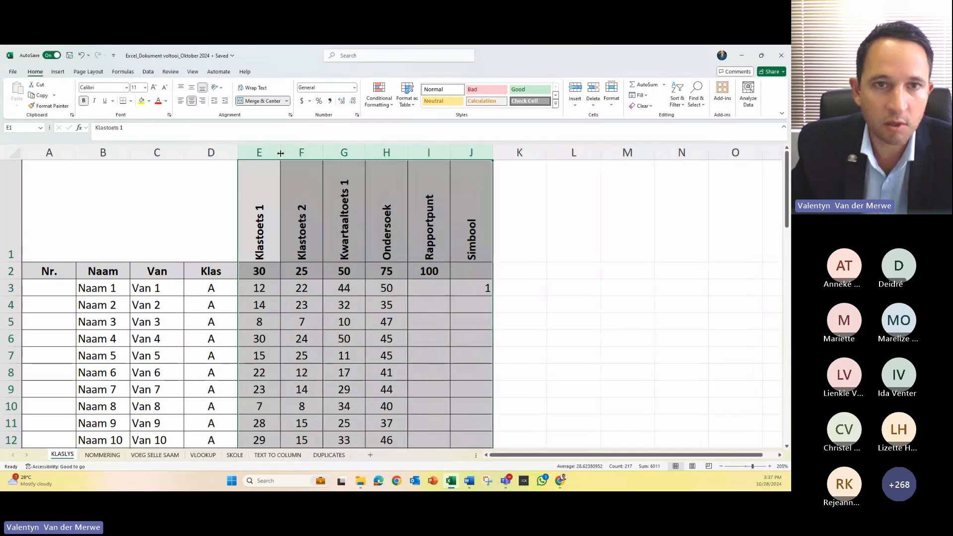
pyautogui.doubleClick(281, 152)
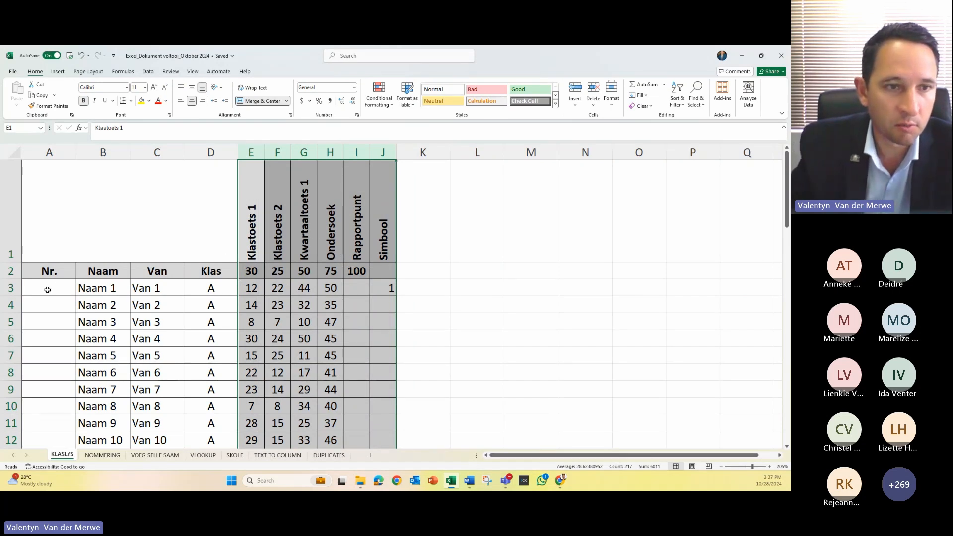
pyautogui.click(66, 209)
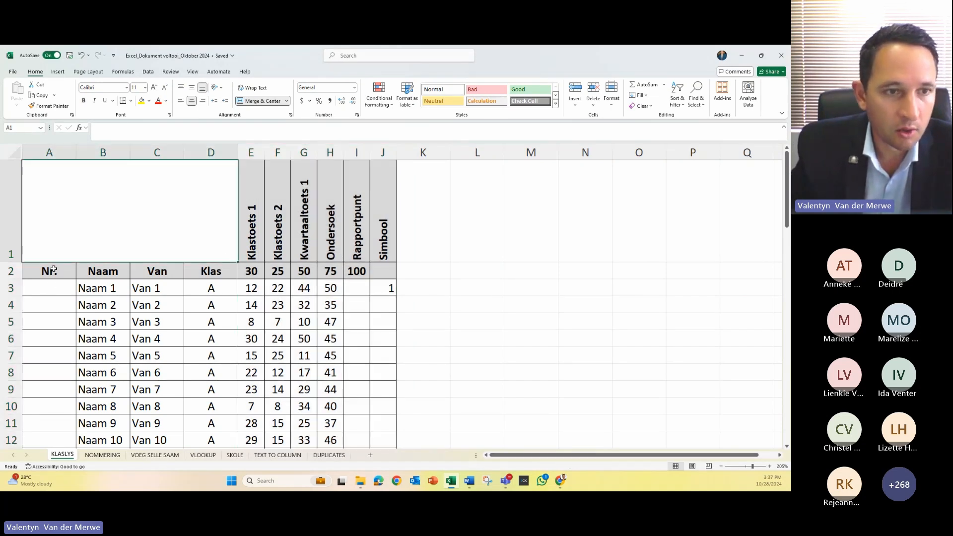
pyautogui.click(47, 288)
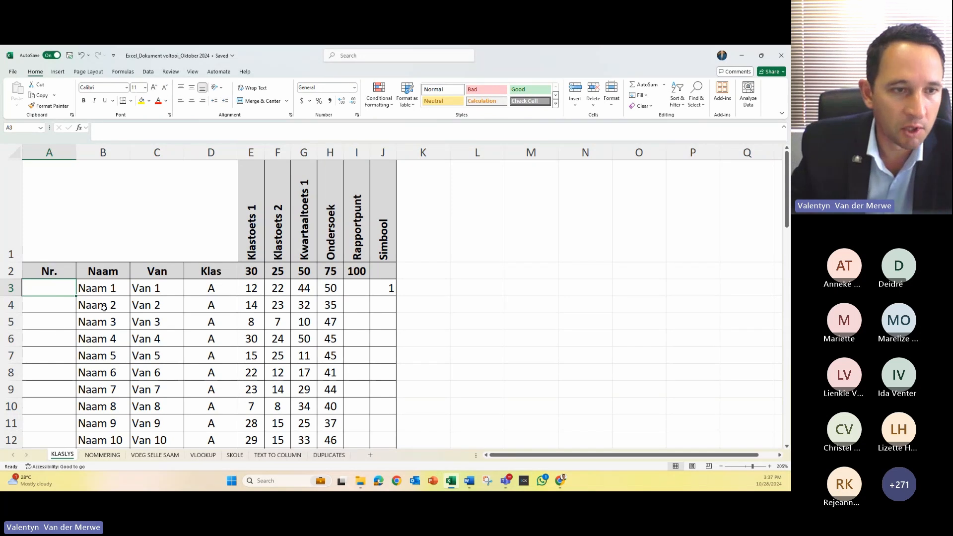
pyautogui.scroll(-1, 162, 310)
pyautogui.scroll(-14, 162, 310)
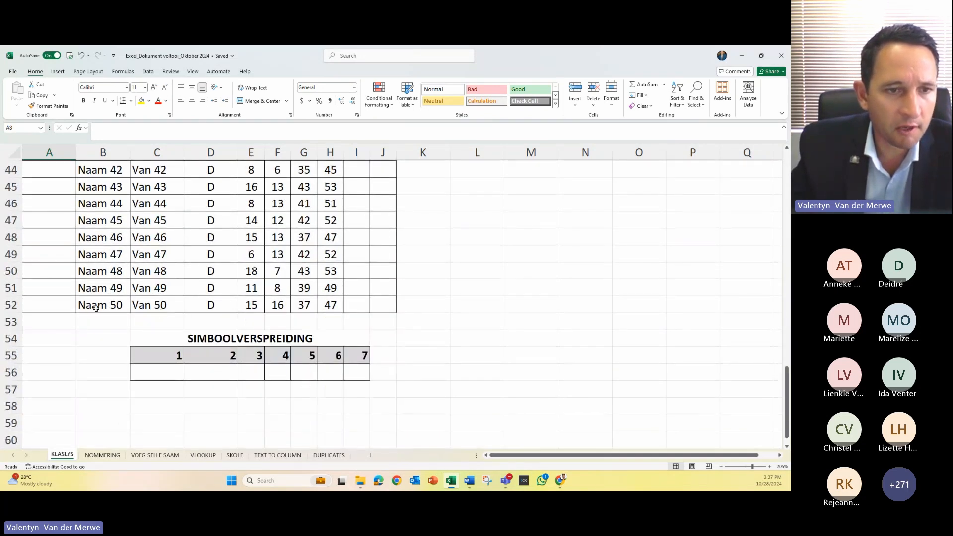
pyautogui.scroll(15, 96, 307)
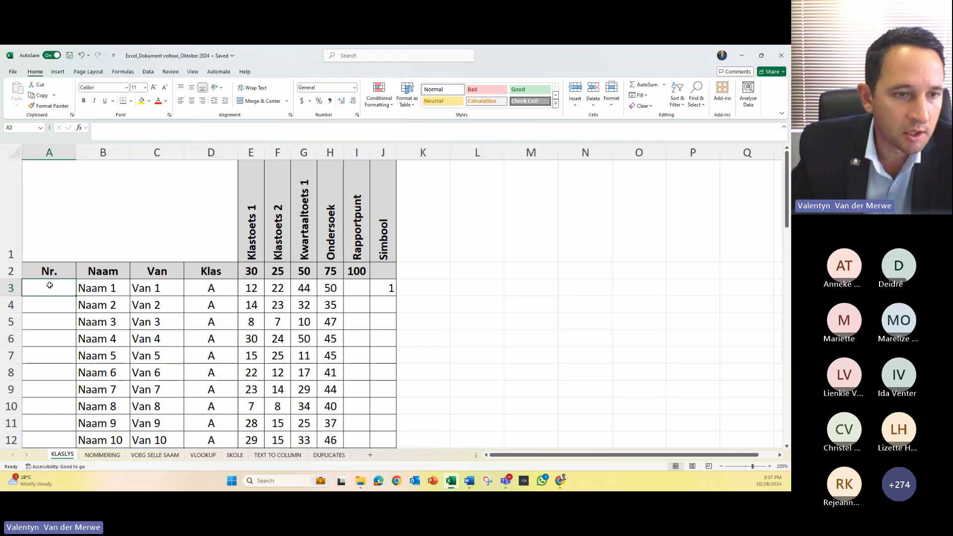
pyautogui.moveTo(49, 284); pyautogui.dragTo(47, 322)
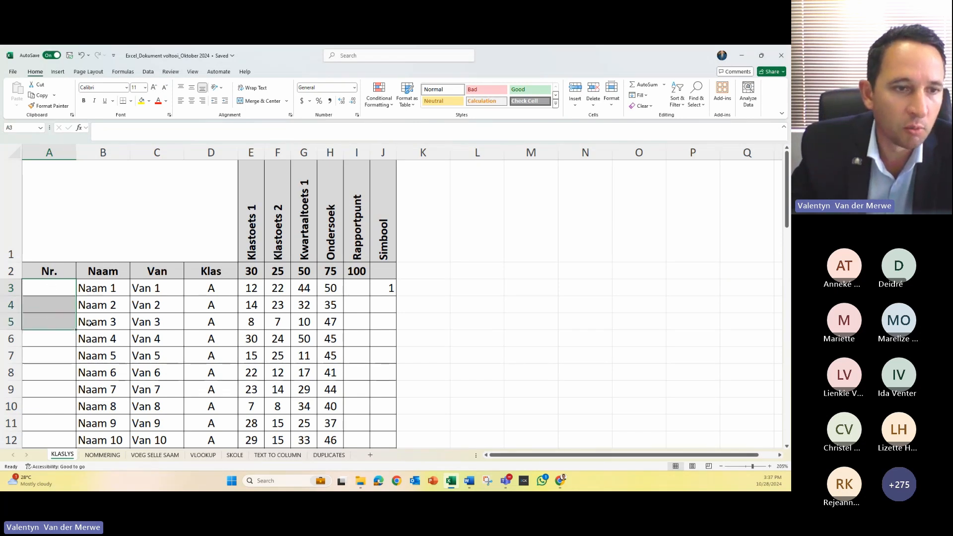
pyautogui.click(48, 288)
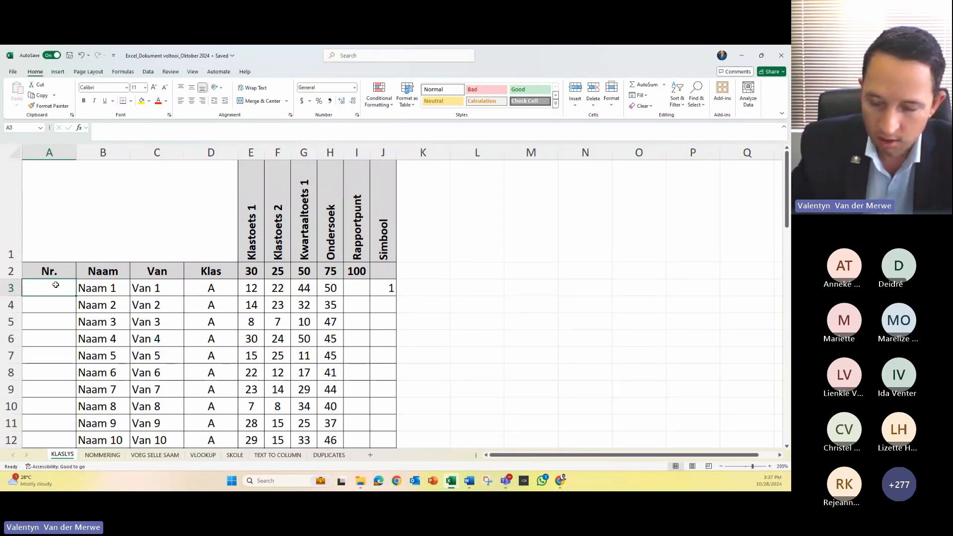
# Step: Enter 1, 2, 3 in A3:A5 and fill the series down to 6 in A8
pyautogui.write('1')
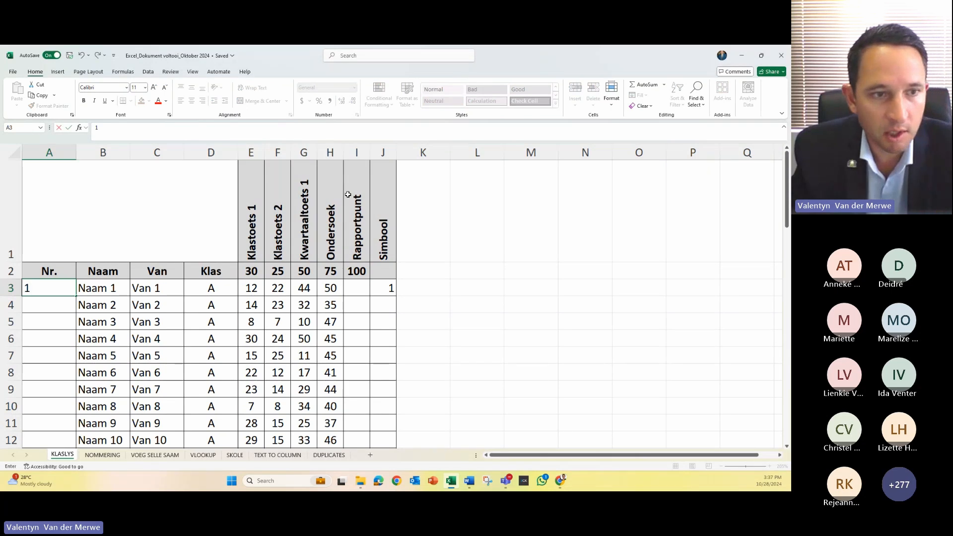
pyautogui.press('Return')
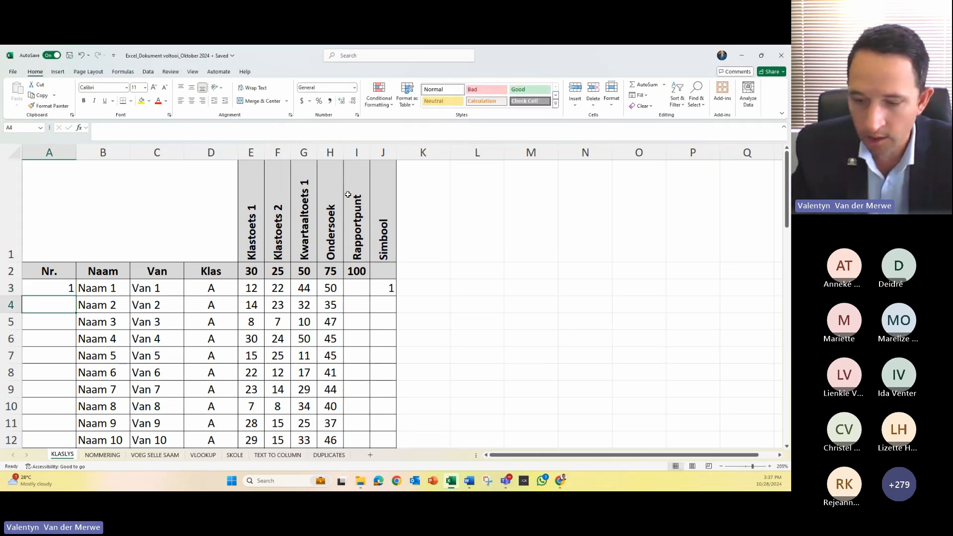
pyautogui.write('2')
pyautogui.press('Return')
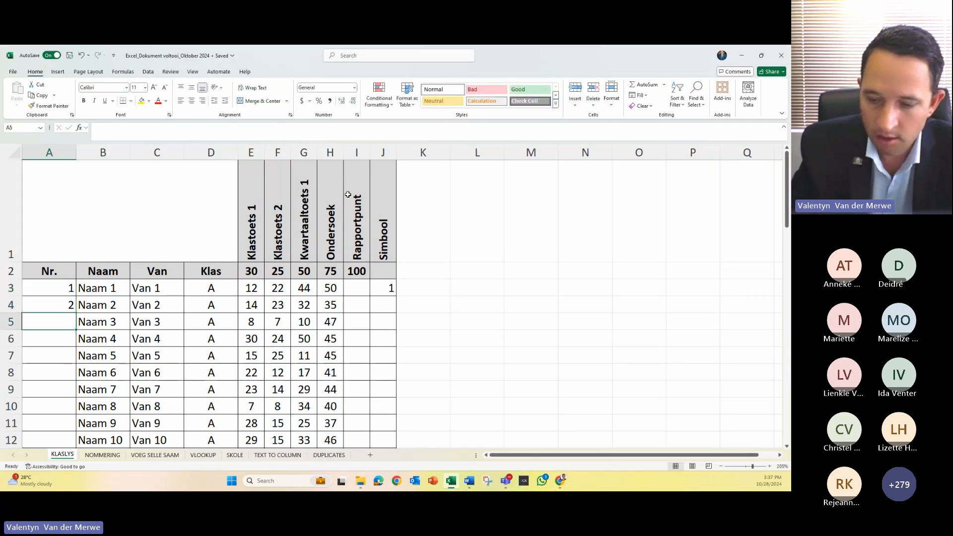
pyautogui.write('3')
pyautogui.press('Return')
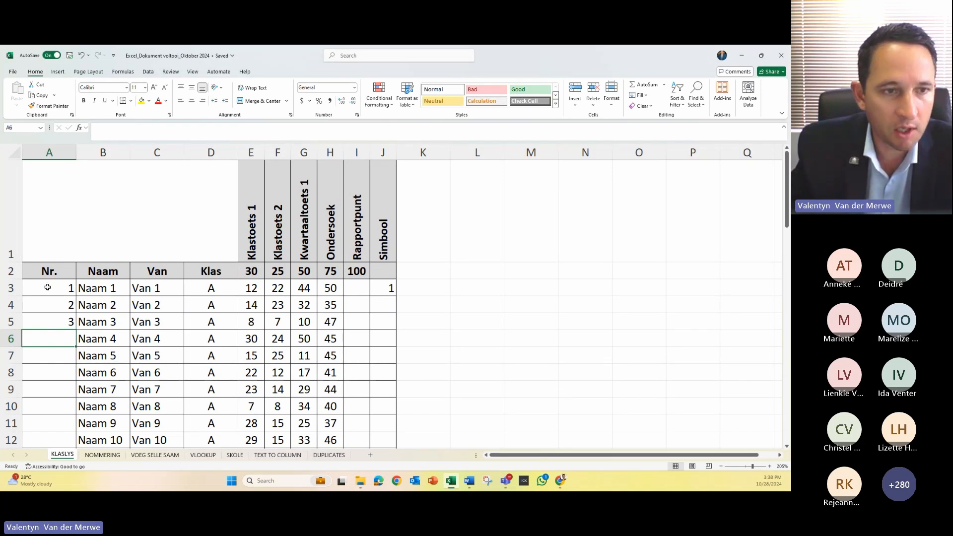
pyautogui.moveTo(48, 288); pyautogui.dragTo(49, 324)
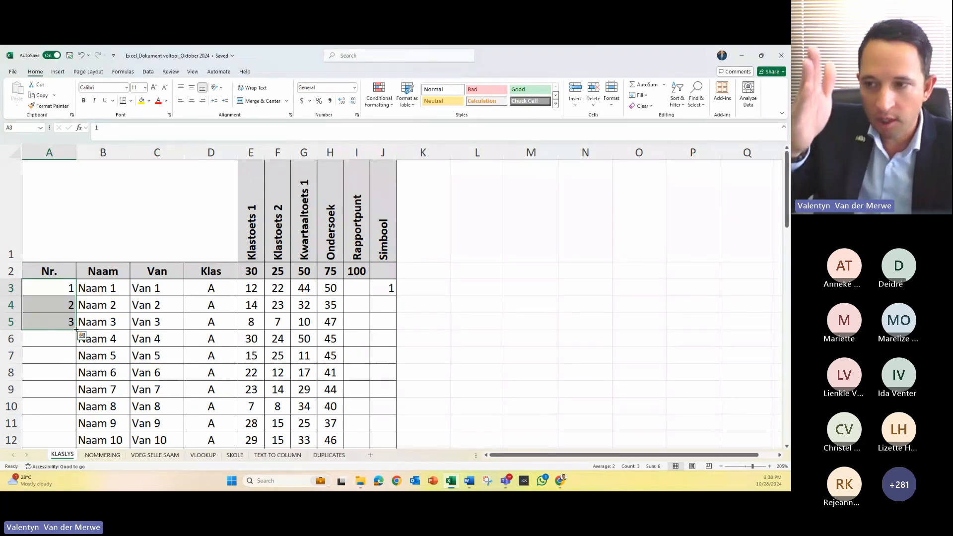
pyautogui.moveTo(76, 330); pyautogui.dragTo(75, 376)
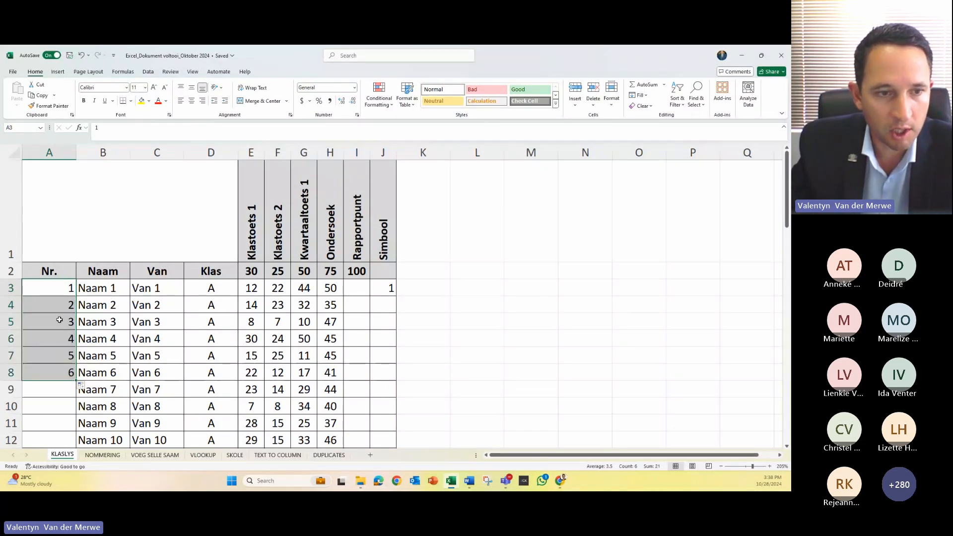
# Step: Auto-fill the numbering to the end of the list, check it, then undo the fill
pyautogui.doubleClick(76, 380)
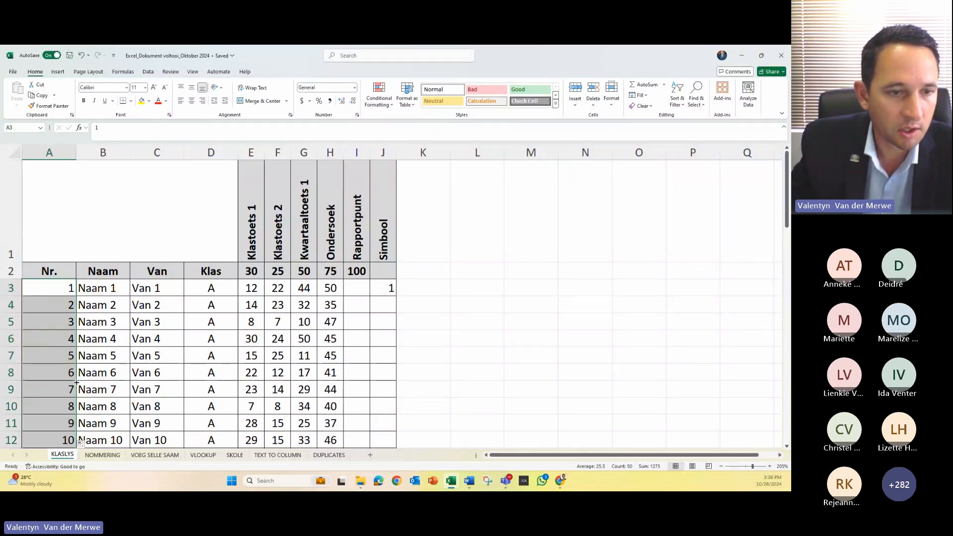
pyautogui.scroll(-11, 64, 334)
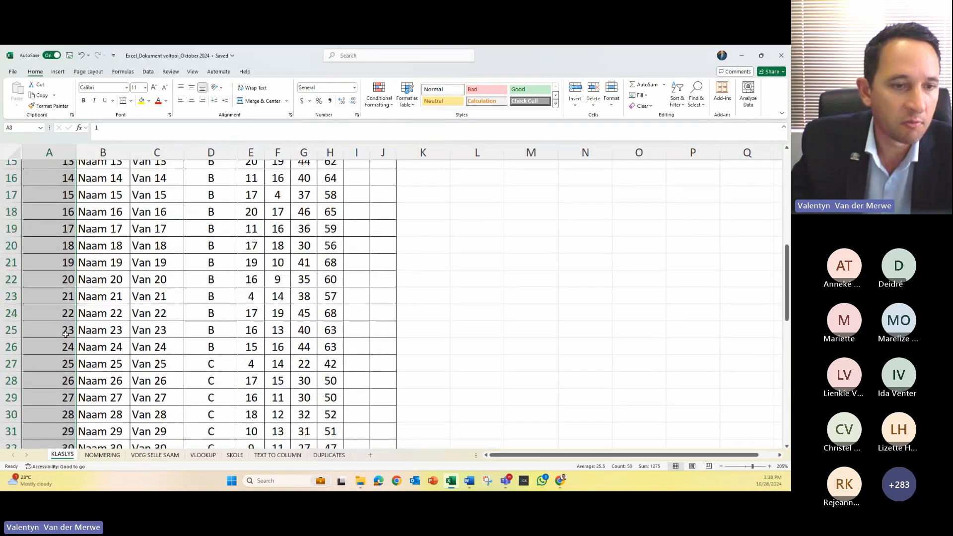
pyautogui.scroll(-1, 66, 334)
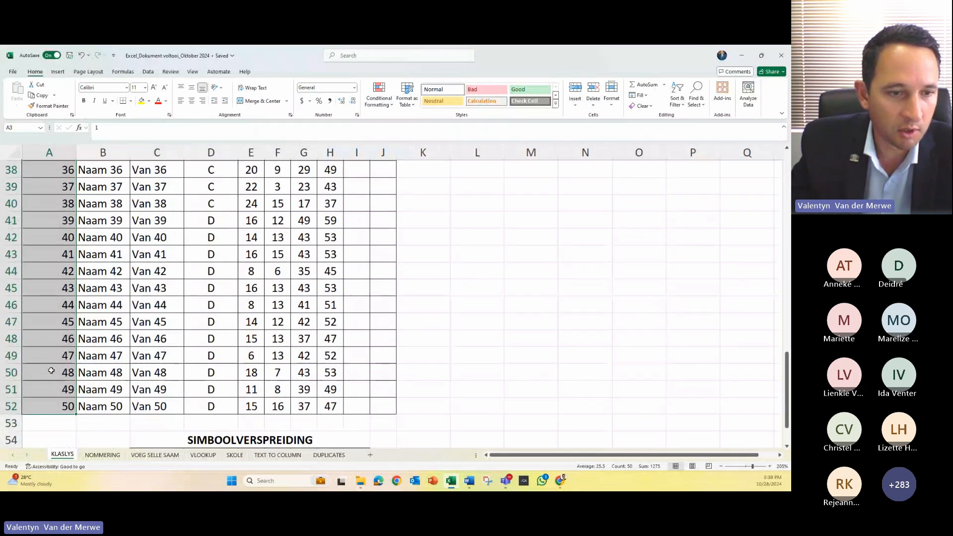
pyautogui.click(53, 406)
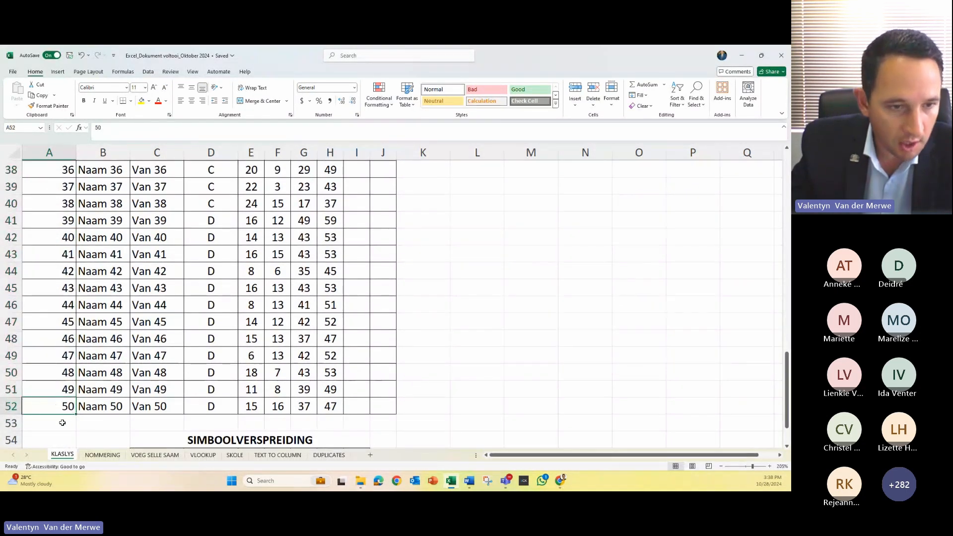
pyautogui.moveTo(62, 423); pyautogui.dragTo(415, 423)
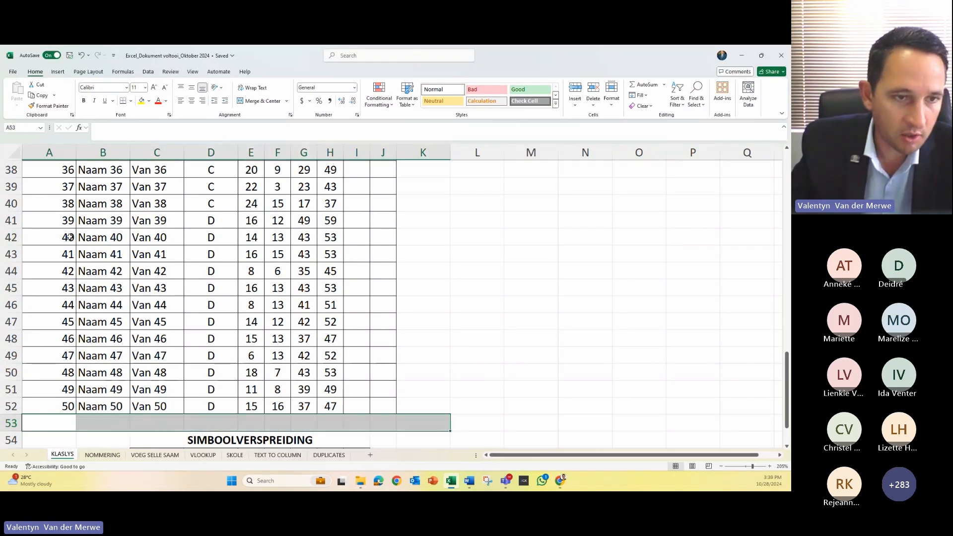
pyautogui.scroll(6, 47, 282)
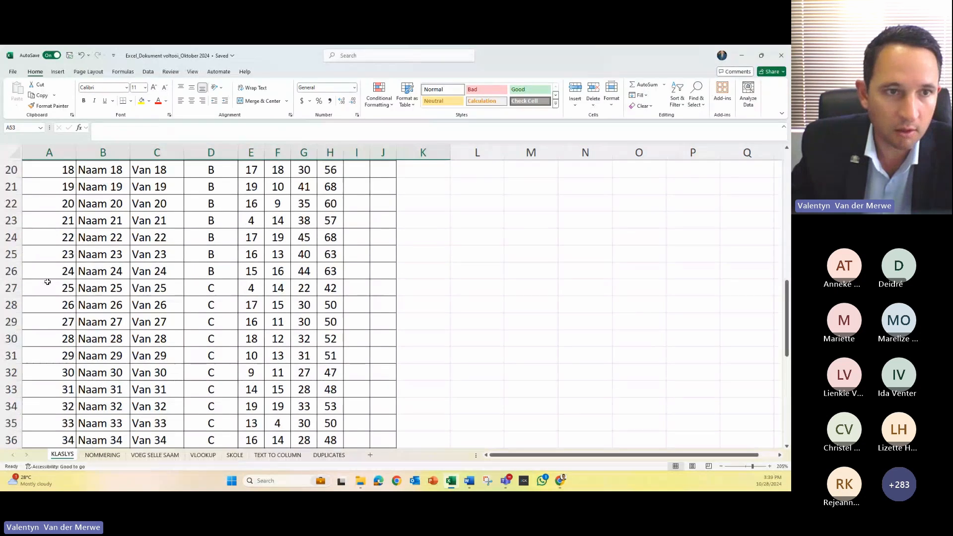
pyautogui.scroll(6, 48, 282)
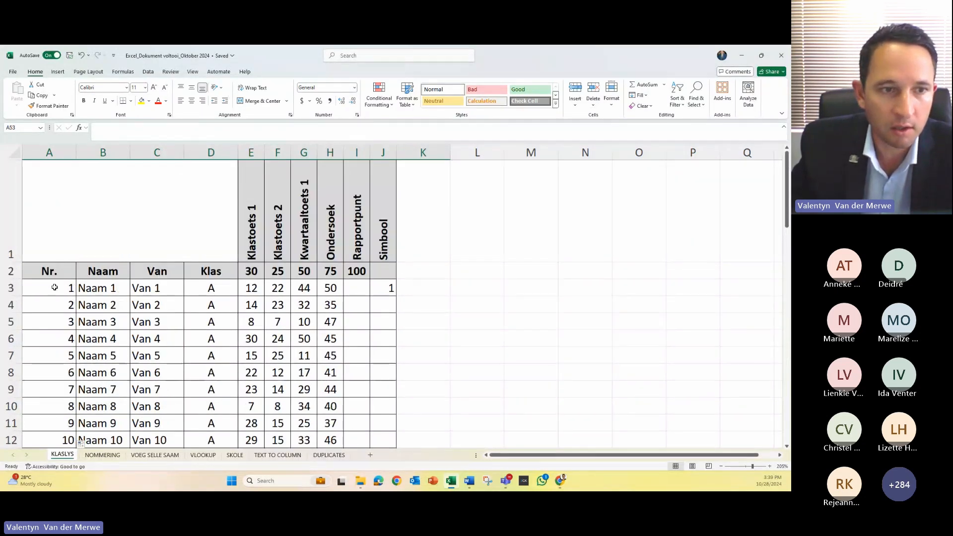
pyautogui.click(55, 287)
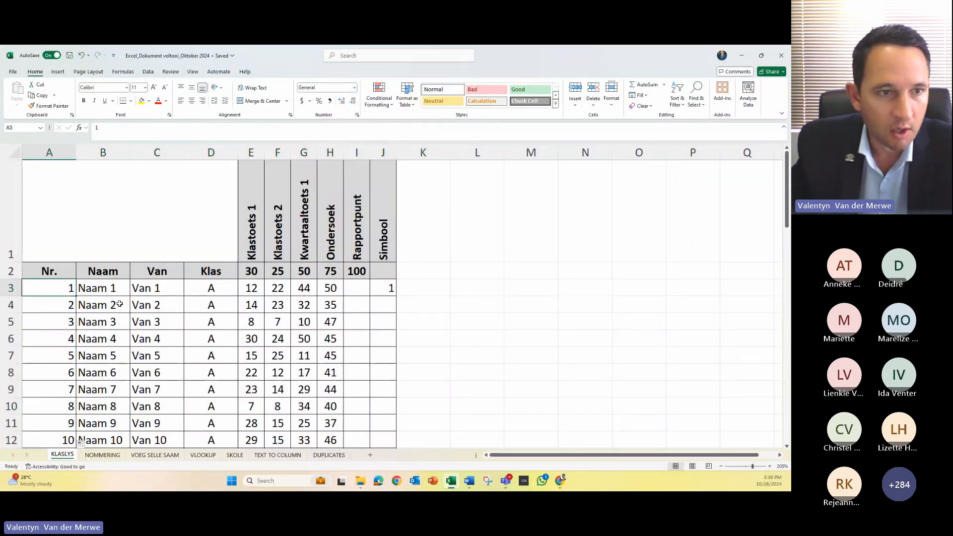
pyautogui.hotkey('ctrl', 'z')
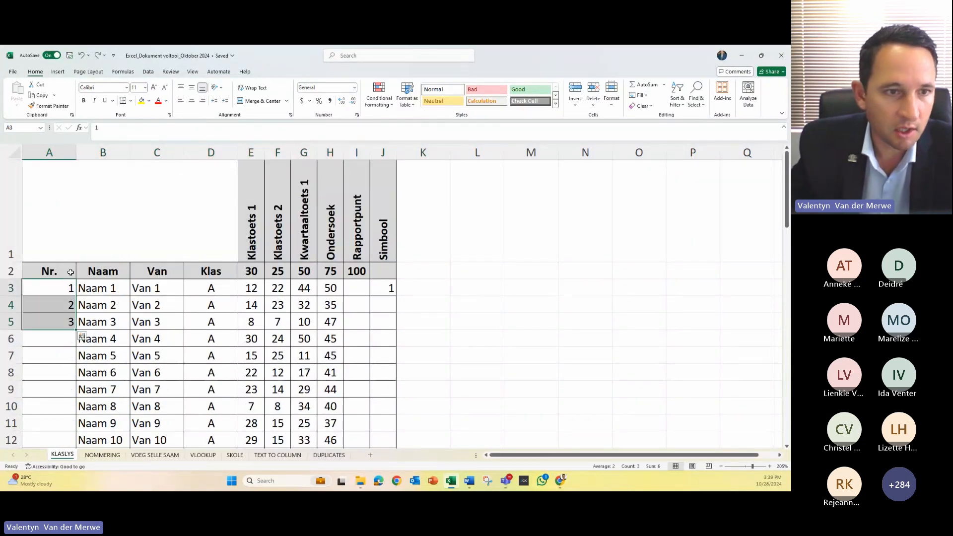
# Step: Refill the Nr. series from A3:A5 down column A so 1 to 10 show
pyautogui.click(47, 286)
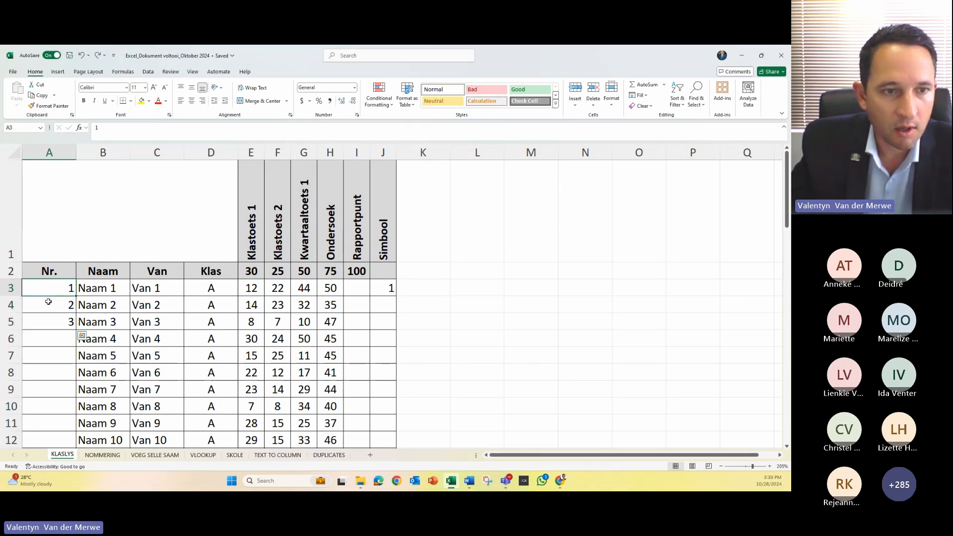
pyautogui.moveTo(48, 302); pyautogui.dragTo(52, 322)
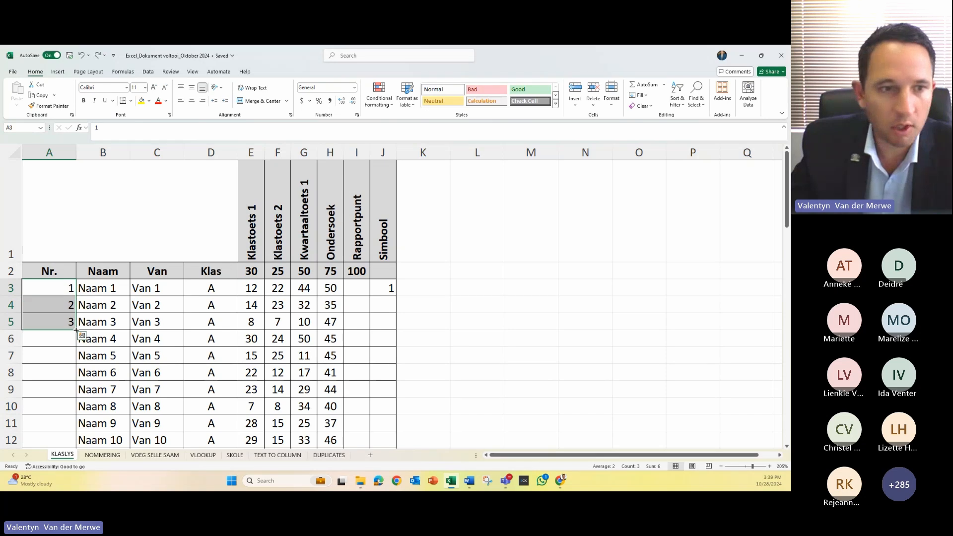
pyautogui.moveTo(77, 329); pyautogui.dragTo(75, 442)
pyautogui.click(49, 286)
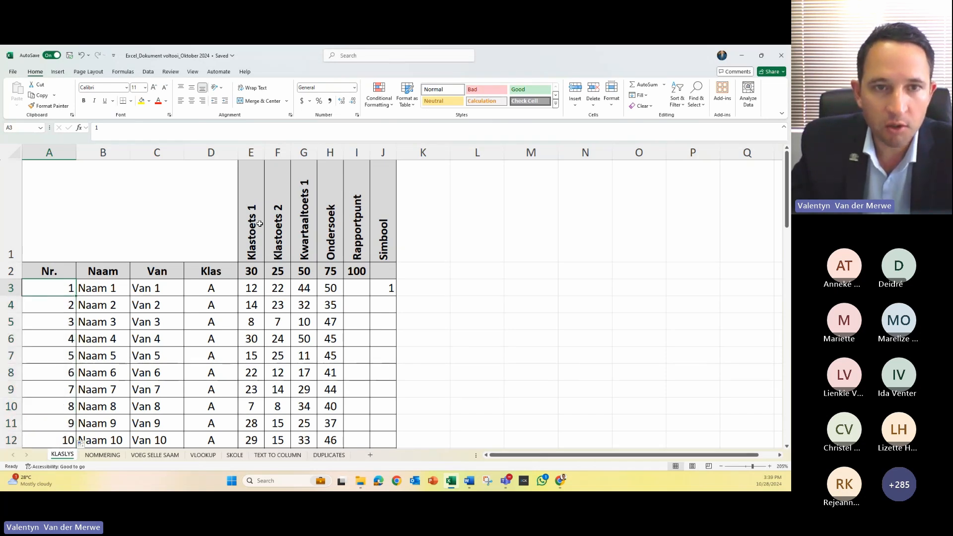
pyautogui.moveTo(251, 152); pyautogui.dragTo(382, 152)
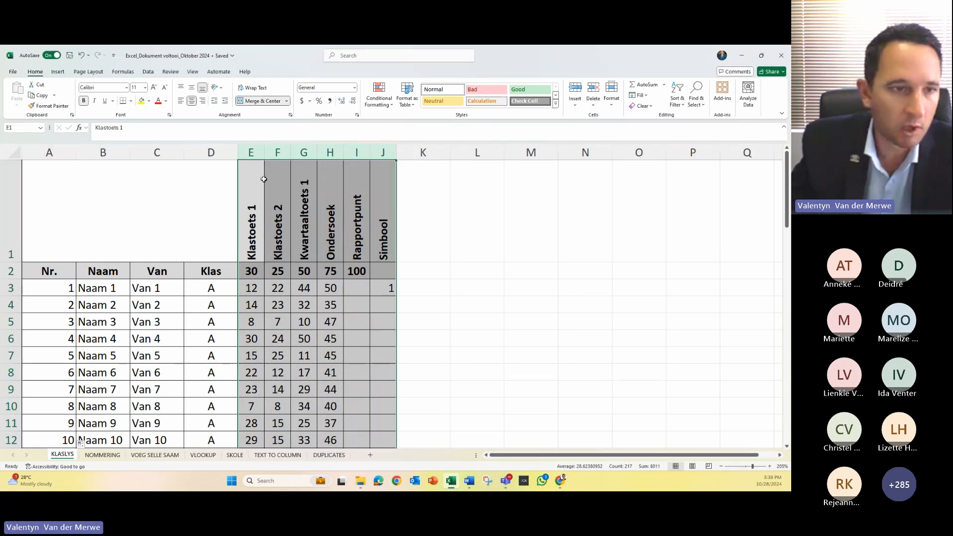
pyautogui.click(49, 271)
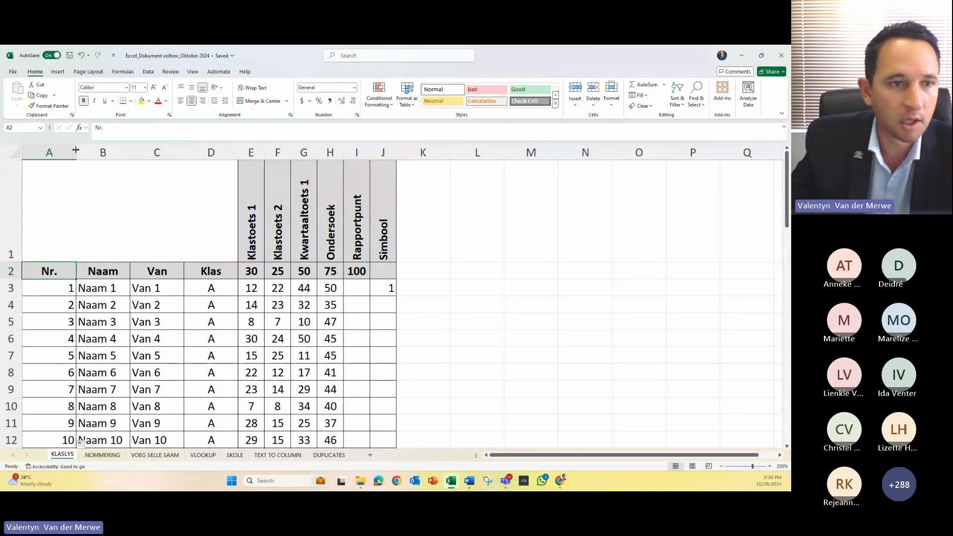
# Step: AutoFit column A to the width of the Nr. numbers
pyautogui.doubleClick(76, 149)
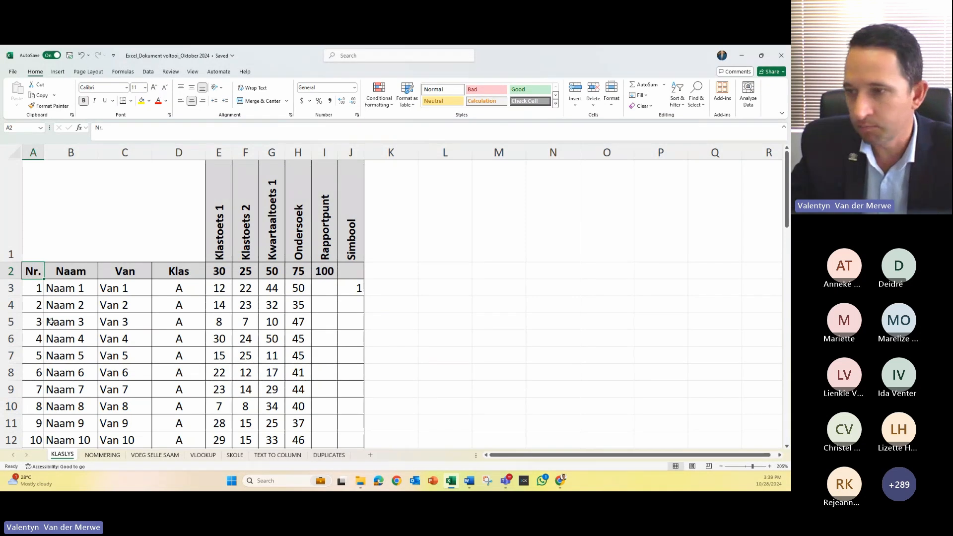
pyautogui.click(70, 289)
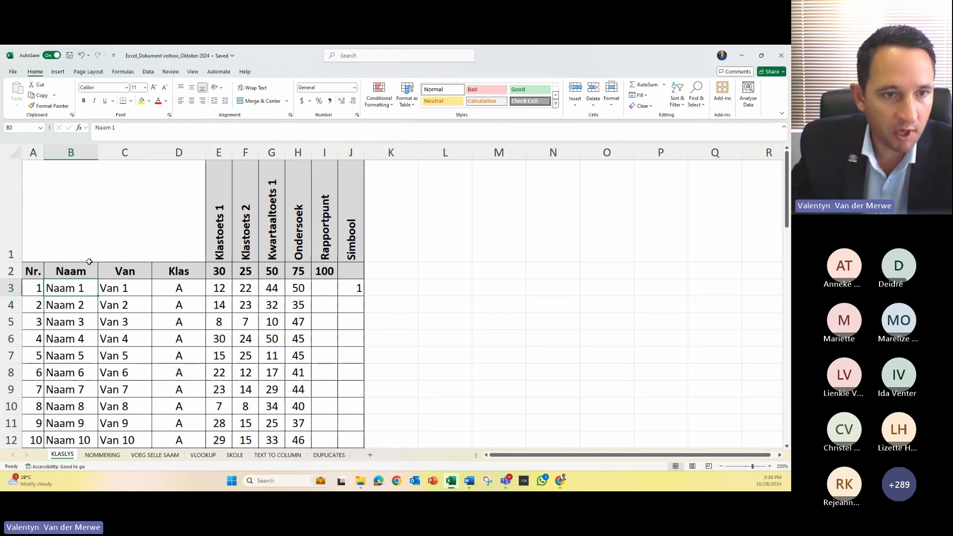
pyautogui.click(117, 287)
pyautogui.click(73, 288)
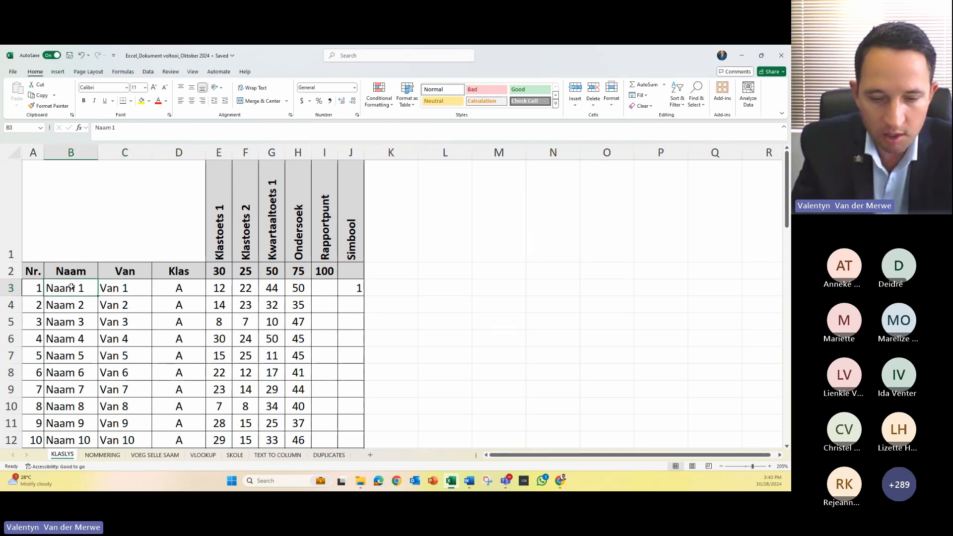
# Step: Try a new learner name and surname in B3:C3, undo it, and open the NOMMERING sheet
pyautogui.write('Valentyn')
pyautogui.press('Tab')
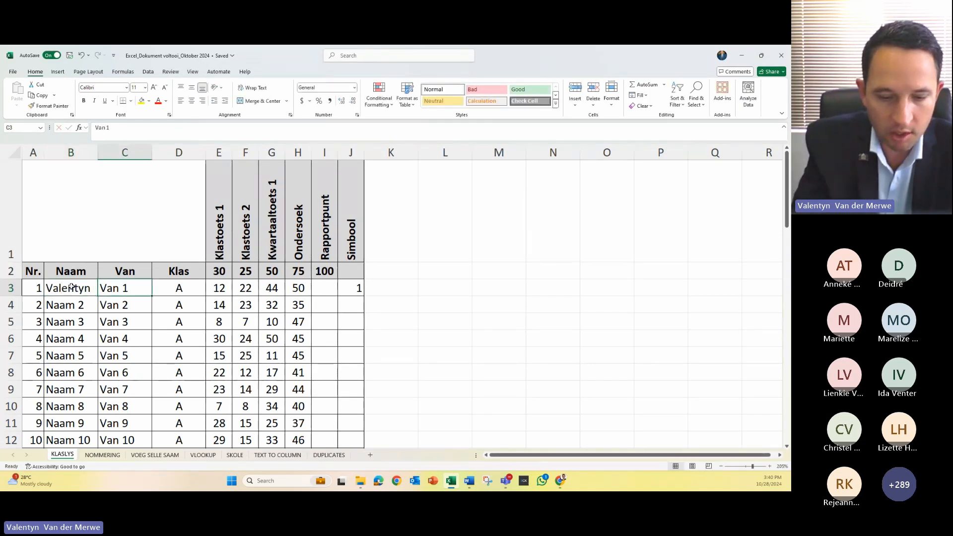
pyautogui.write('Van der Merwe')
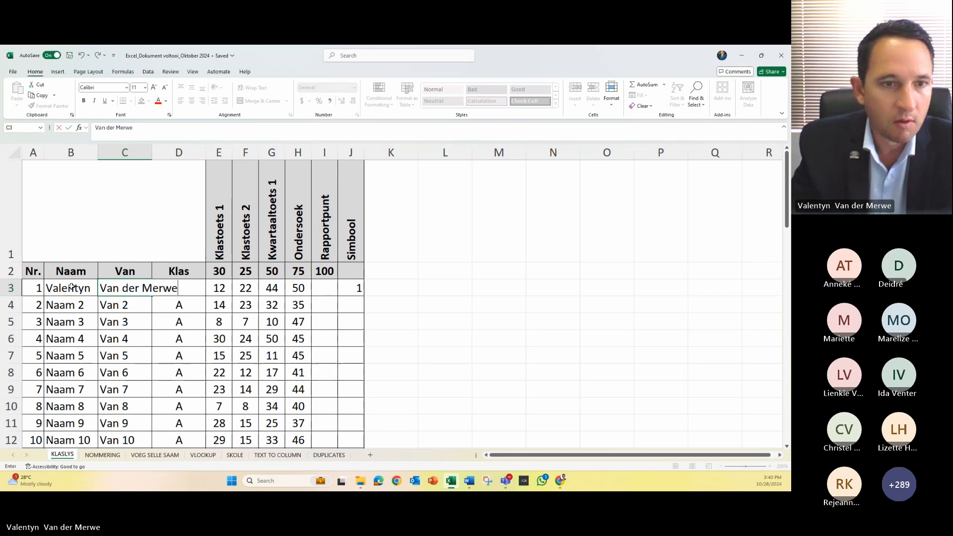
pyautogui.press('Tab')
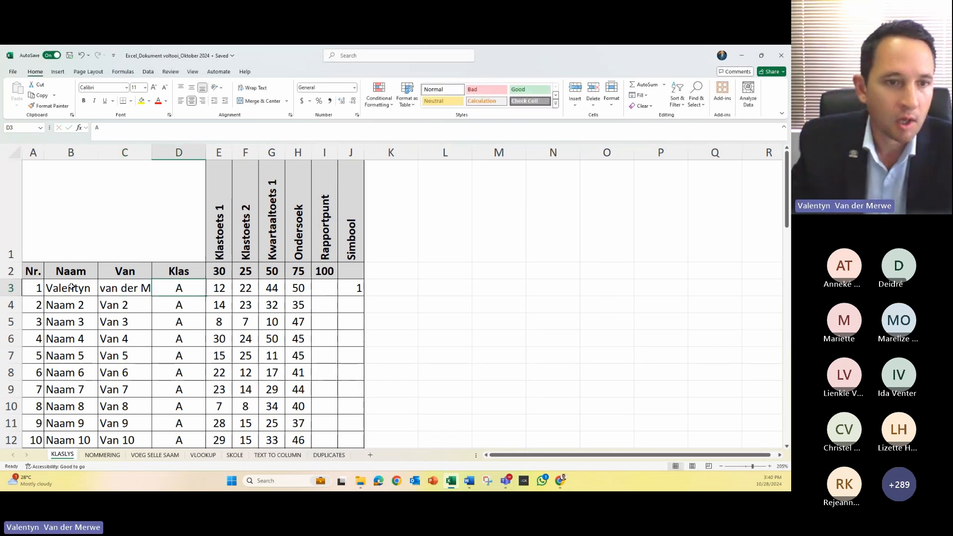
pyautogui.doubleClick(98, 152)
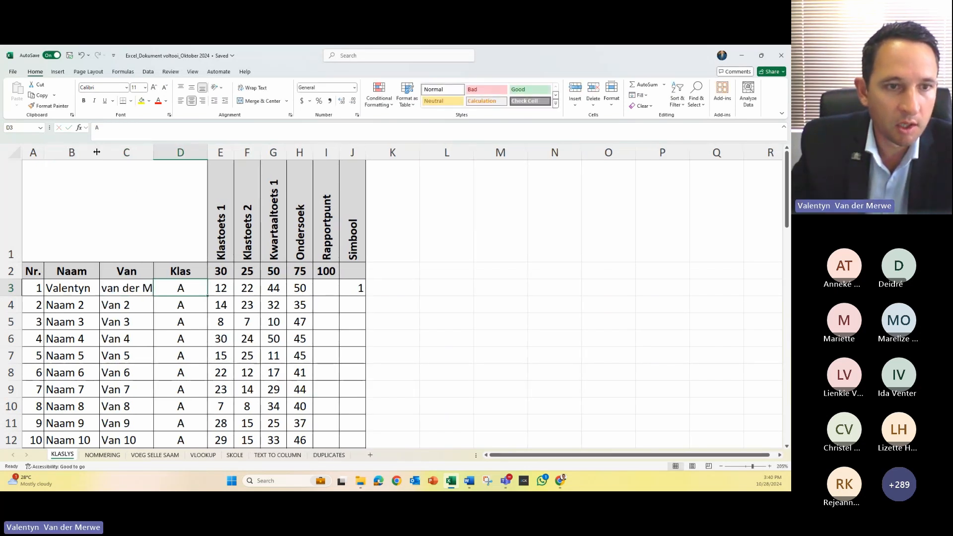
pyautogui.doubleClick(154, 152)
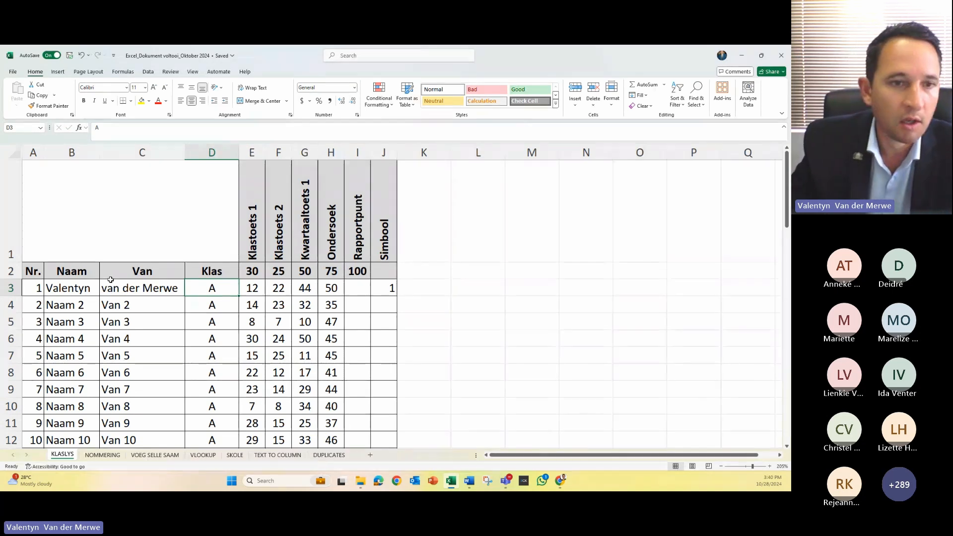
pyautogui.click(147, 289)
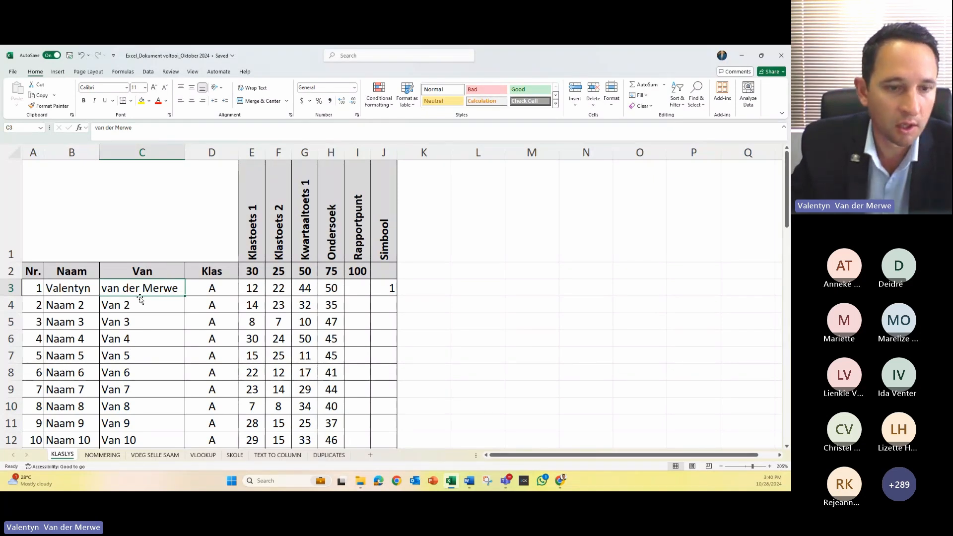
pyautogui.hotkey('ctrl', 'z')
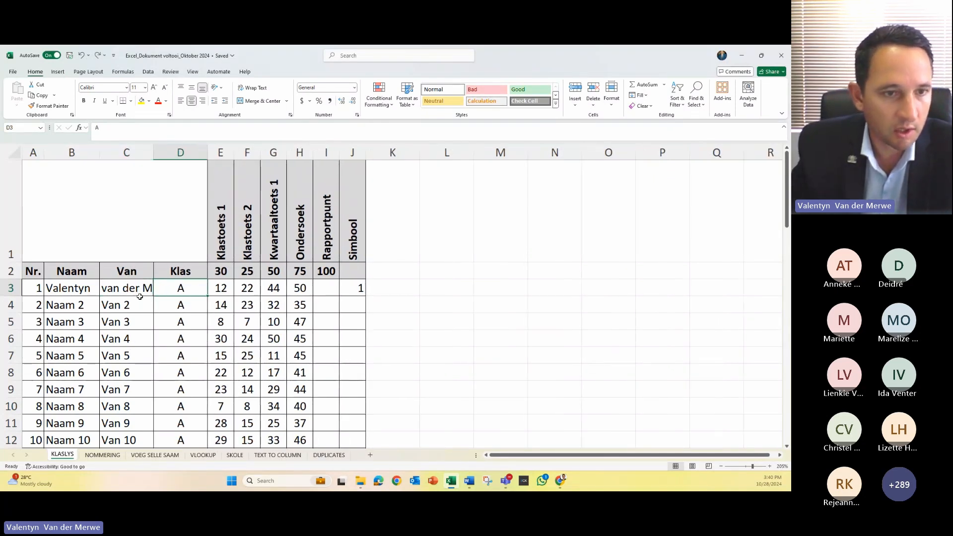
pyautogui.hotkey('ctrl', 'z')
pyautogui.hotkey('ctrl', 'z')
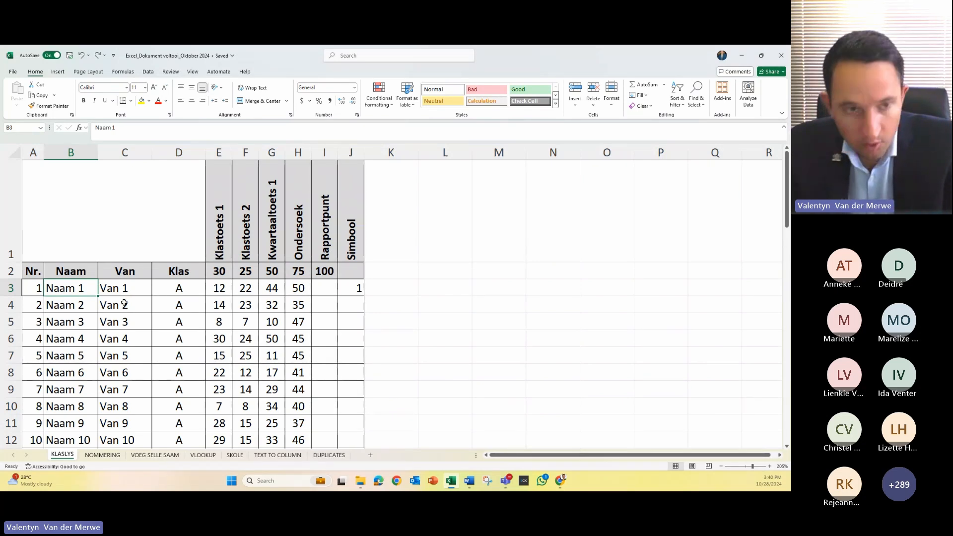
pyautogui.click(103, 455)
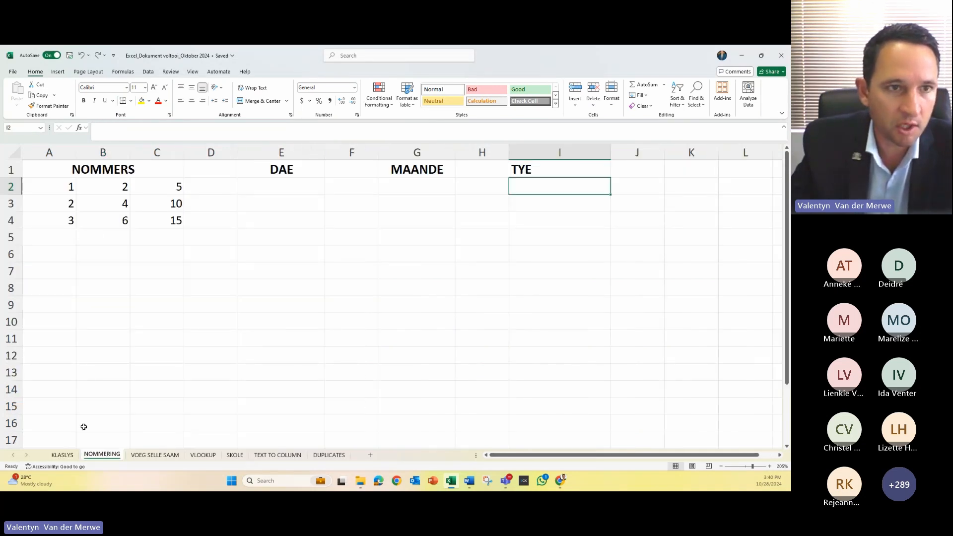
# Step: Extend the 1, 2, 3 series in column A down to 9 in row 10
pyautogui.moveTo(53, 187); pyautogui.dragTo(63, 219)
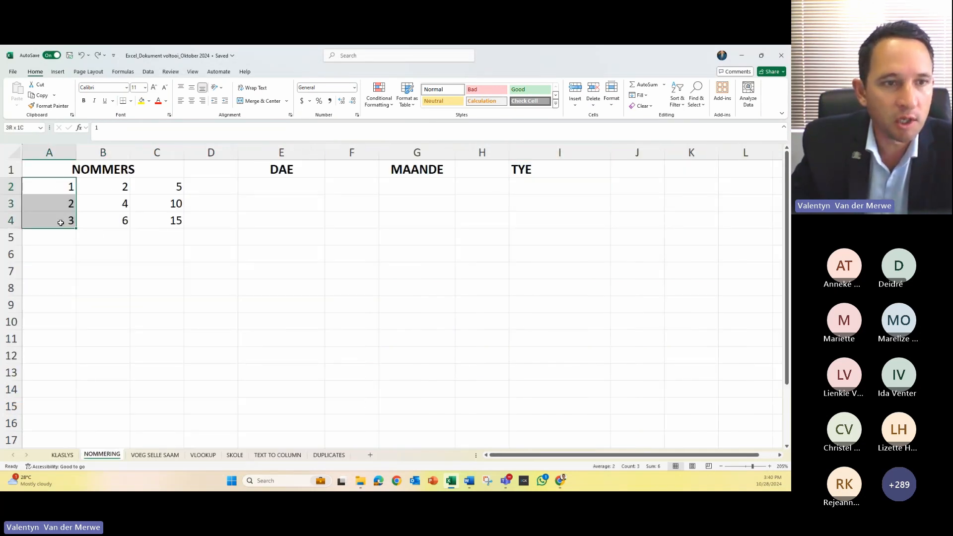
pyautogui.moveTo(110, 183); pyautogui.dragTo(111, 222)
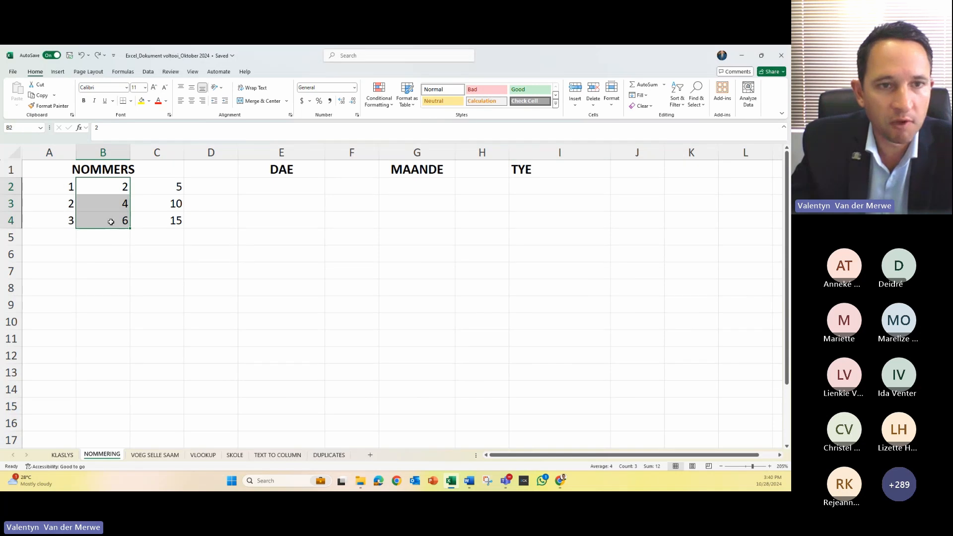
pyautogui.moveTo(157, 187); pyautogui.dragTo(167, 225)
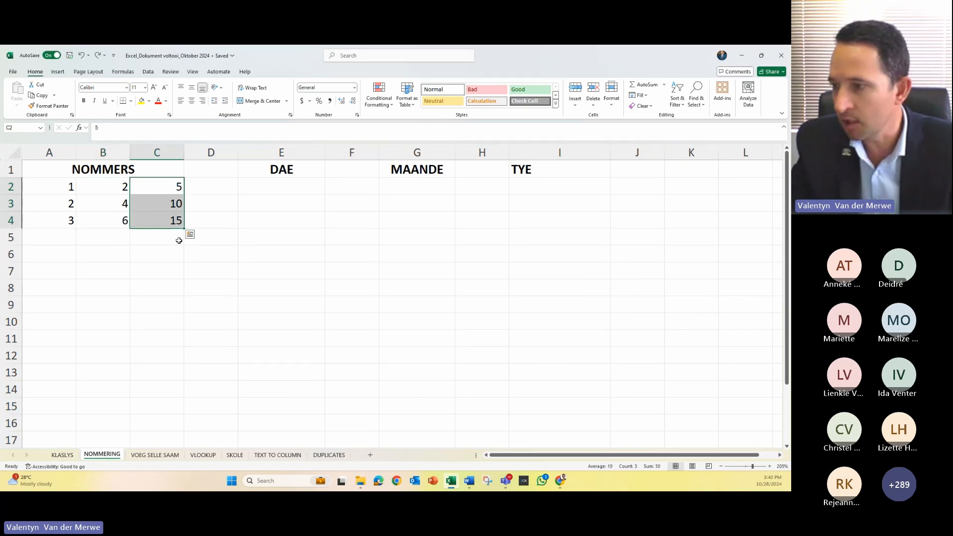
pyautogui.click(65, 186)
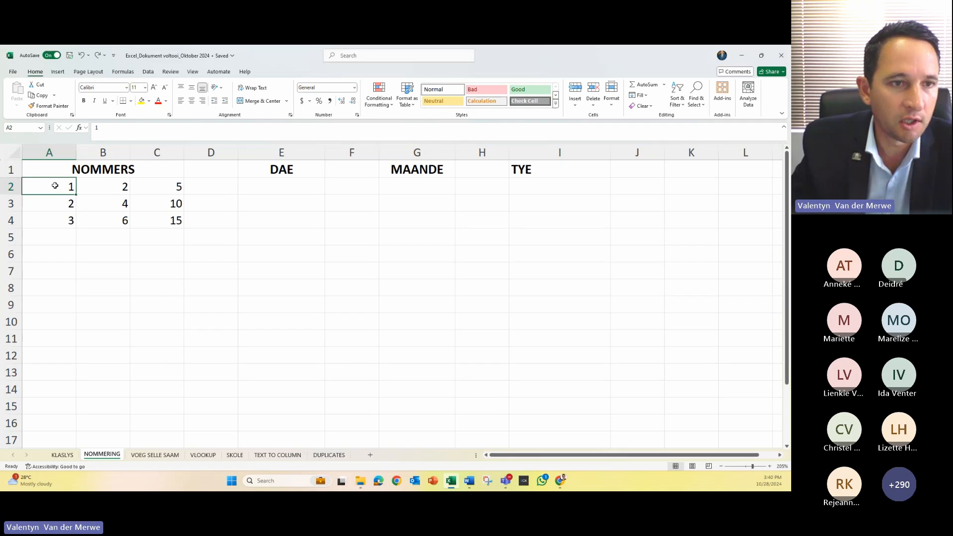
pyautogui.moveTo(55, 185); pyautogui.dragTo(49, 225)
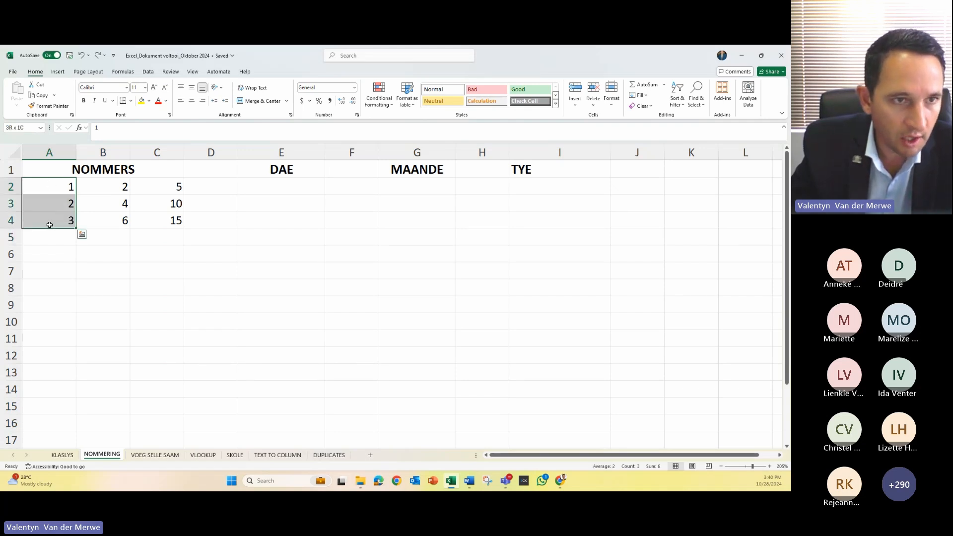
pyautogui.click(52, 186)
pyautogui.moveTo(52, 186); pyautogui.dragTo(51, 229)
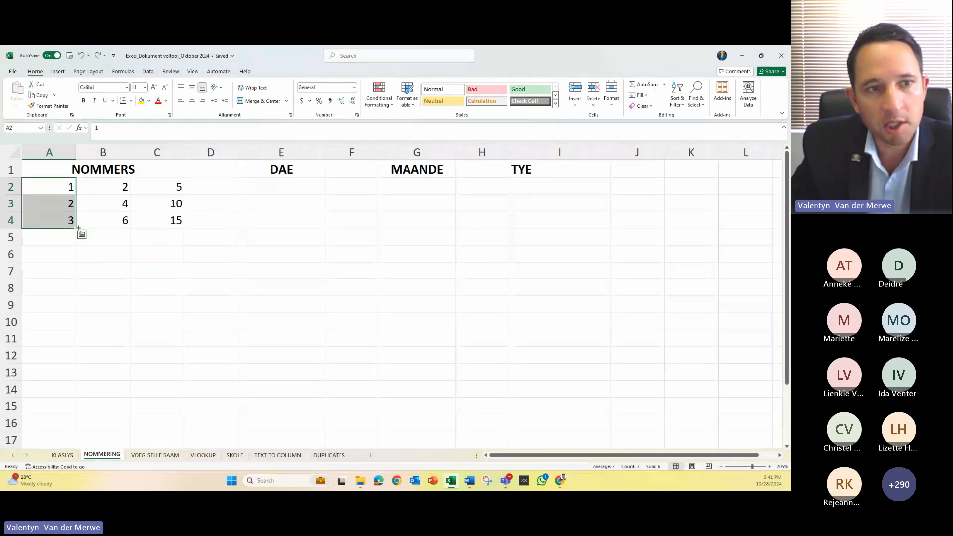
pyautogui.moveTo(78, 229); pyautogui.dragTo(75, 331)
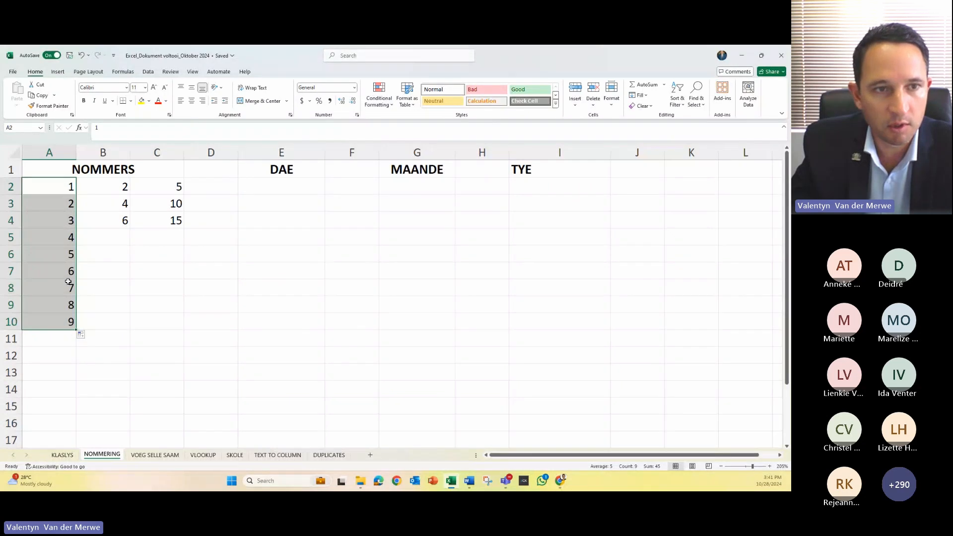
# Step: Fill column B's even numbers to 18 and column C's multiples of five to 45
pyautogui.moveTo(117, 185); pyautogui.dragTo(121, 325)
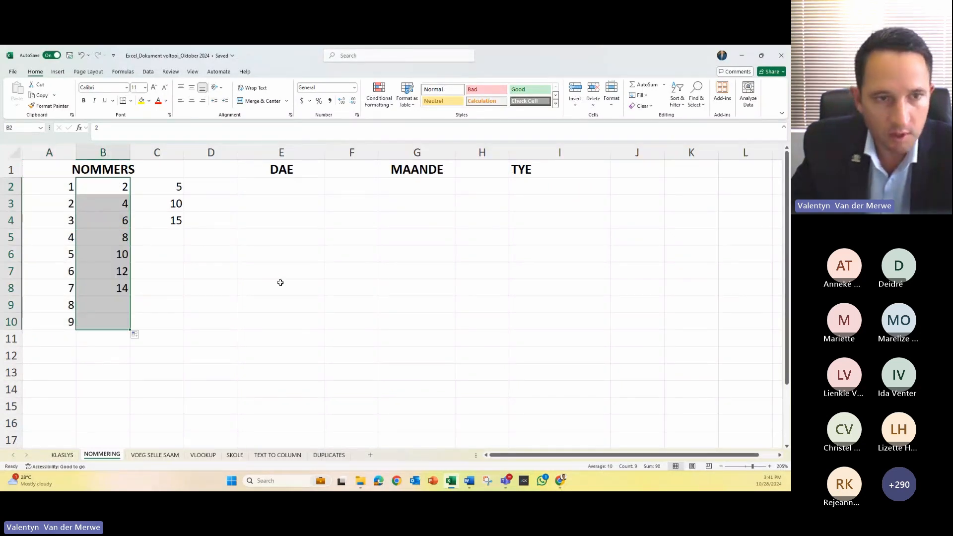
pyautogui.moveTo(169, 188); pyautogui.dragTo(167, 330)
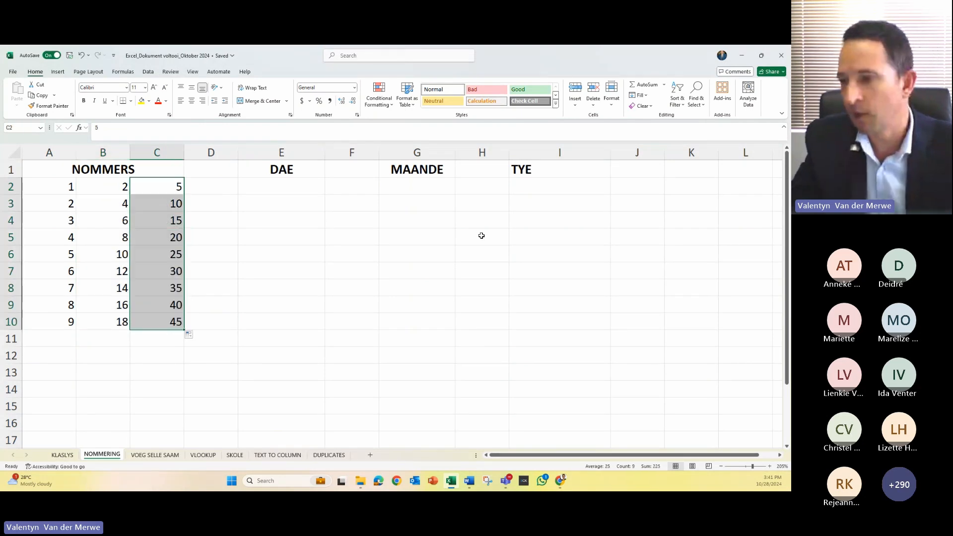
pyautogui.click(538, 185)
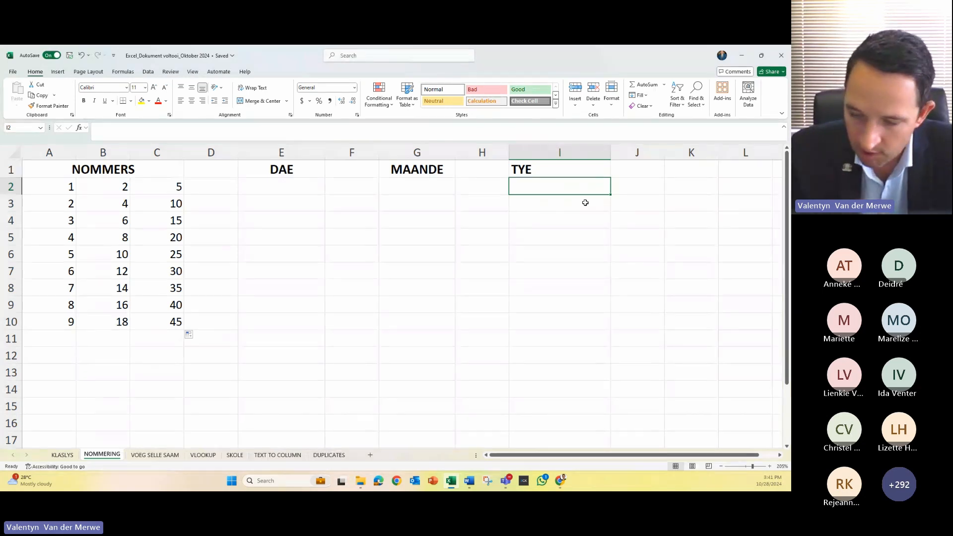
# Step: Enter 07:50, 08:10 and 08:40 in I2:I4 and fill the half-hour pattern to I12
pyautogui.write('07')
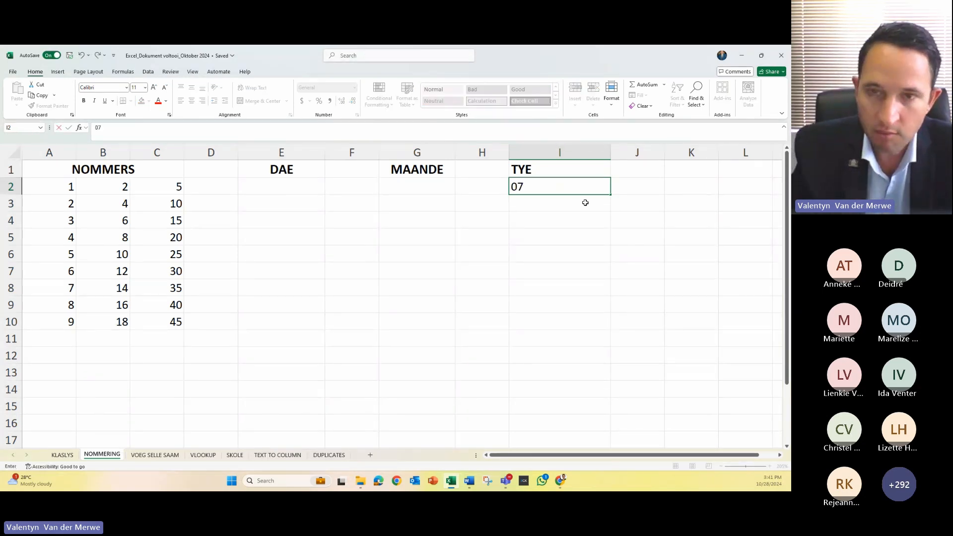
pyautogui.write(':5')
pyautogui.write('0')
pyautogui.press('Return')
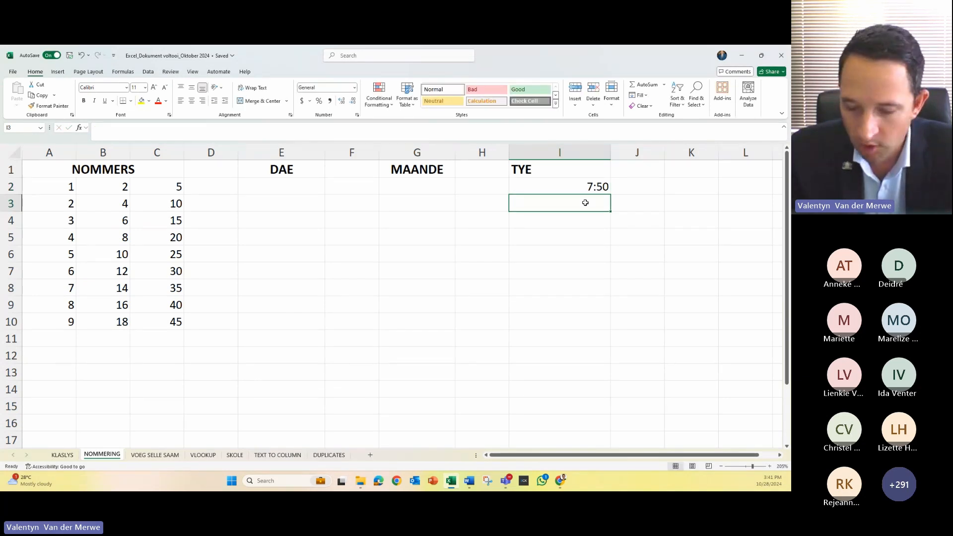
pyautogui.write('08:10')
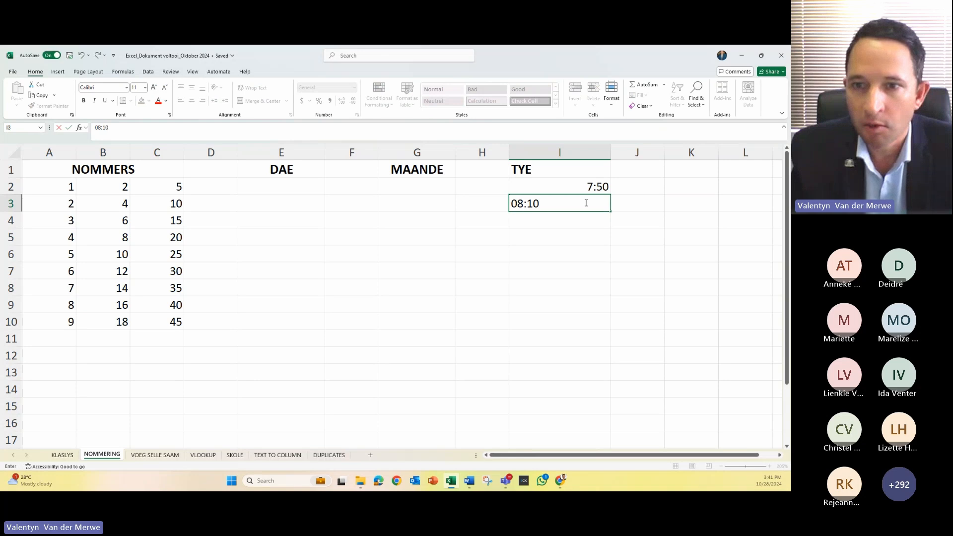
pyautogui.press('Return')
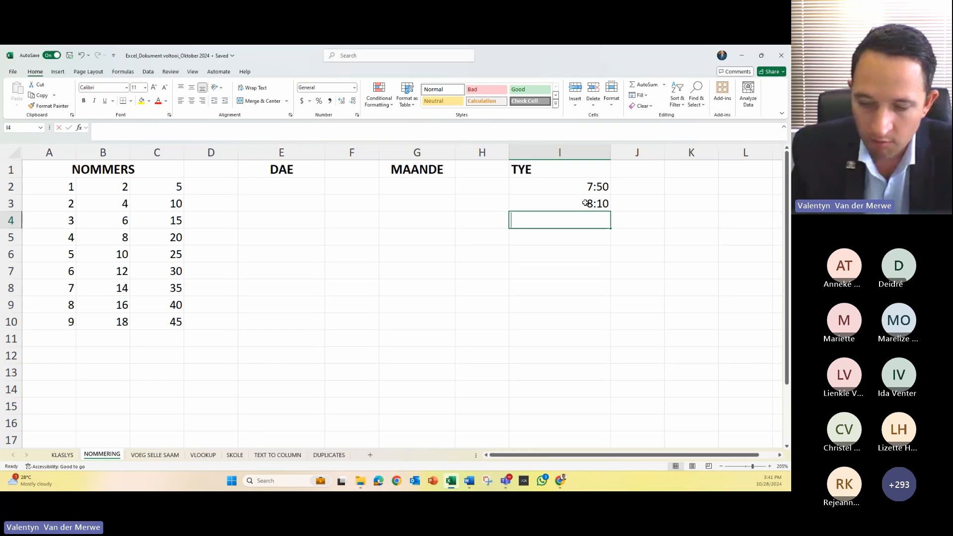
pyautogui.write('08:')
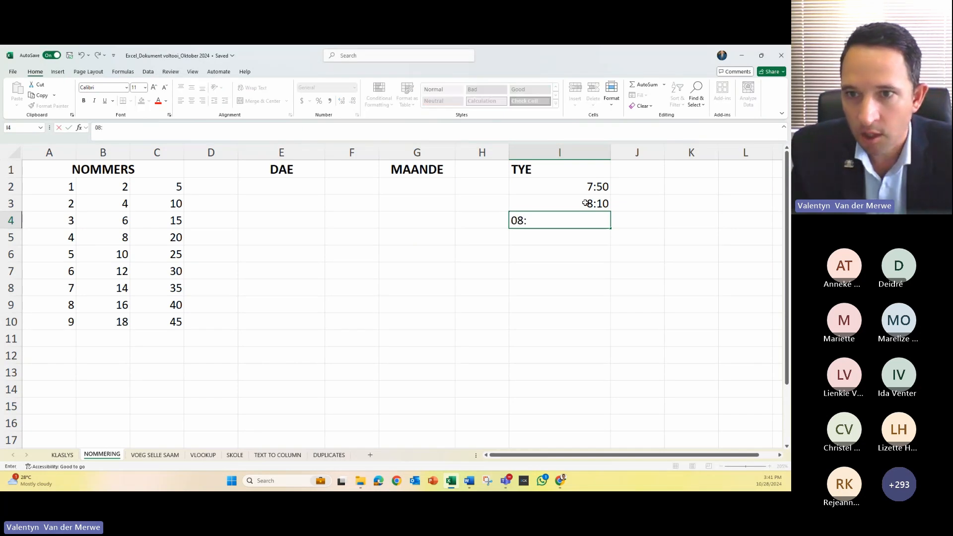
pyautogui.write('40')
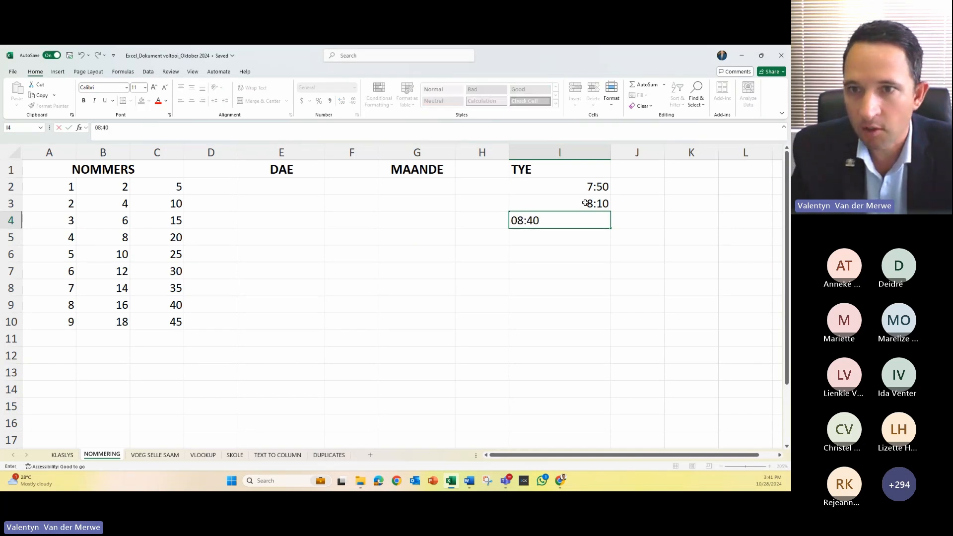
pyautogui.press('Return')
pyautogui.click(586, 203)
pyautogui.moveTo(586, 203); pyautogui.dragTo(586, 213)
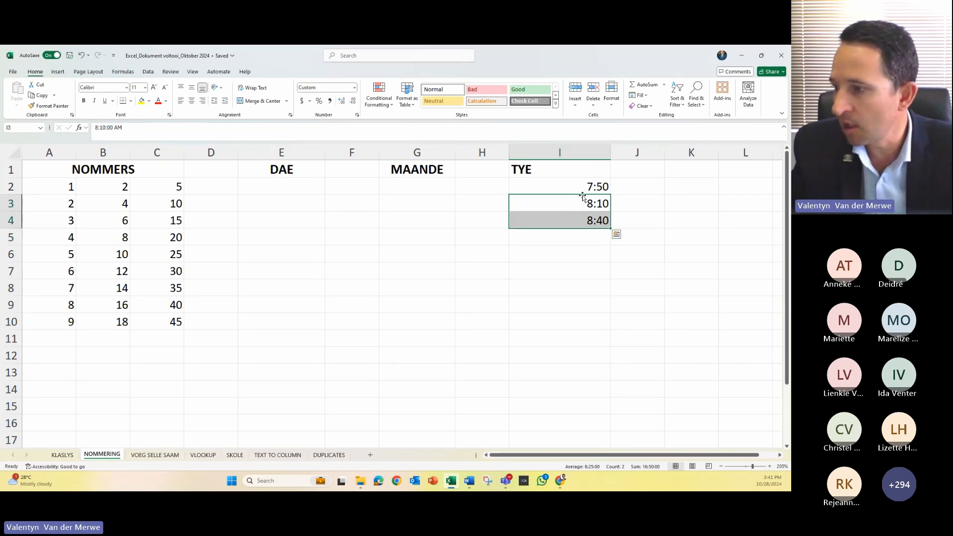
pyautogui.click(577, 204)
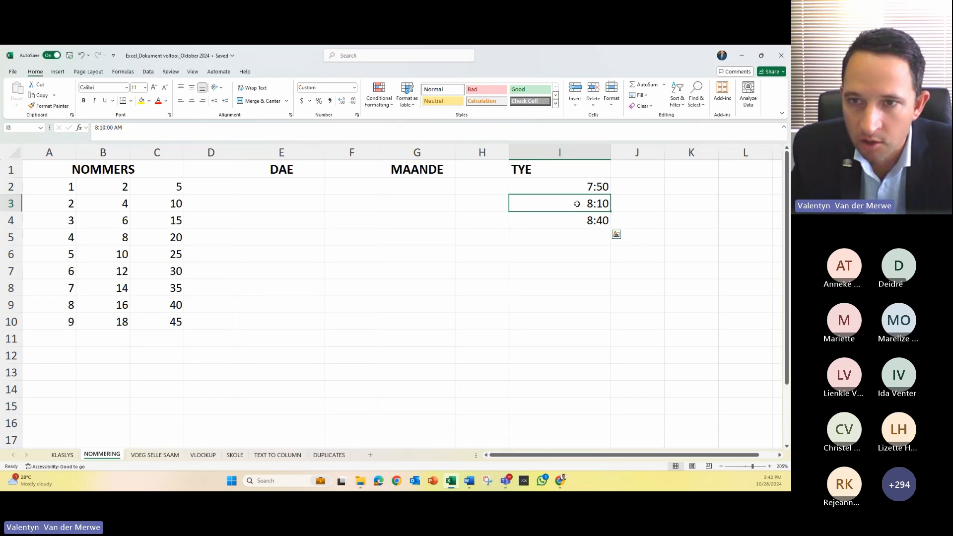
pyautogui.moveTo(578, 204); pyautogui.dragTo(575, 215)
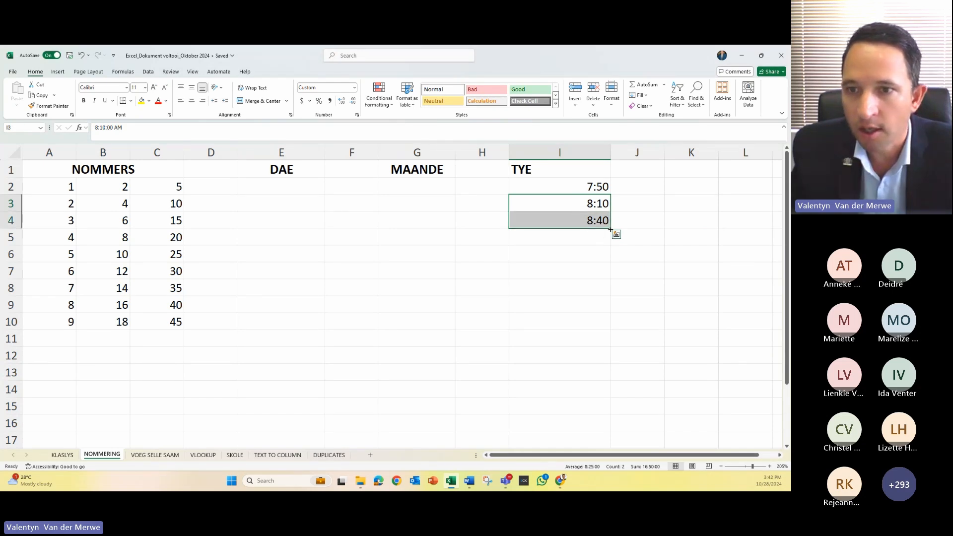
pyautogui.moveTo(611, 230); pyautogui.dragTo(611, 361)
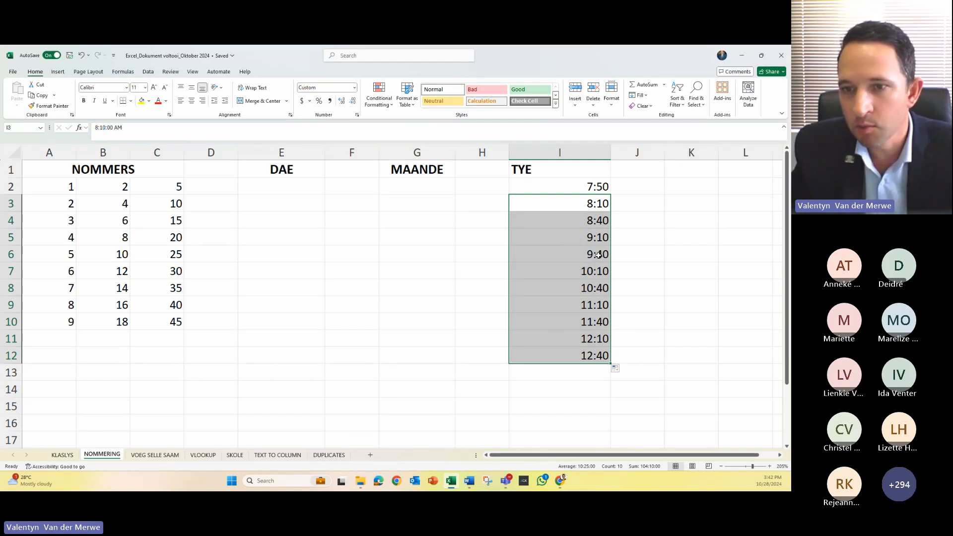
# Step: Correct I7 to 10:00 and I8 to 10:30, then refill half-hourly to 12:30 in I12
pyautogui.click(586, 272)
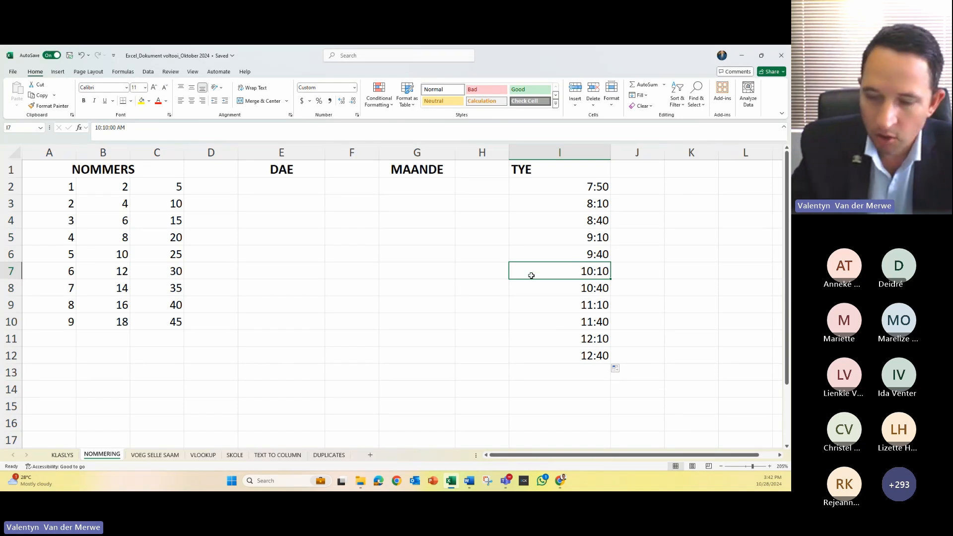
pyautogui.write('10:')
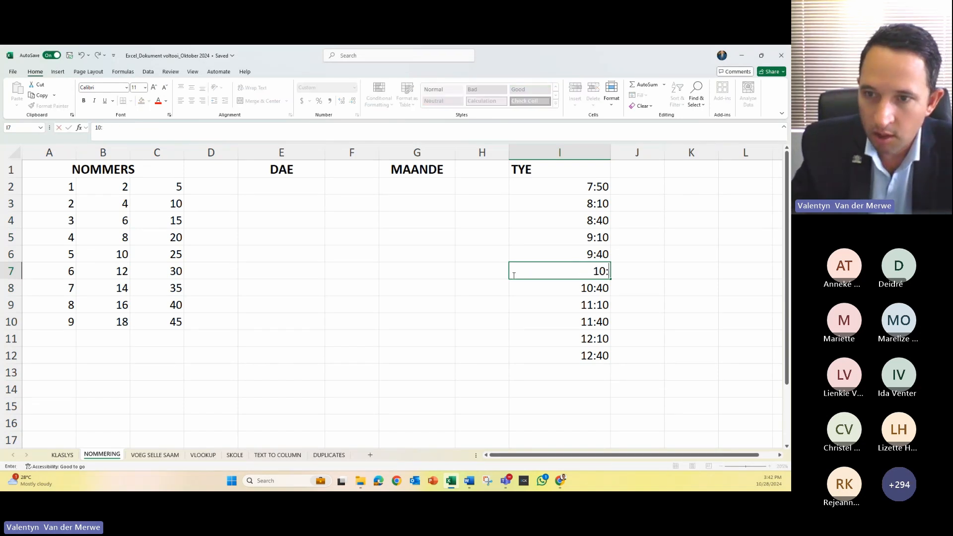
pyautogui.write('00')
pyautogui.press('Return')
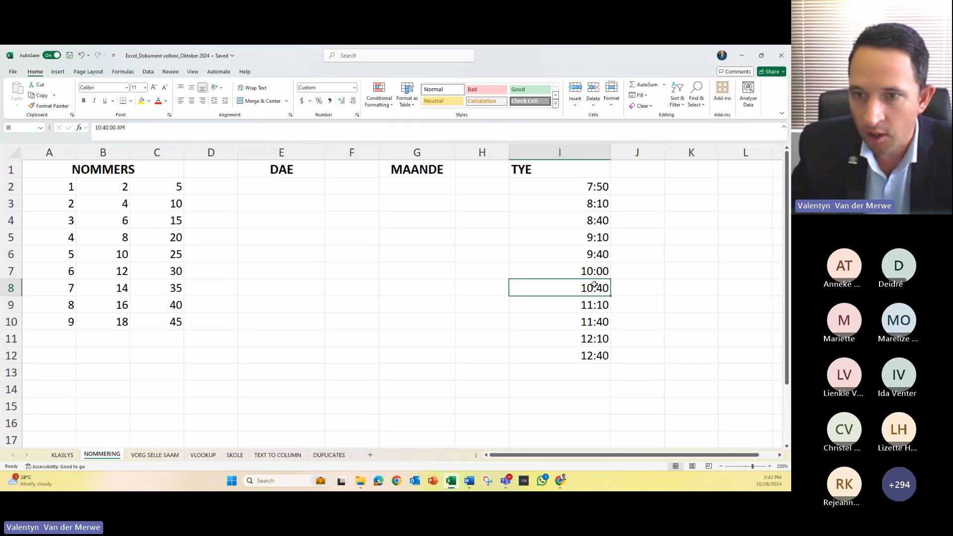
pyautogui.write('1')
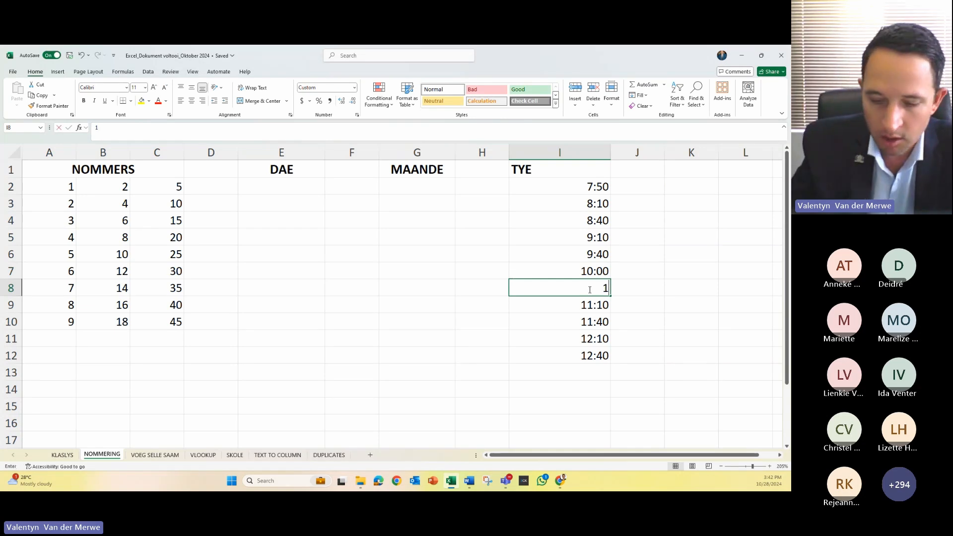
pyautogui.write('0:30')
pyautogui.press('Return')
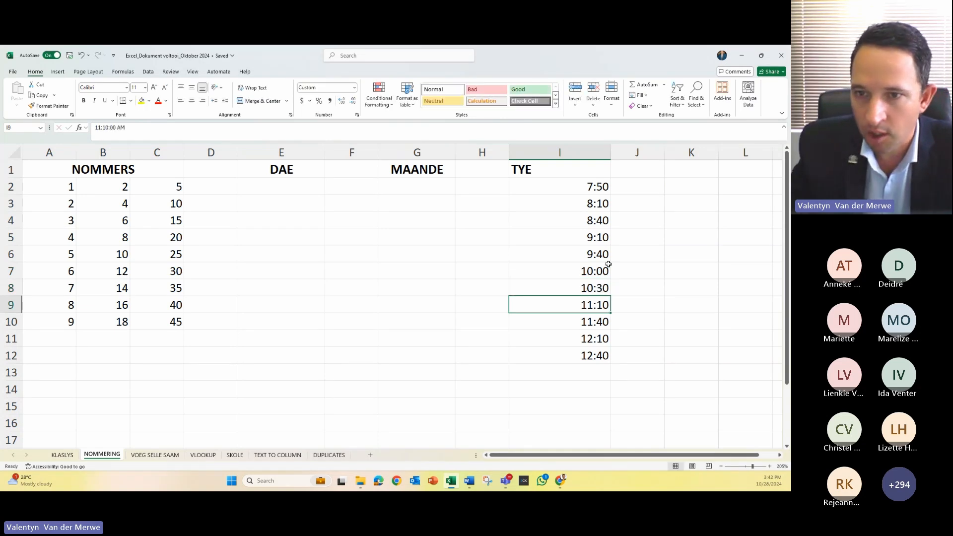
pyautogui.click(583, 271)
pyautogui.moveTo(583, 271); pyautogui.dragTo(612, 360)
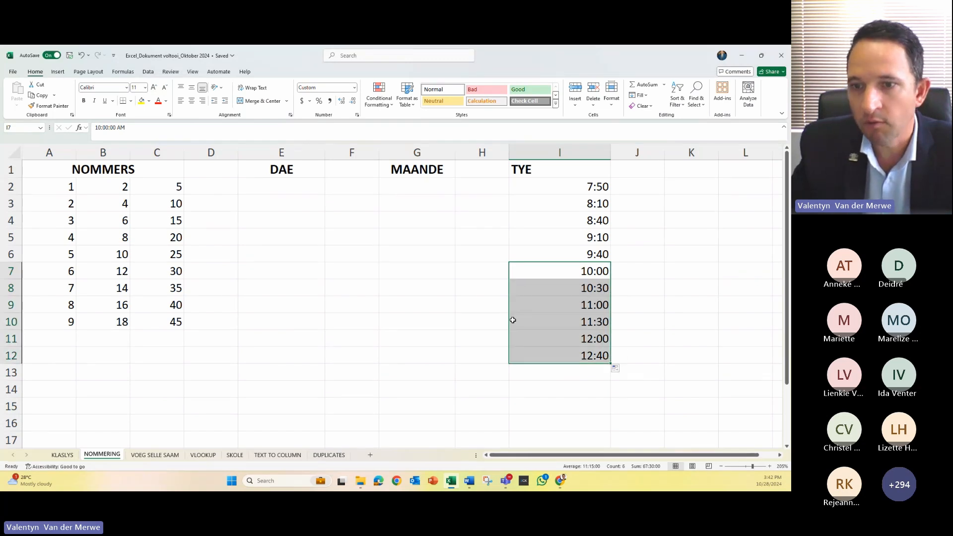
pyautogui.click(523, 249)
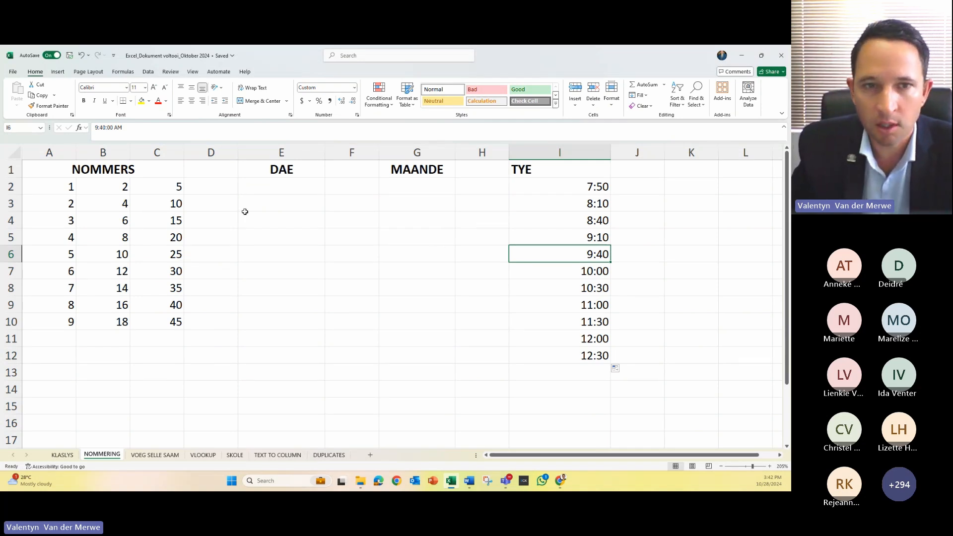
pyautogui.click(291, 183)
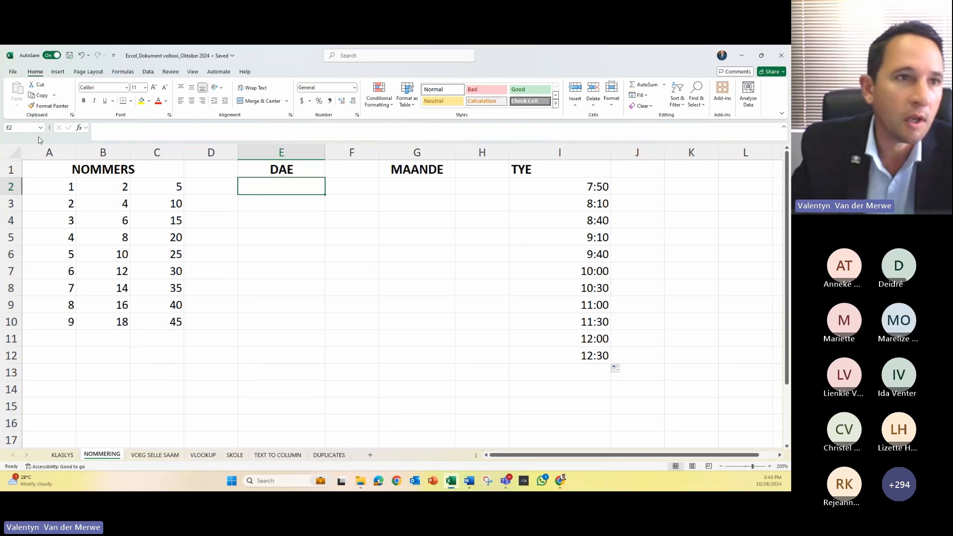
# Step: In Excel Options > Advanced, open Edit Custom Lists from the General section
pyautogui.click(13, 72)
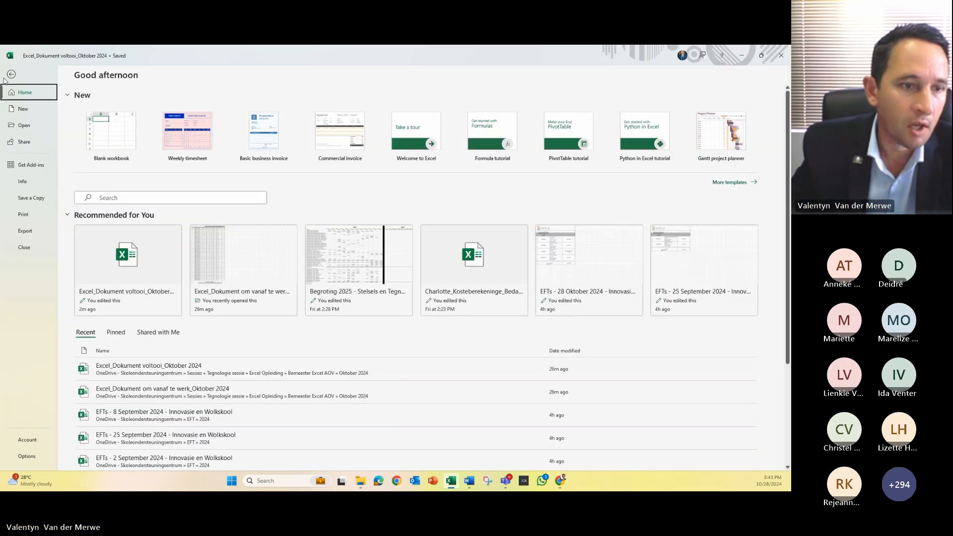
pyautogui.click(28, 457)
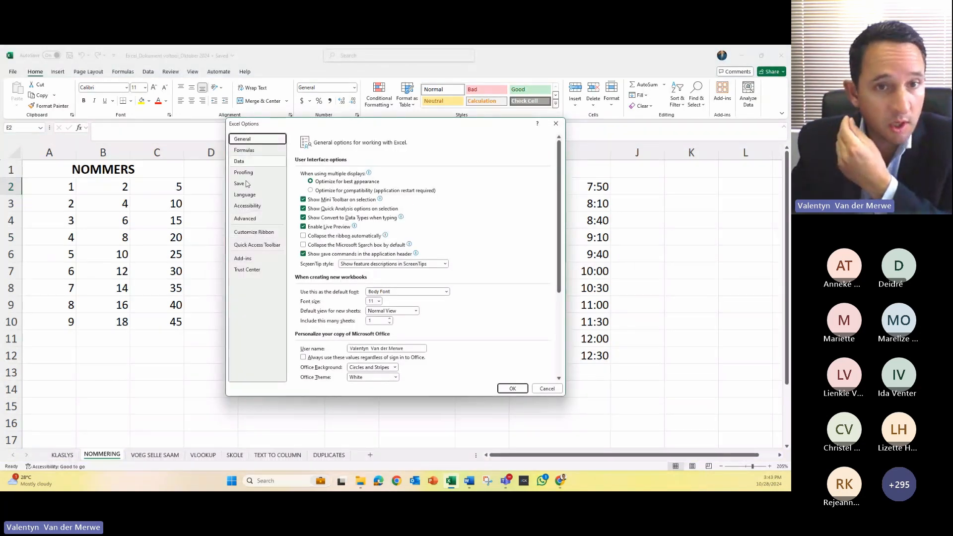
pyautogui.click(254, 220)
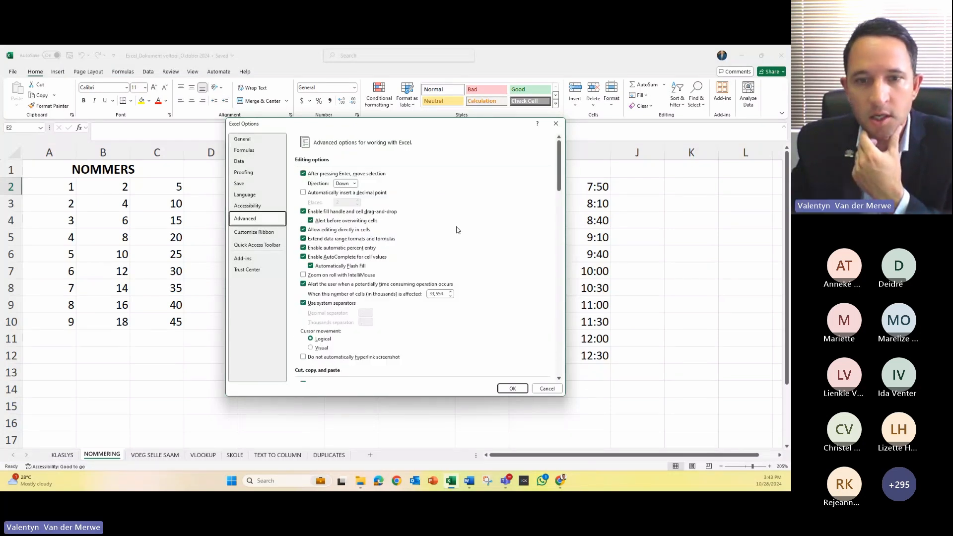
pyautogui.scroll(-2, 469, 239)
pyautogui.scroll(-3, 471, 241)
pyautogui.scroll(-15, 470, 240)
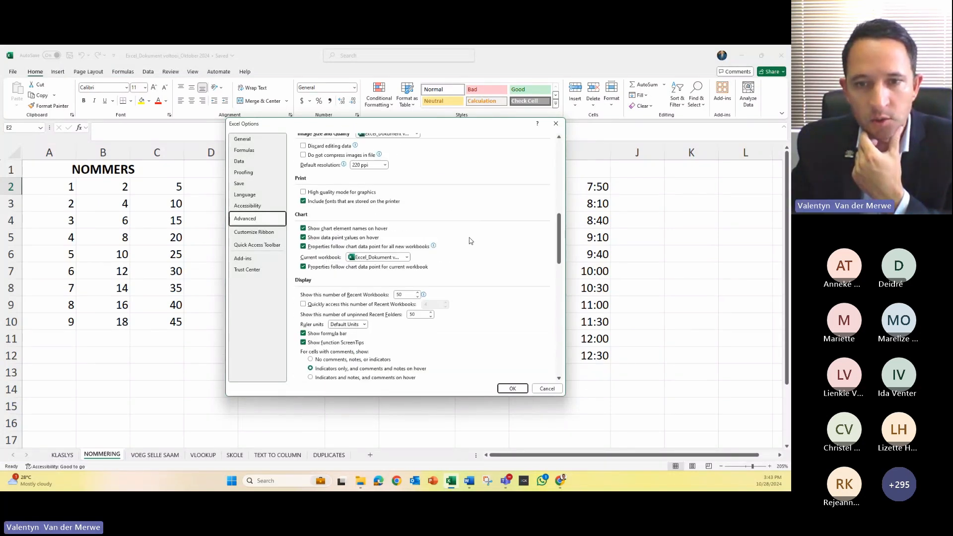
pyautogui.scroll(-3, 470, 241)
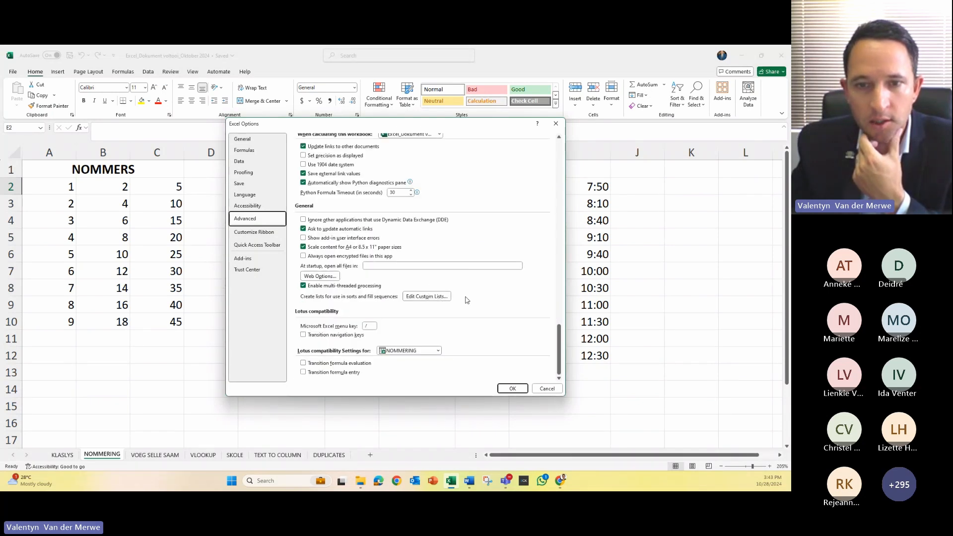
pyautogui.click(418, 298)
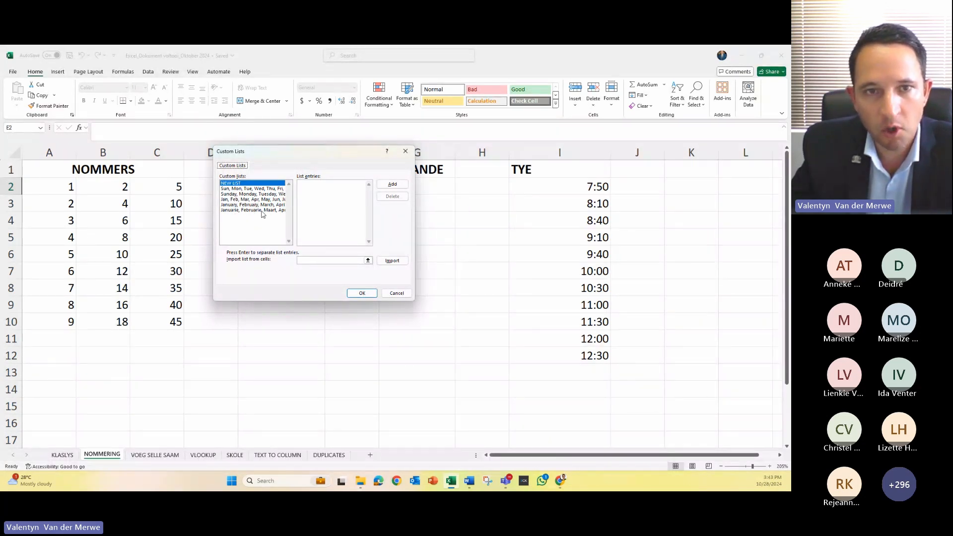
# Step: Enter the list entries Maandag, Dinsdag, Woensdae, Donderdag, Vrydag, Saterdag and Sondag
pyautogui.click(312, 185)
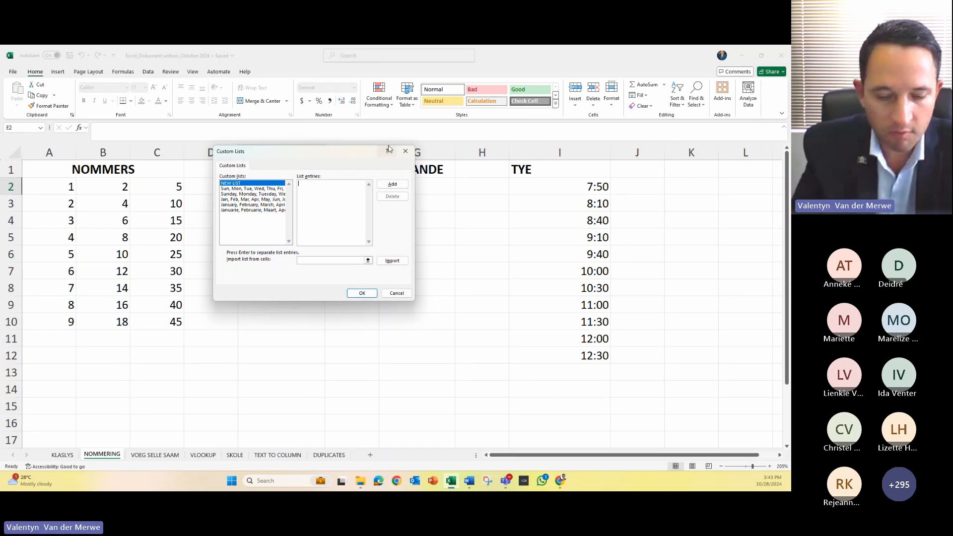
pyautogui.write('Maandag ')
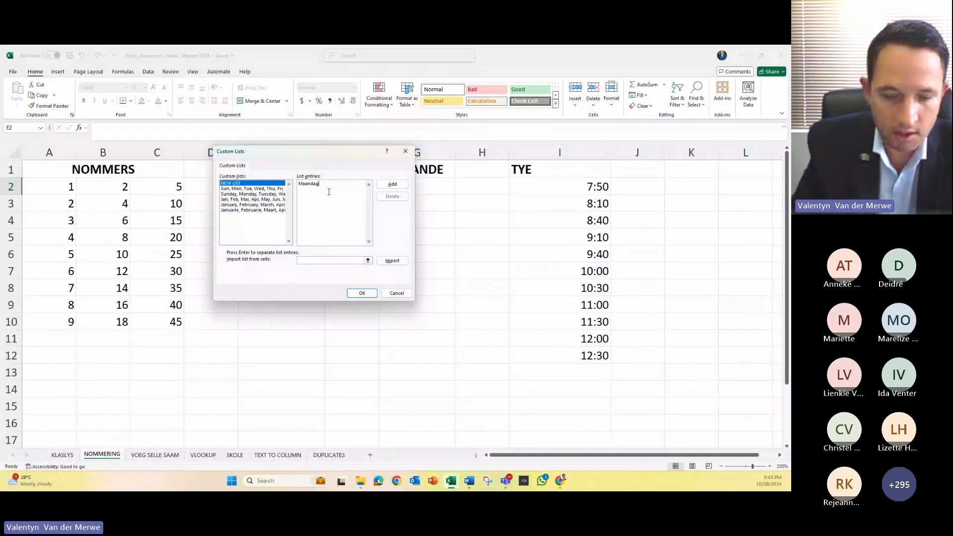
pyautogui.write('Dinsdag ')
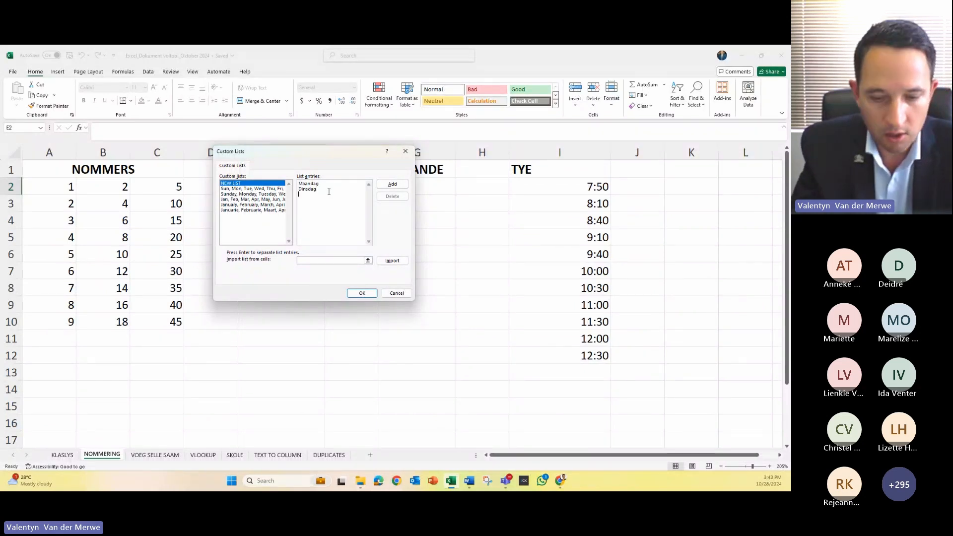
pyautogui.write('Woensdae ')
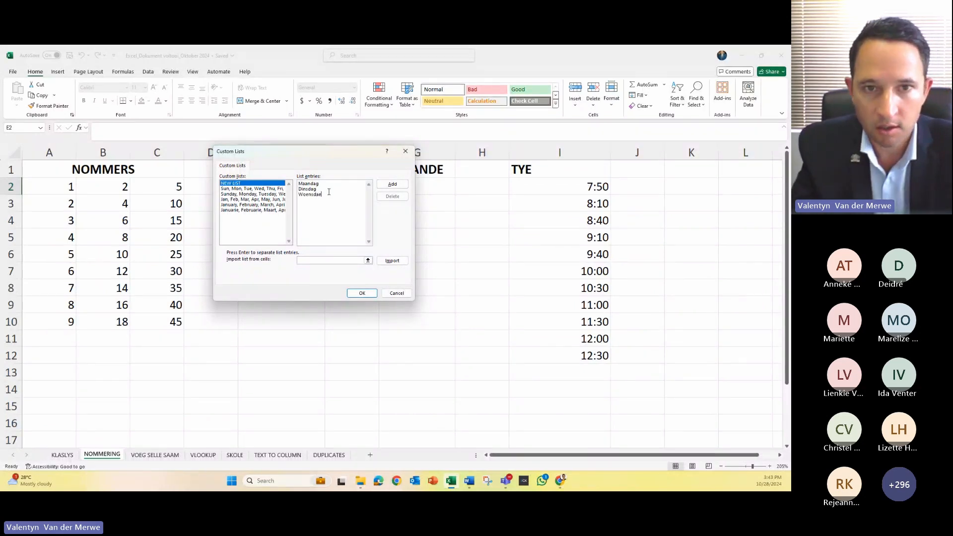
pyautogui.write('Donderdag')
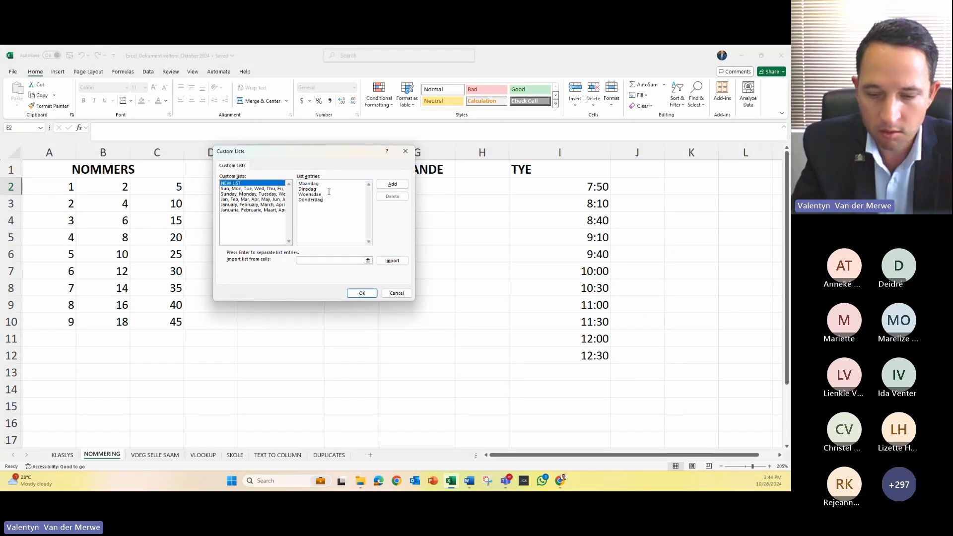
pyautogui.press('Return')
pyautogui.write('Vrydag')
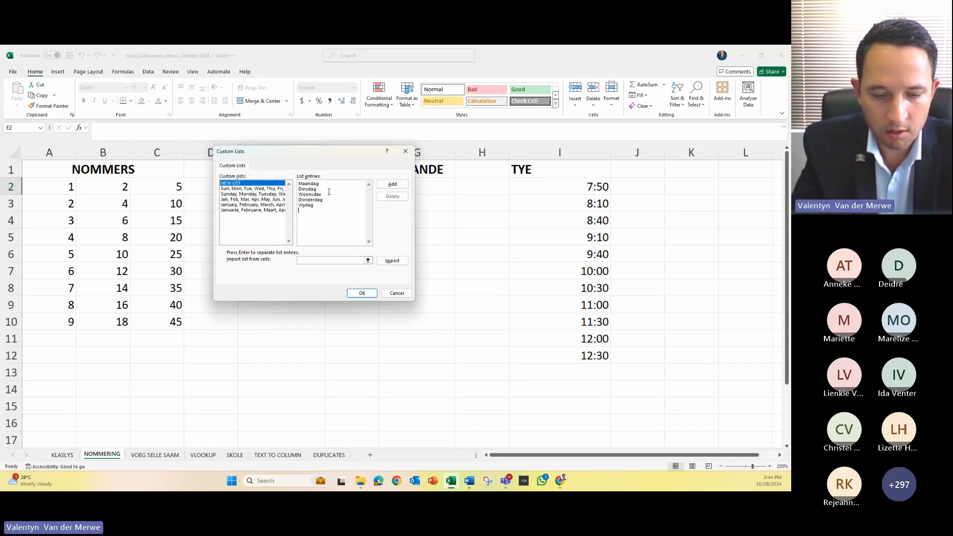
pyautogui.press('Return')
pyautogui.write('Saterda')
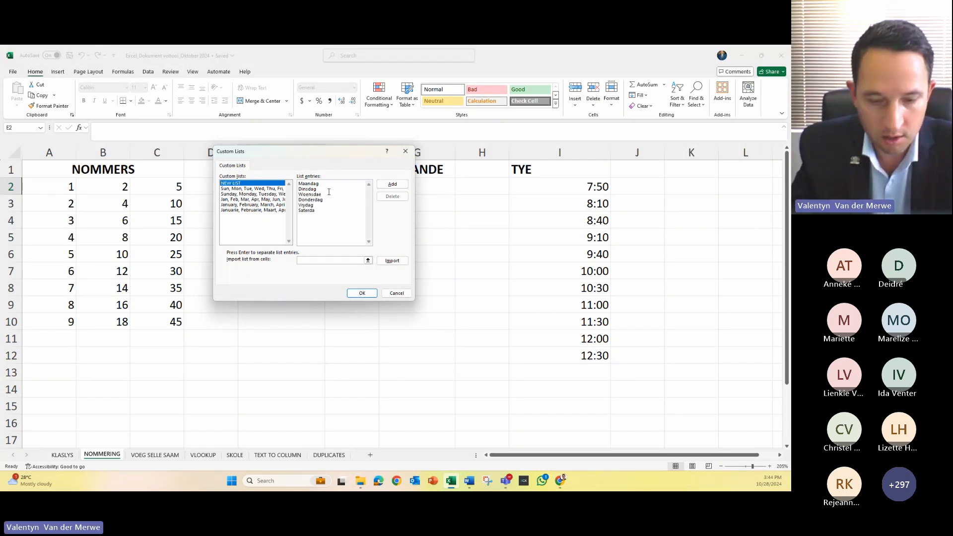
pyautogui.write('g')
pyautogui.press('Return')
pyautogui.write('S')
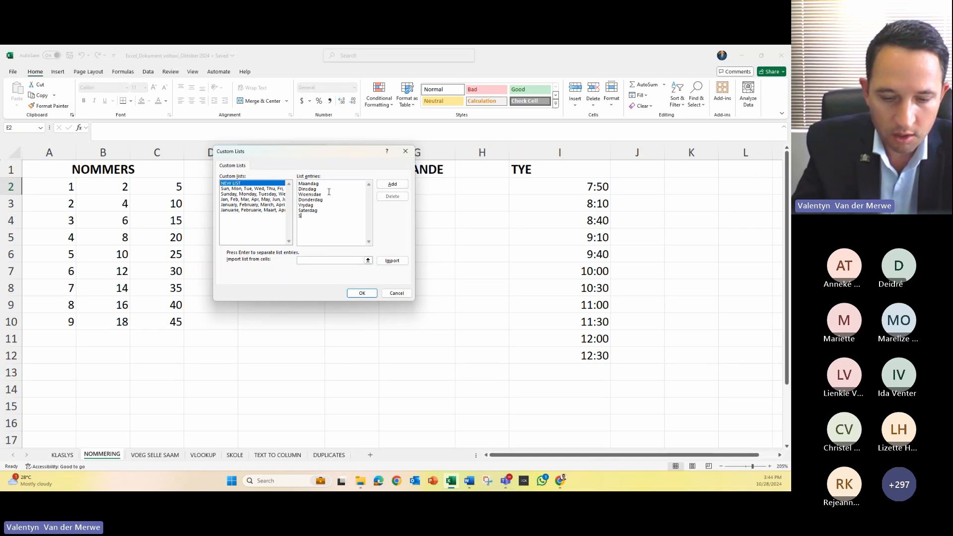
pyautogui.write('ondag')
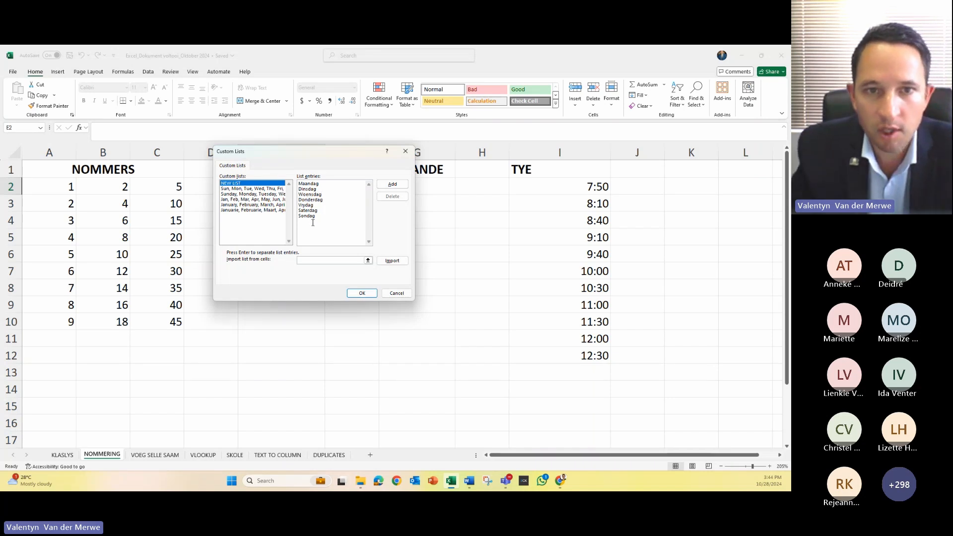
# Step: Add the weekday list, then confirm Custom Lists and Excel Options
pyautogui.click(390, 185)
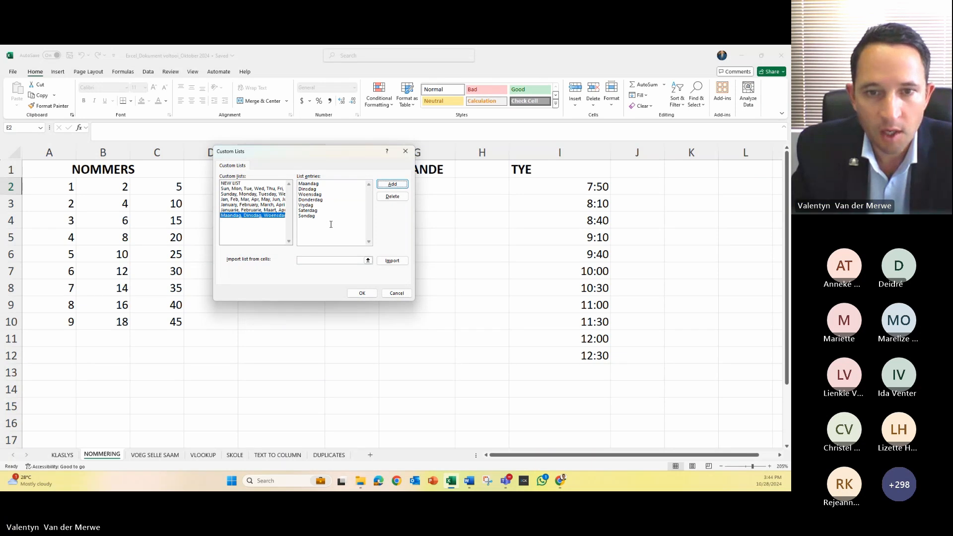
pyautogui.click(358, 294)
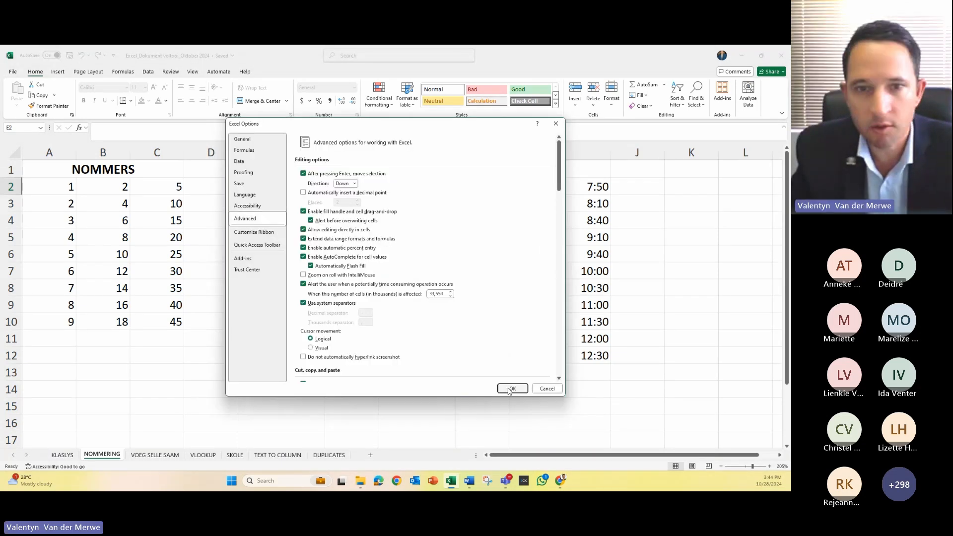
pyautogui.press('Return')
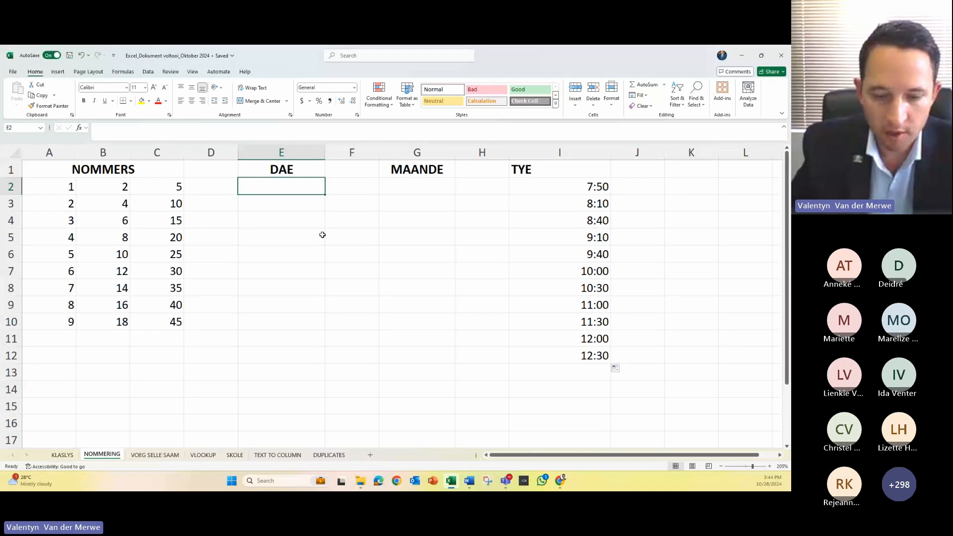
# Step: Enter Maandag in E2 and fill the weekday names down to row 12
pyautogui.write('Maandag')
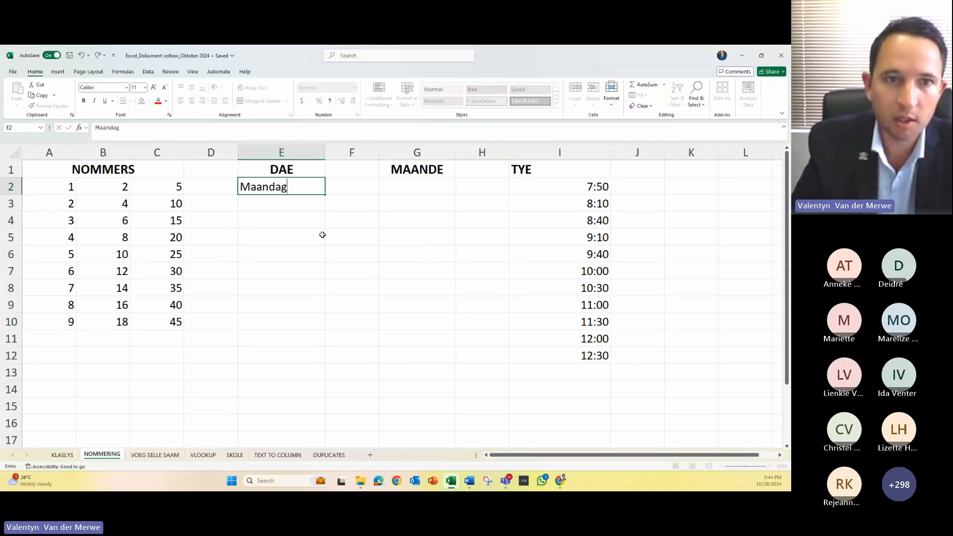
pyautogui.press('Return')
pyautogui.click(278, 188)
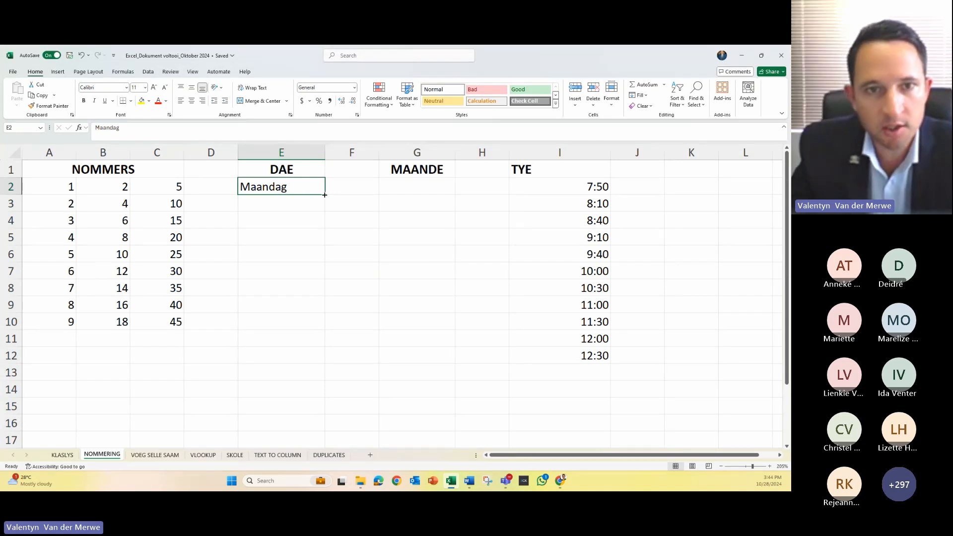
pyautogui.moveTo(324, 195); pyautogui.dragTo(325, 363)
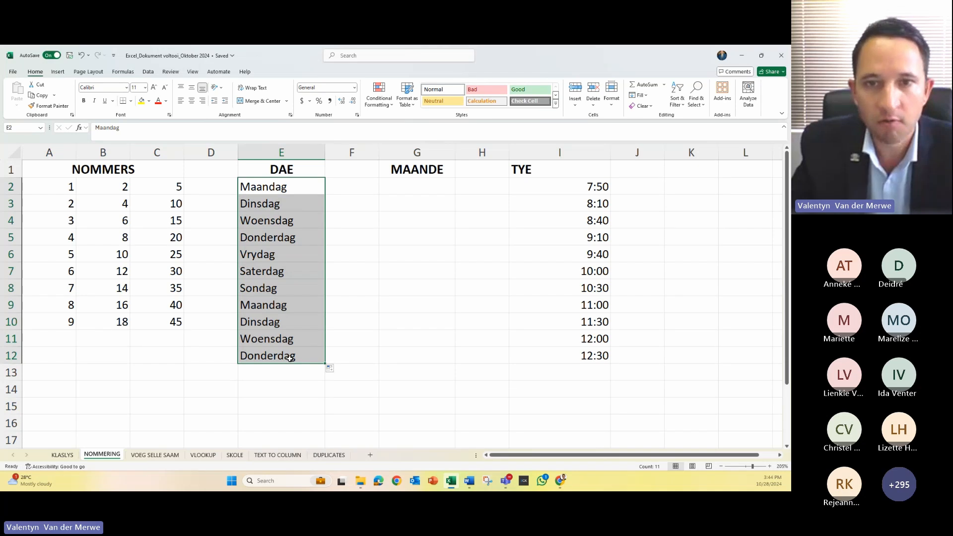
# Step: Fill G2:G13 with Januarie to Desember, then return to the KLASLYS sheet
pyautogui.click(429, 184)
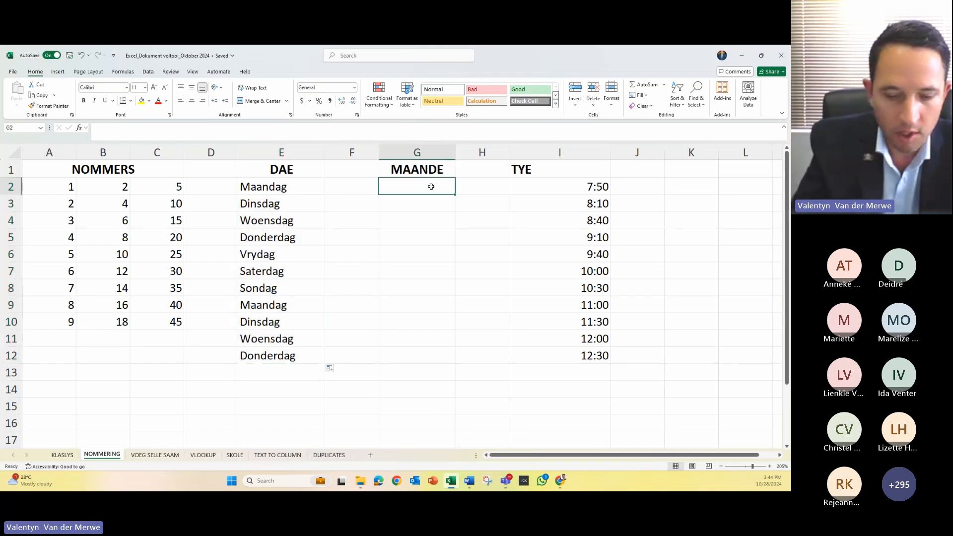
pyautogui.write('Januar')
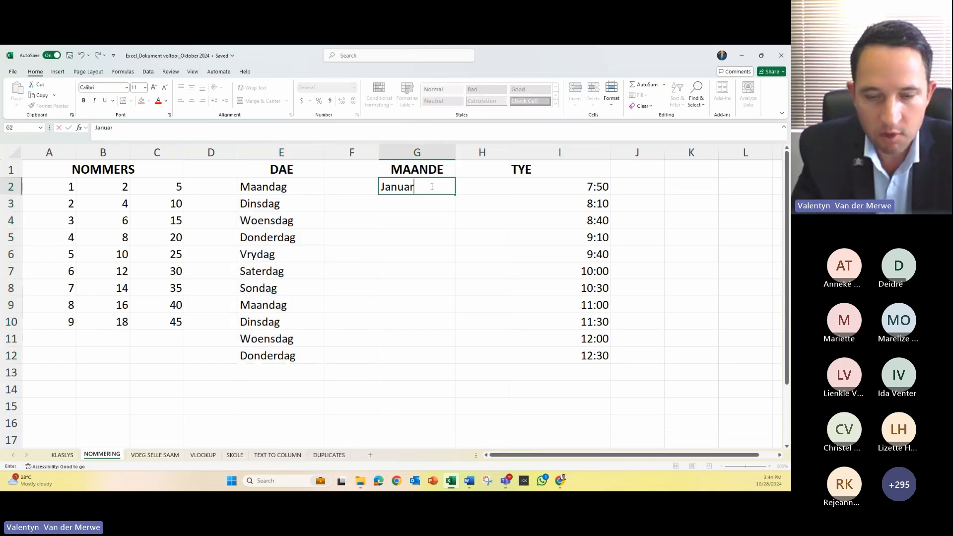
pyautogui.write('ie')
pyautogui.press('Return')
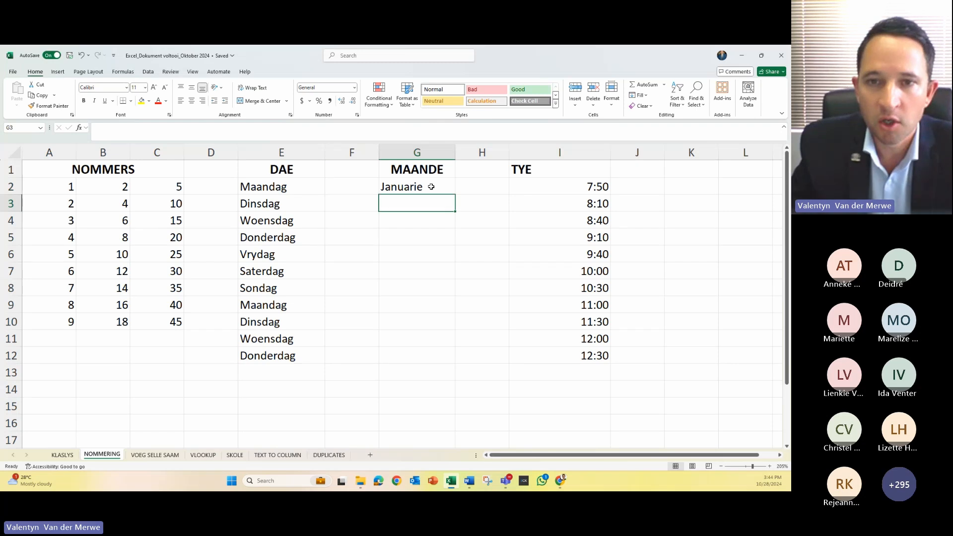
pyautogui.click(432, 186)
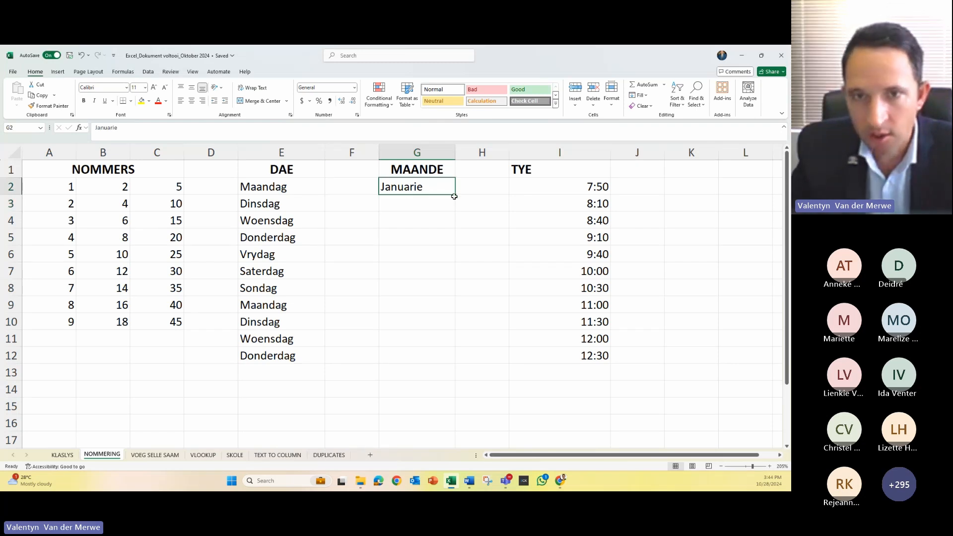
pyautogui.moveTo(454, 197); pyautogui.dragTo(444, 383)
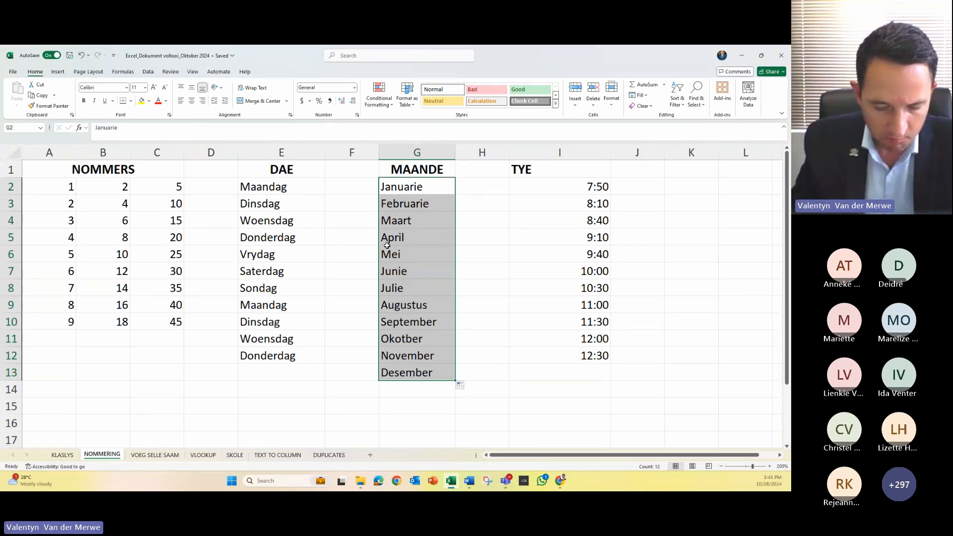
pyautogui.click(62, 455)
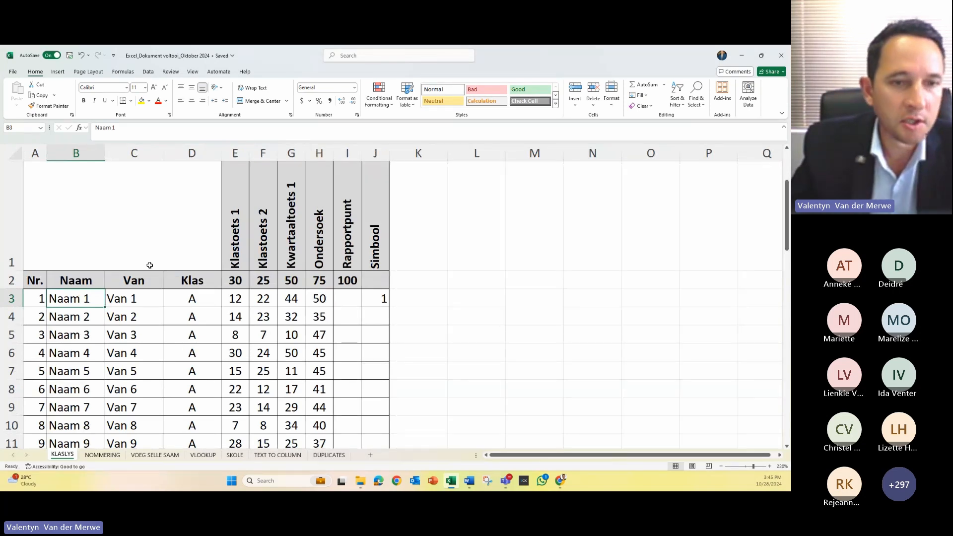
pyautogui.scroll(-7, 228, 277)
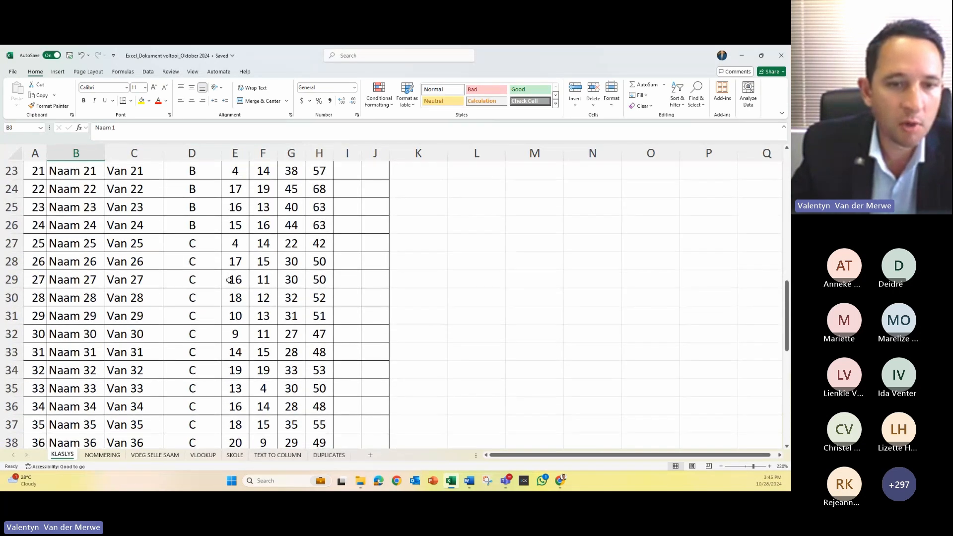
pyautogui.scroll(6, 230, 281)
pyautogui.scroll(2, 229, 281)
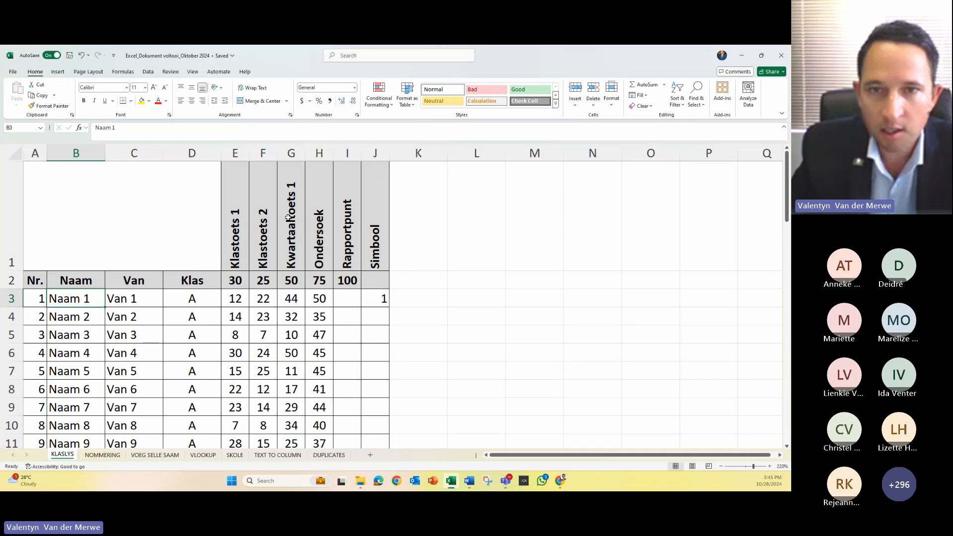
pyautogui.moveTo(242, 224); pyautogui.dragTo(720, 213)
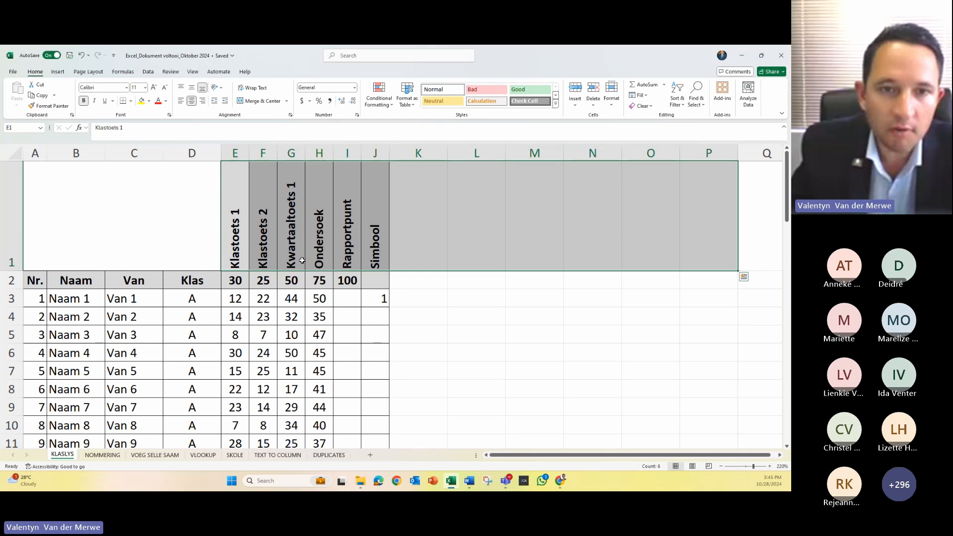
pyautogui.scroll(-5, 319, 281)
pyautogui.scroll(5, 319, 282)
pyautogui.click(431, 193)
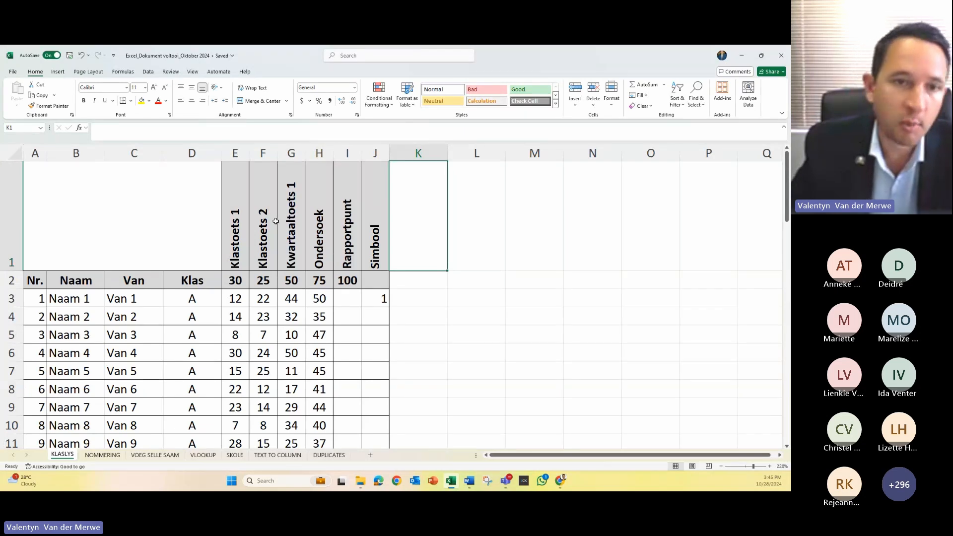
# Step: Fill the mark 12 in E3 yellow, then select the header rows and column A learner numbers
pyautogui.click(235, 298)
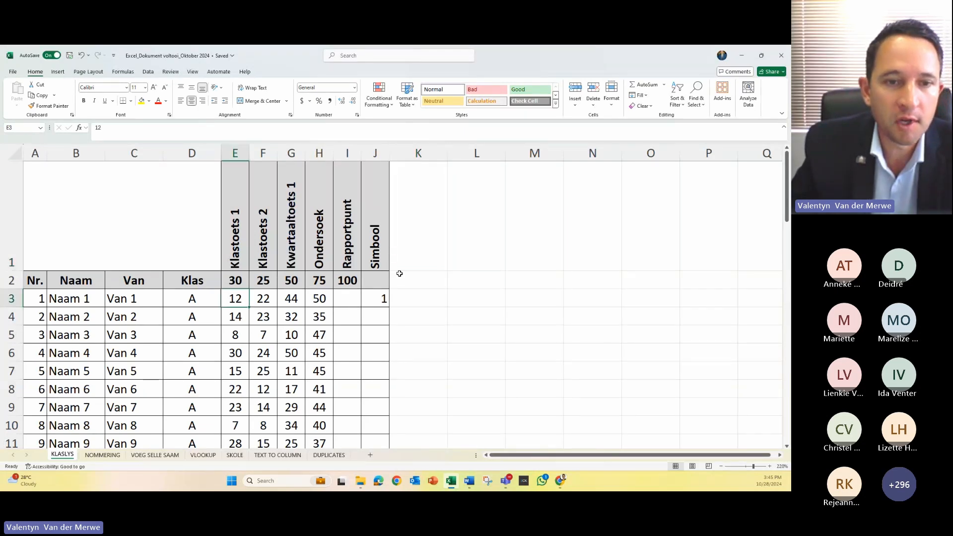
pyautogui.click(142, 101)
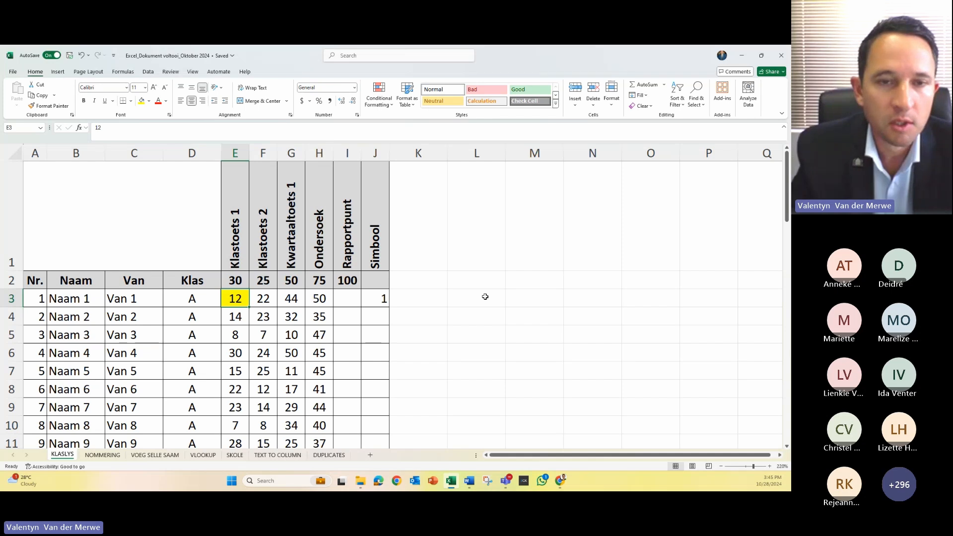
pyautogui.moveTo(72, 206); pyautogui.dragTo(128, 210)
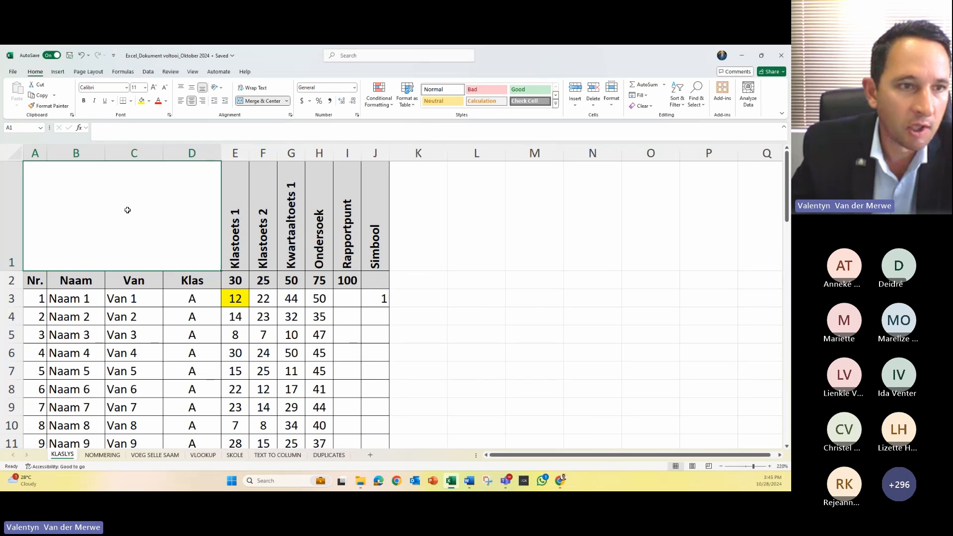
pyautogui.moveTo(42, 243); pyautogui.dragTo(375, 279)
pyautogui.click(66, 213)
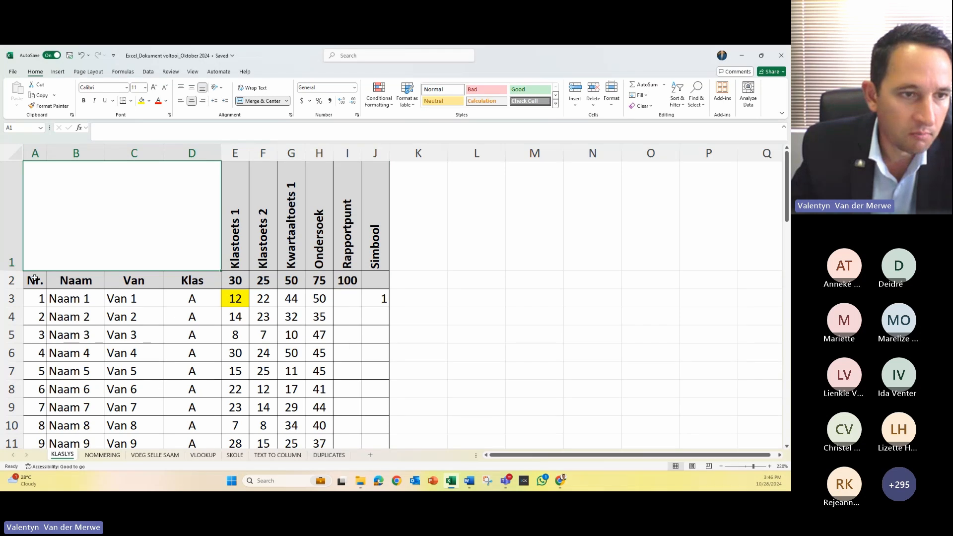
pyautogui.moveTo(34, 279); pyautogui.dragTo(40, 233)
pyautogui.scroll(2, 40, 233)
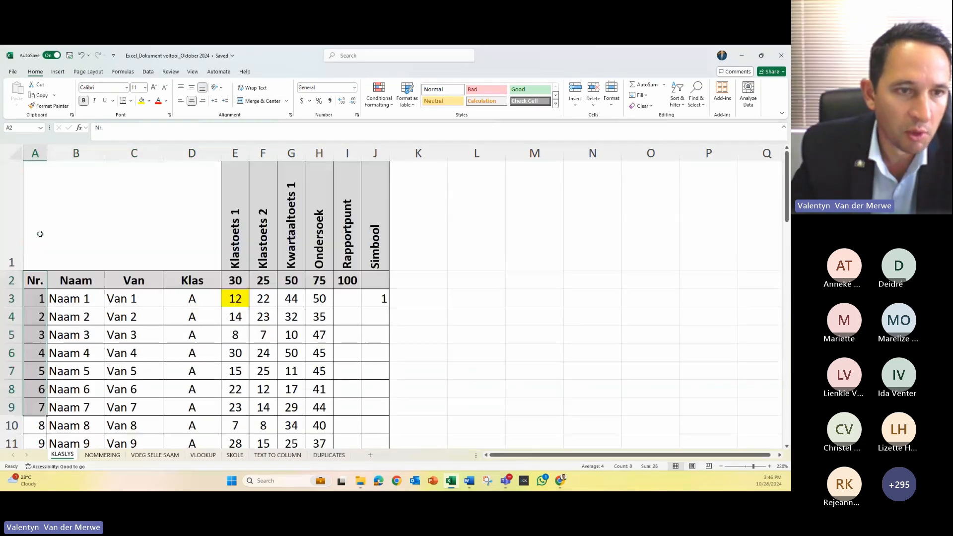
pyautogui.click(238, 298)
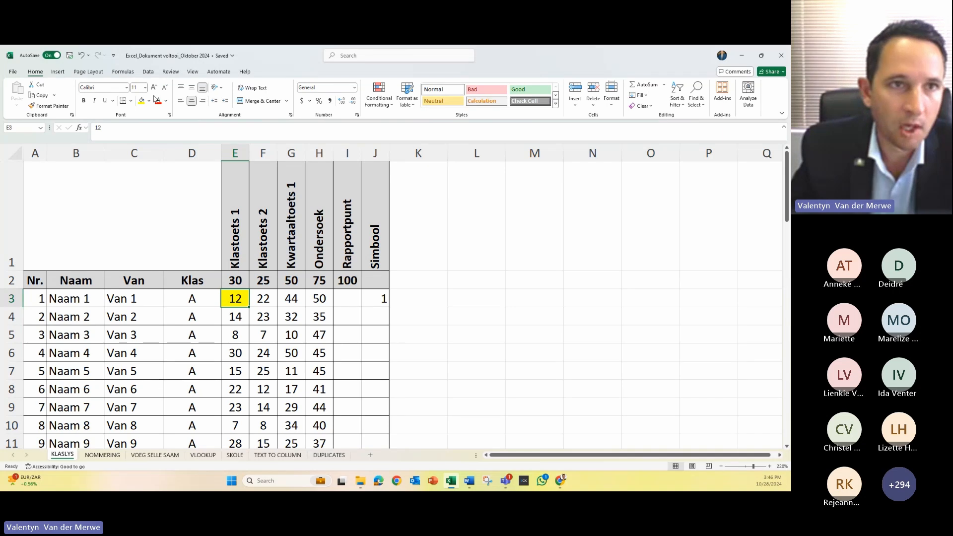
# Step: Freeze panes at E3 so header rows 1–2 and columns A–D stay visible
pyautogui.click(193, 73)
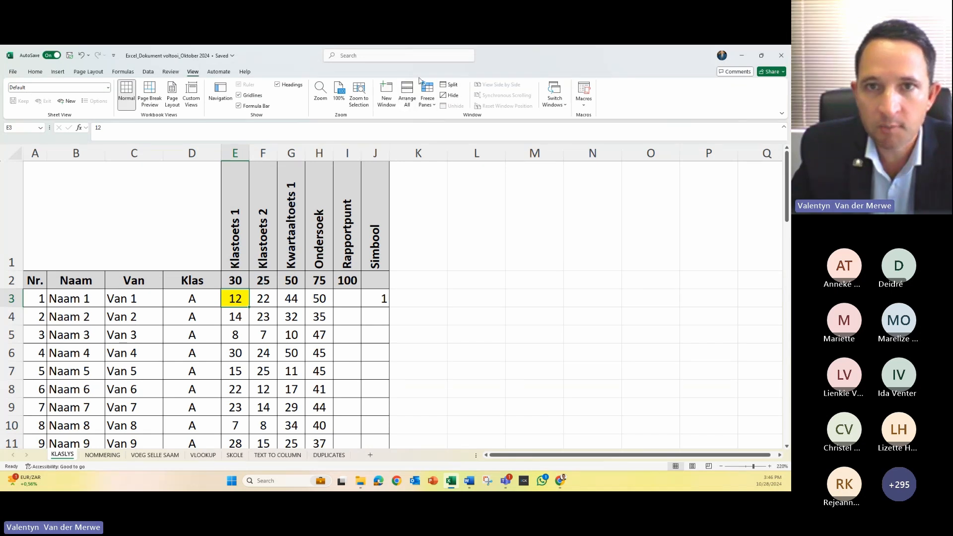
pyautogui.click(428, 99)
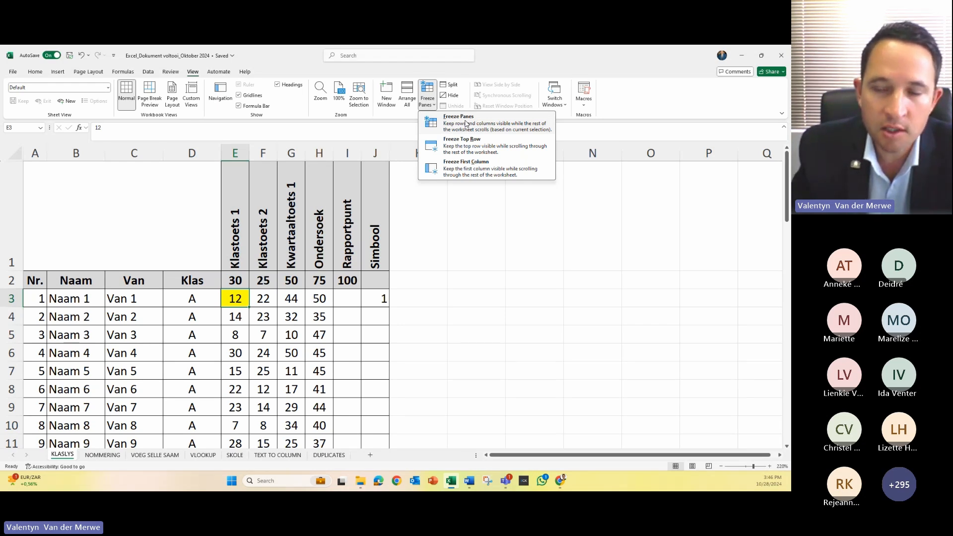
pyautogui.click(467, 124)
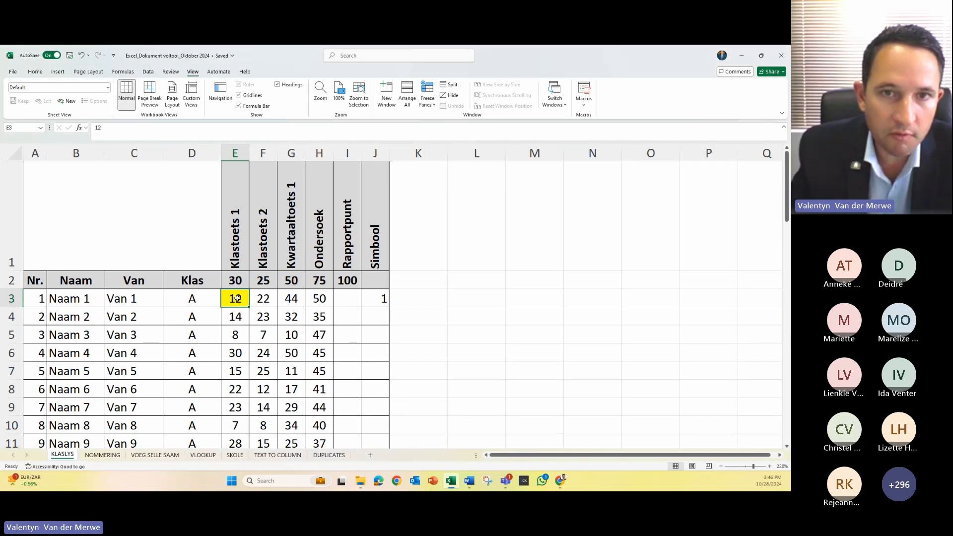
pyautogui.click(432, 101)
pyautogui.click(473, 125)
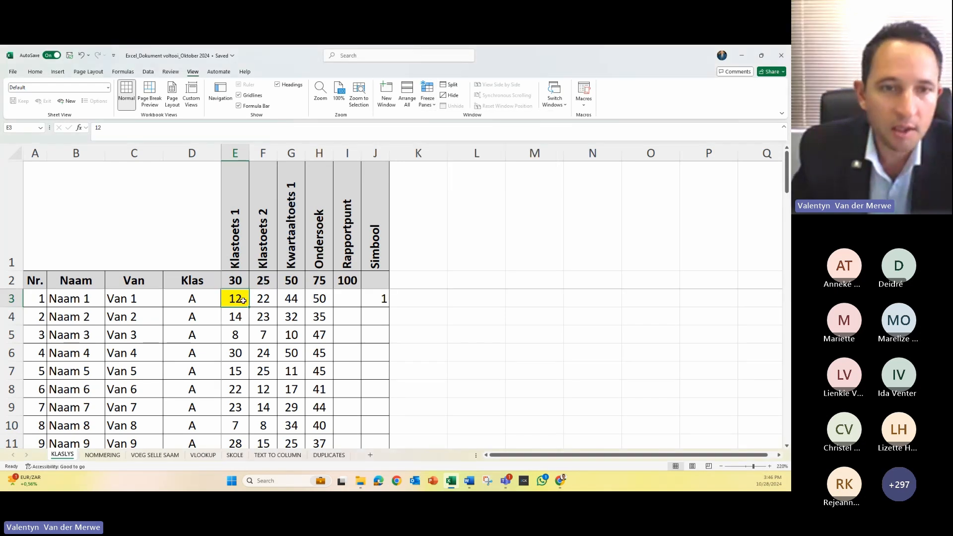
# Step: Scroll down and move across row 3 to test that headers and name columns stay fixed
pyautogui.scroll(-2, 248, 304)
pyautogui.scroll(-8, 250, 305)
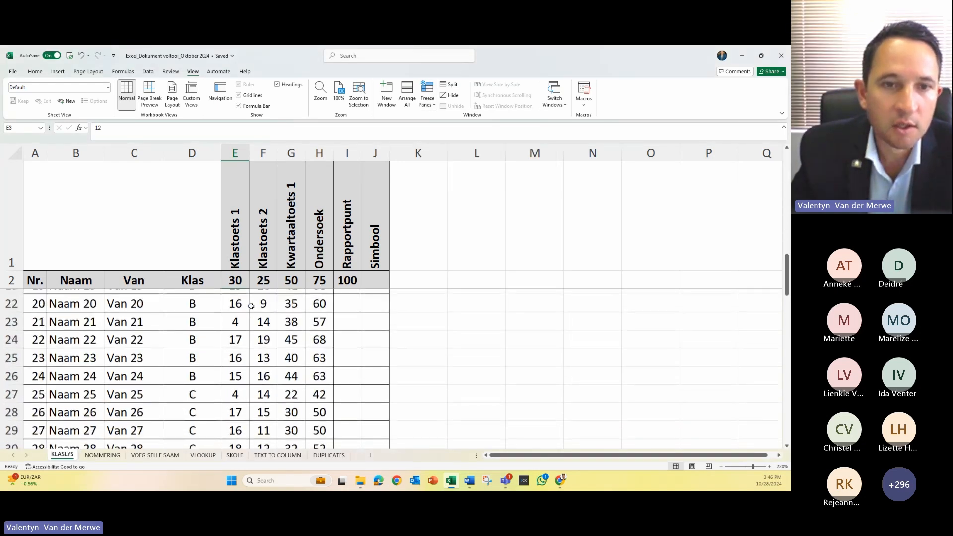
pyautogui.scroll(-7, 252, 312)
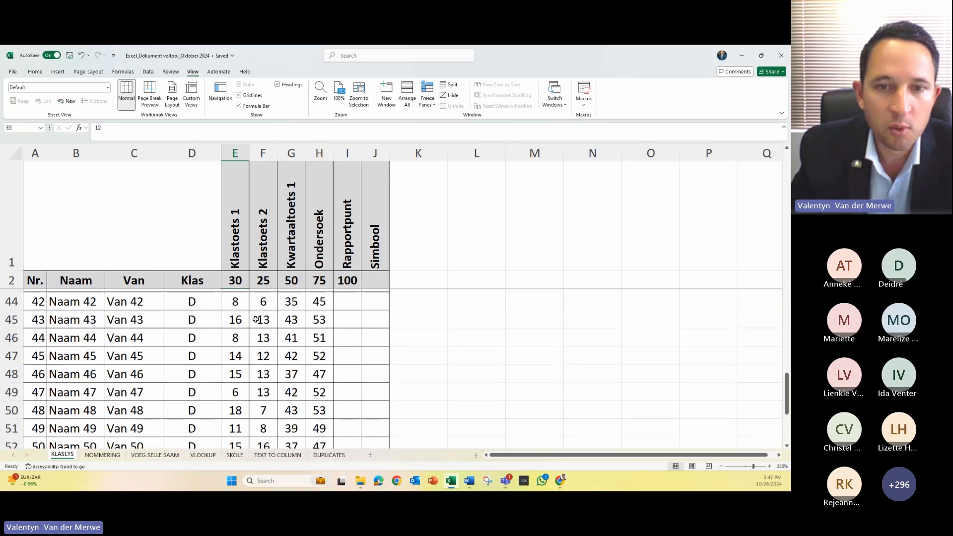
pyautogui.scroll(17, 257, 320)
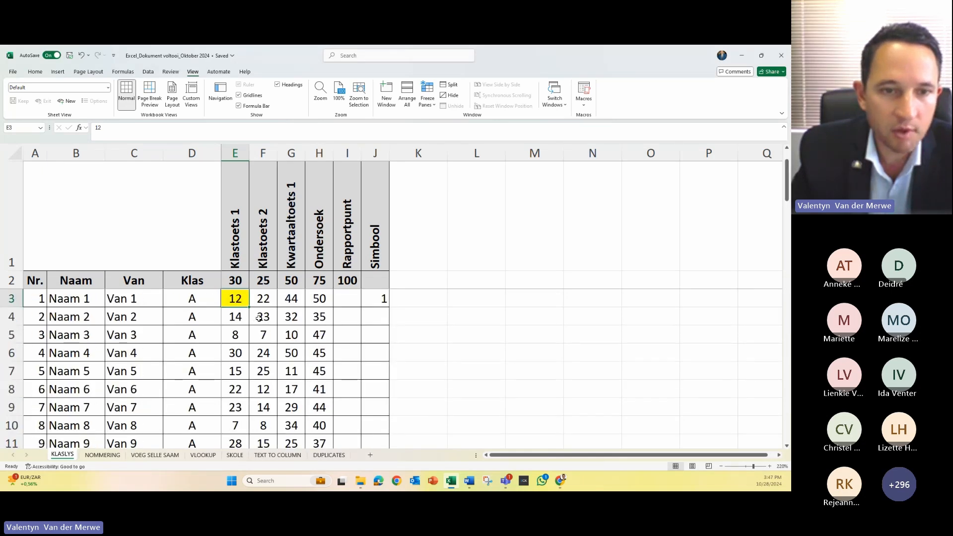
pyautogui.press('Right')
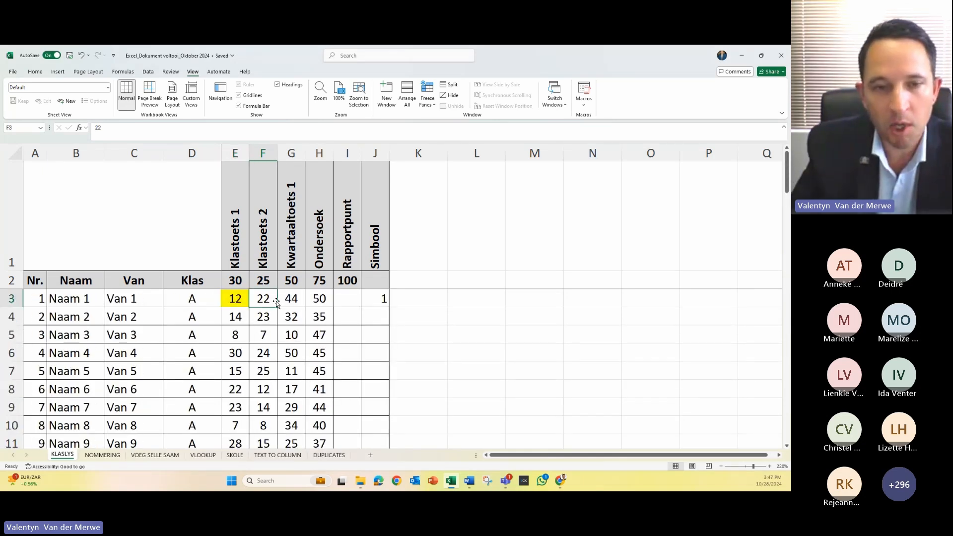
pyautogui.press('Right')
pyautogui.press('Right')
pyautogui.press('Right')
pyautogui.press('Right')
pyautogui.press('Right')
pyautogui.press('Right')
pyautogui.press('Right')
pyautogui.press('Right')
pyautogui.press('Right')
pyautogui.press('Right')
pyautogui.press('Right')
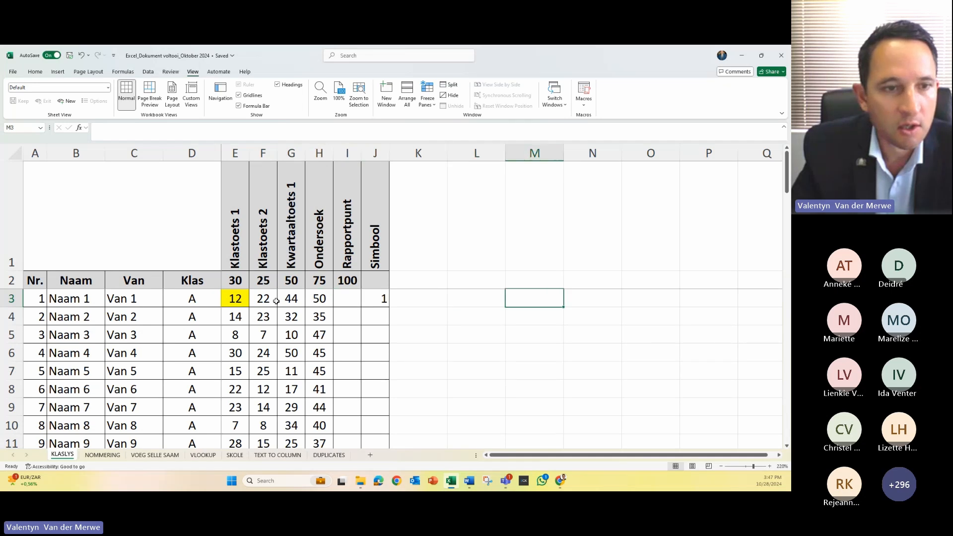
pyautogui.press('Right')
pyautogui.press('Right')
pyautogui.press('Right')
pyautogui.press('Right')
pyautogui.press('Right')
pyautogui.press('Right')
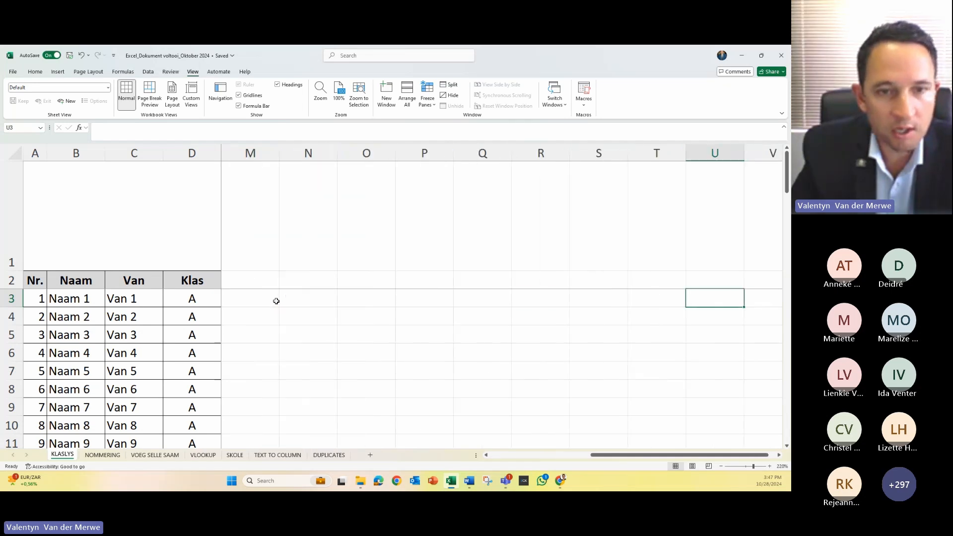
pyautogui.press('Left')
pyautogui.press('Home')
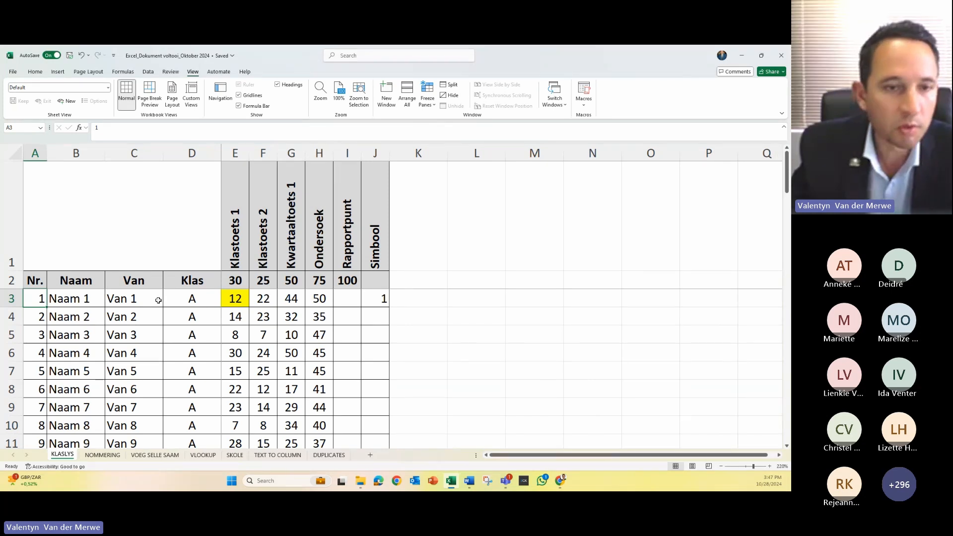
# Step: Set cell E3 to No Fill, then select the merged title cell A1
pyautogui.click(226, 300)
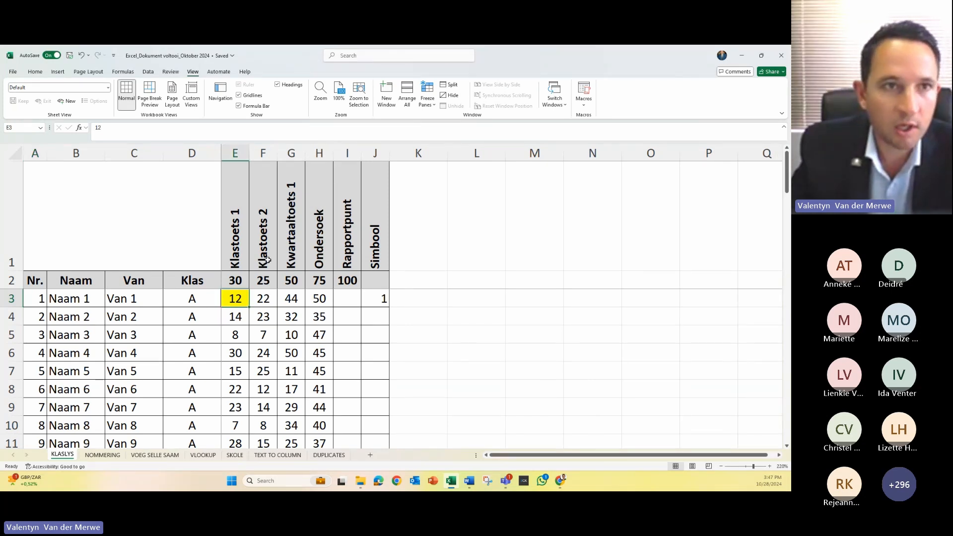
pyautogui.click(35, 72)
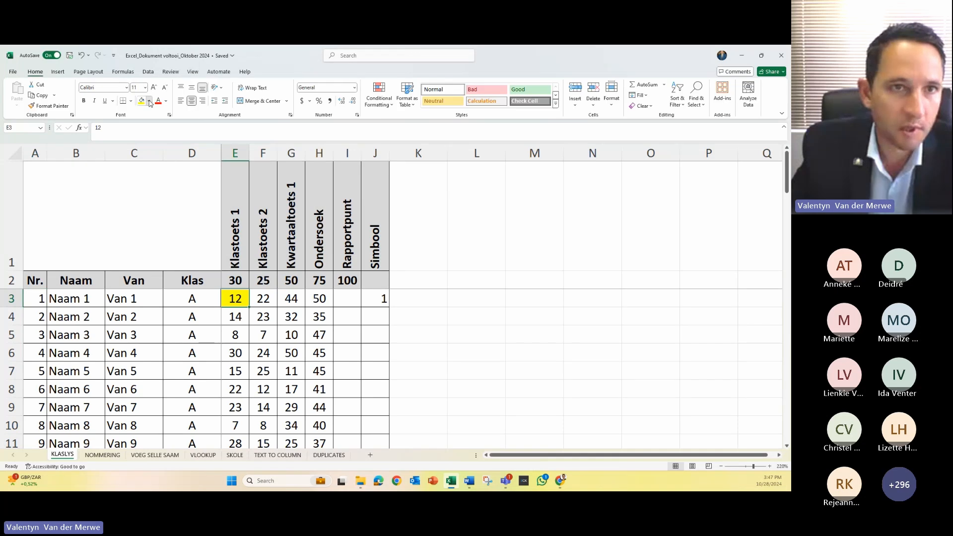
pyautogui.click(149, 103)
pyautogui.click(159, 209)
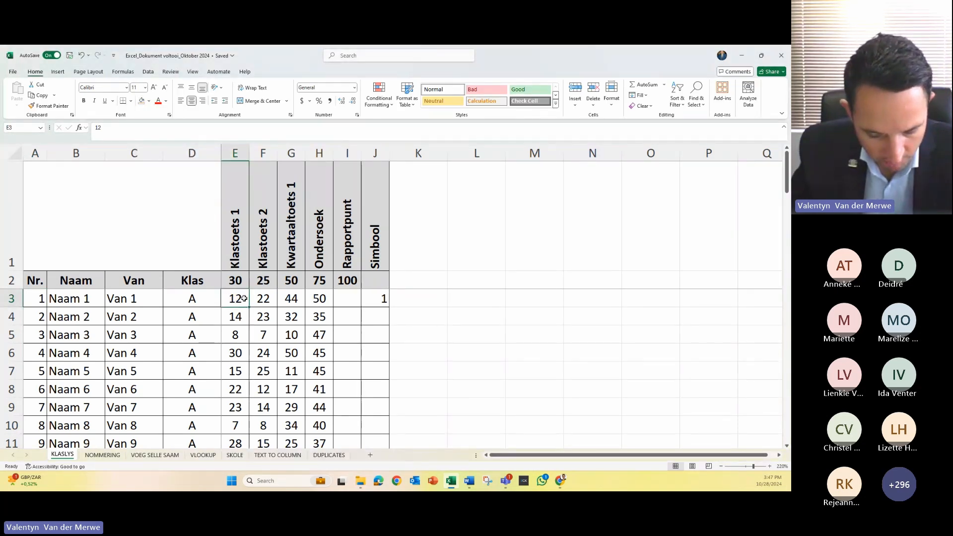
pyautogui.click(119, 216)
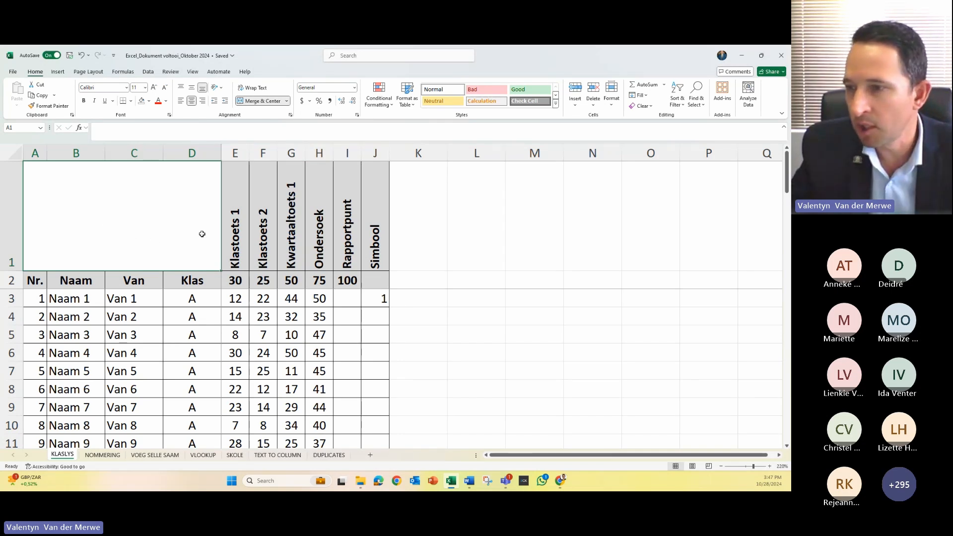
# Step: Place the Wolkskool logo picture from this device into merged cell A1
pyautogui.click(58, 72)
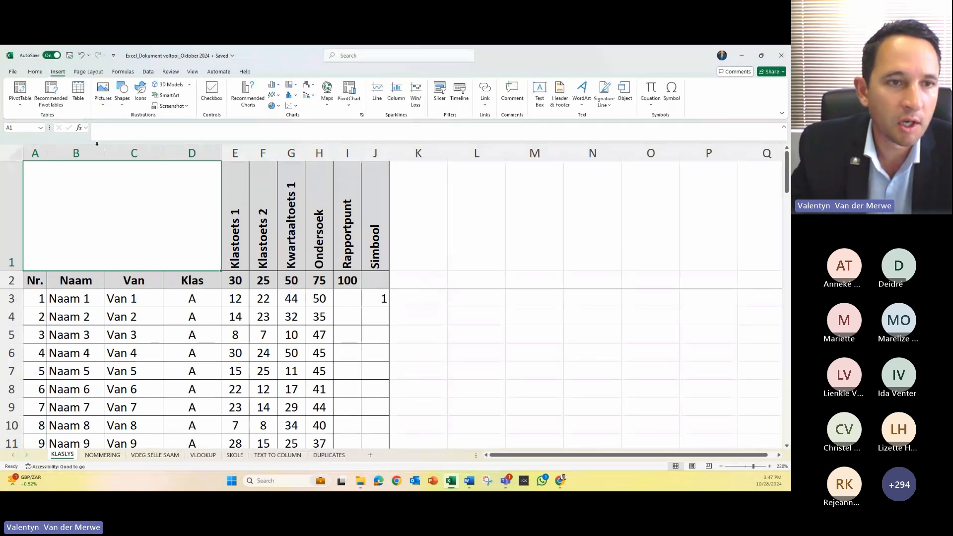
pyautogui.click(106, 111)
pyautogui.moveTo(130, 119)
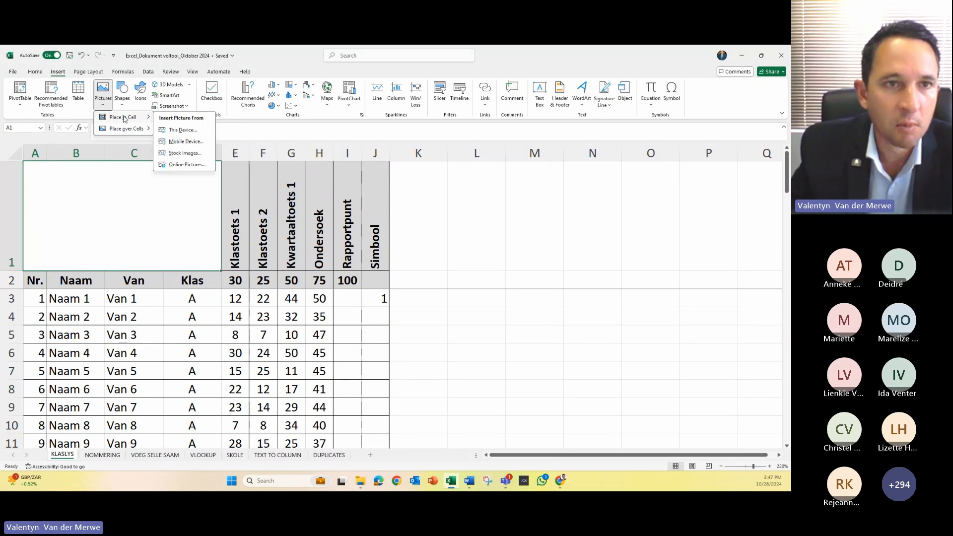
pyautogui.click(181, 131)
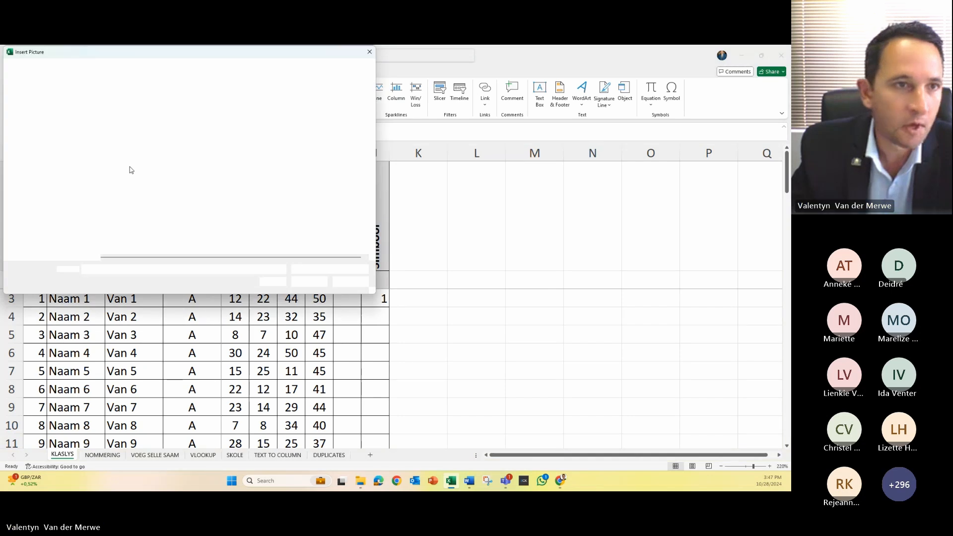
pyautogui.doubleClick(168, 123)
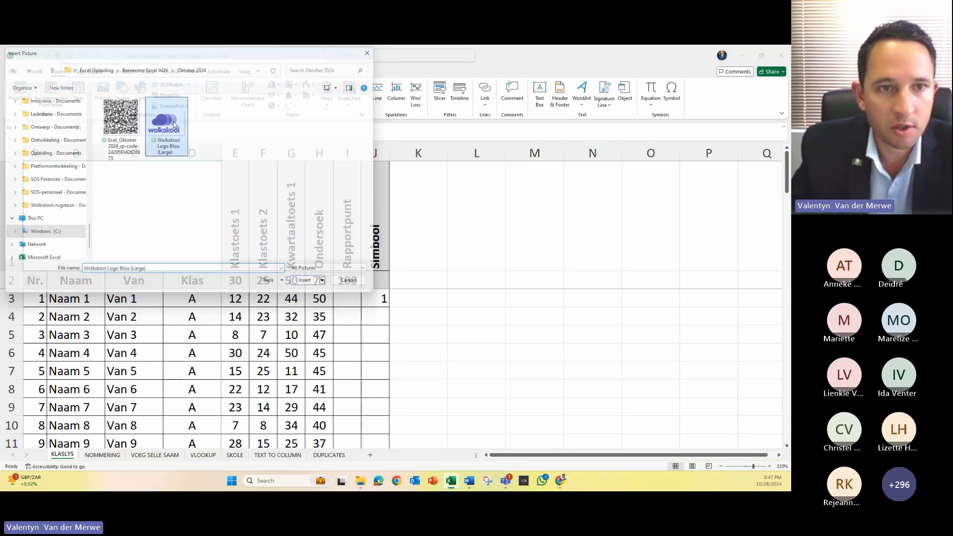
pyautogui.click(149, 296)
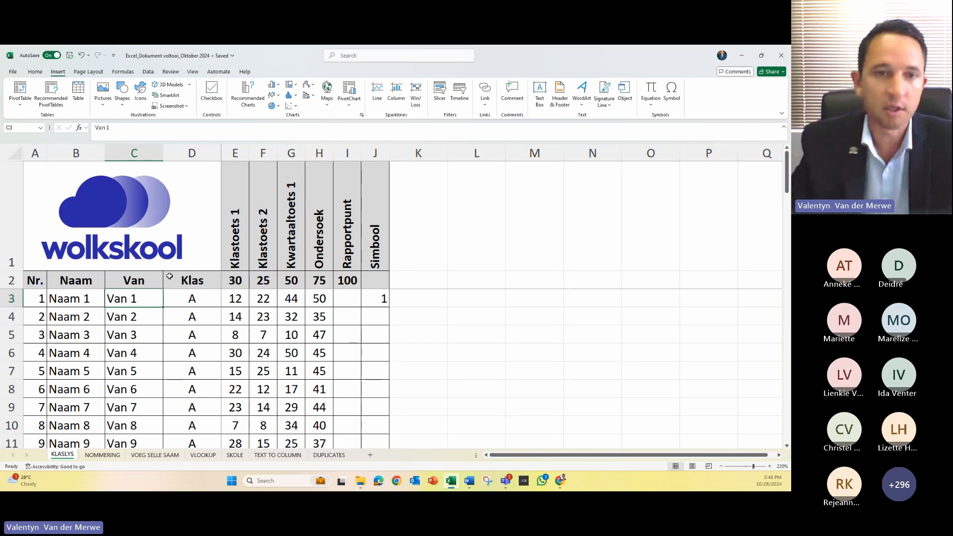
# Step: Select Rapportpunt cell I3 and look at the existing IF formula in J3
pyautogui.click(346, 299)
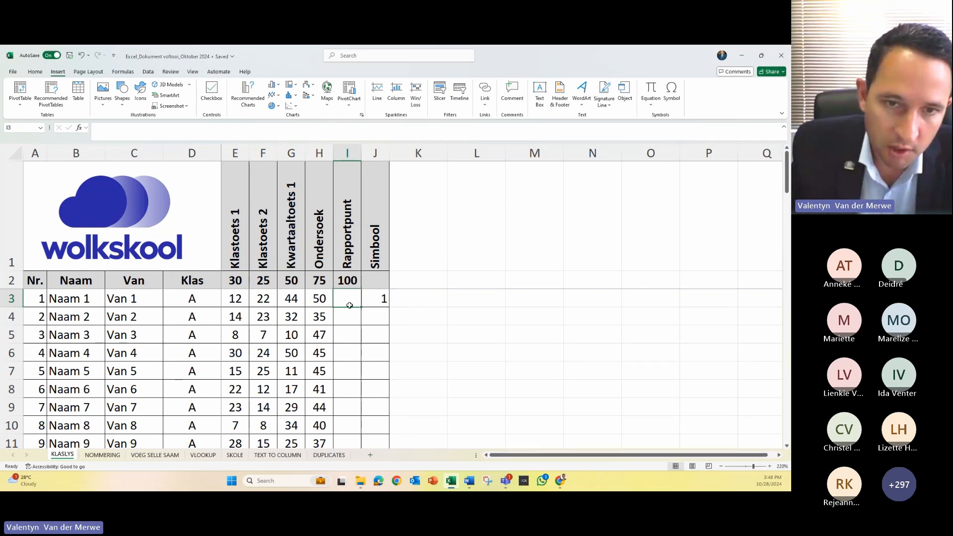
pyautogui.click(378, 297)
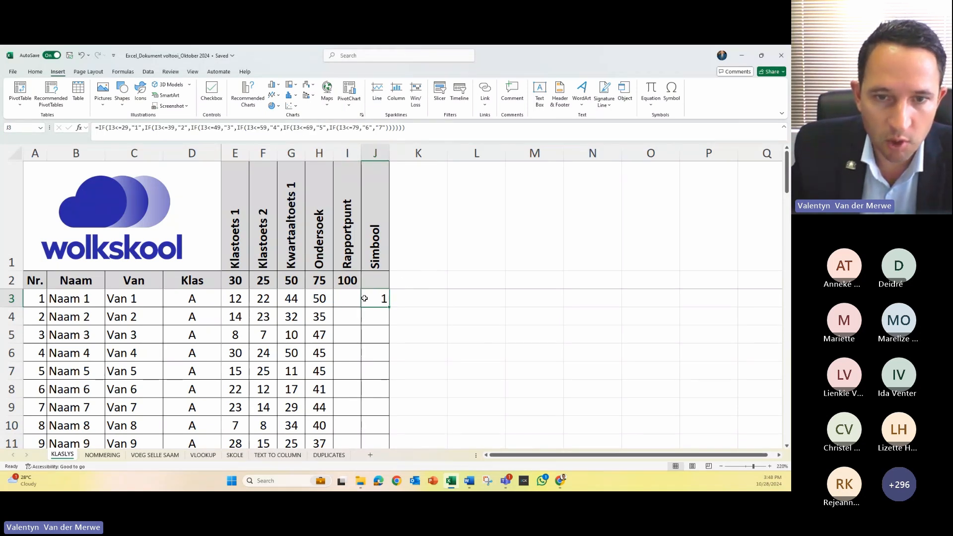
pyautogui.click(343, 298)
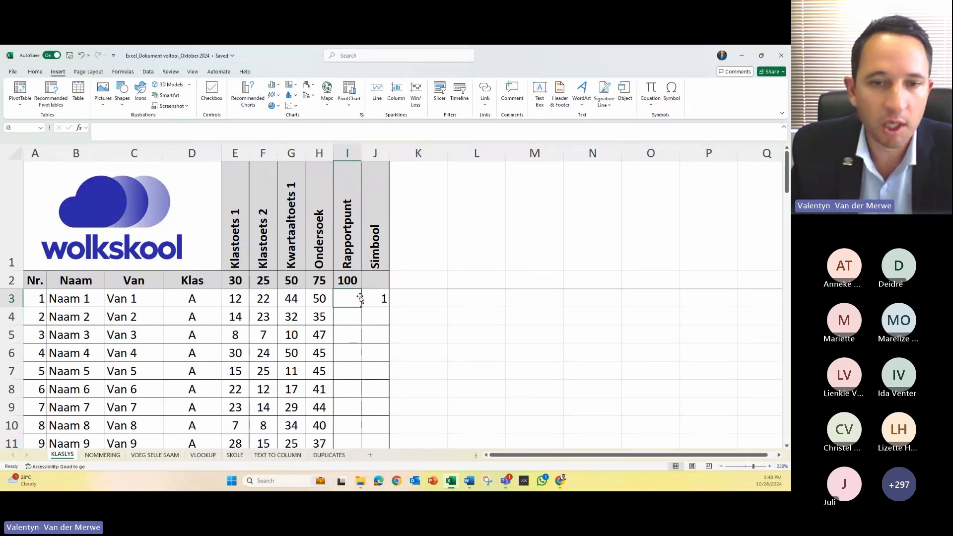
# Step: Point out the assessment headings and their row-2 maximums, including Rapportpunt's 100
pyautogui.click(237, 281)
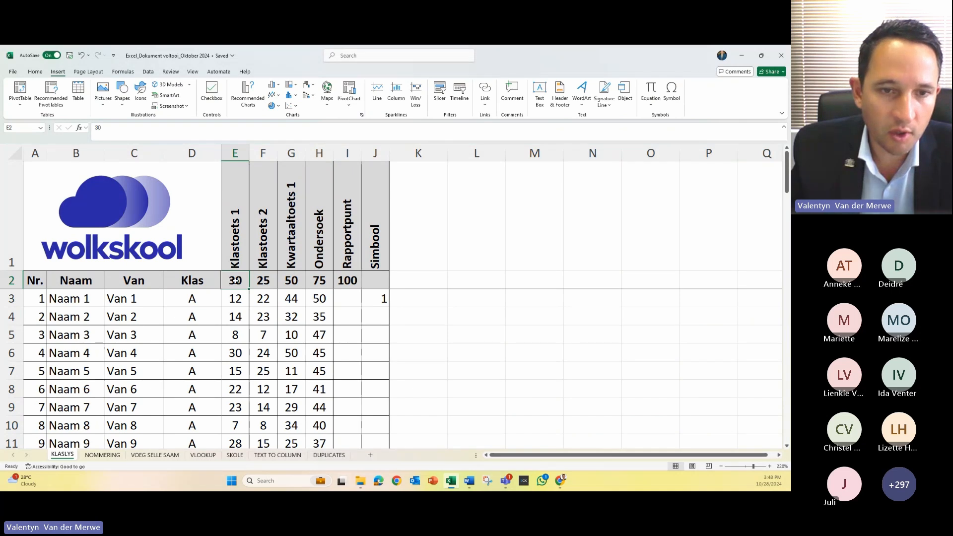
pyautogui.click(260, 280)
pyautogui.moveTo(287, 281); pyautogui.dragTo(322, 283)
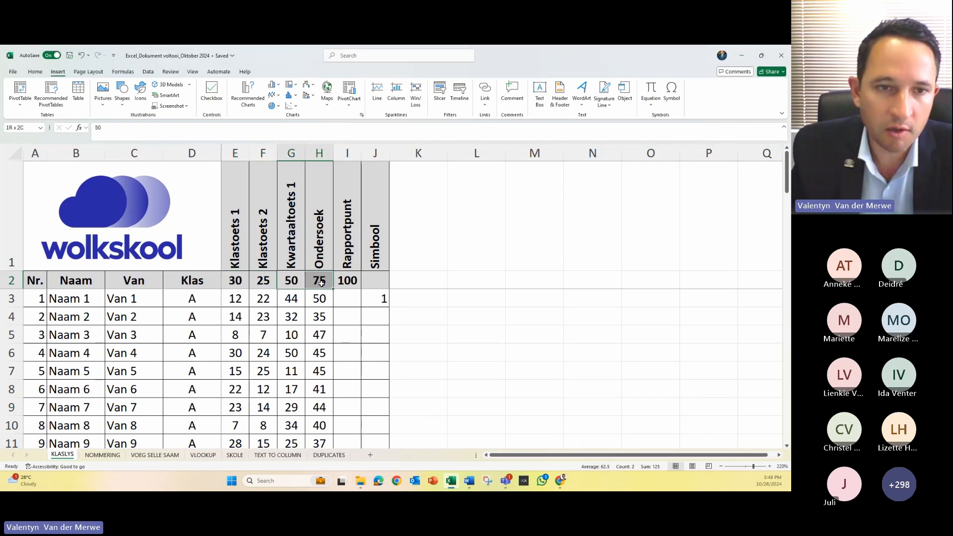
pyautogui.click(250, 257)
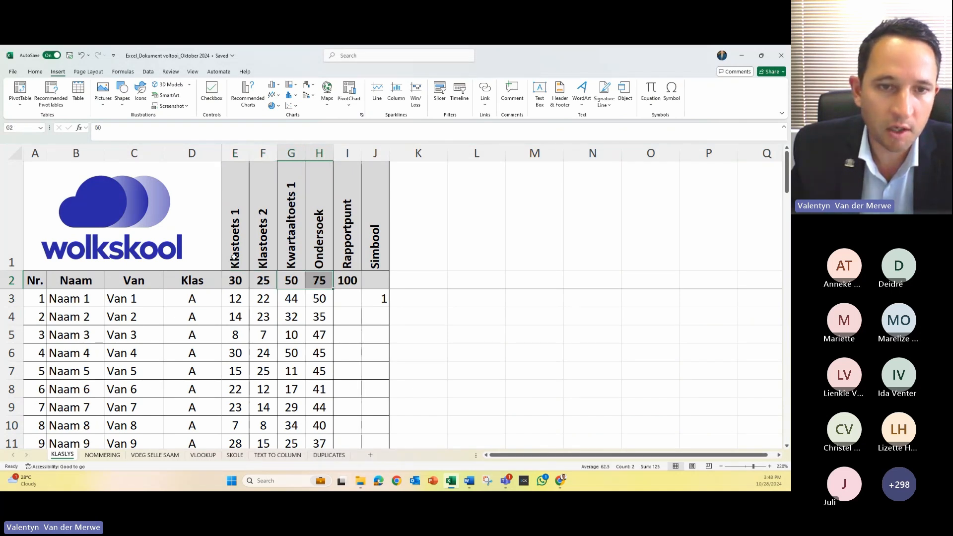
pyautogui.click(296, 255)
pyautogui.click(322, 249)
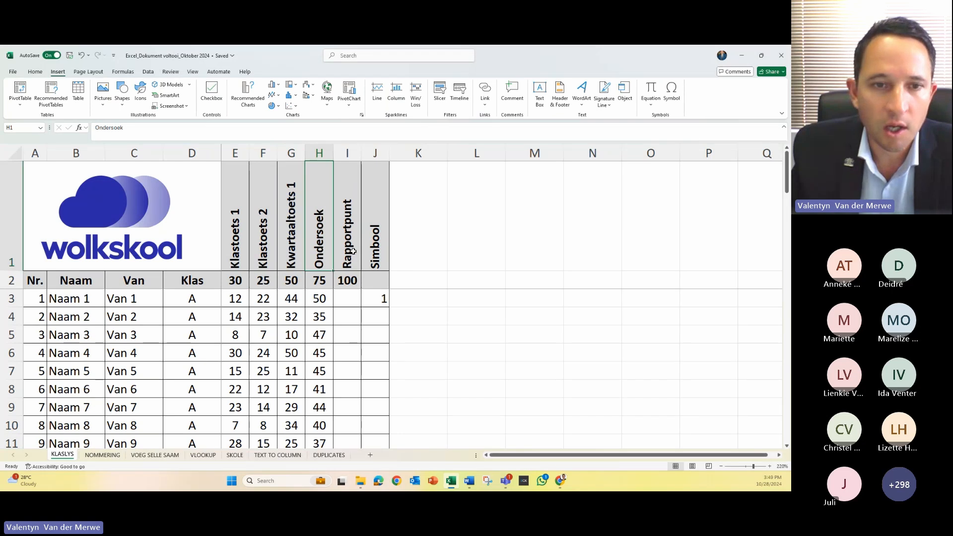
pyautogui.moveTo(242, 285); pyautogui.dragTo(320, 281)
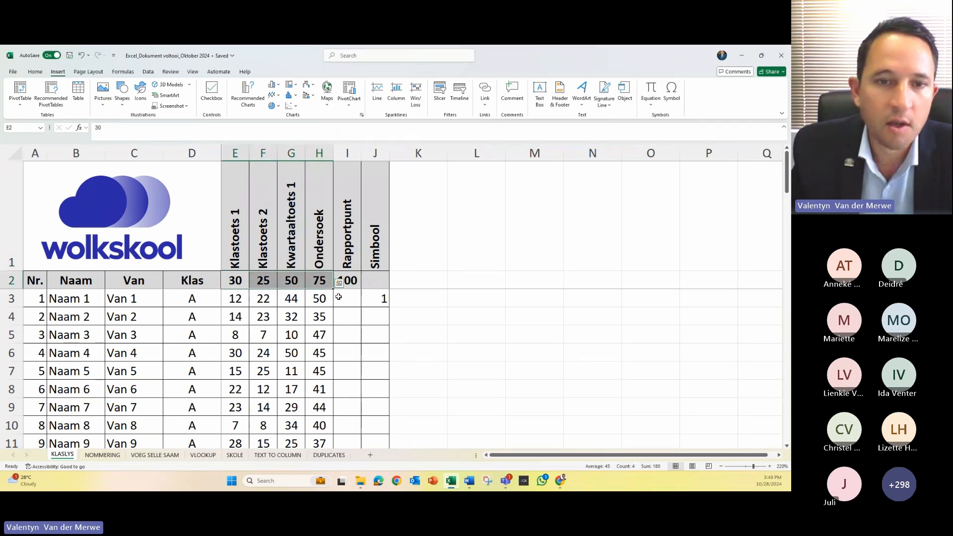
pyautogui.click(243, 279)
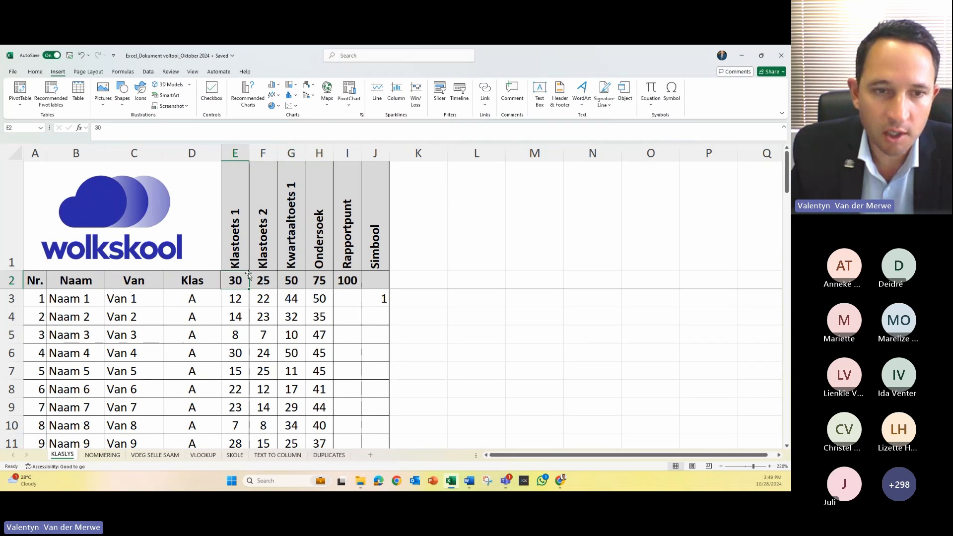
pyautogui.click(348, 279)
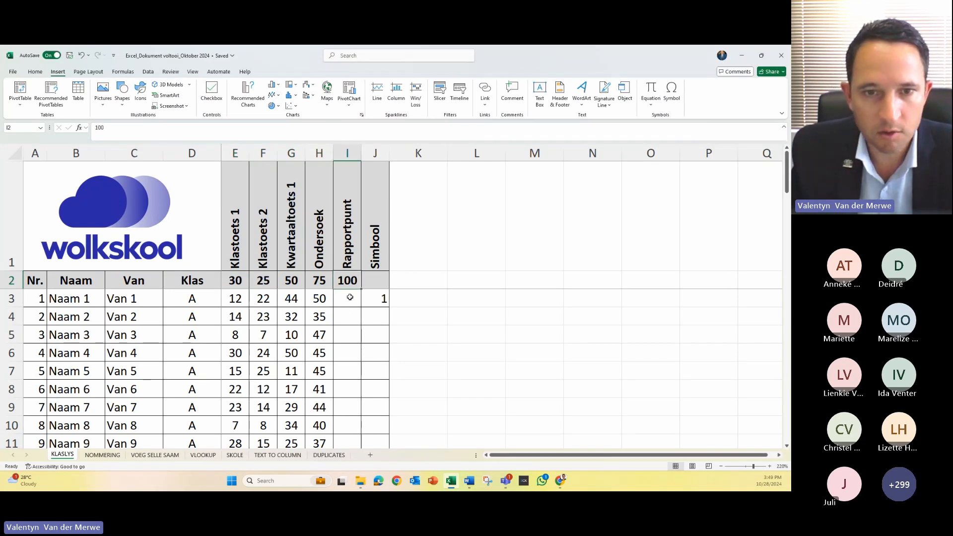
# Step: Highlight the maximum marks E2:H2, then begin a formula with = in I3
pyautogui.click(350, 297)
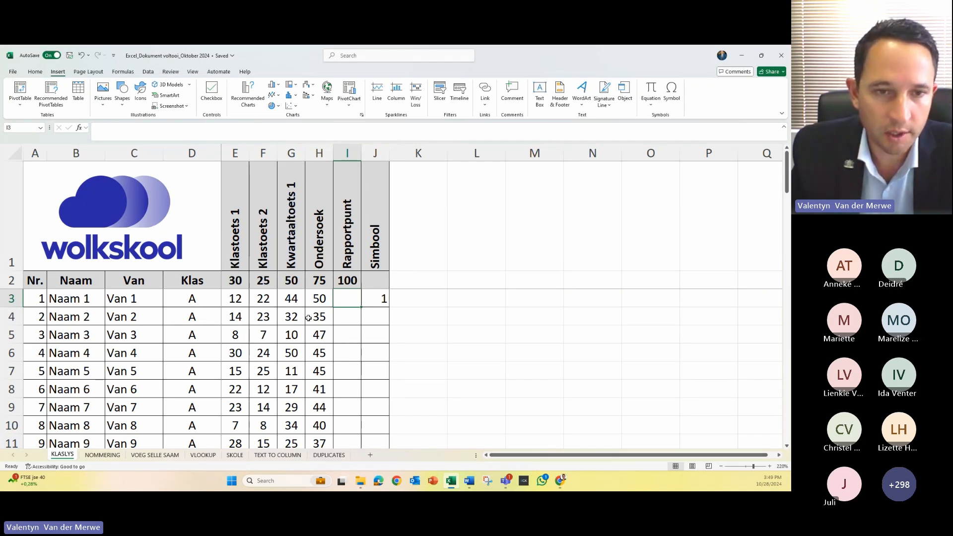
pyautogui.click(233, 281)
pyautogui.moveTo(250, 279); pyautogui.dragTo(317, 280)
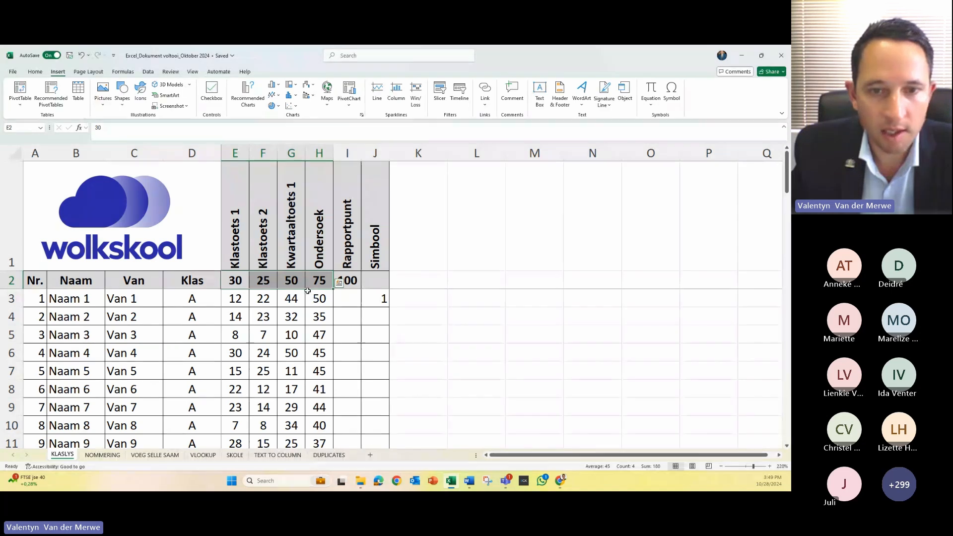
pyautogui.click(235, 282)
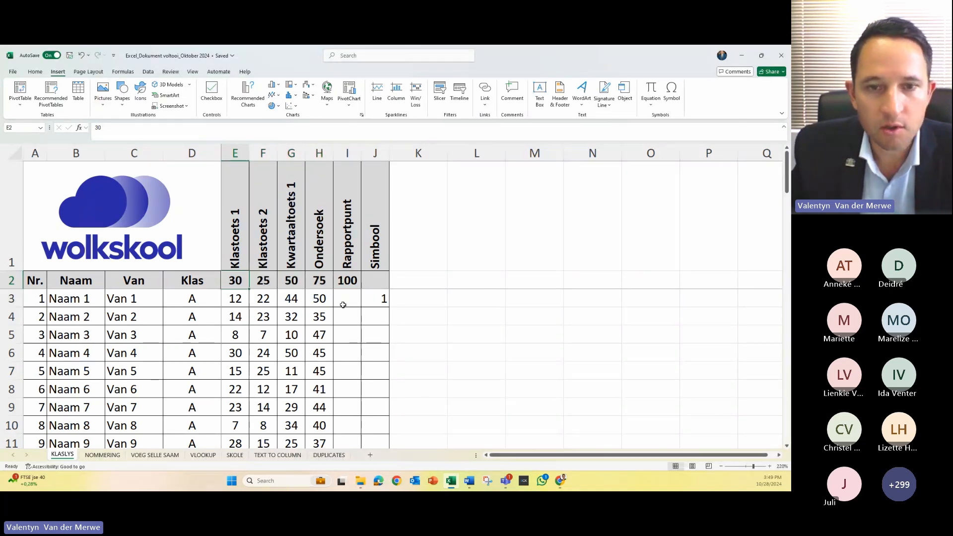
pyautogui.click(343, 300)
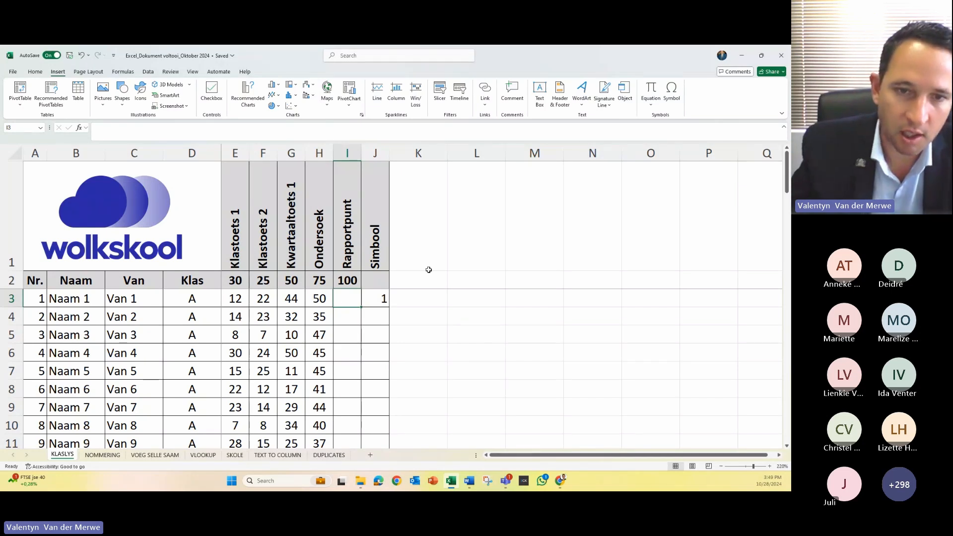
pyautogui.write('=')
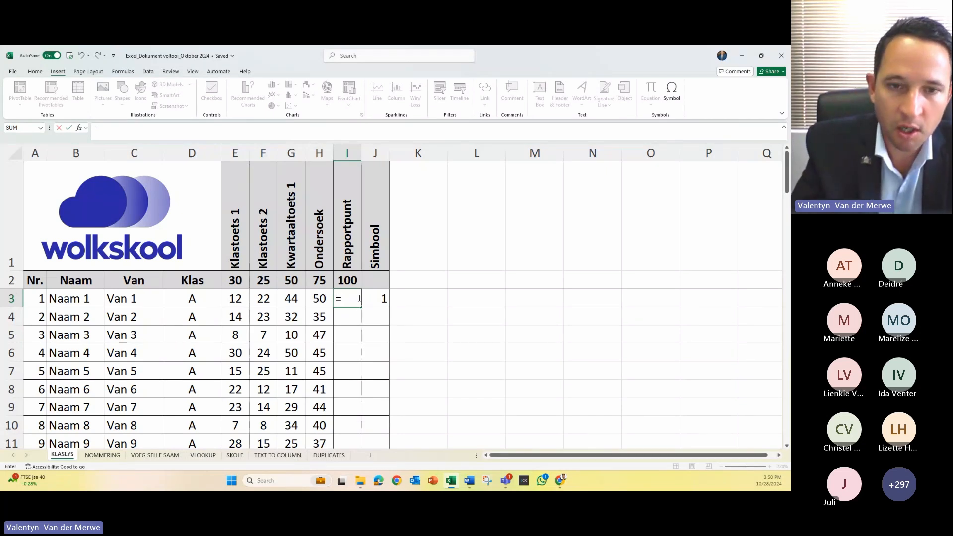
# Step: Enter the Klastoets terms (E3/E2*10)+(F3/F2*10) into I3's formula
pyautogui.write('(')
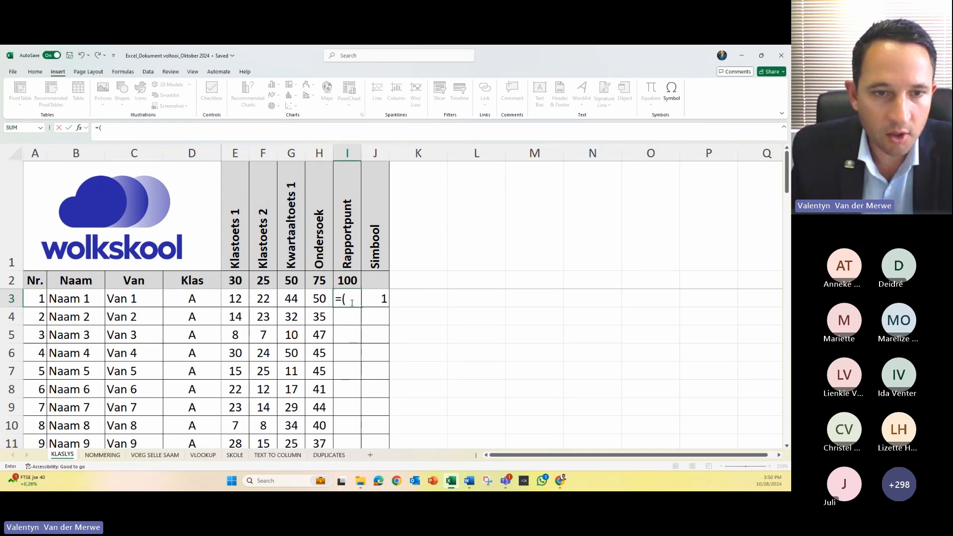
pyautogui.click(239, 299)
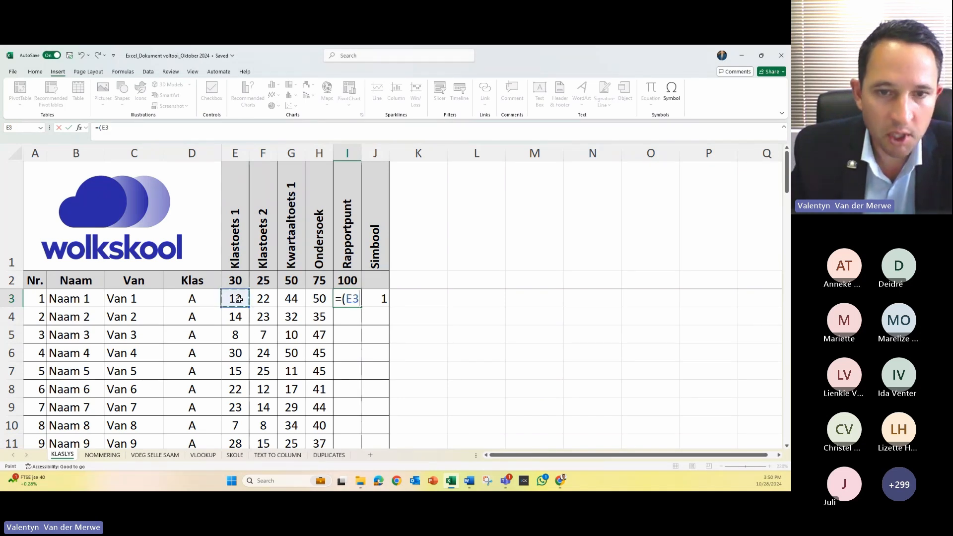
pyautogui.write('/')
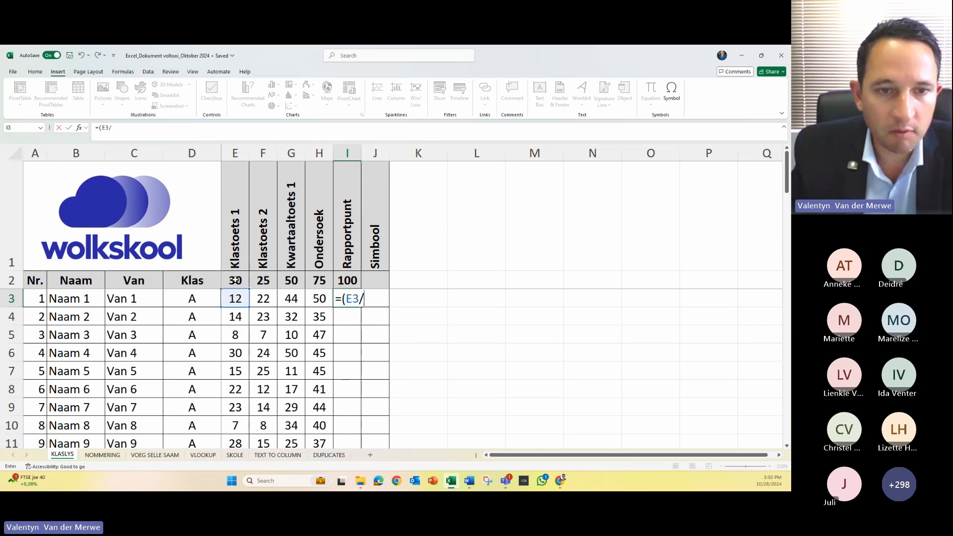
pyautogui.click(236, 280)
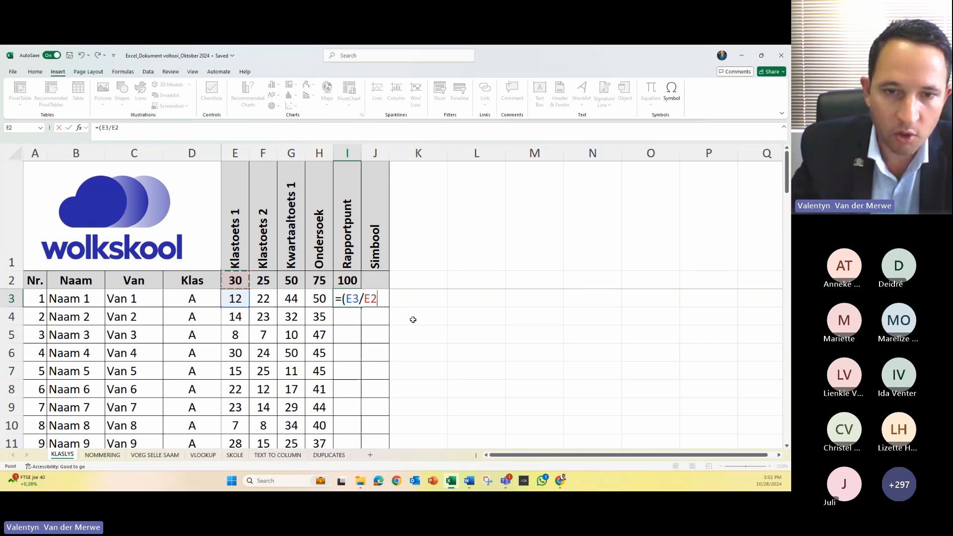
pyautogui.write(')')
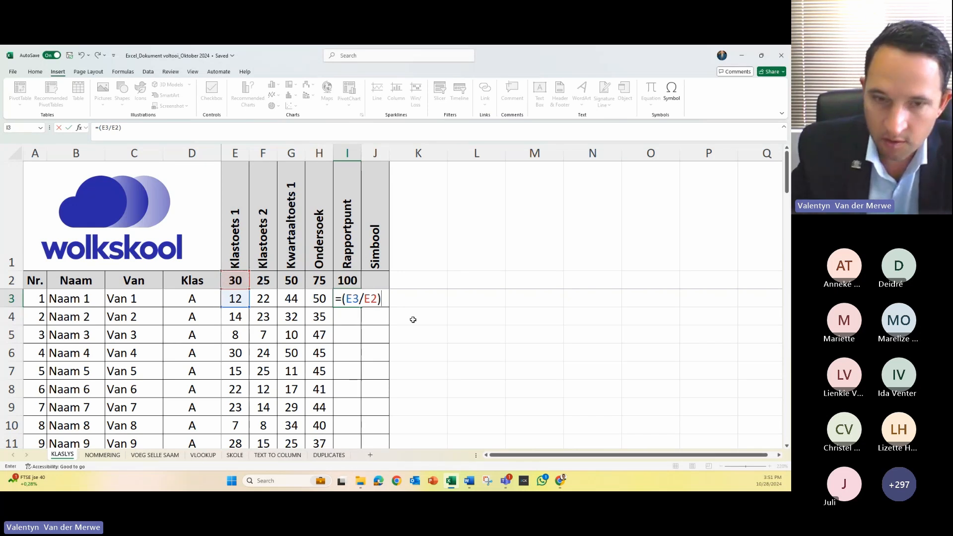
pyautogui.write('+(')
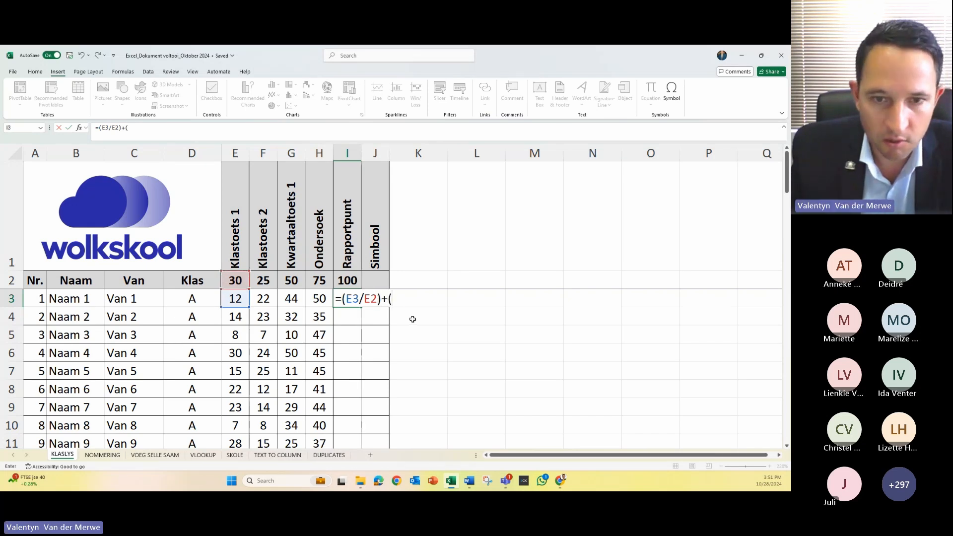
pyautogui.click(386, 303)
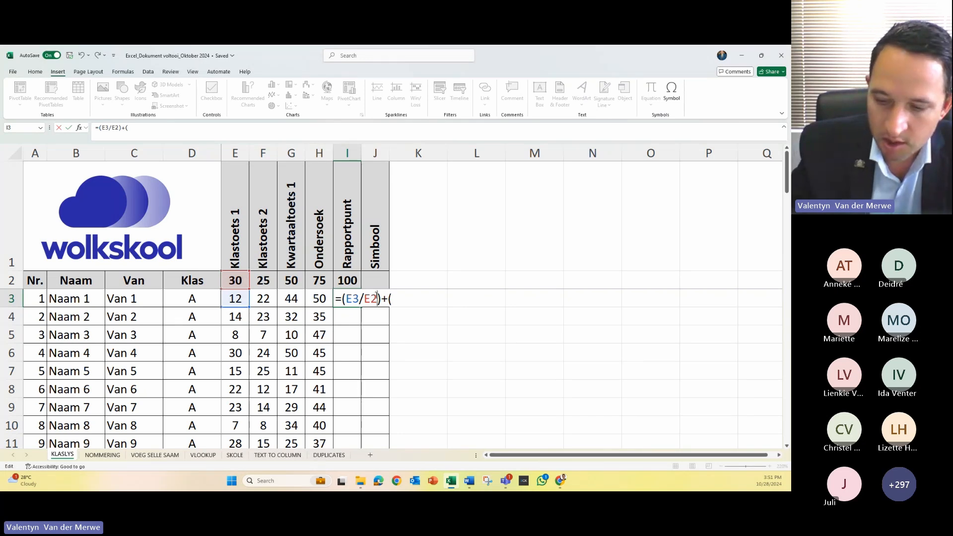
pyautogui.write('*')
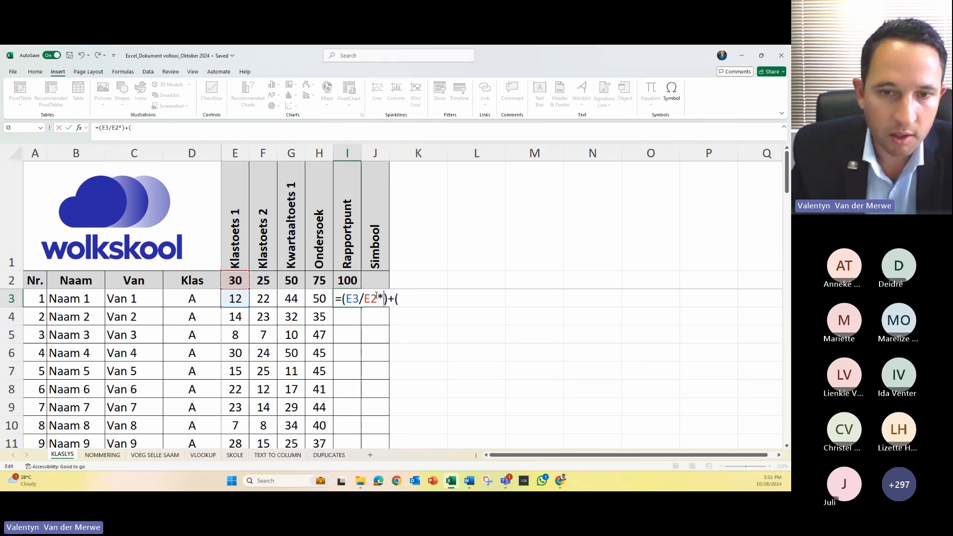
pyautogui.write('10')
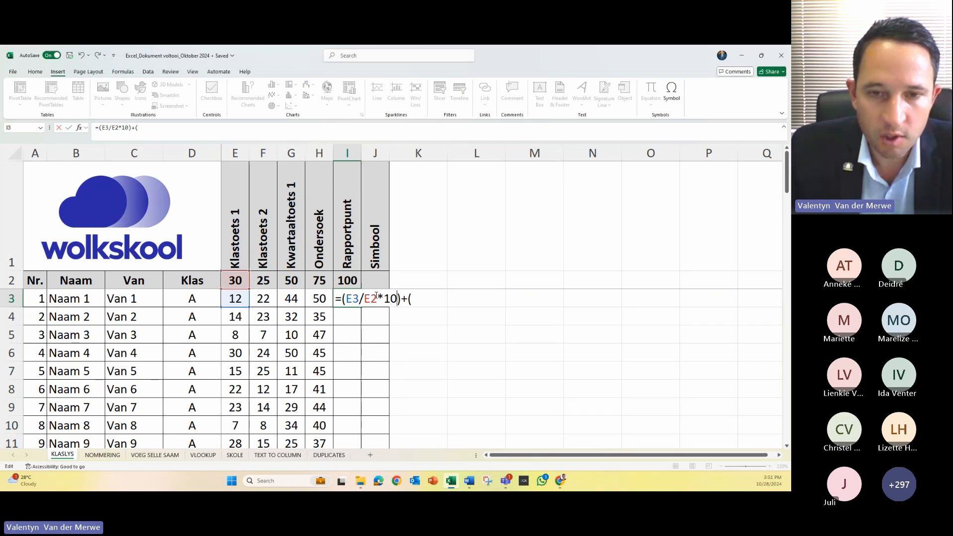
pyautogui.click(416, 298)
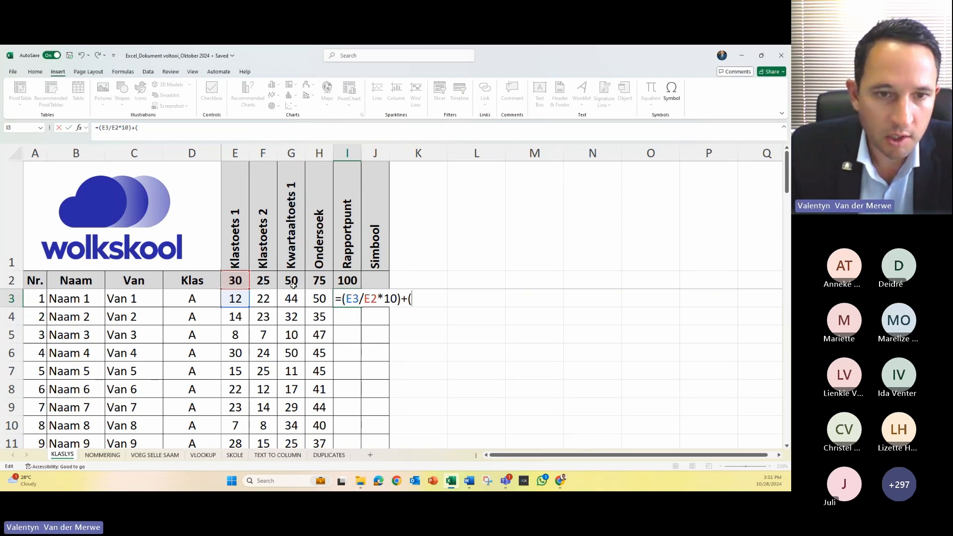
pyautogui.click(268, 299)
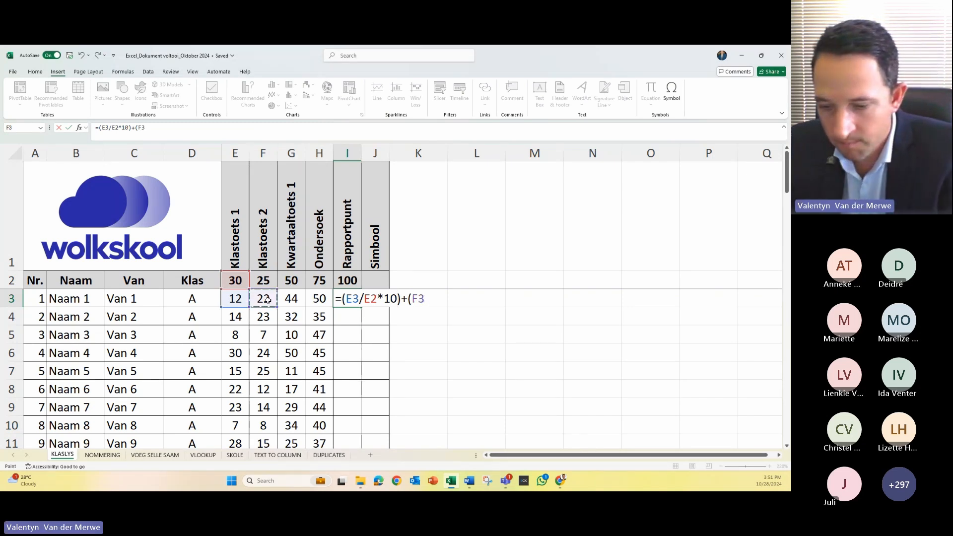
pyautogui.write('/')
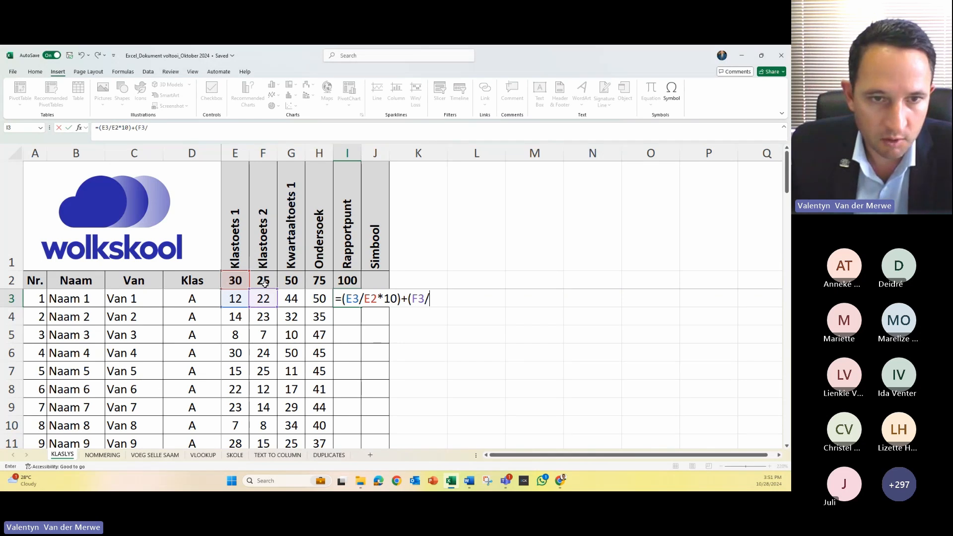
pyautogui.click(265, 281)
pyautogui.write('*10')
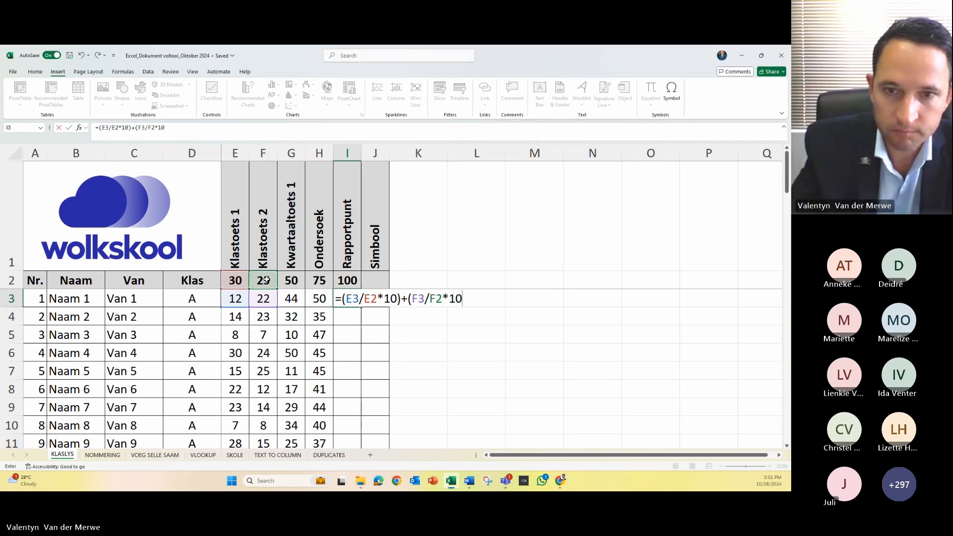
pyautogui.write(')+(')
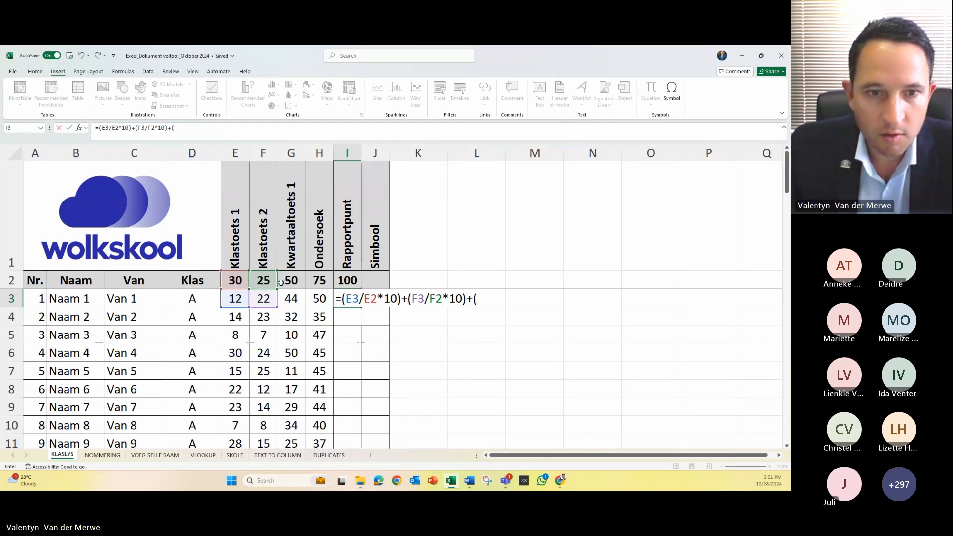
# Step: Add the terms (G3/G2*40)+(H3/H2*40) to complete the Rapportpunt formula
pyautogui.click(295, 299)
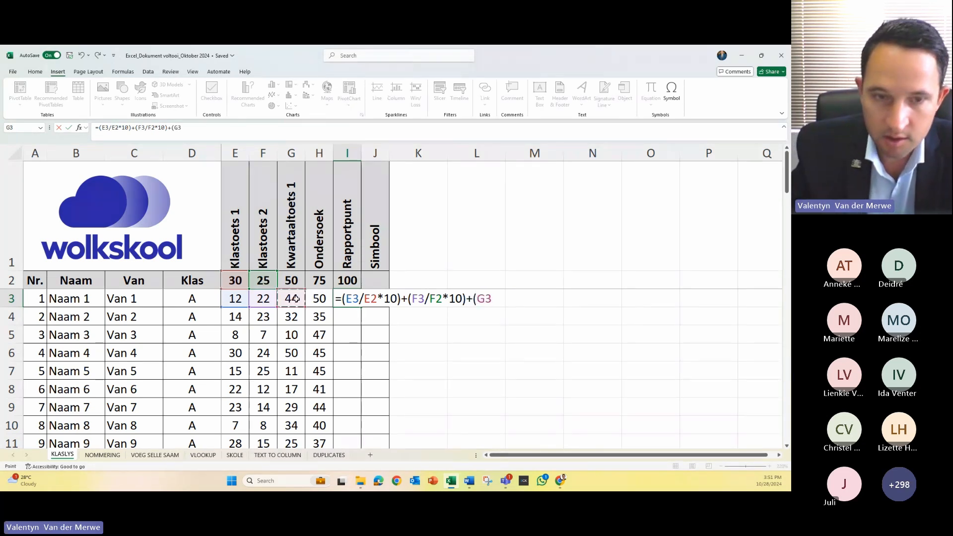
pyautogui.write('/')
pyautogui.click(292, 281)
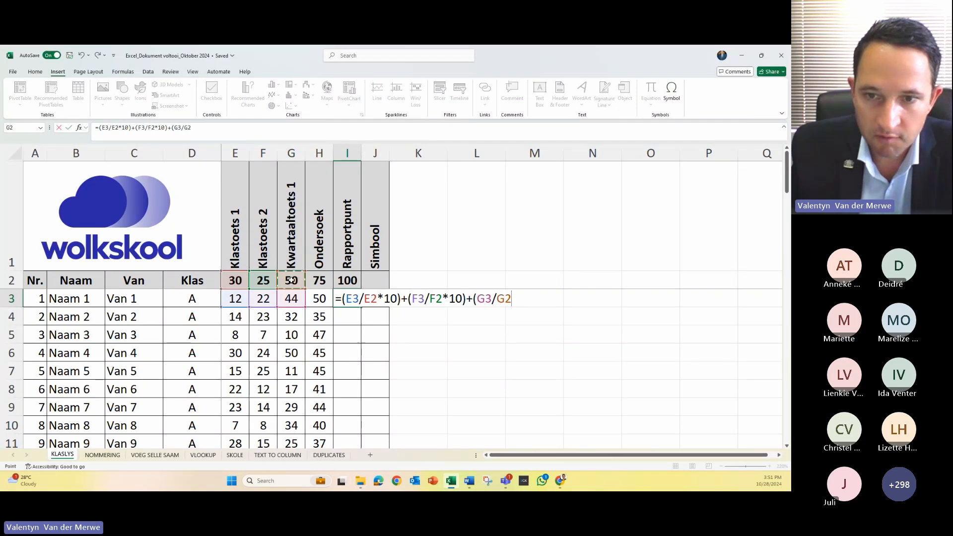
pyautogui.write('*')
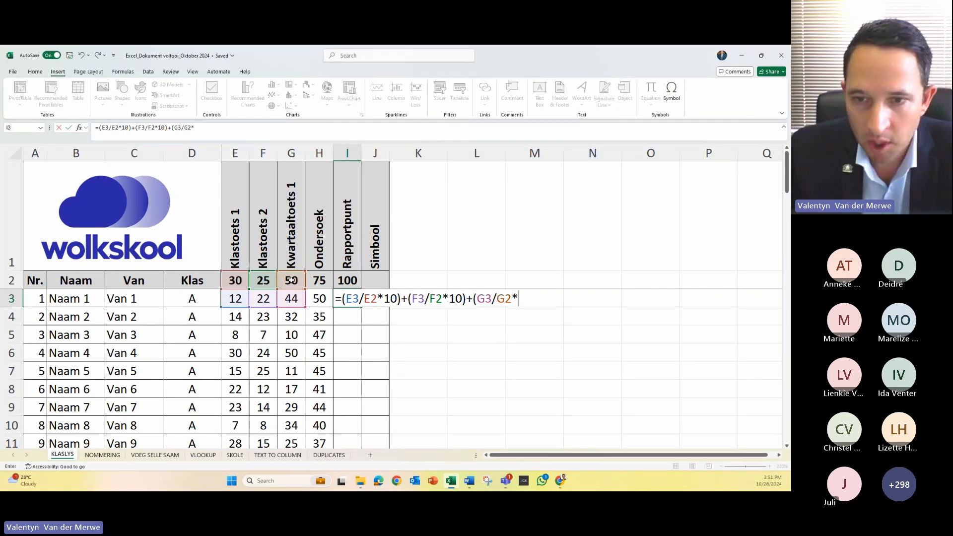
pyautogui.write('40')
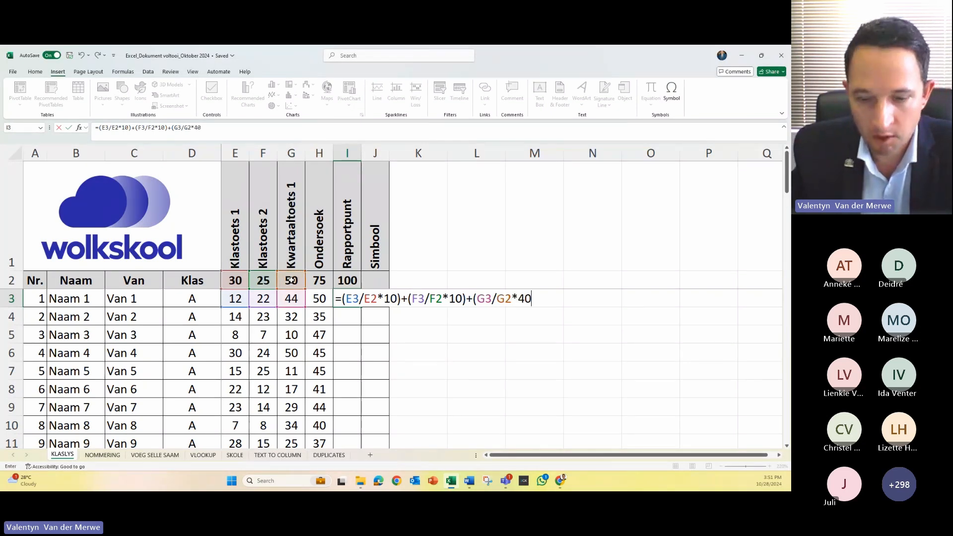
pyautogui.write(')+')
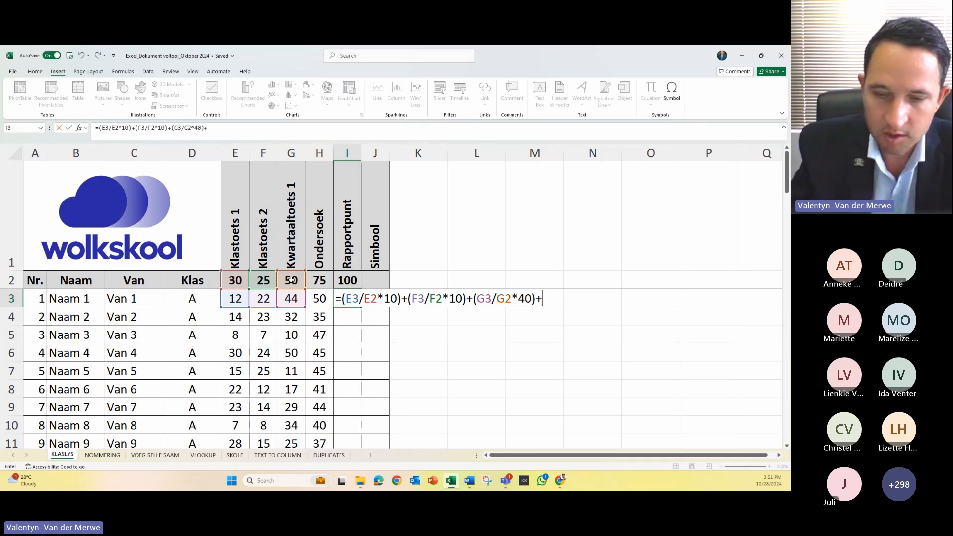
pyautogui.write('(')
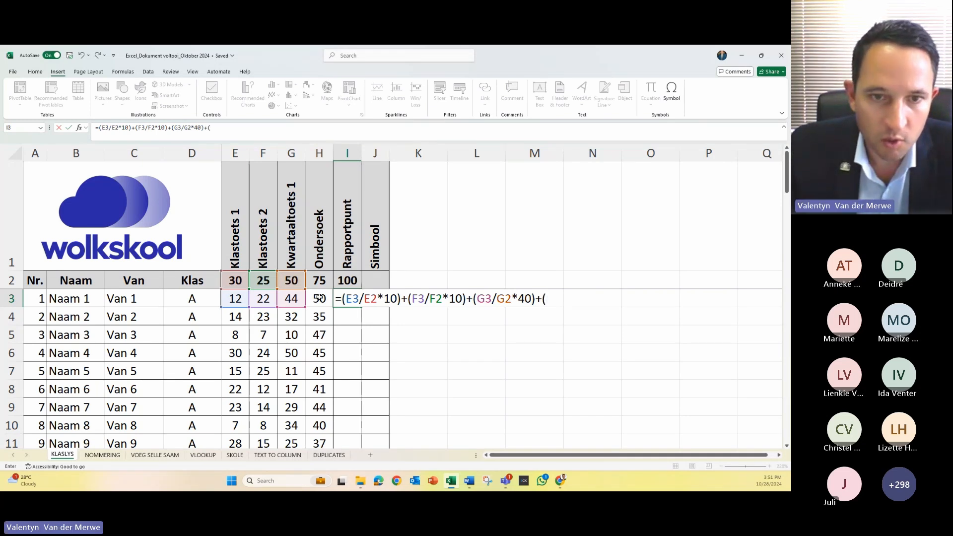
pyautogui.click(319, 298)
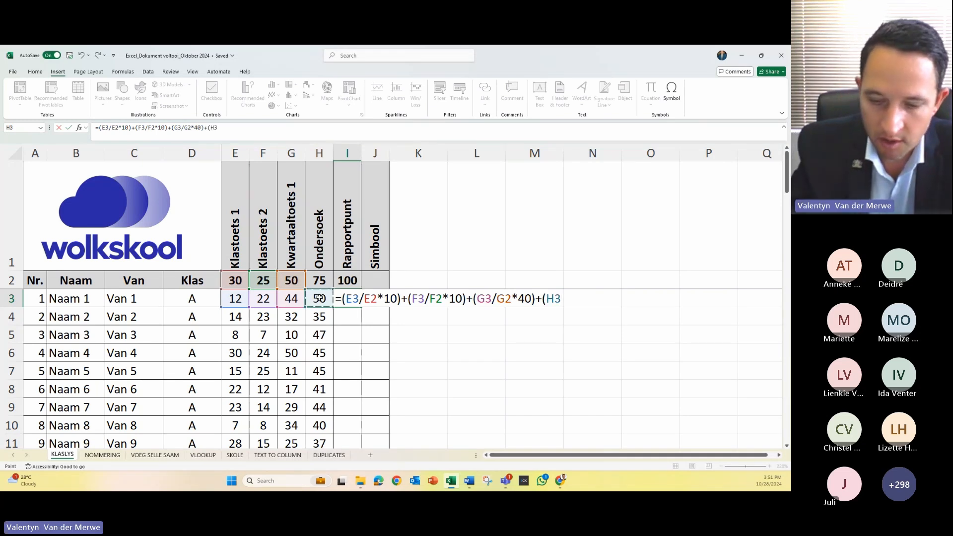
pyautogui.write('/')
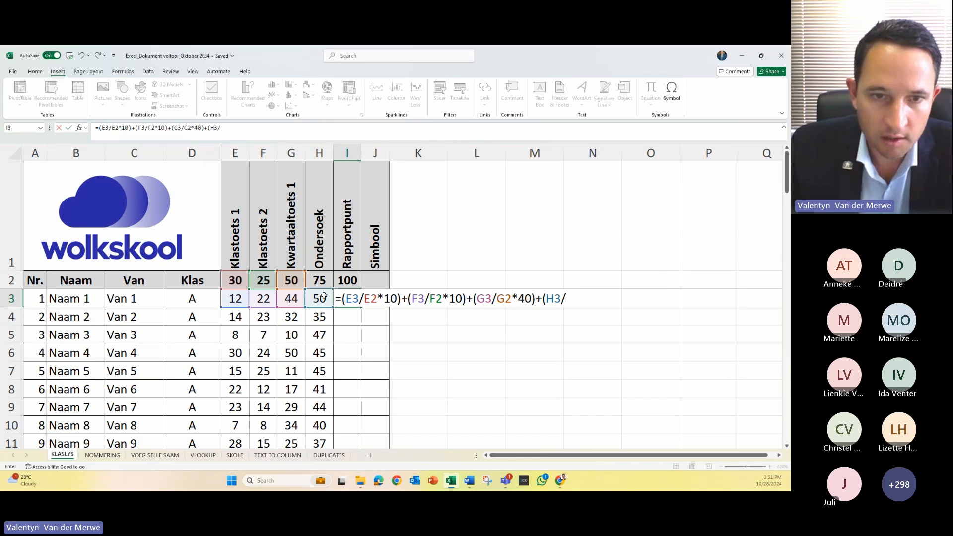
pyautogui.click(323, 281)
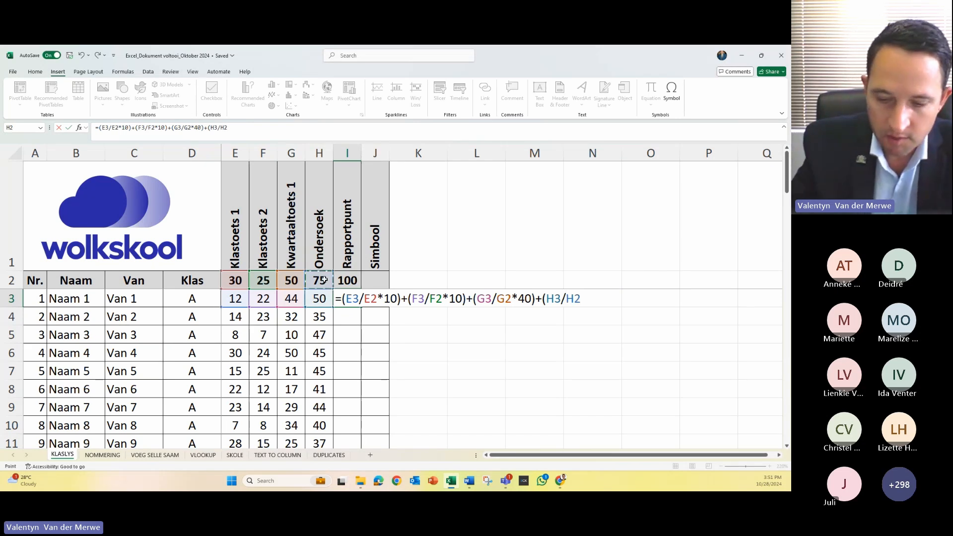
pyautogui.write('*')
pyautogui.write('40)')
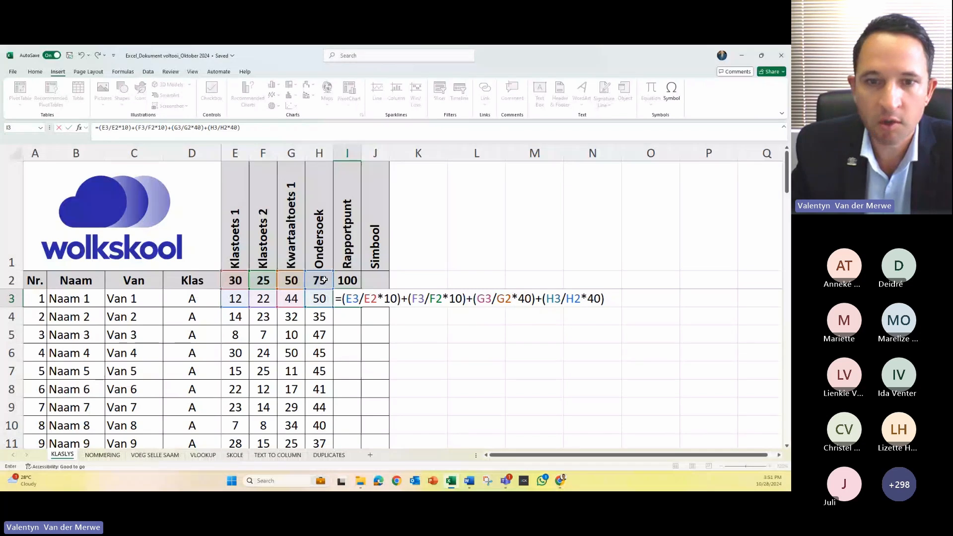
pyautogui.hotkey('ctrl', 'Return')
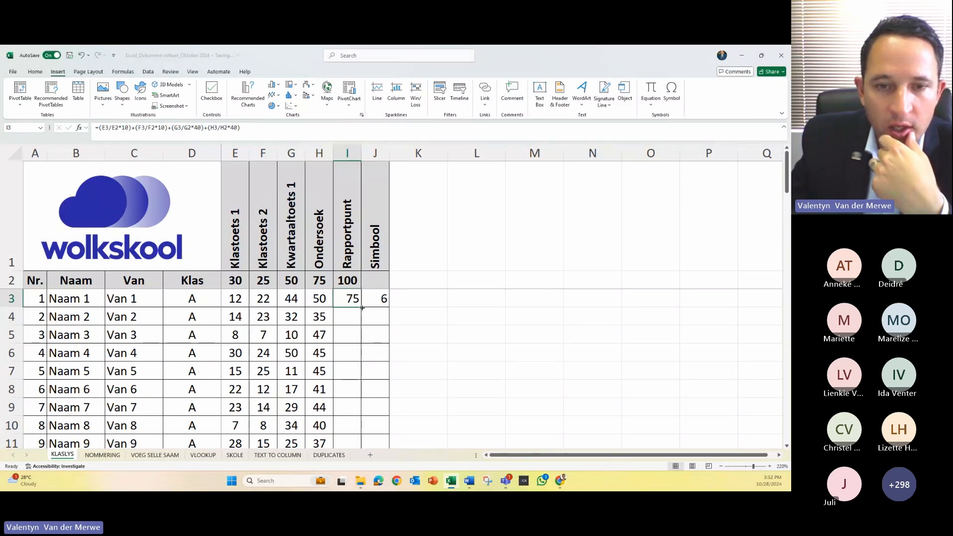
pyautogui.moveTo(362, 307); pyautogui.dragTo(355, 377)
pyautogui.click(350, 317)
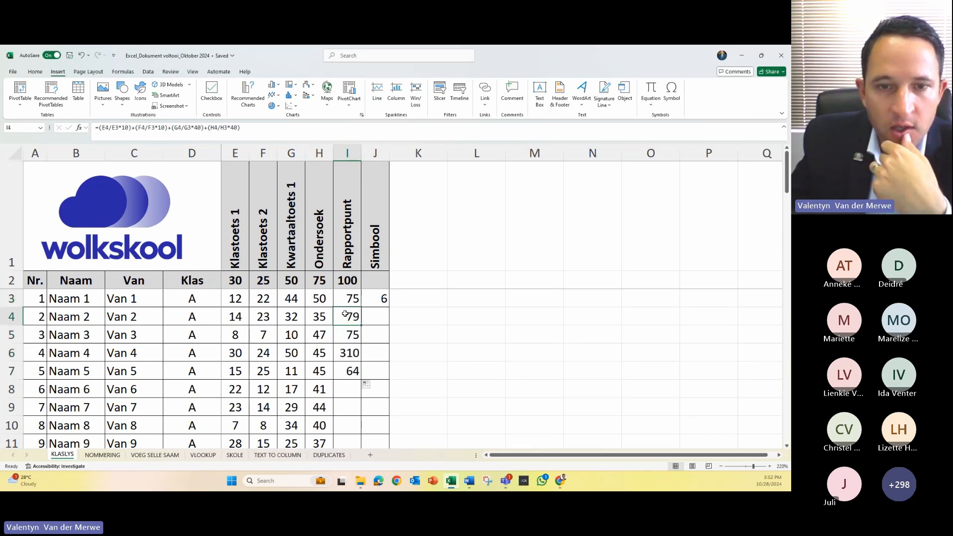
pyautogui.click(350, 298)
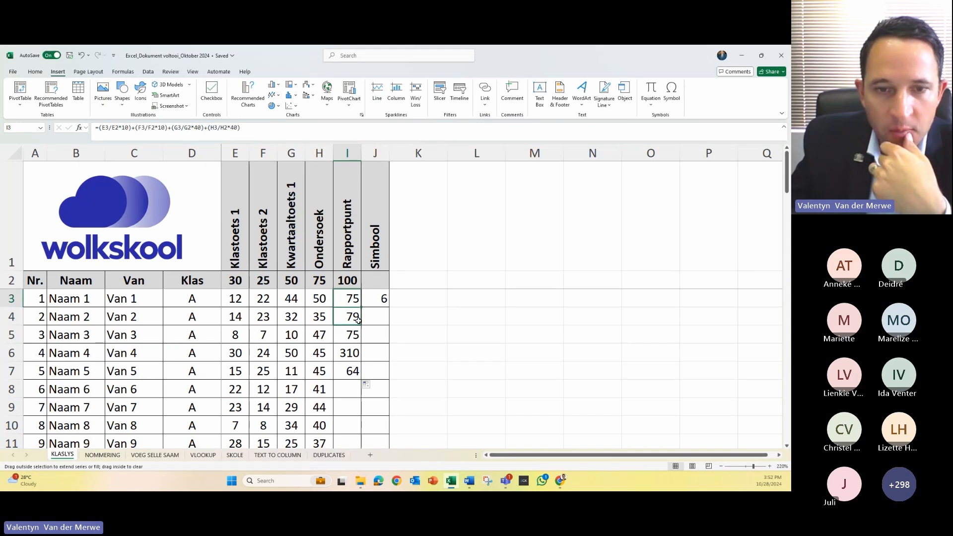
pyautogui.click(350, 317)
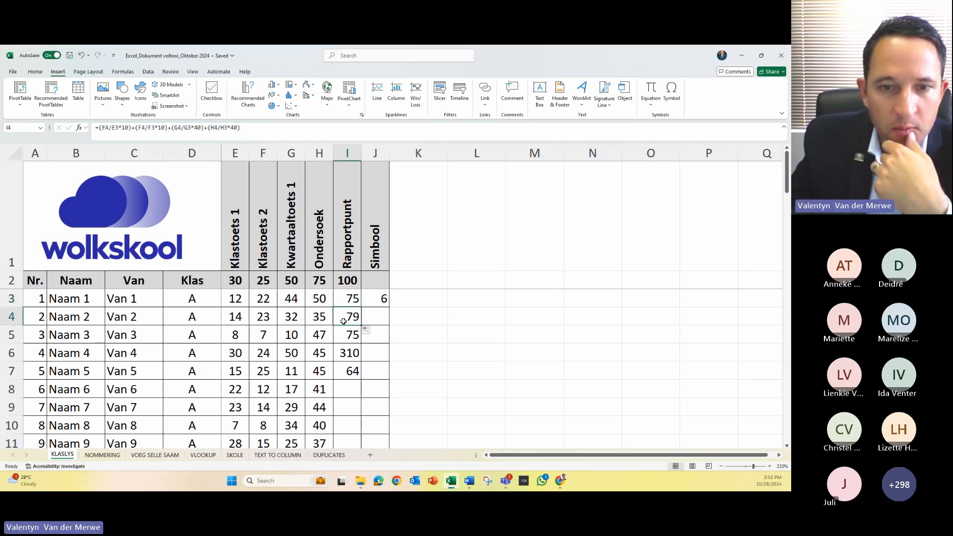
pyautogui.doubleClick(350, 317)
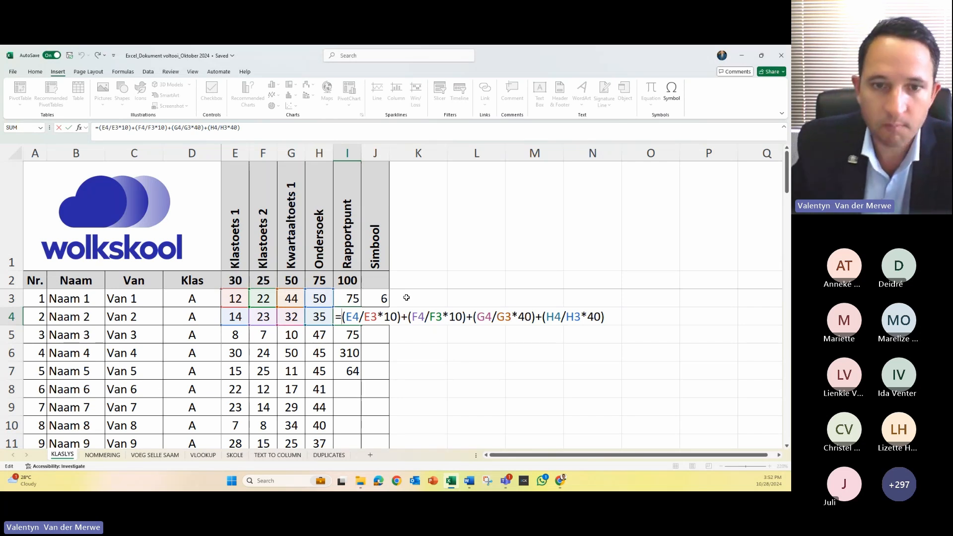
# Step: Edit I3's formula to make the E2 and F2 references absolute ($E$2, $F$2)
pyautogui.hotkey('ctrl', 'Return')
pyautogui.click(353, 296)
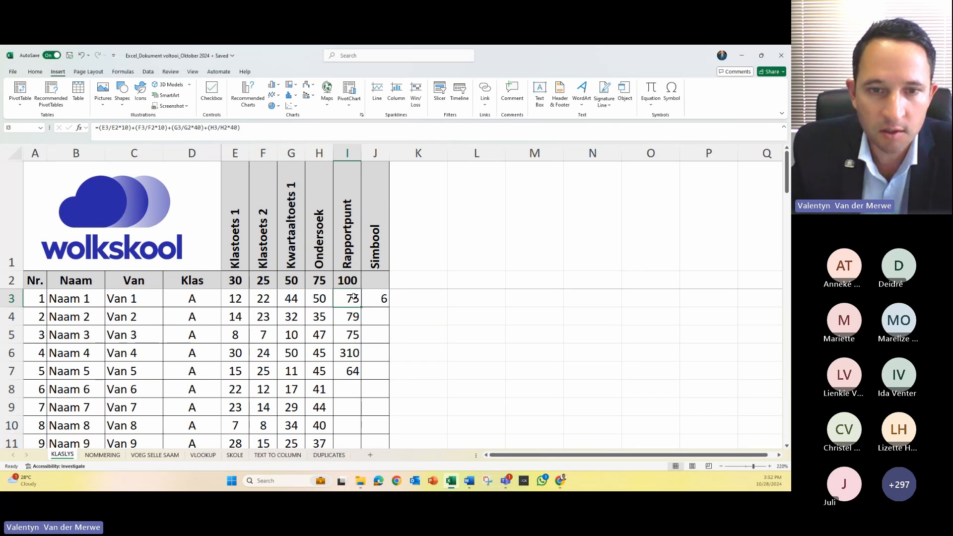
pyautogui.doubleClick(354, 297)
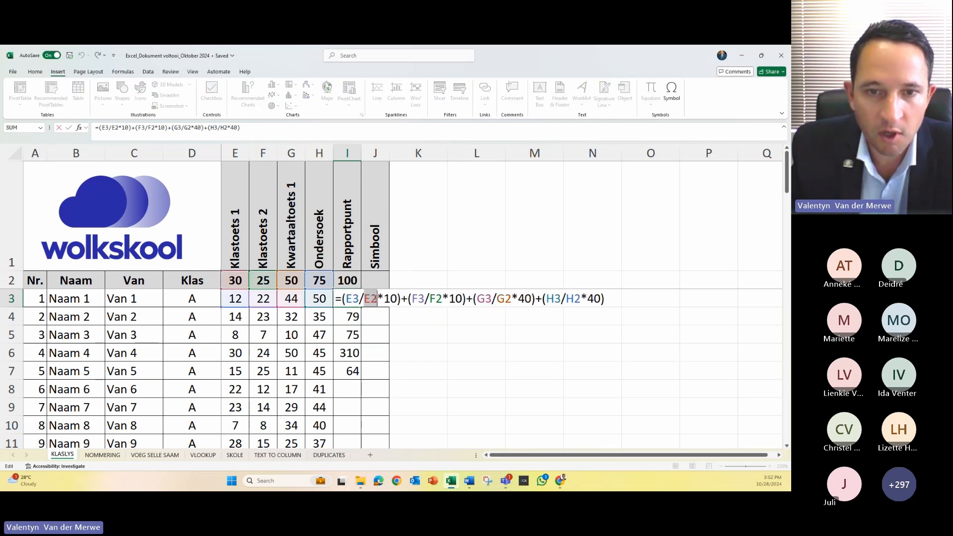
pyautogui.doubleClick(370, 298)
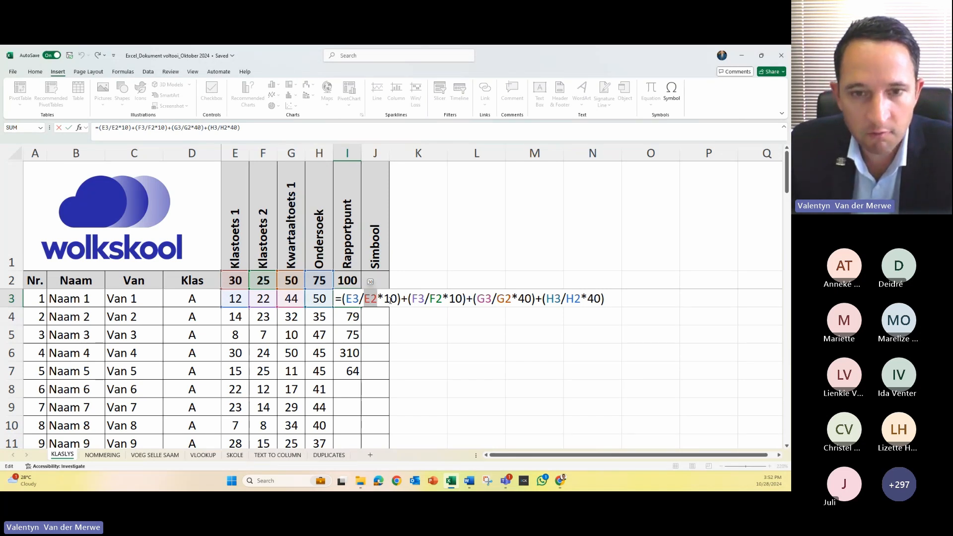
pyautogui.press('F4')
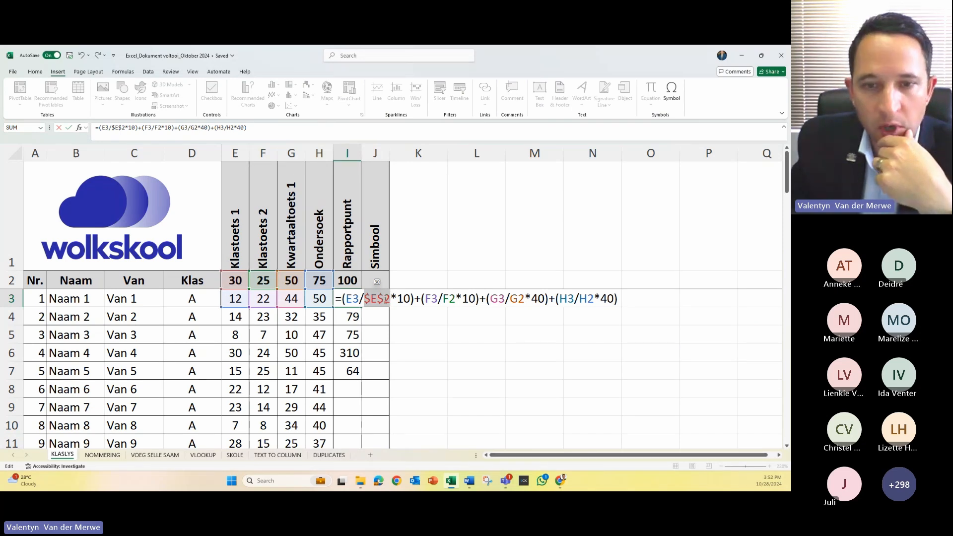
pyautogui.click(447, 298)
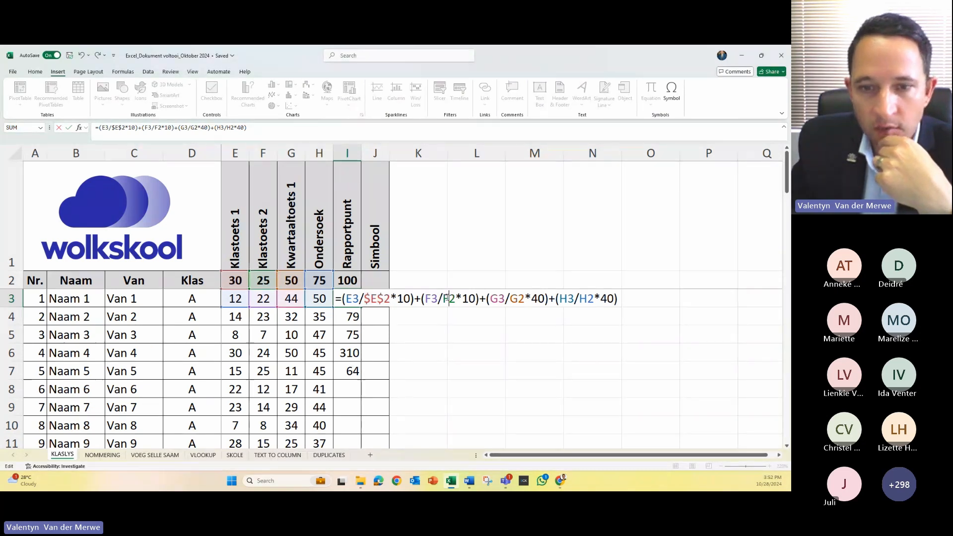
pyautogui.doubleClick(448, 298)
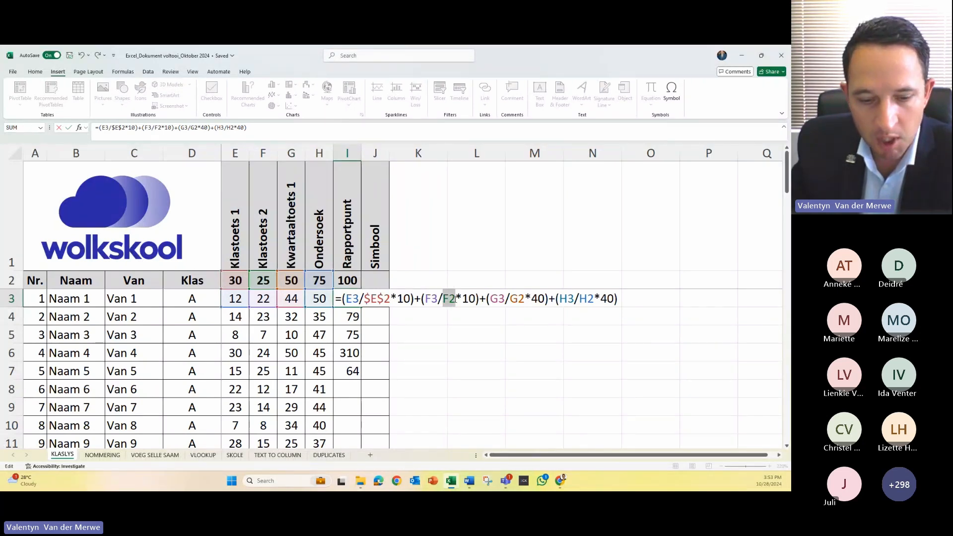
pyautogui.press('F4')
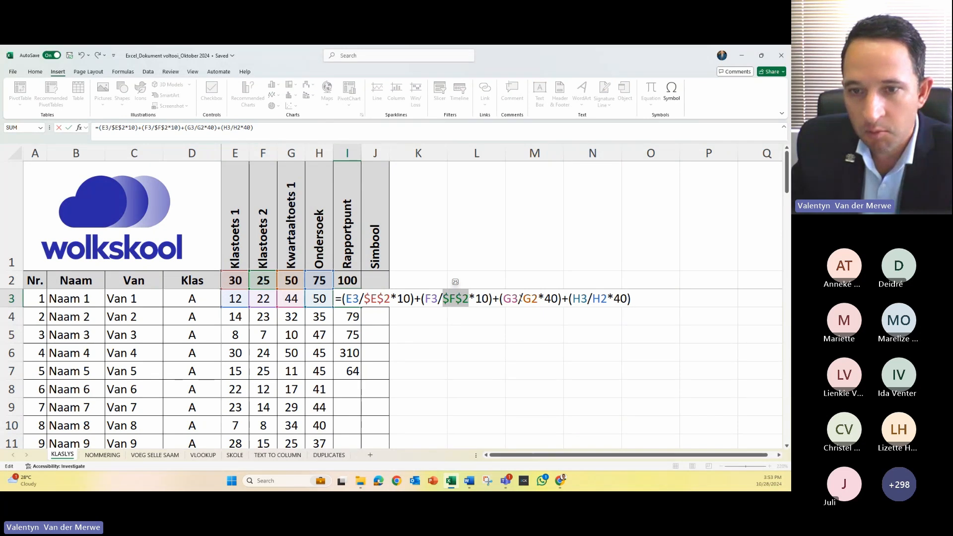
# Step: Anchor G2 and H2 as $G$2 and $H$2 and confirm the formula
pyautogui.doubleClick(529, 299)
pyautogui.press('F4')
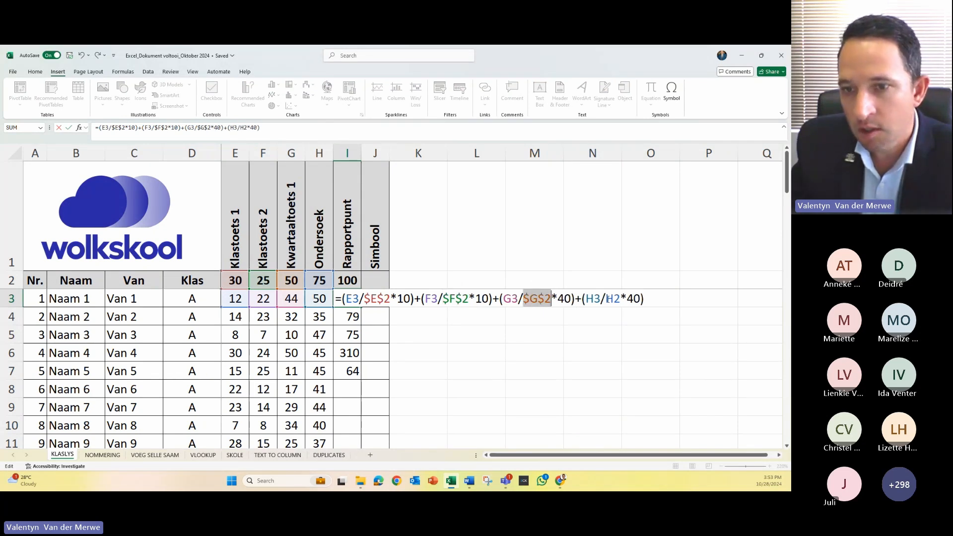
pyautogui.doubleClick(611, 299)
pyautogui.press('F4')
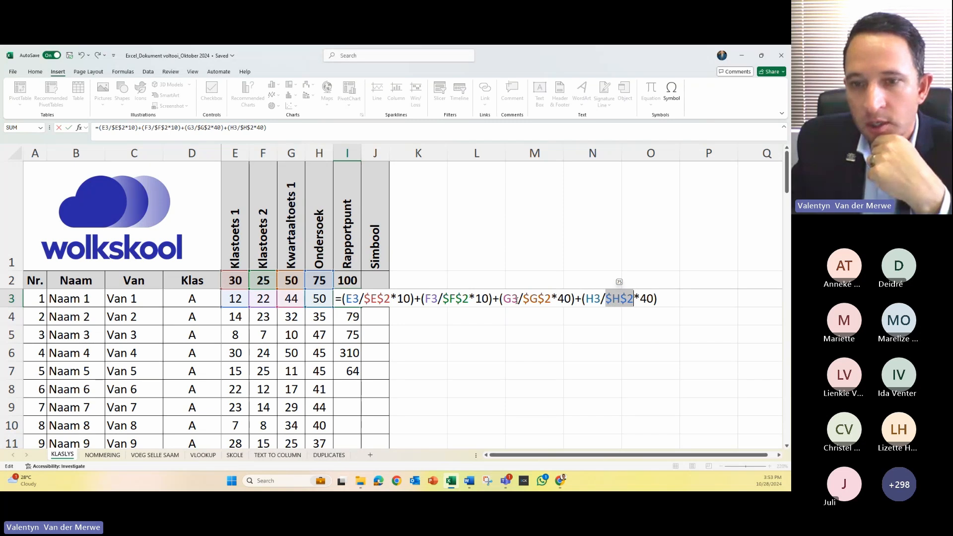
pyautogui.hotkey('ctrl', 'Return')
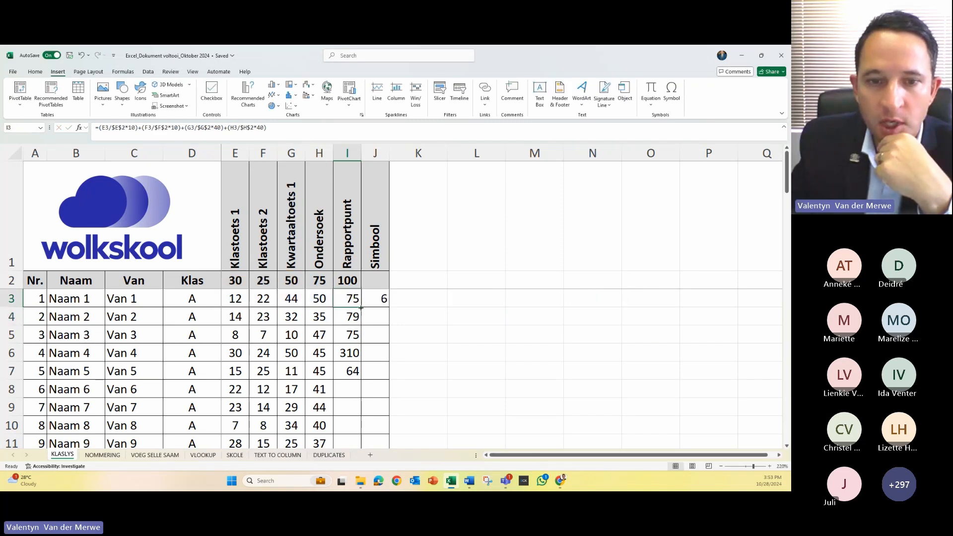
# Step: Fill the anchored formula down from I3, giving 58, 39, 84 and 48
pyautogui.moveTo(368, 306); pyautogui.dragTo(355, 346)
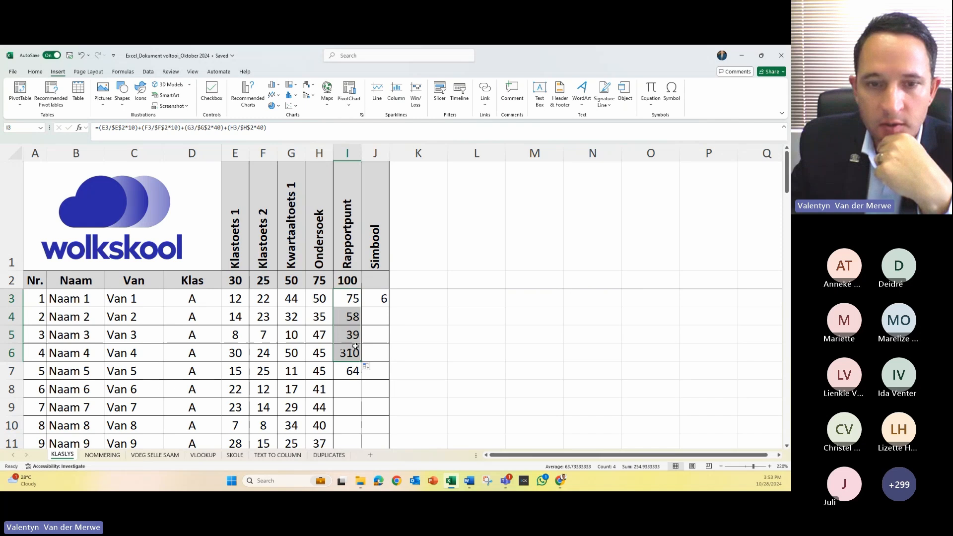
pyautogui.doubleClick(348, 318)
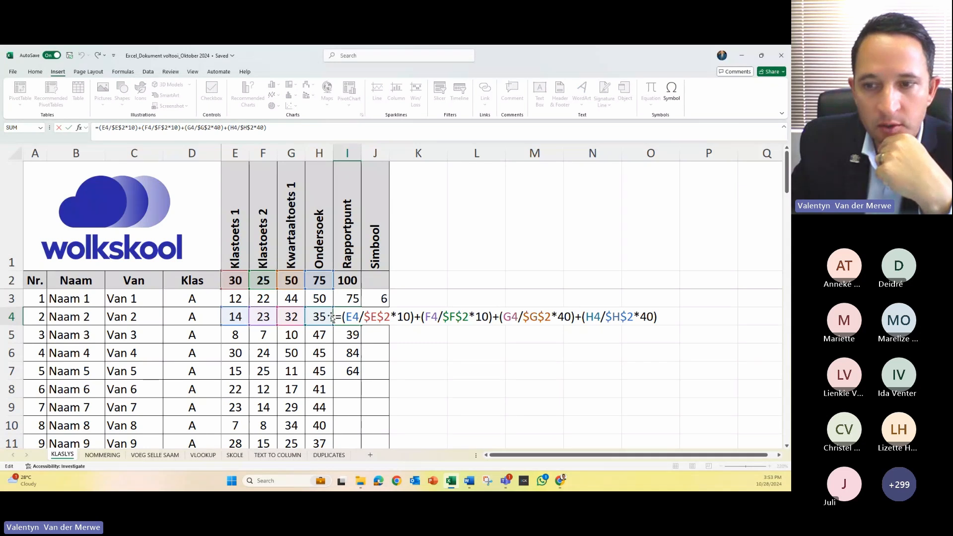
pyautogui.press('Return')
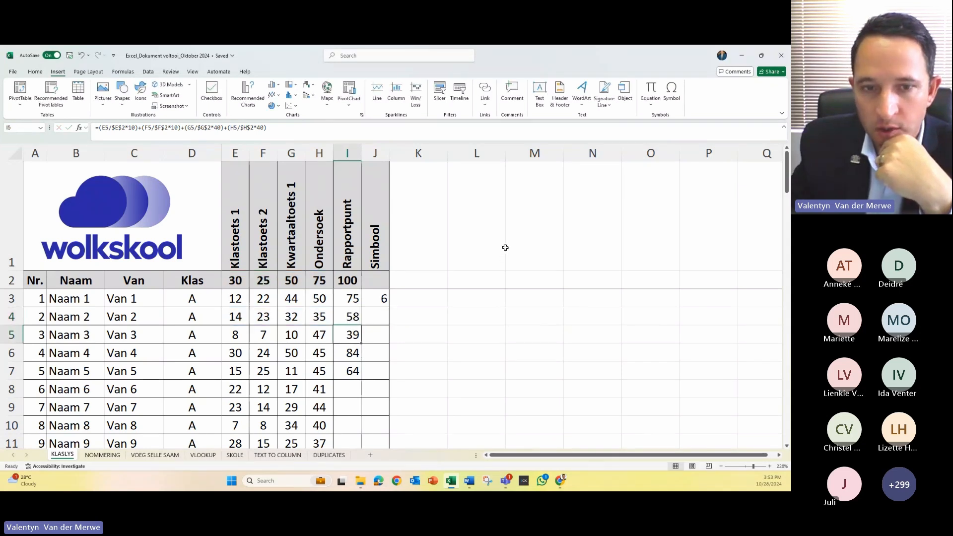
# Step: Copy I4's formula into I2 so it shows 100, and check the E2:H2 maximums
pyautogui.click(350, 317)
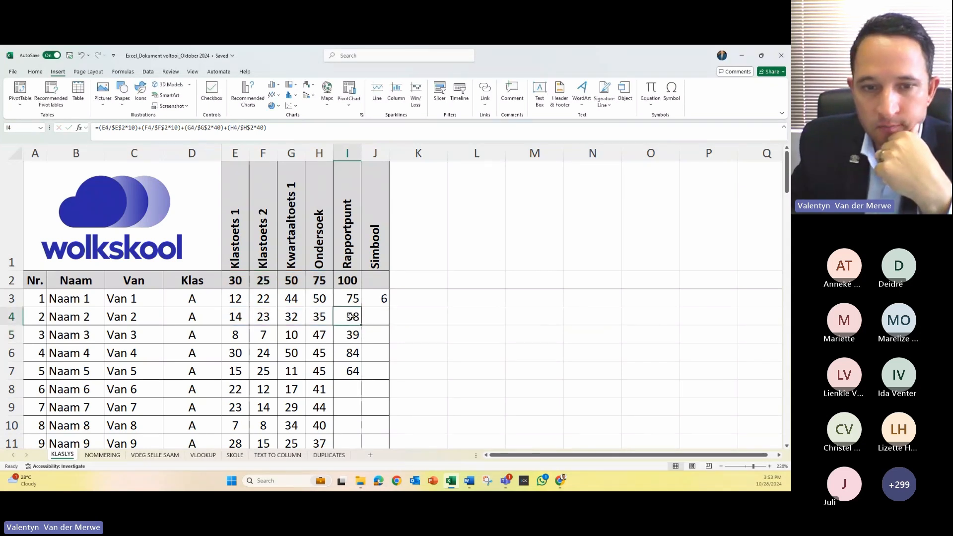
pyautogui.rightClick(351, 317)
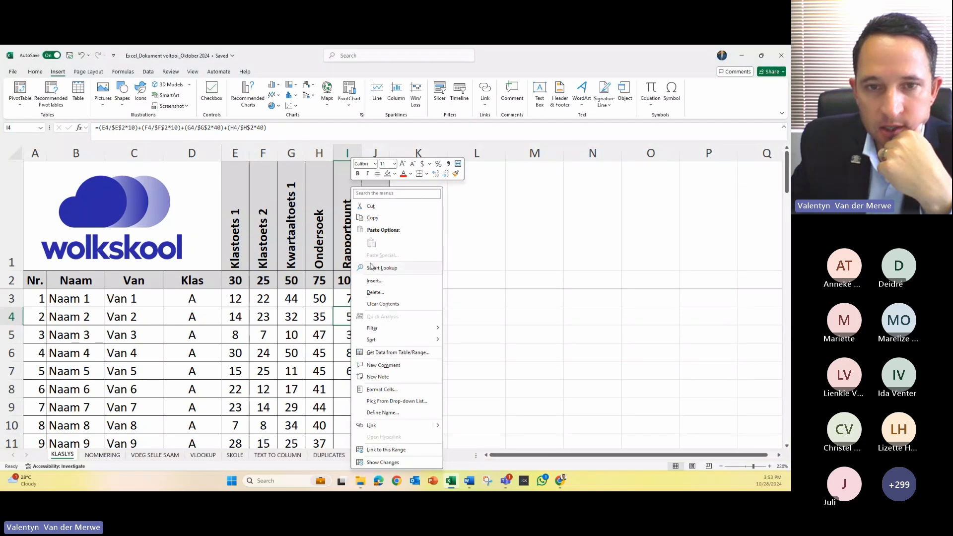
pyautogui.click(372, 217)
pyautogui.rightClick(346, 281)
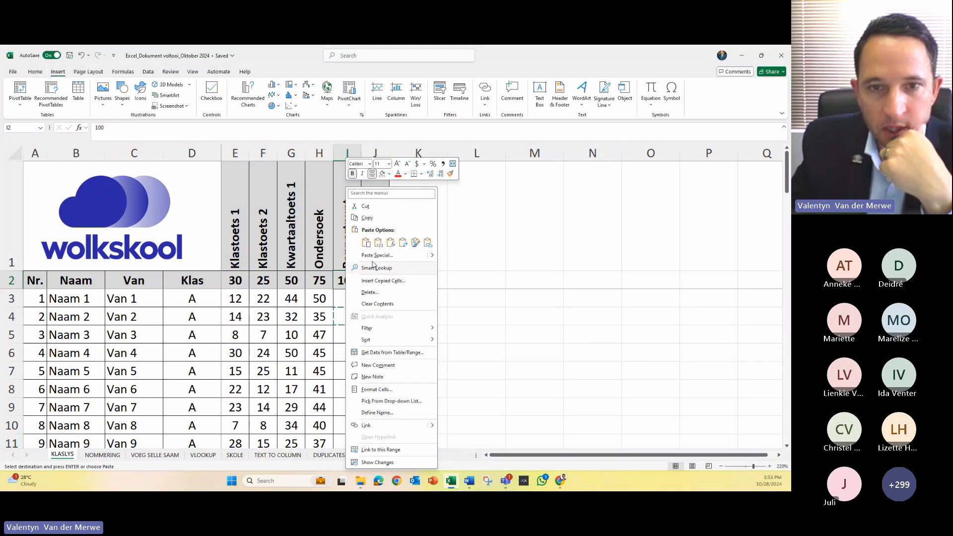
pyautogui.click(367, 243)
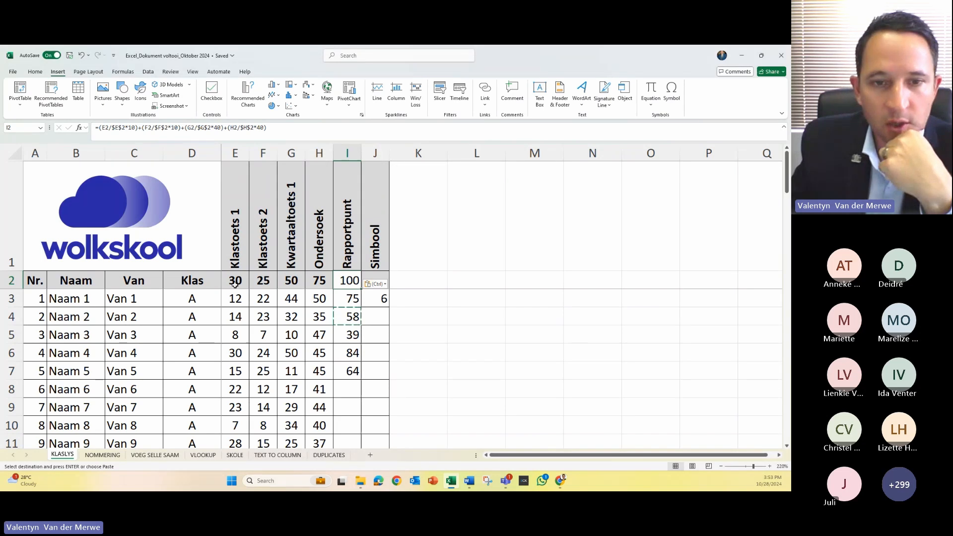
pyautogui.moveTo(235, 280); pyautogui.dragTo(361, 378)
pyautogui.click(349, 300)
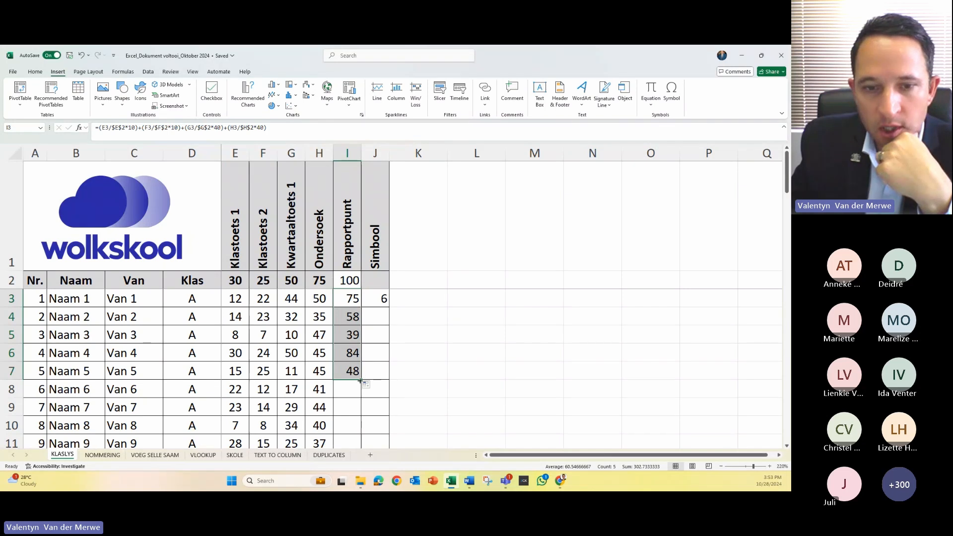
# Step: Fill the Rapportpunt formula down column I to row 52 and scroll to check it
pyautogui.doubleClick(361, 379)
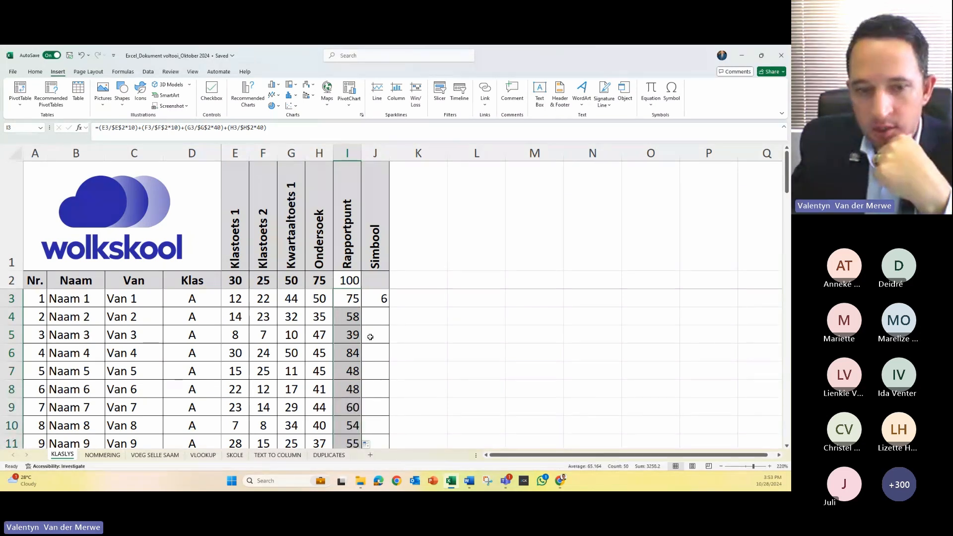
pyautogui.scroll(-16, 370, 337)
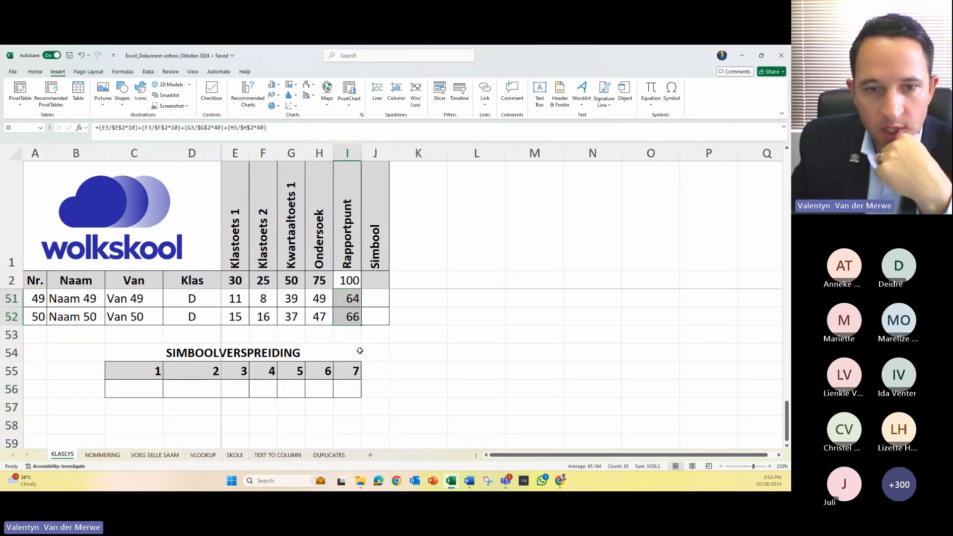
pyautogui.scroll(2, 357, 329)
pyautogui.scroll(-2, 357, 329)
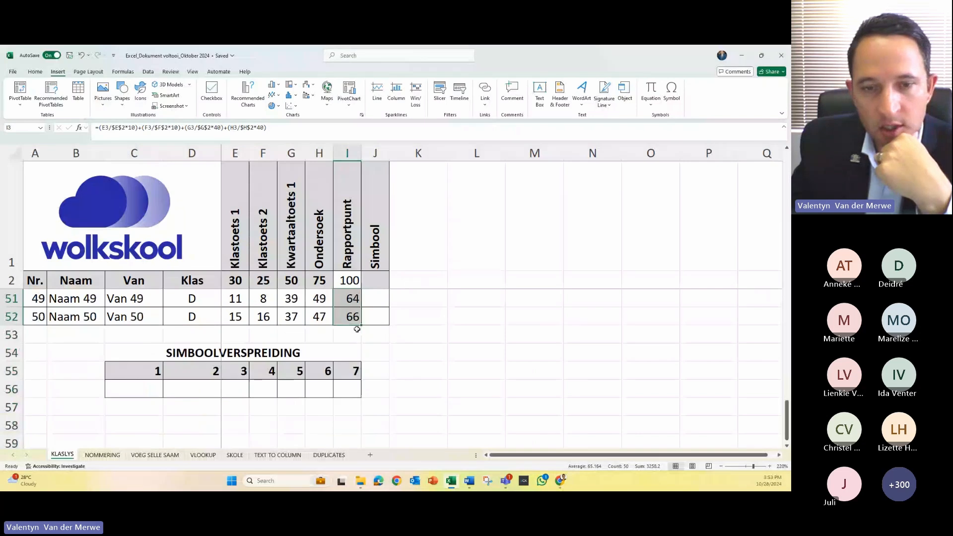
pyautogui.scroll(7, 349, 335)
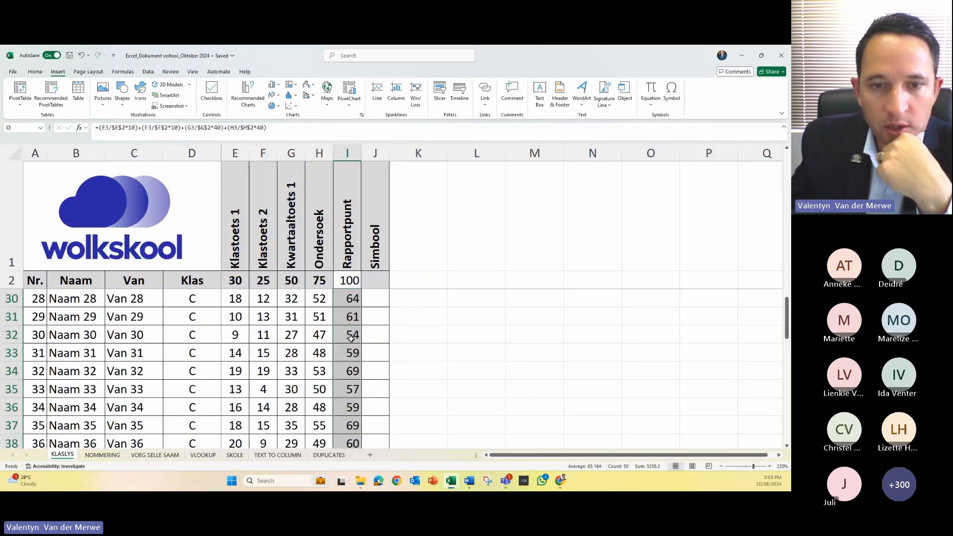
pyautogui.scroll(9, 351, 338)
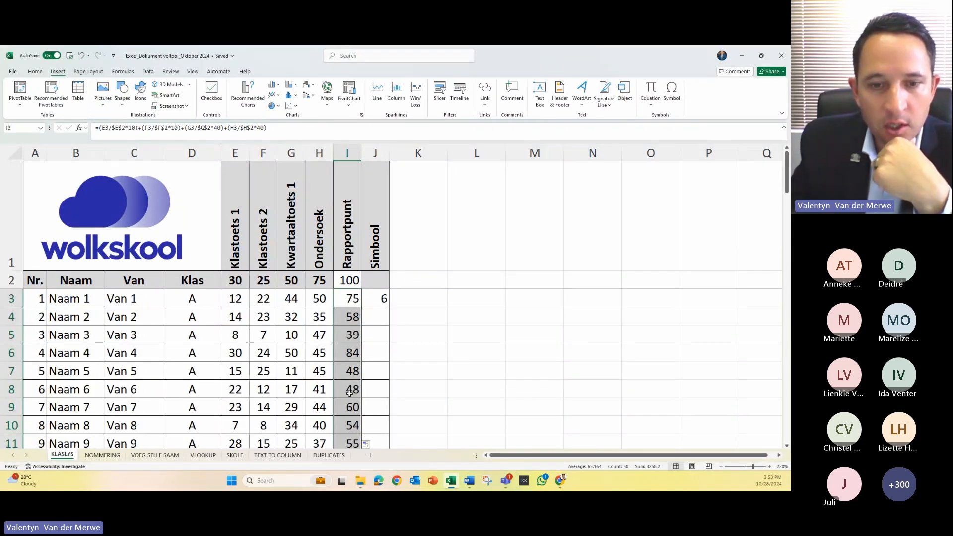
# Step: Inspect I8's formula references, then select the Simbool formula in J3
pyautogui.click(350, 391)
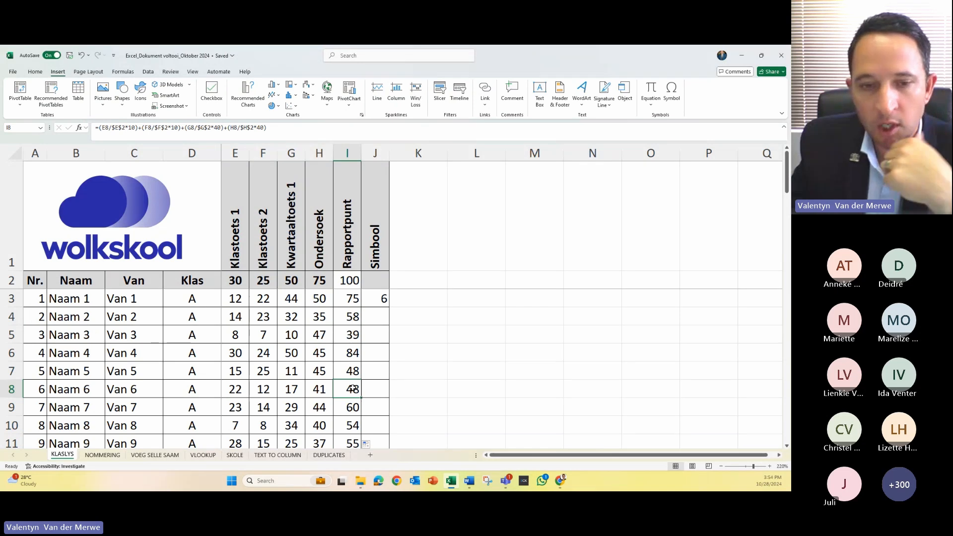
pyautogui.doubleClick(348, 389)
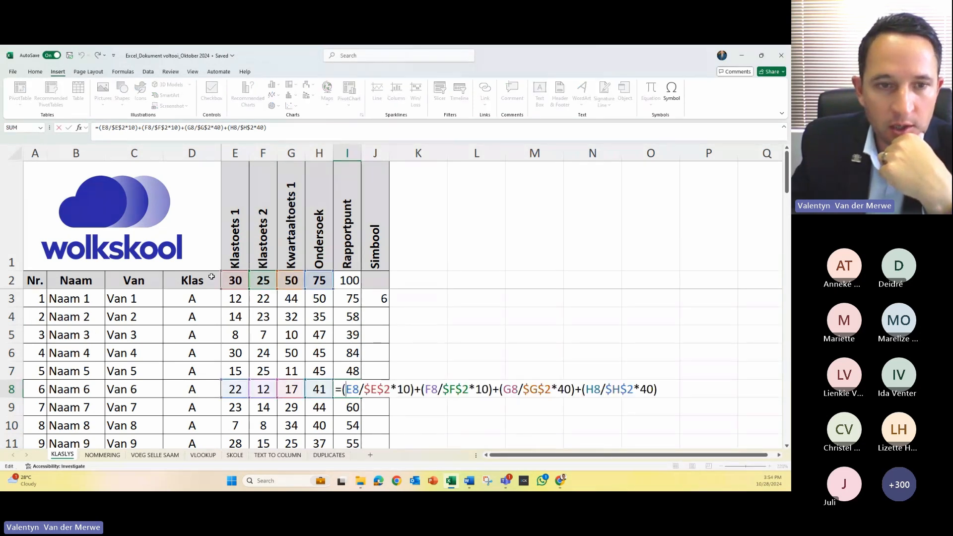
pyautogui.press('Return')
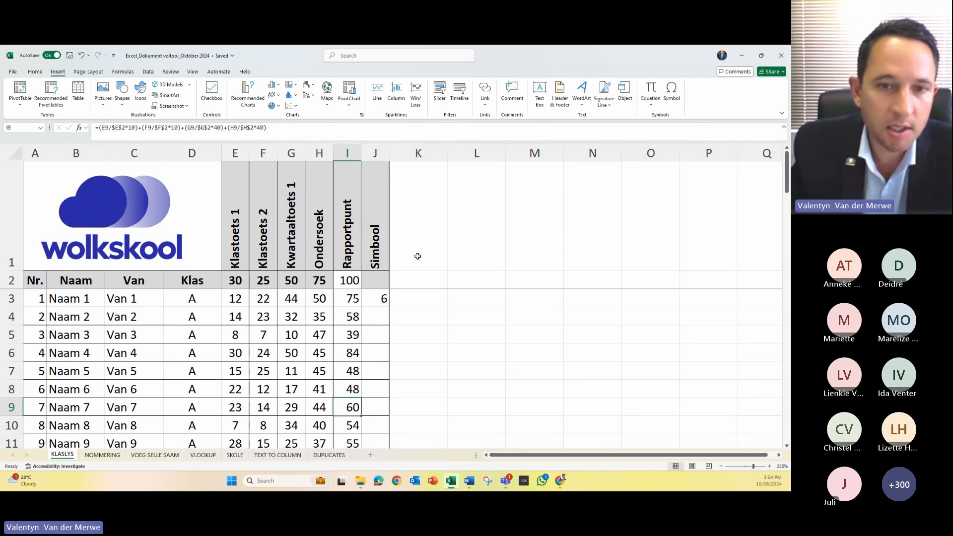
pyautogui.click(377, 295)
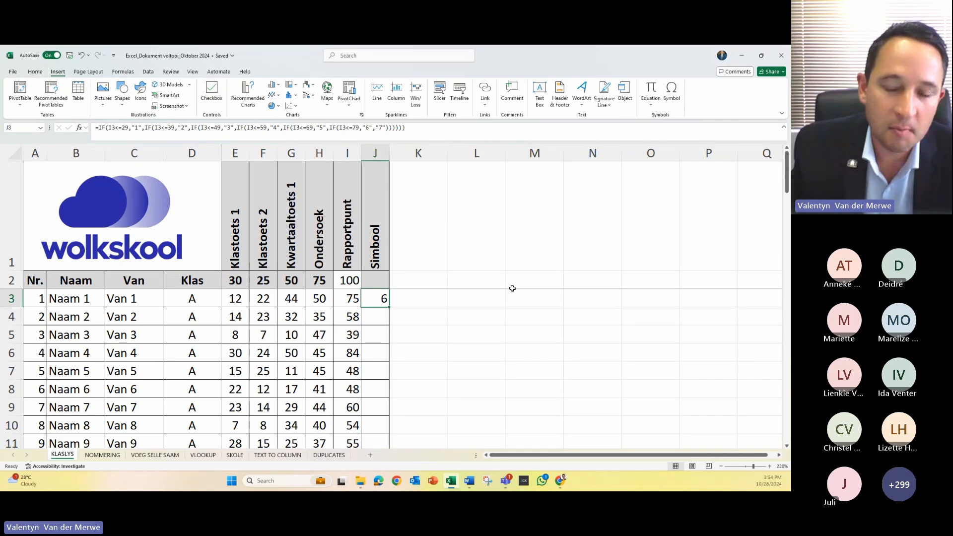
pyautogui.press('Delete')
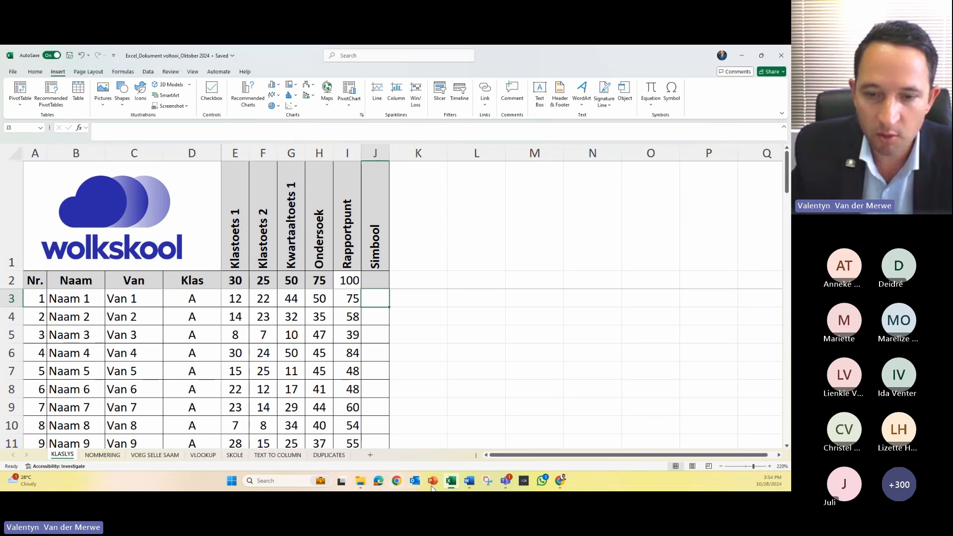
pyautogui.moveTo(468, 480)
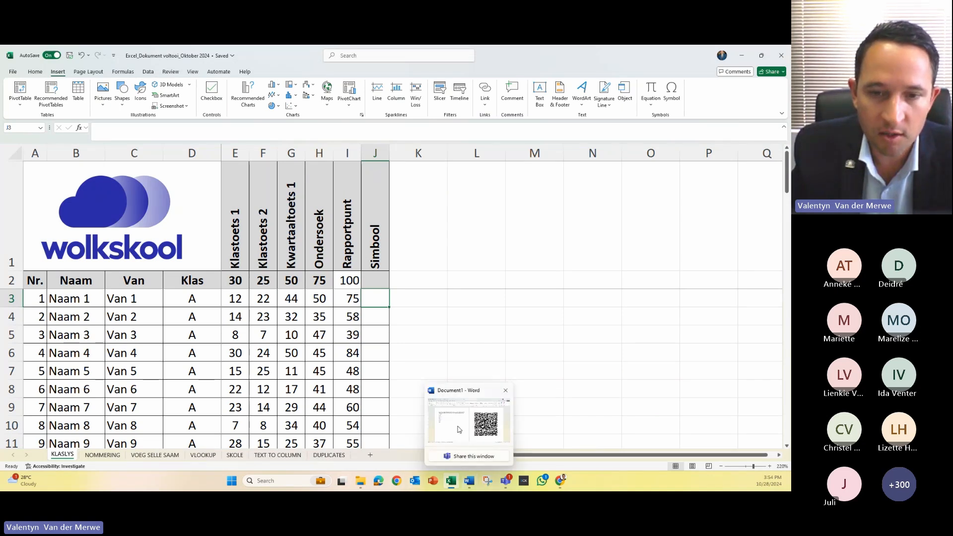
pyautogui.click(459, 429)
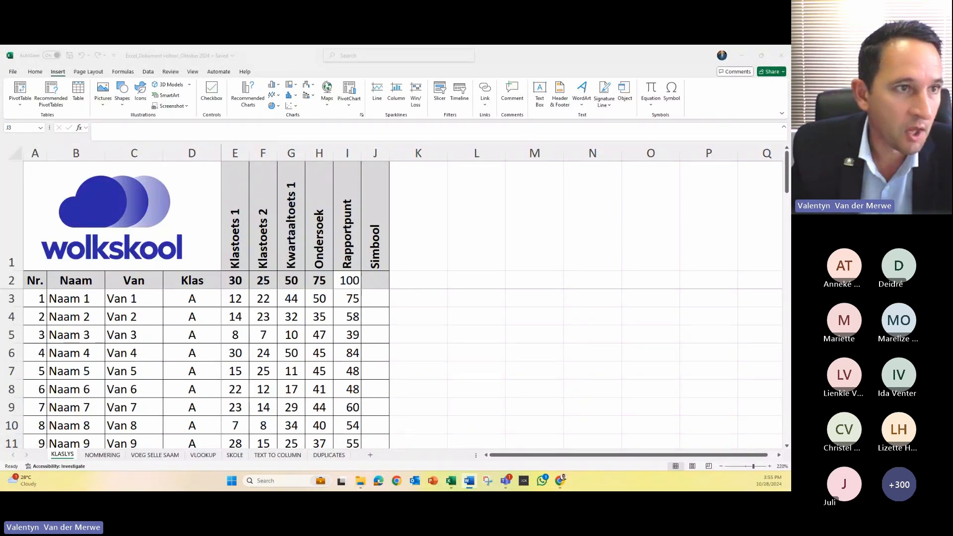
pyautogui.hotkey('alt', 'Tab')
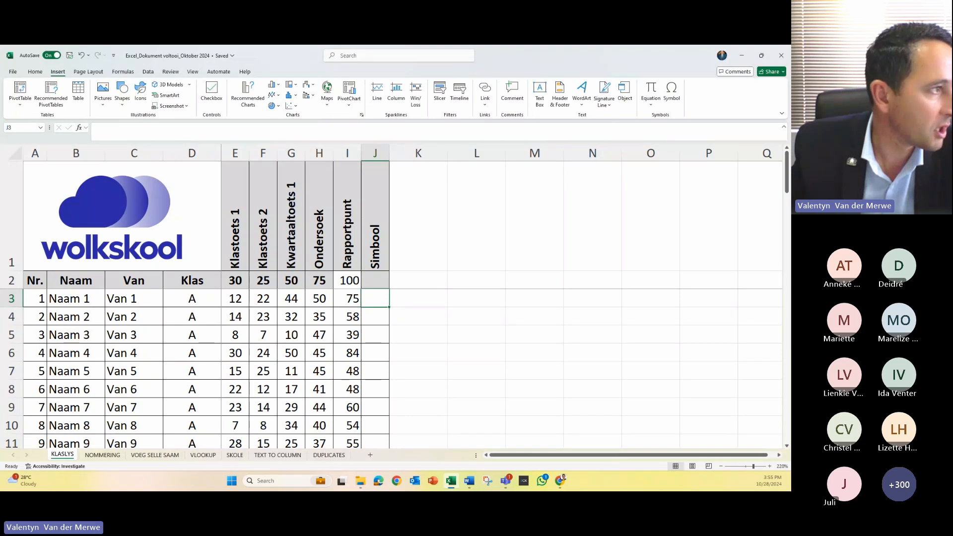
pyautogui.moveTo(1, 63); pyautogui.dragTo(237, 46)
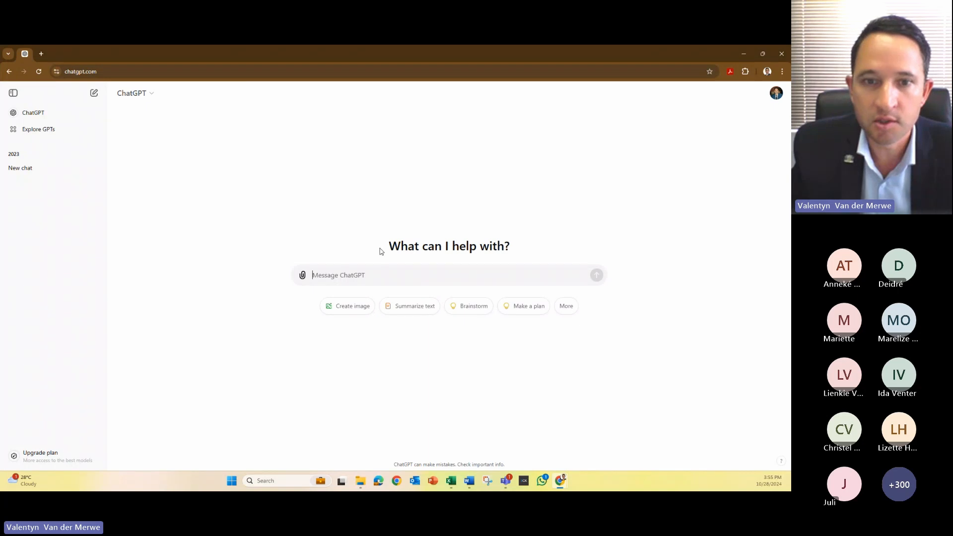
pyautogui.moveTo(456, 482)
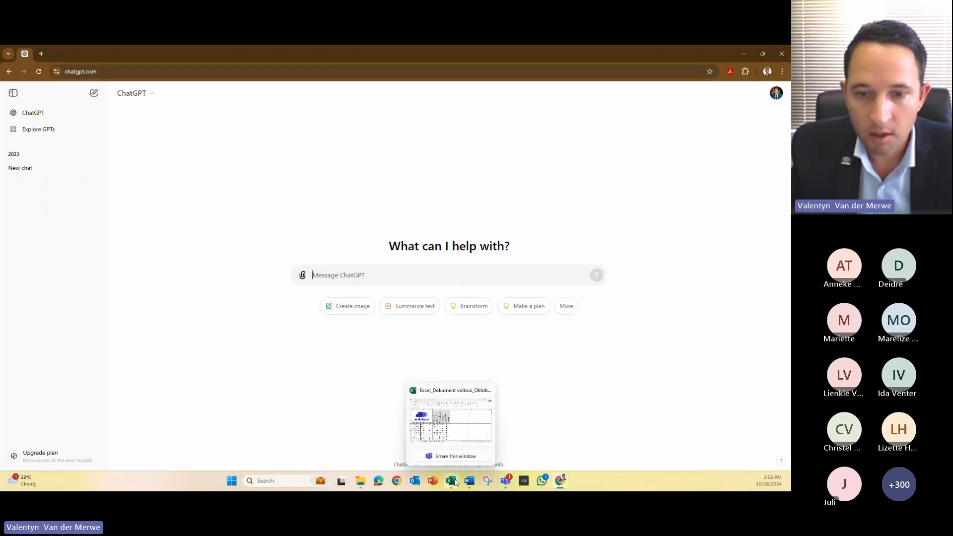
pyautogui.click(455, 482)
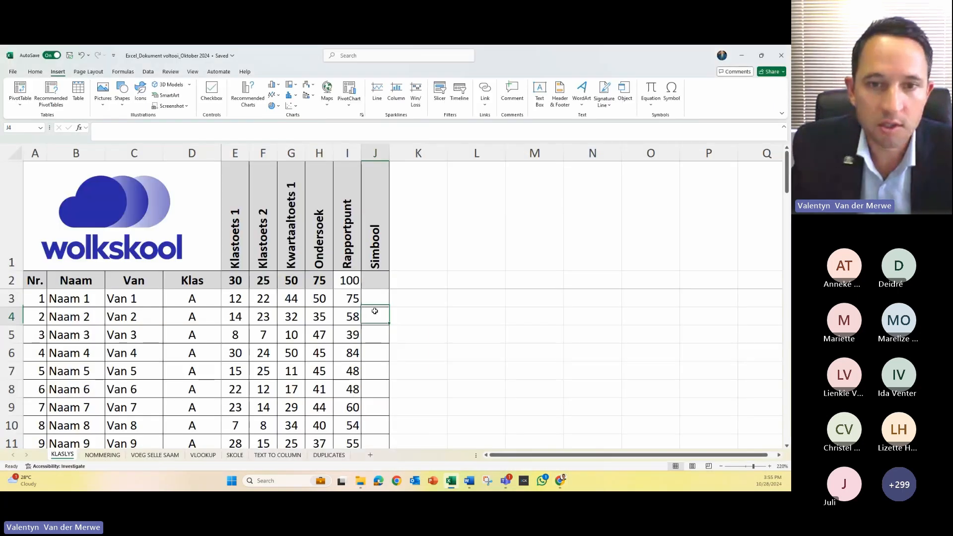
# Step: Copy cells I1:J3 with the Rapportpunt and Simbool headings, then bring up ChatGPT in Chrome
pyautogui.click(349, 299)
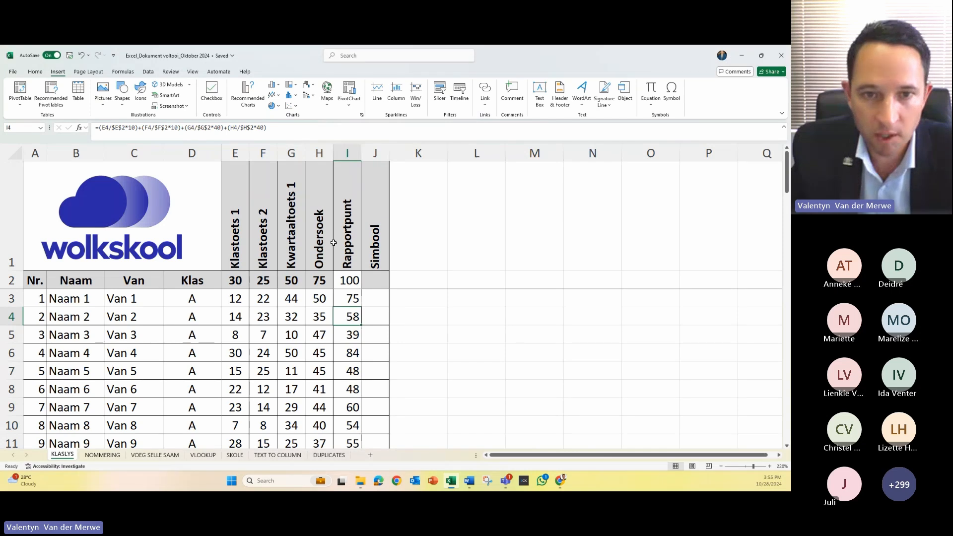
pyautogui.click(339, 216)
pyautogui.moveTo(339, 216); pyautogui.dragTo(381, 312)
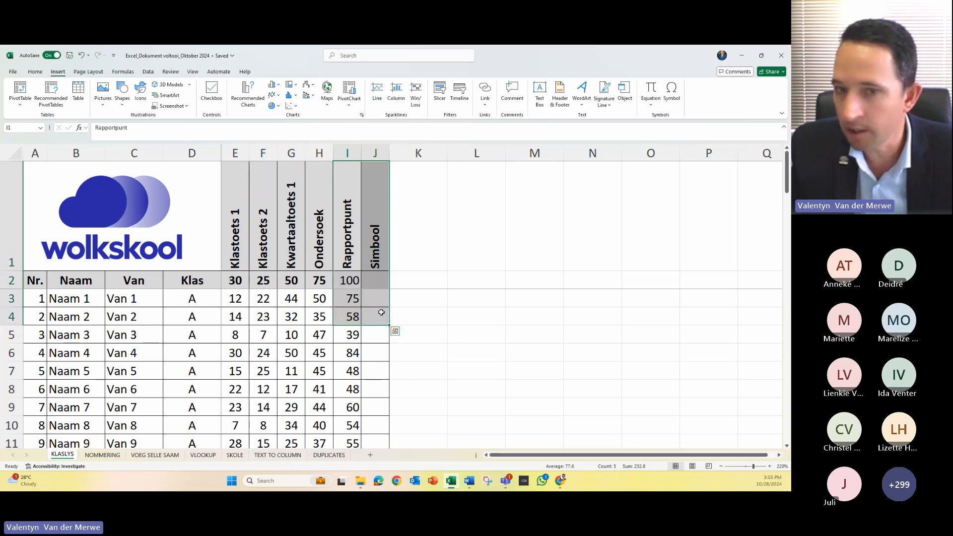
pyautogui.click(350, 298)
pyautogui.click(376, 249)
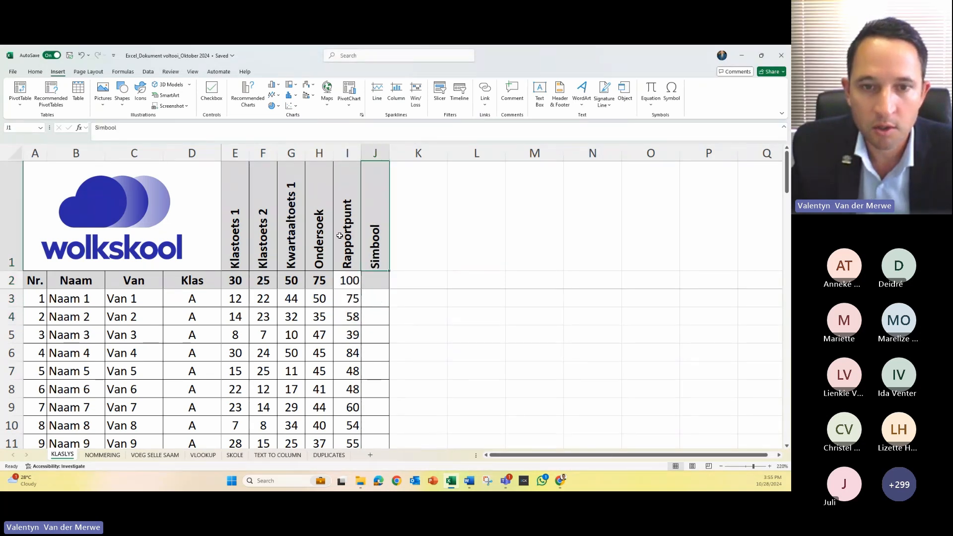
pyautogui.moveTo(340, 236); pyautogui.dragTo(378, 306)
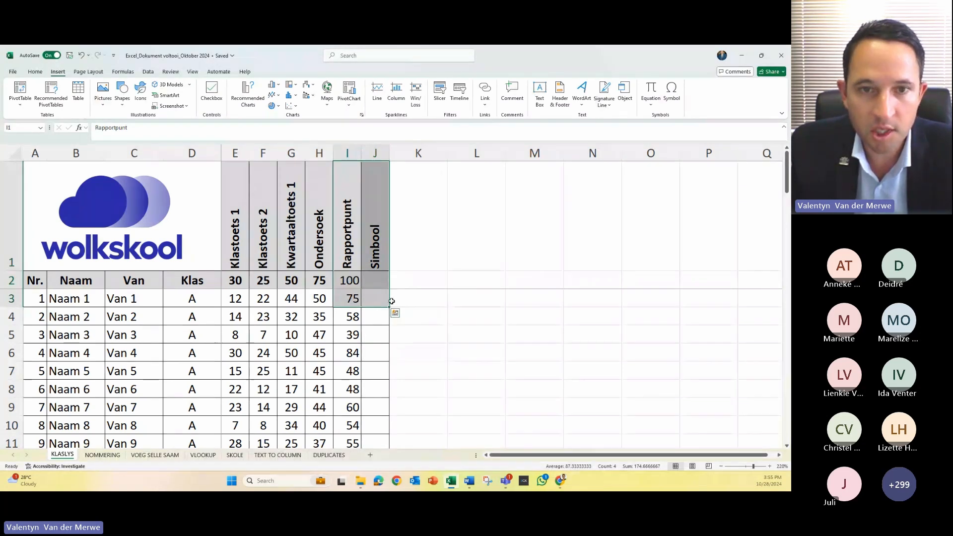
pyautogui.hotkey('ctrl', 'c')
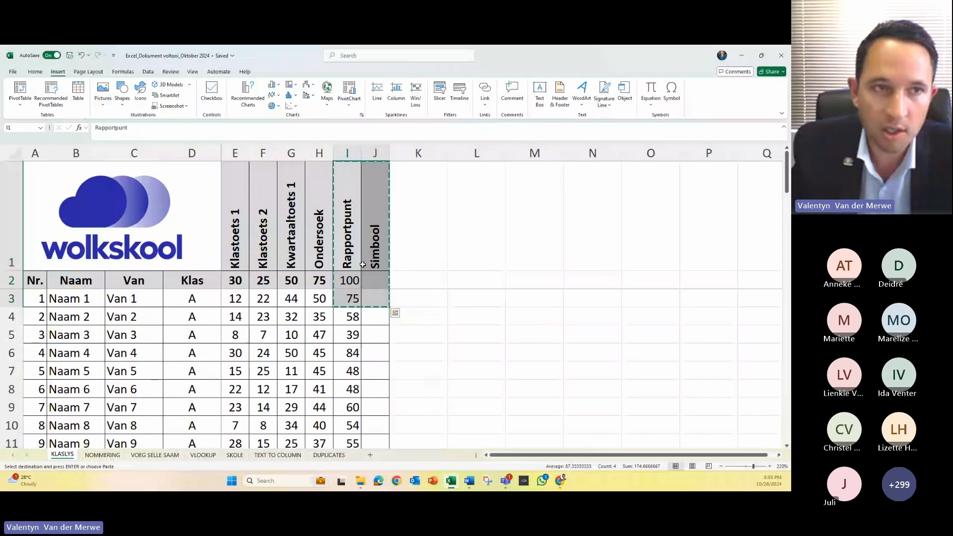
pyautogui.click(35, 72)
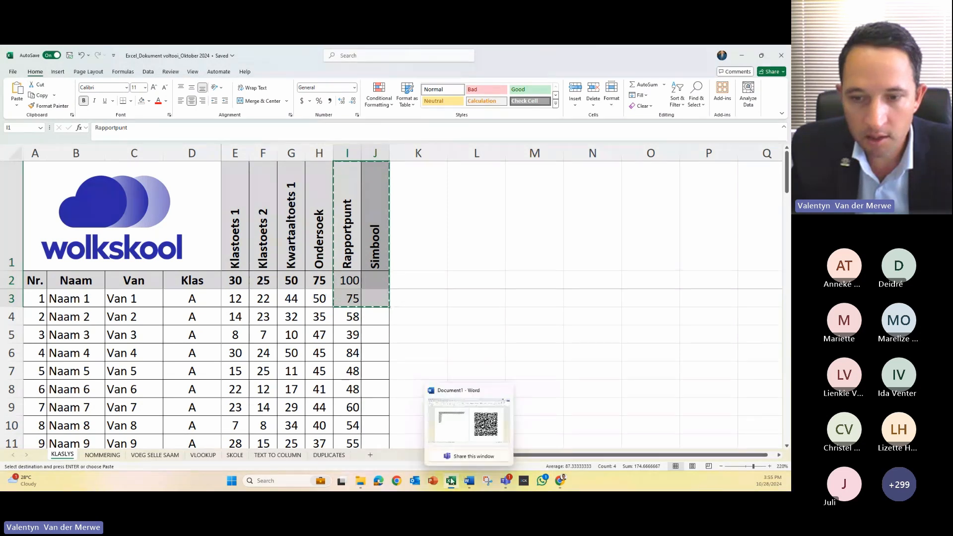
pyautogui.click(560, 480)
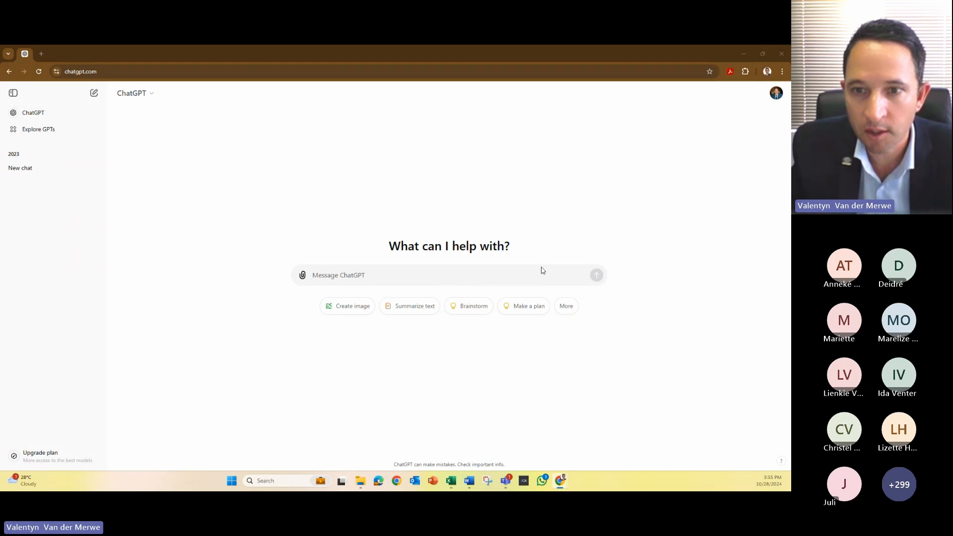
# Step: Re-copy the Rapportpunt and Simbool cells and send them as a new ChatGPT message
pyautogui.moveTo(451, 481)
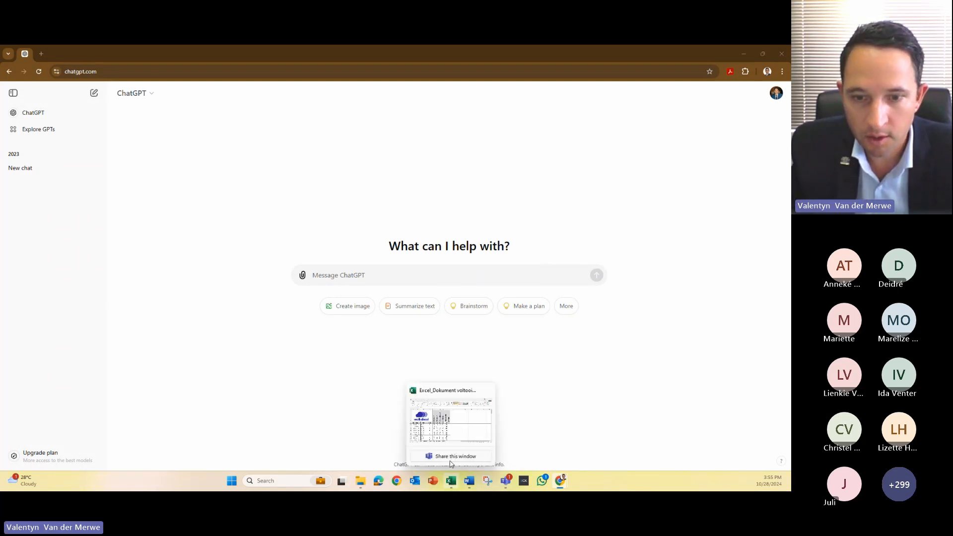
pyautogui.click(459, 429)
pyautogui.hotkey('ctrl', 'c')
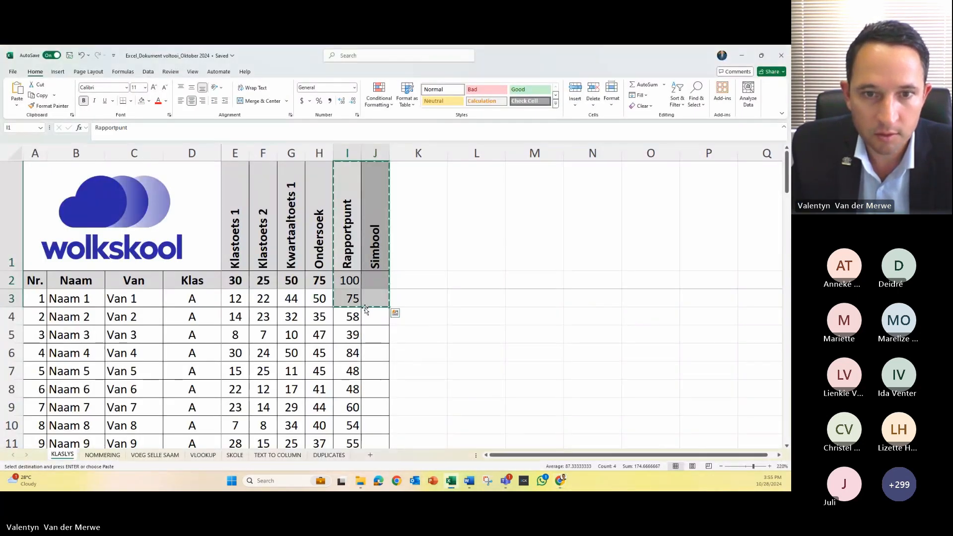
pyautogui.click(561, 481)
pyautogui.click(606, 424)
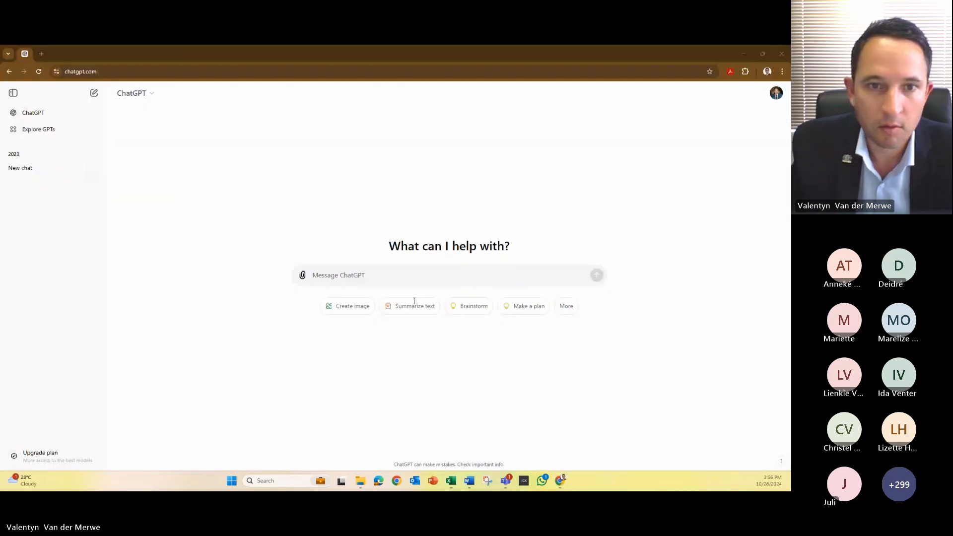
pyautogui.hotkey('ctrl', 'v')
pyautogui.tripleClick(324, 280)
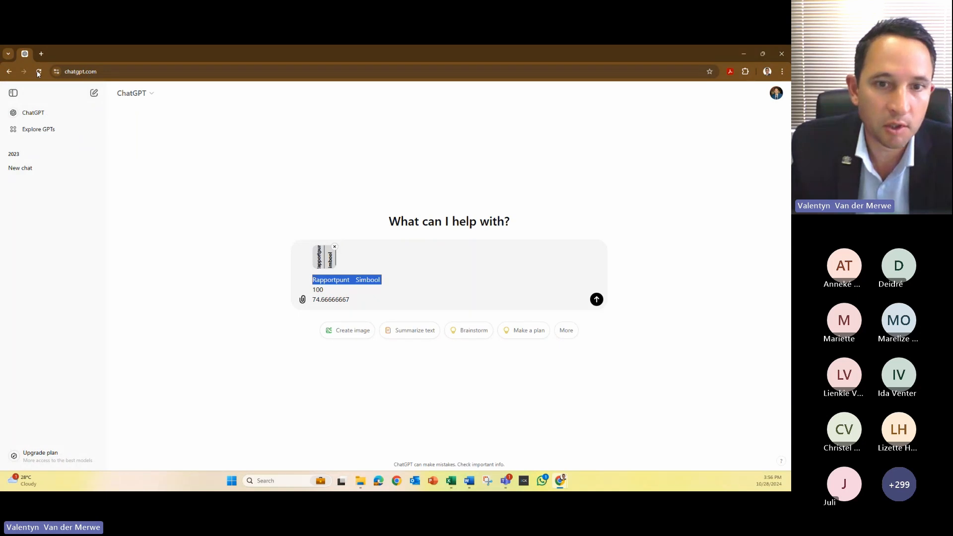
pyautogui.click(353, 300)
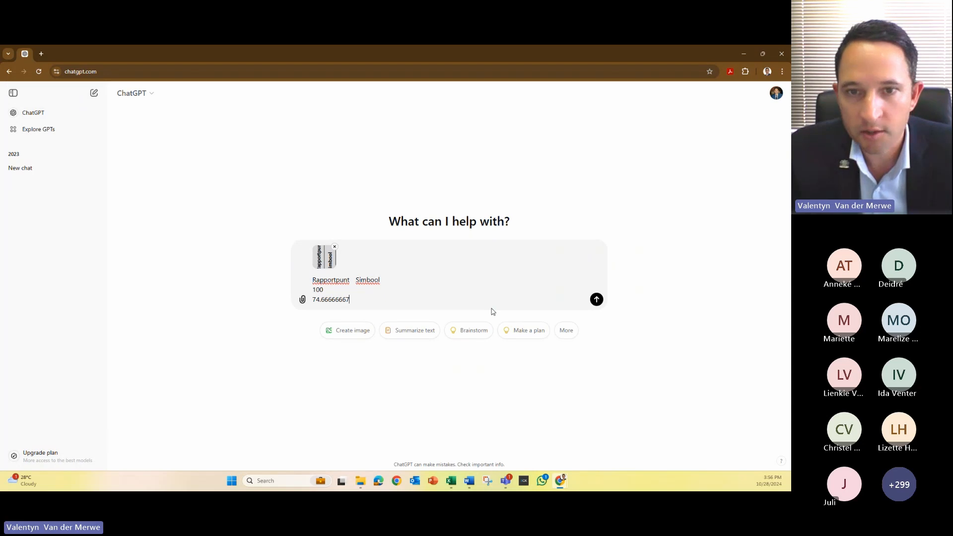
pyautogui.press('Return')
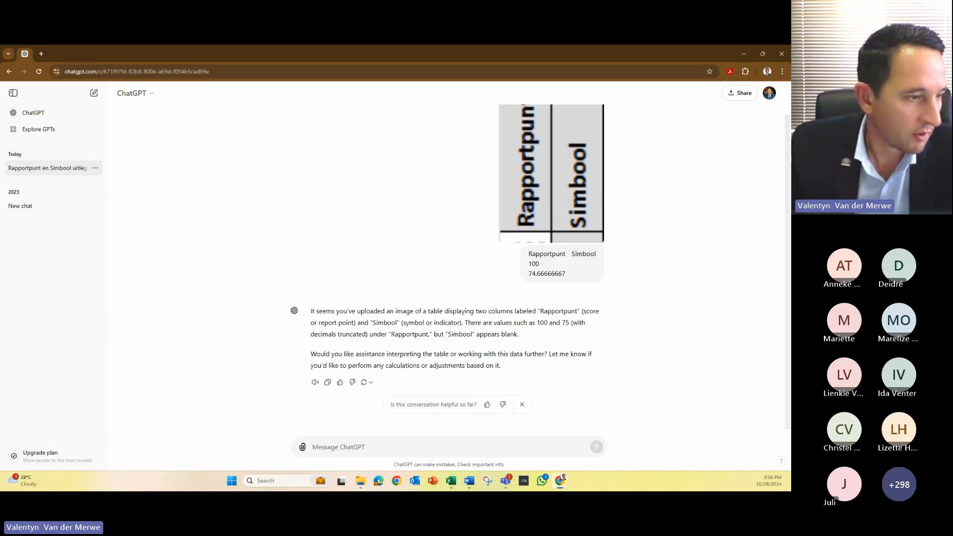
# Step: Send ChatGPT the prepared Afrikaans request for a Simbool formula mapping 80–100 to 7 through 0–29 to 1
pyautogui.hotkey('alt', 'Tab')
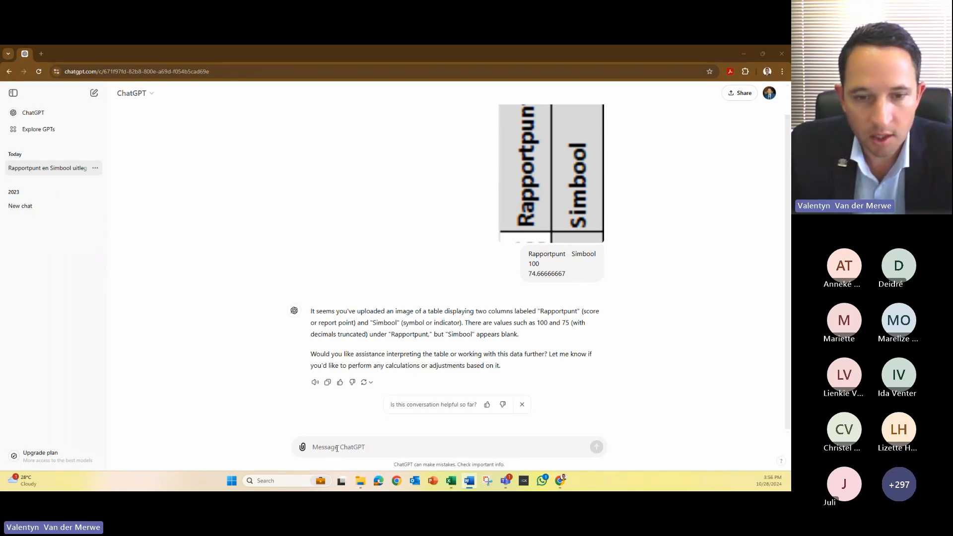
pyautogui.hotkey('alt', 'Tab')
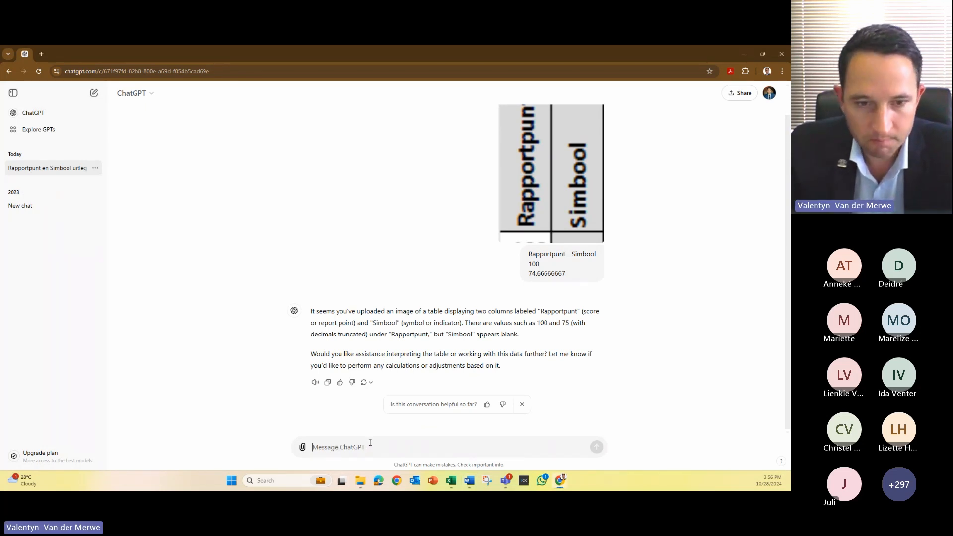
pyautogui.hotkey('ctrl', 'v')
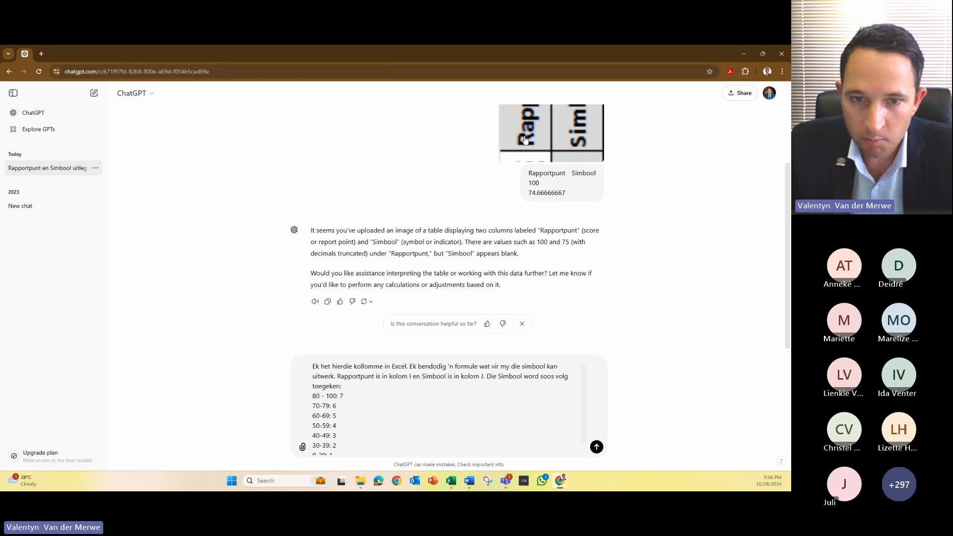
pyautogui.click(451, 482)
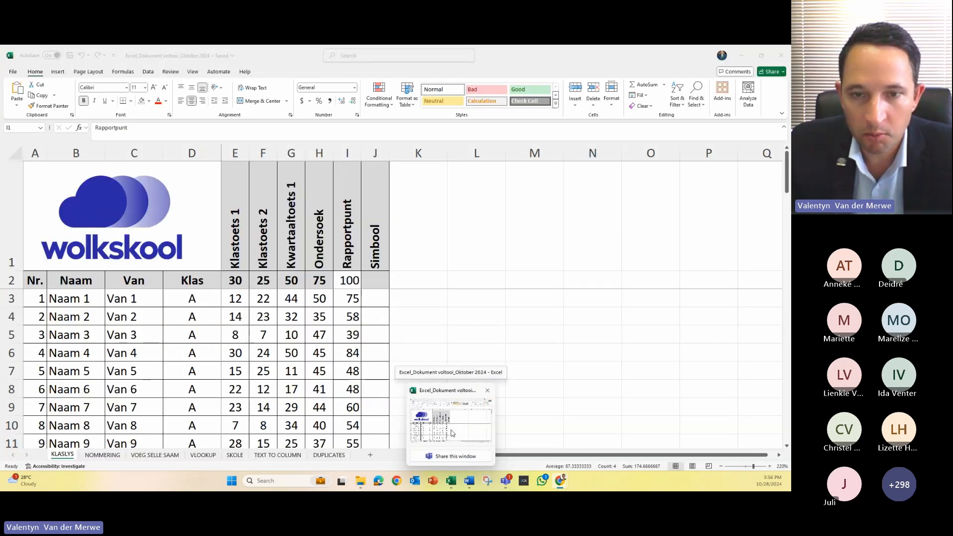
pyautogui.hotkey('alt', 'Tab')
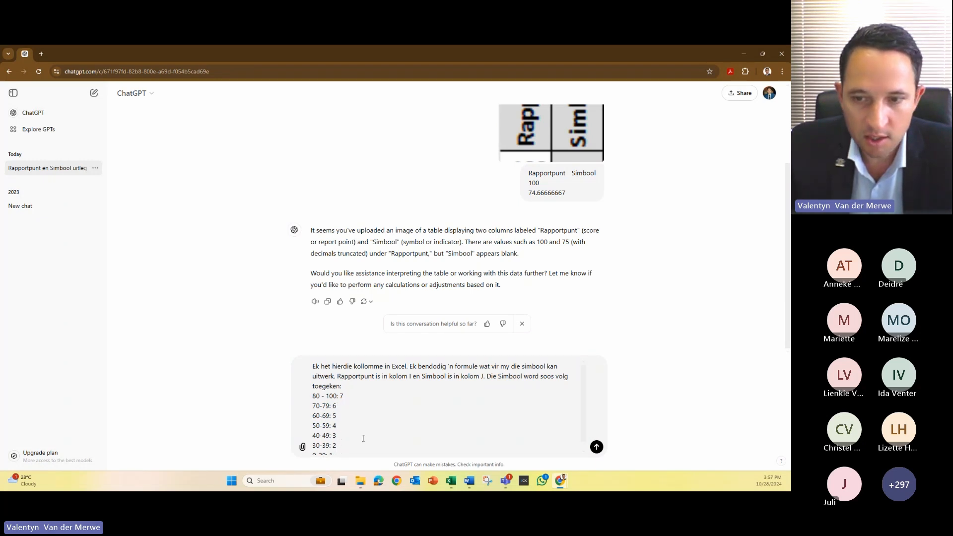
pyautogui.scroll(-1, 357, 422)
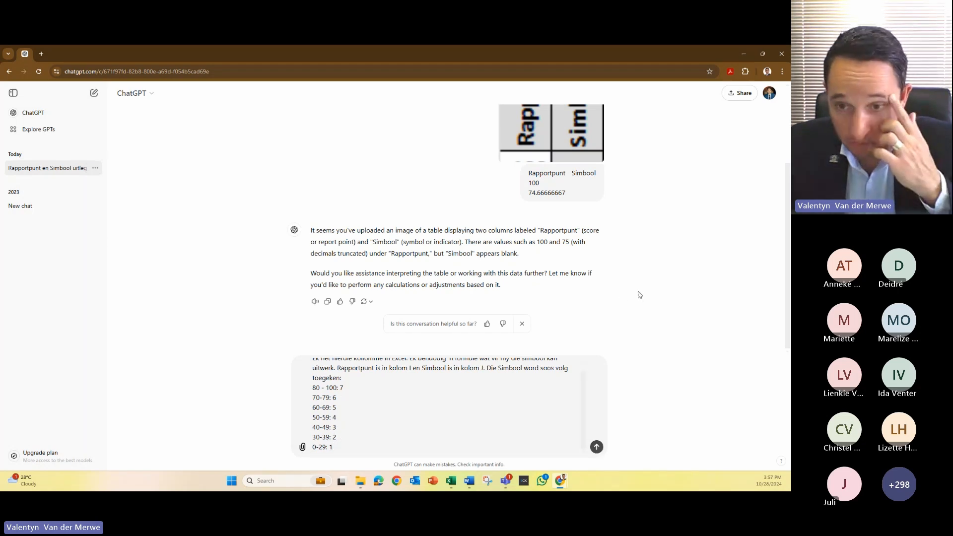
pyautogui.press('Return')
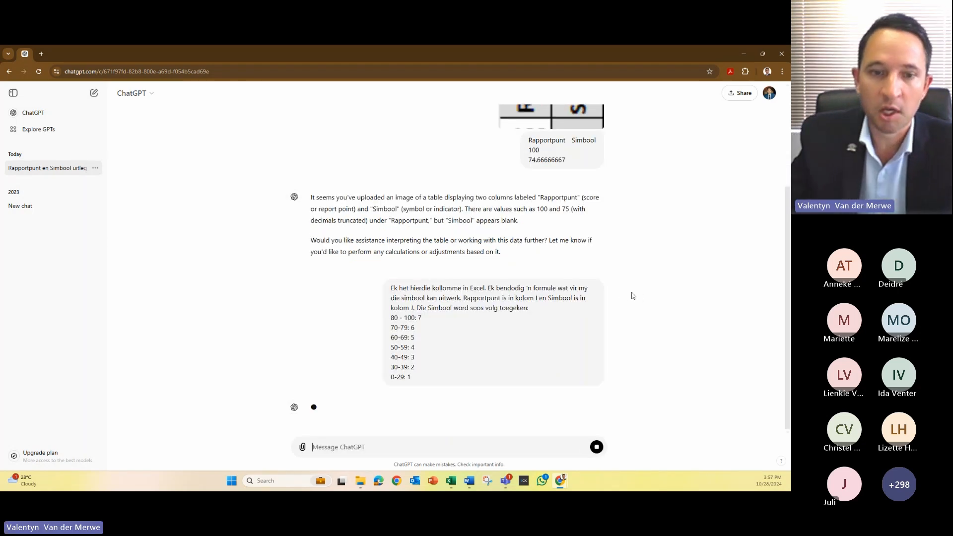
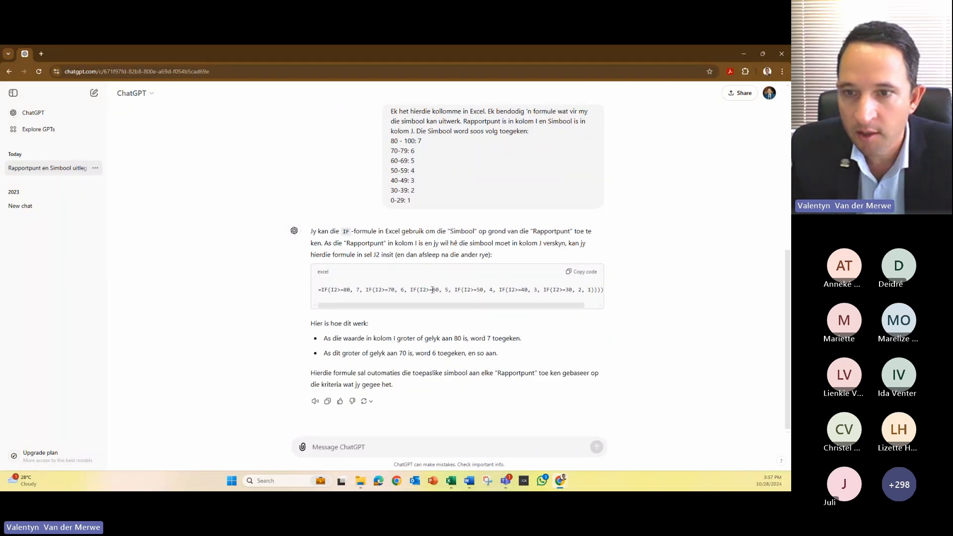
# Step: Copy ChatGPT's nested IF formula for the Simbool symbols and return to the Excel class list
pyautogui.click(584, 273)
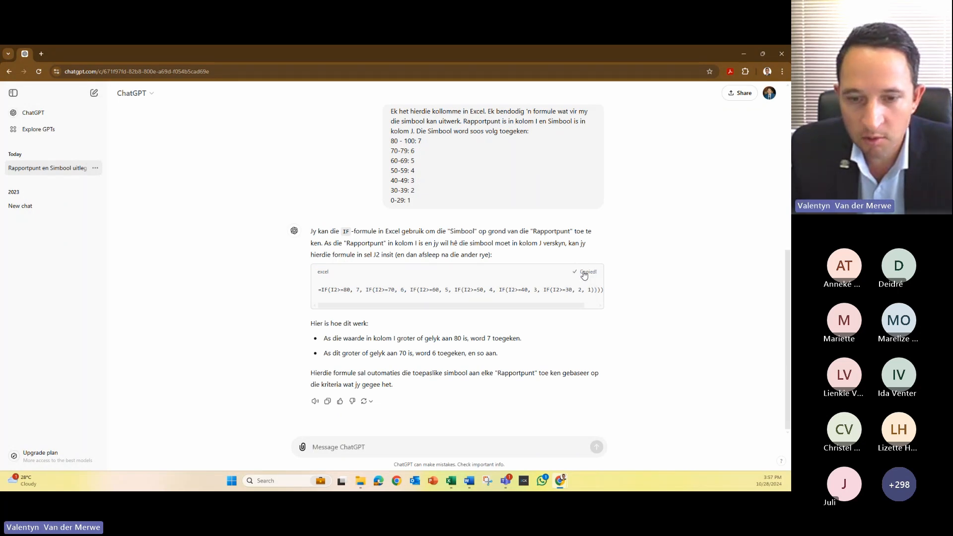
pyautogui.moveTo(450, 481)
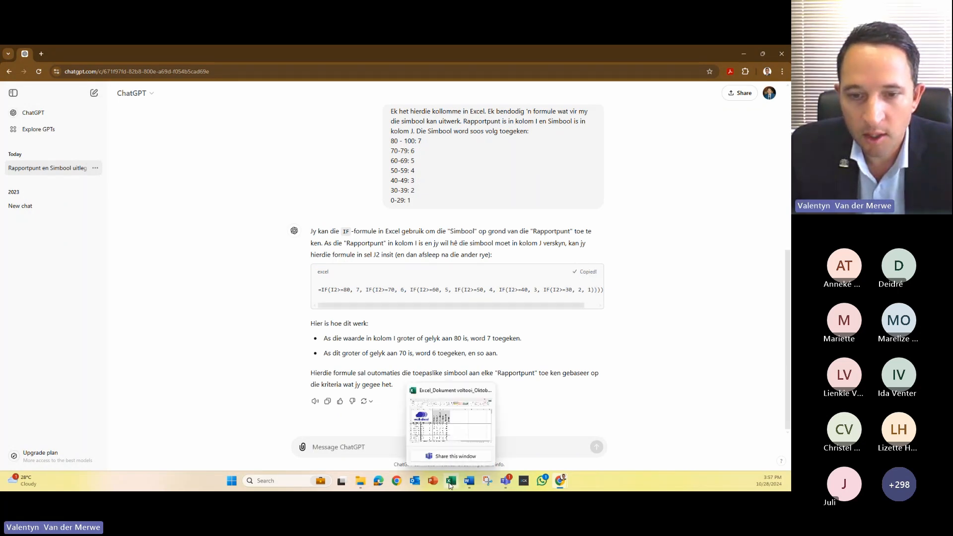
pyautogui.click(453, 444)
pyautogui.click(375, 300)
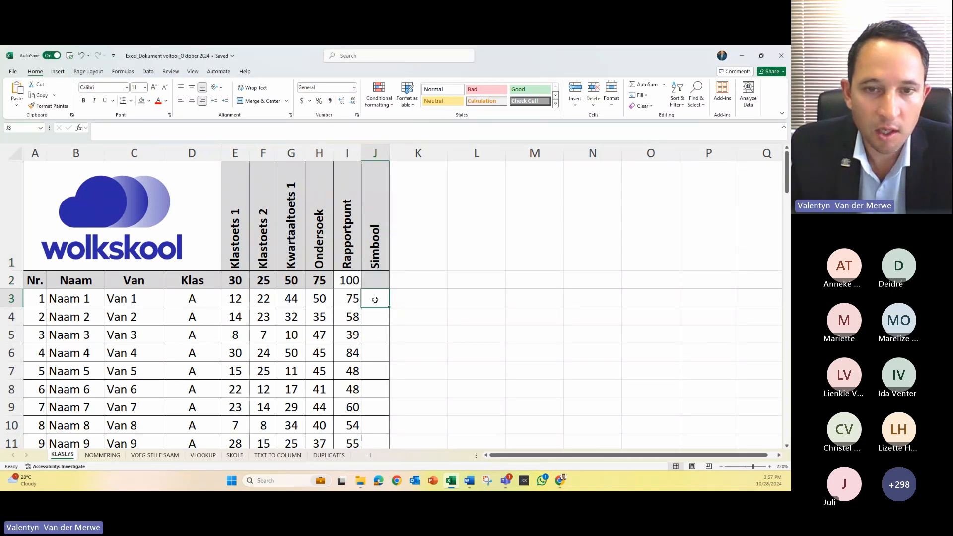
# Step: Paste the IF formula into J2, fill it down the Simbool column, and check J3–J5
pyautogui.click(375, 280)
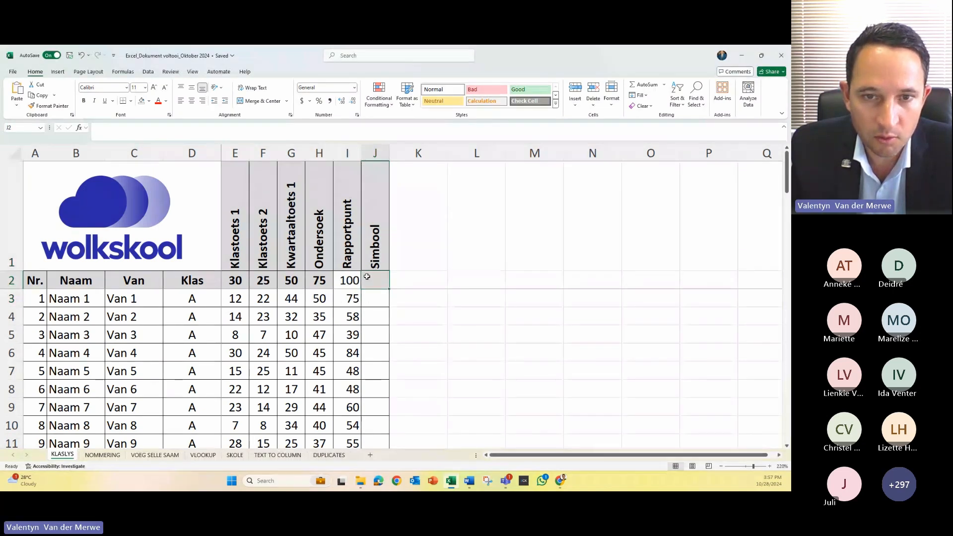
pyautogui.click(21, 92)
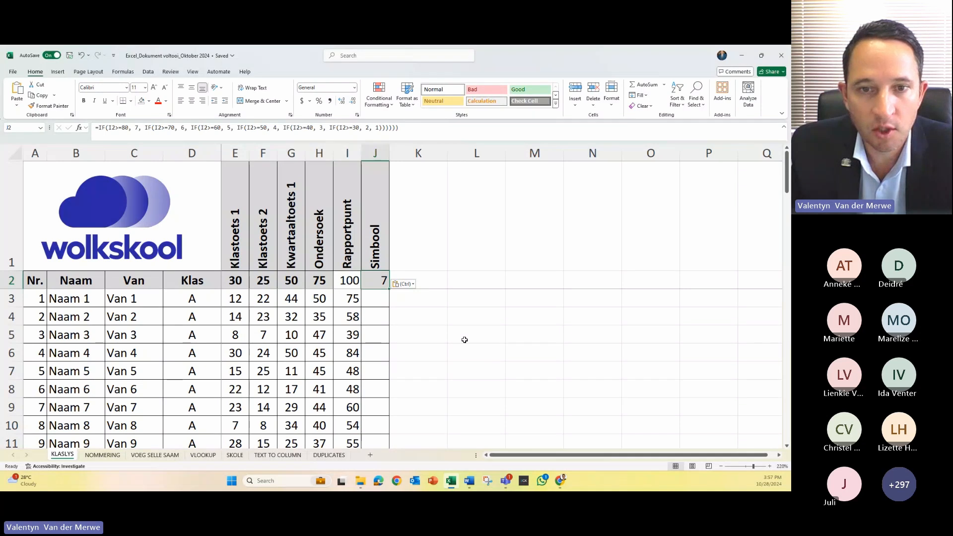
pyautogui.doubleClick(388, 290)
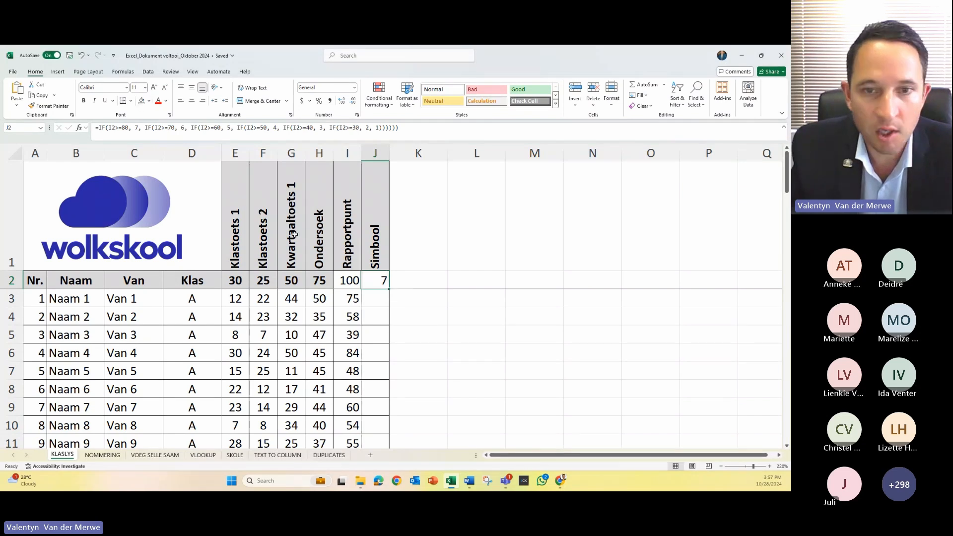
pyautogui.doubleClick(390, 289)
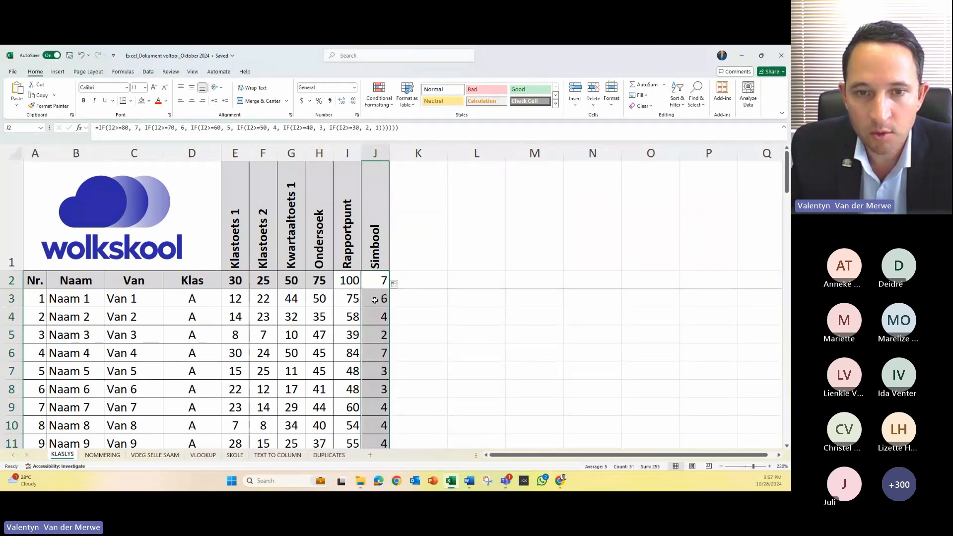
pyautogui.click(375, 299)
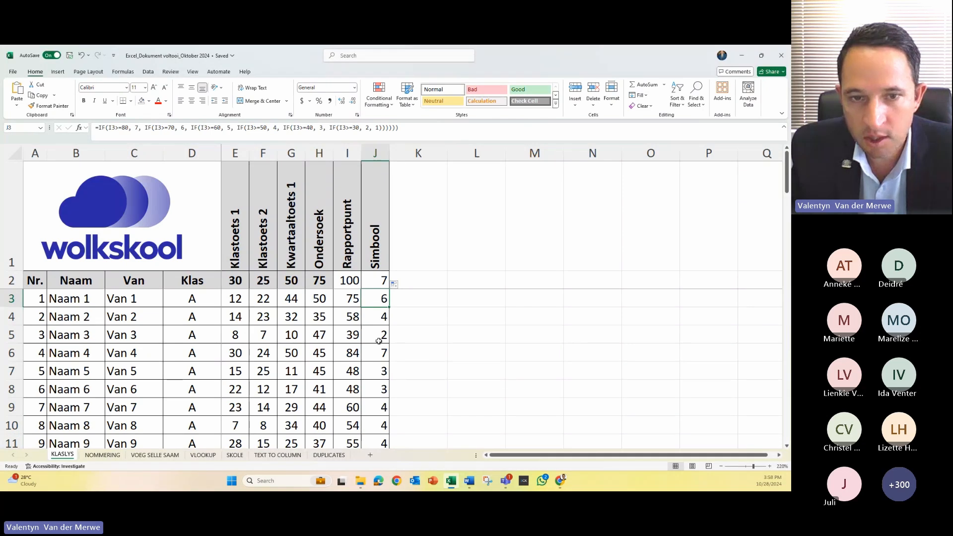
pyautogui.click(370, 314)
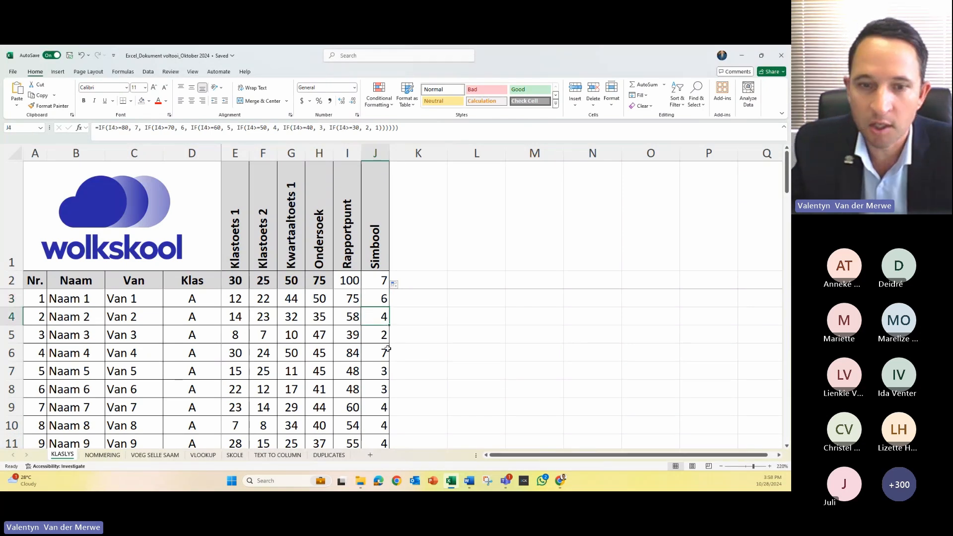
pyautogui.click(382, 336)
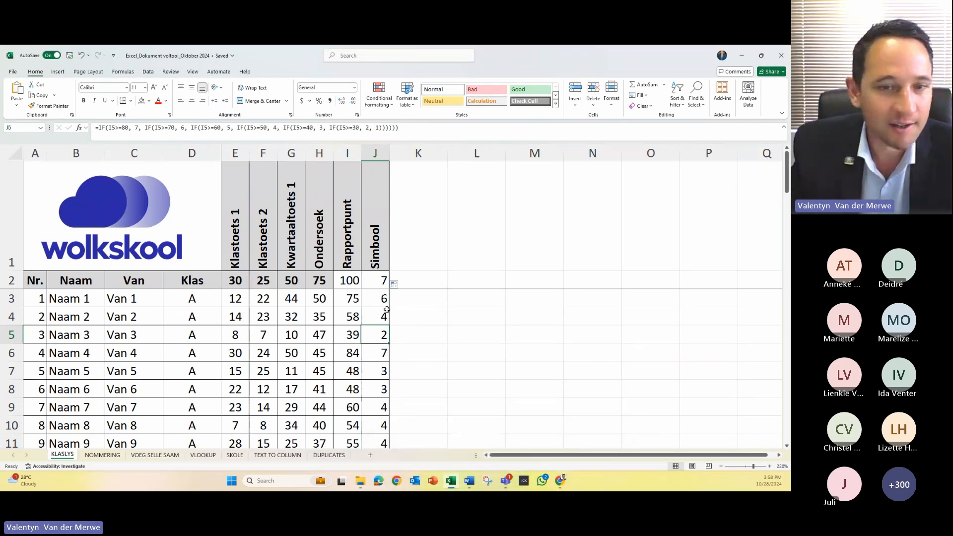
# Step: Scroll down to the SIMBOOLVERSPREIDING table near row 54 and review the Simbool values in column J
pyautogui.scroll(-5, 364, 334)
pyautogui.scroll(-4, 364, 333)
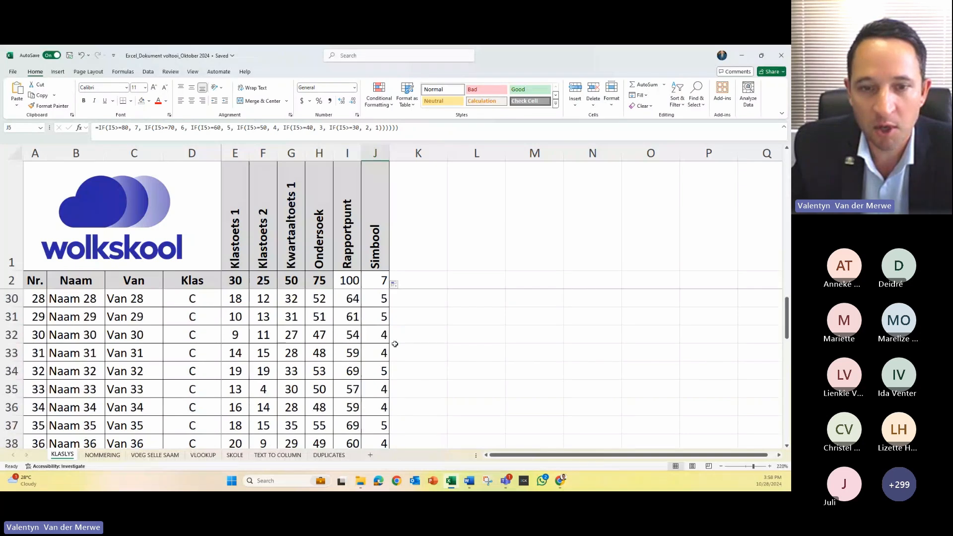
pyautogui.scroll(-5, 392, 343)
pyautogui.scroll(-3, 387, 349)
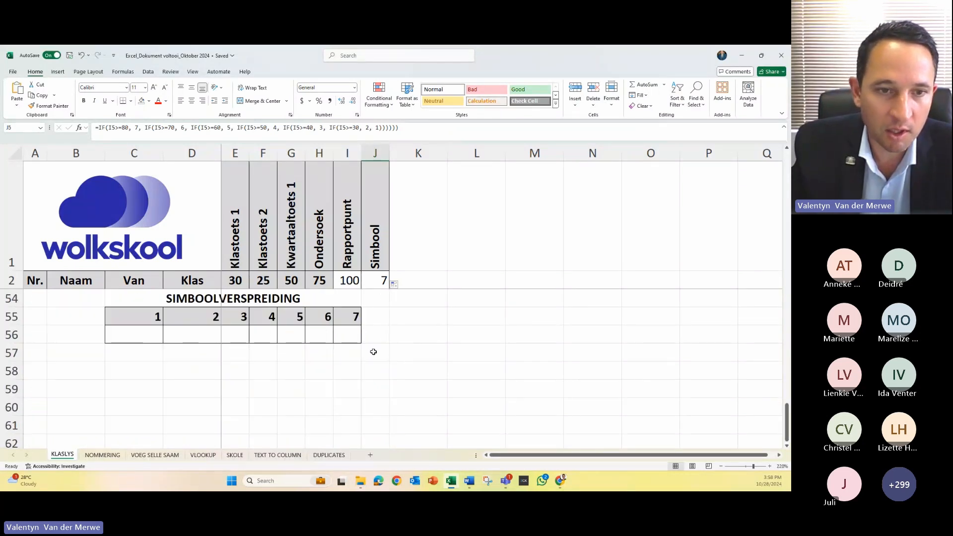
pyautogui.scroll(1, 343, 366)
pyautogui.moveTo(128, 355); pyautogui.dragTo(147, 387)
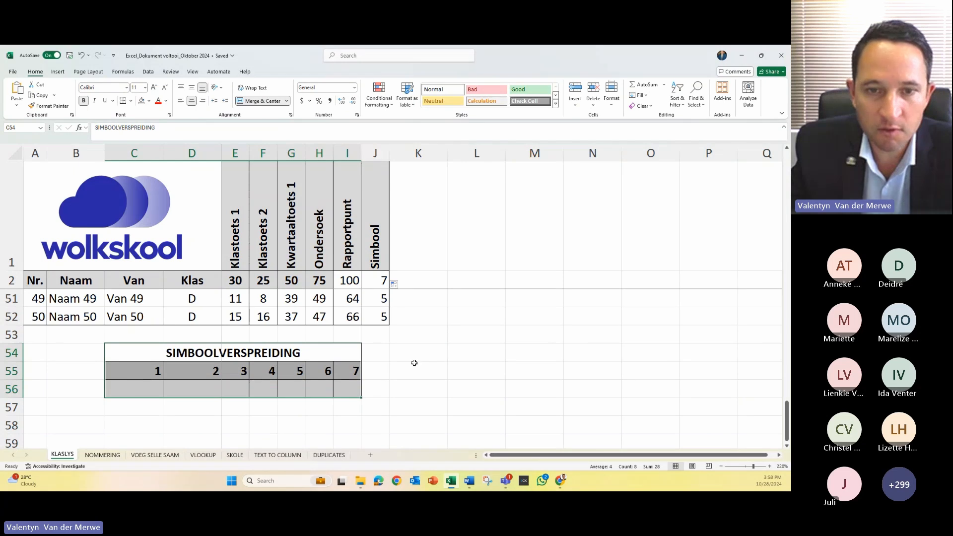
pyautogui.scroll(16, 415, 363)
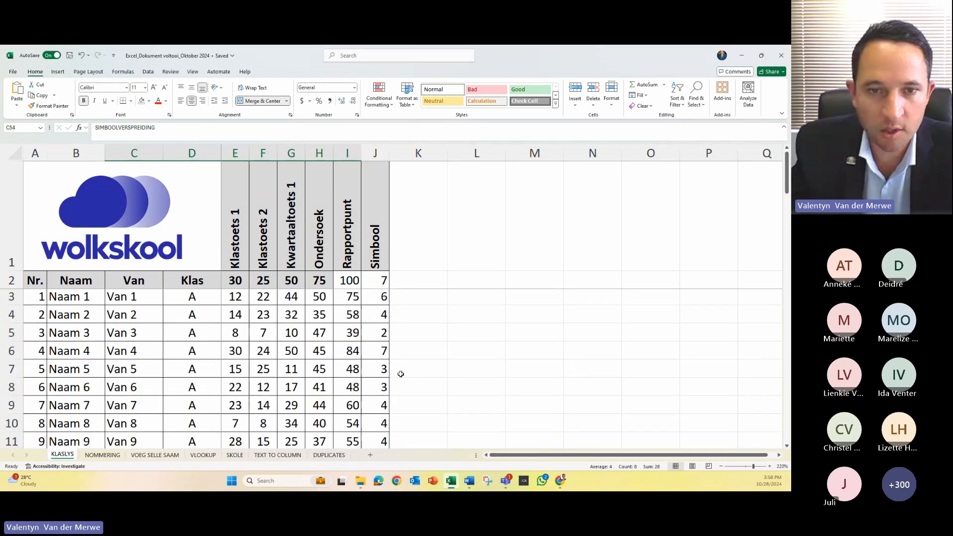
pyautogui.moveTo(372, 298); pyautogui.dragTo(372, 407)
# Step: Copy the SIMBOOLVERSPREIDING table with its 1–7 headings and go back to ChatGPT
pyautogui.scroll(-5, 373, 407)
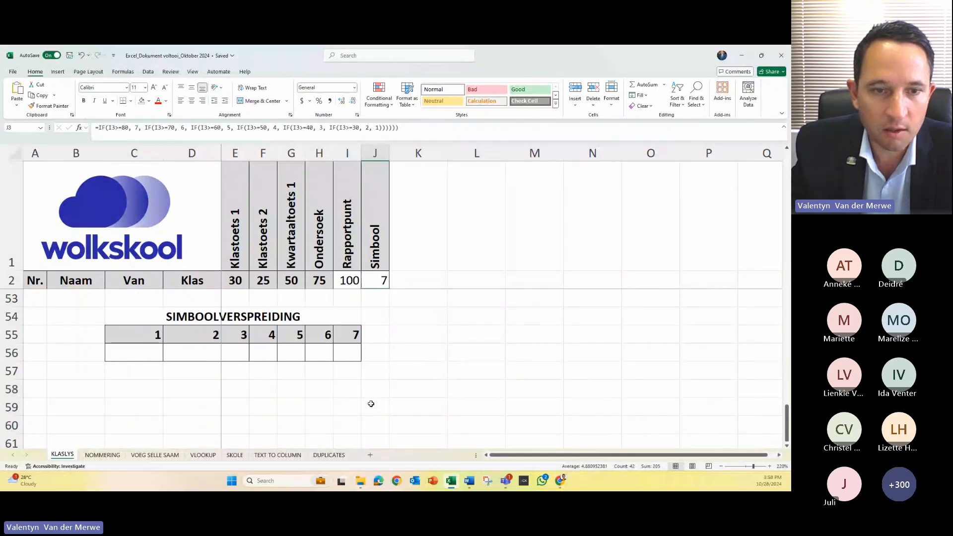
pyautogui.scroll(3, 371, 400)
pyautogui.scroll(-3, 312, 418)
pyautogui.scroll(1, 248, 412)
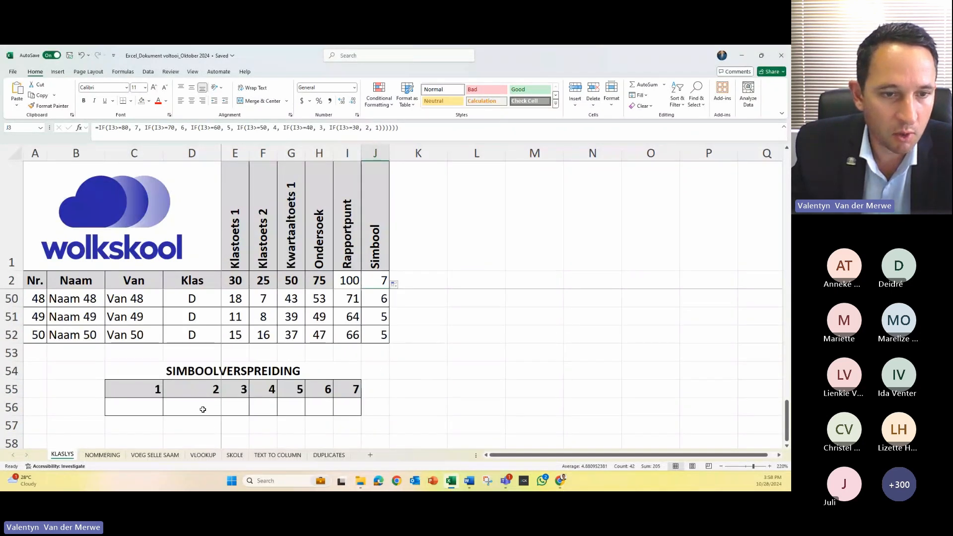
pyautogui.moveTo(183, 372); pyautogui.dragTo(183, 402)
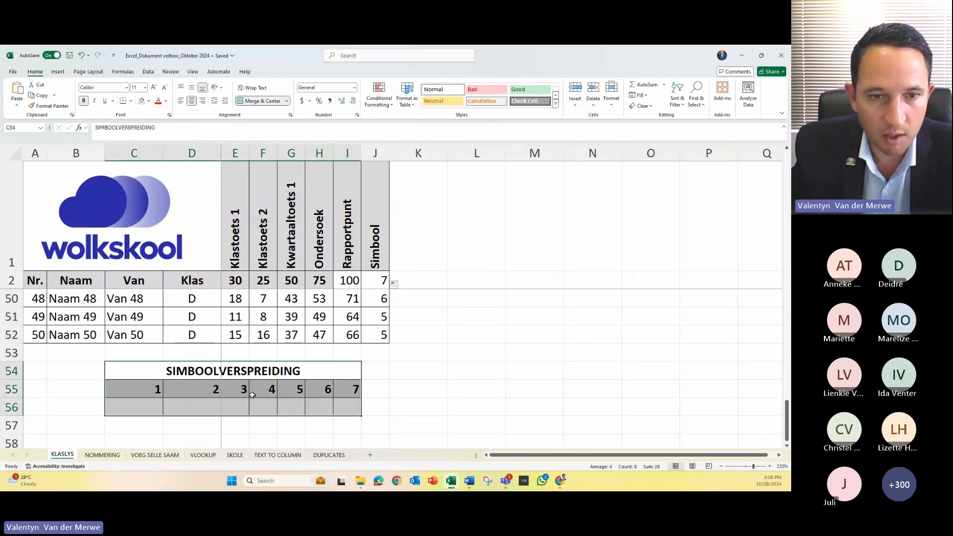
pyautogui.hotkey('ctrl', 'c')
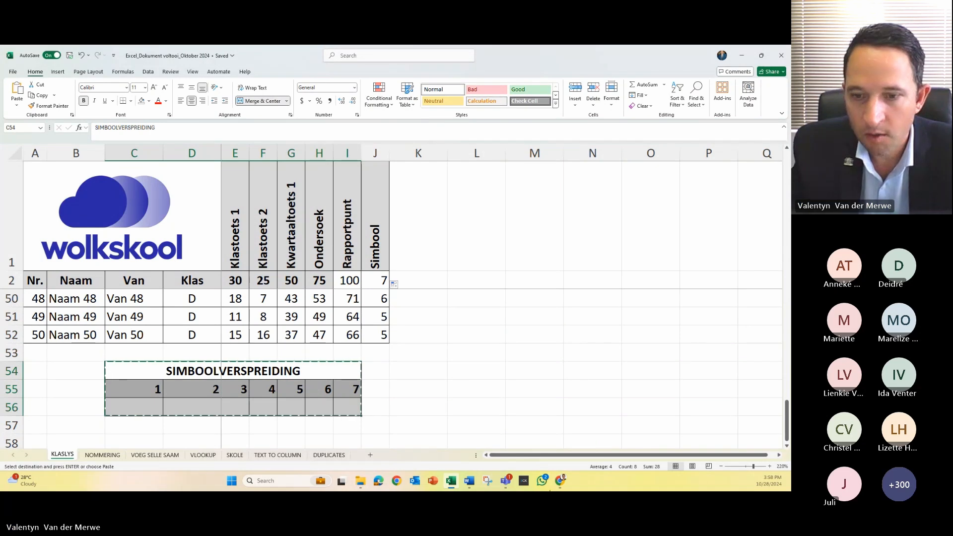
pyautogui.moveTo(560, 481)
pyautogui.click(605, 416)
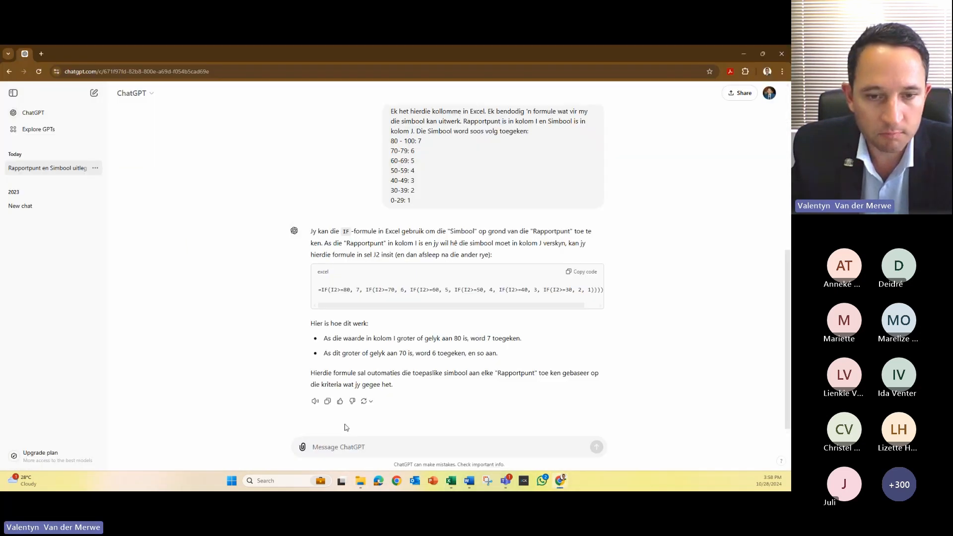
# Step: Send the pasted SIMBOOLVERSPREIDING table to ChatGPT, then recheck the table in Excel
pyautogui.hotkey('ctrl', 'v')
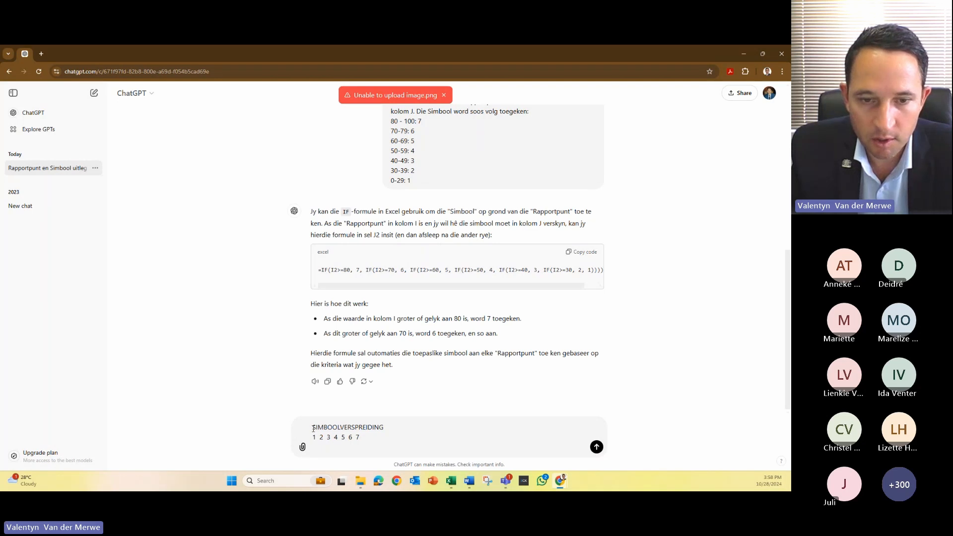
pyautogui.hotkey('ctrl', 'a')
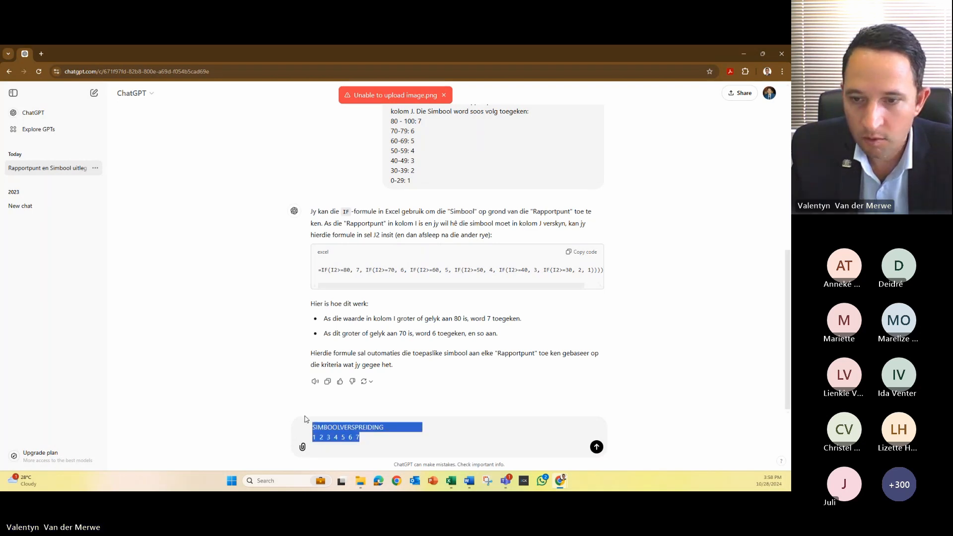
pyautogui.press('Return')
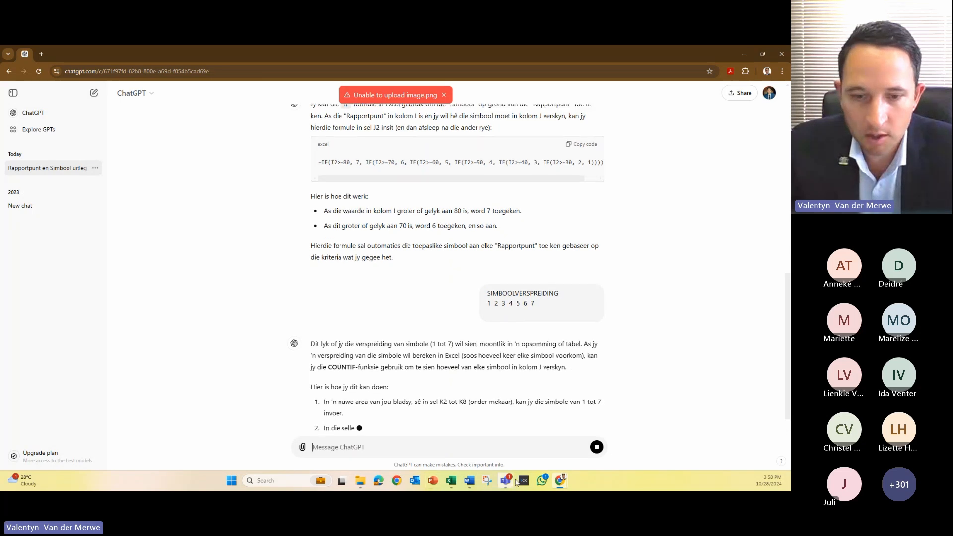
pyautogui.moveTo(452, 484)
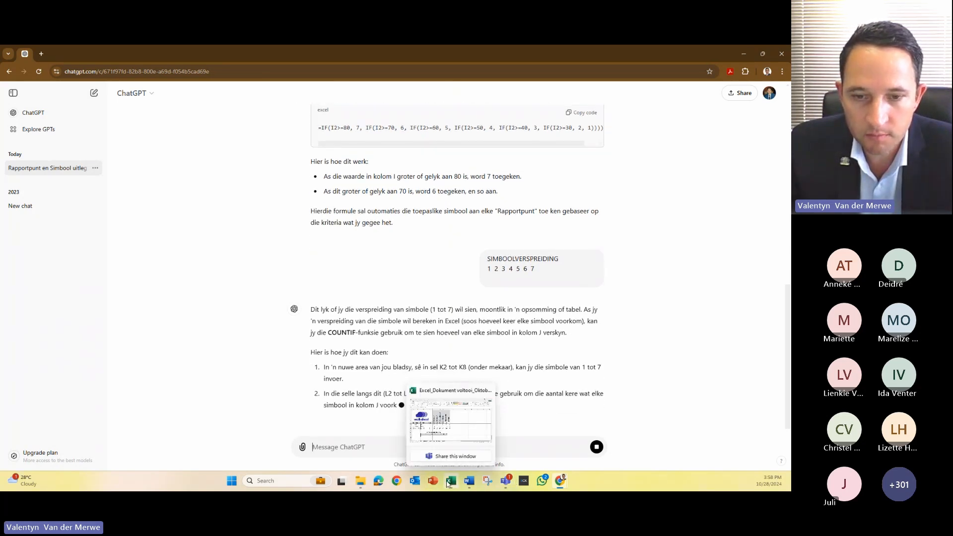
pyautogui.click(455, 442)
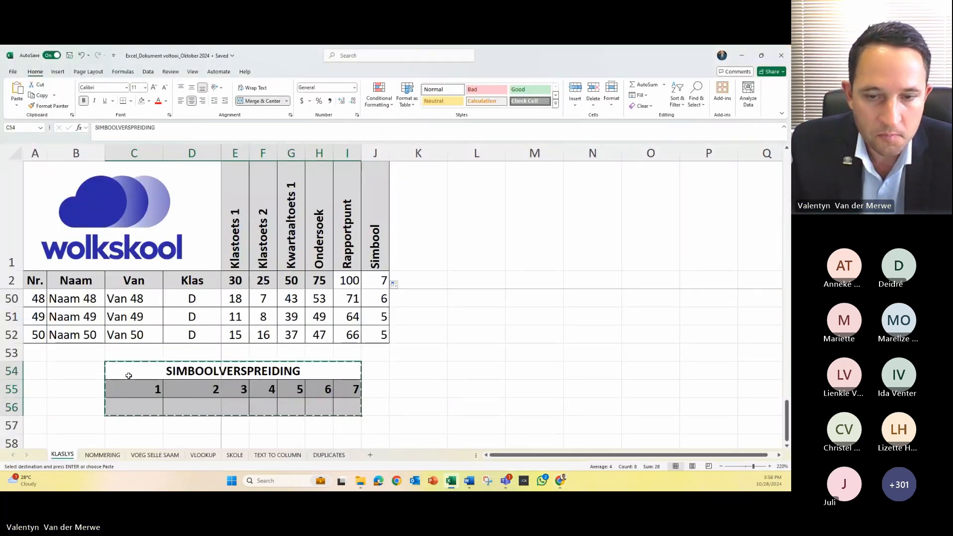
pyautogui.moveTo(171, 381); pyautogui.dragTo(140, 409)
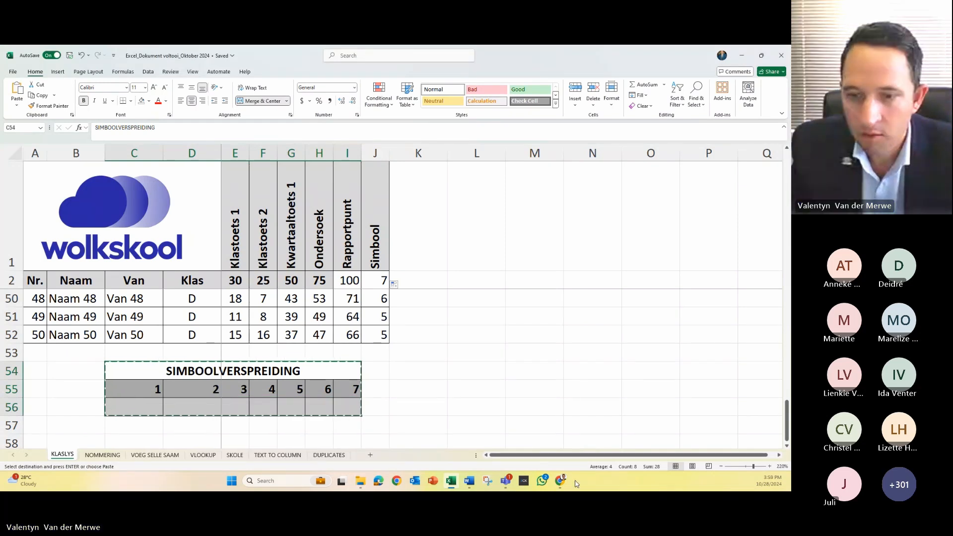
pyautogui.moveTo(560, 483)
pyautogui.click(645, 432)
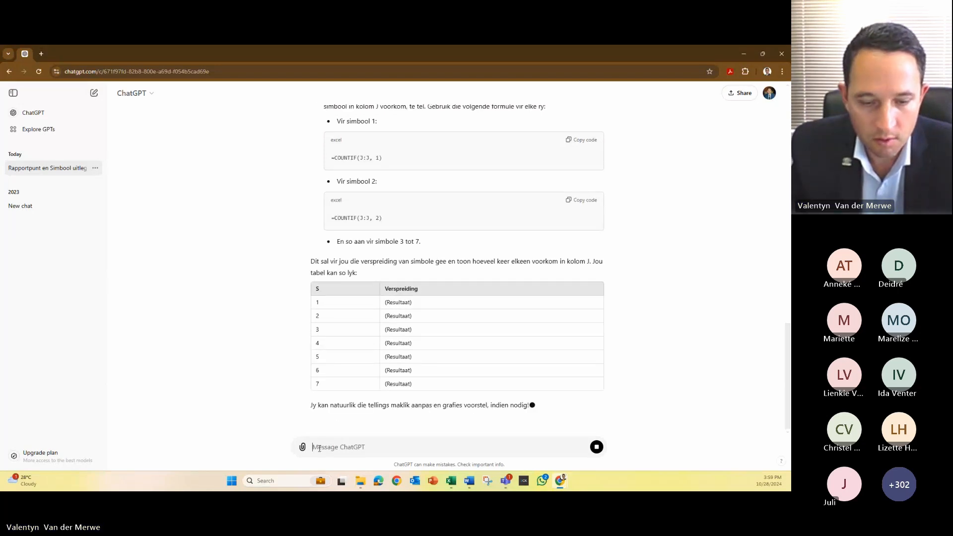
# Step: Discard the accidentally pasted table text and scroll back through the sent SIMBOOLVERSPREIDING question
pyautogui.hotkey('ctrl', 'v')
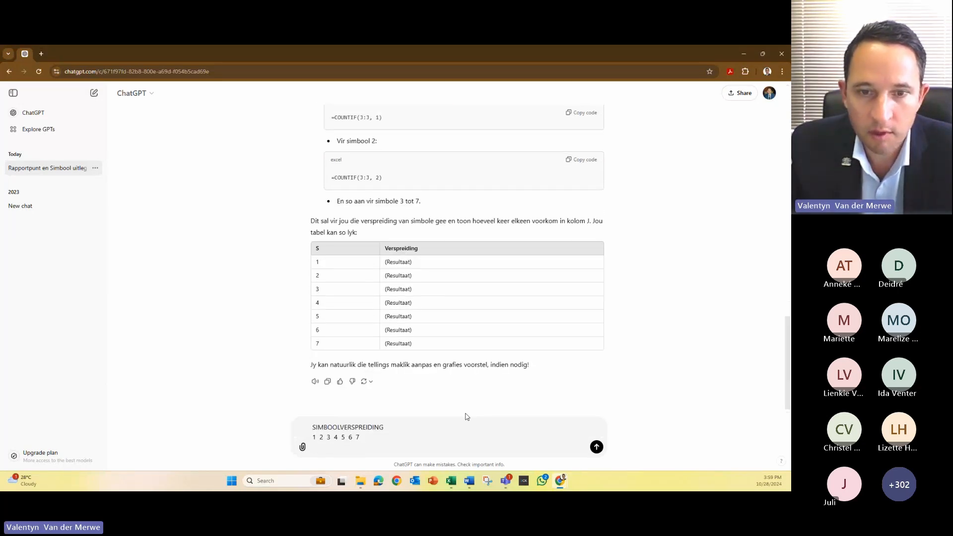
pyautogui.moveTo(373, 448); pyautogui.dragTo(280, 427)
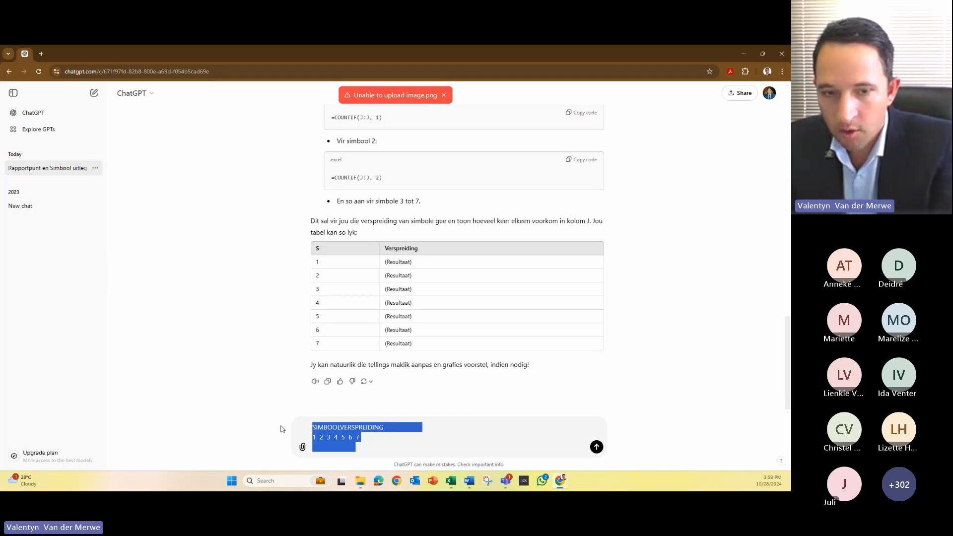
pyautogui.press('BackSpace')
pyautogui.scroll(3, 280, 429)
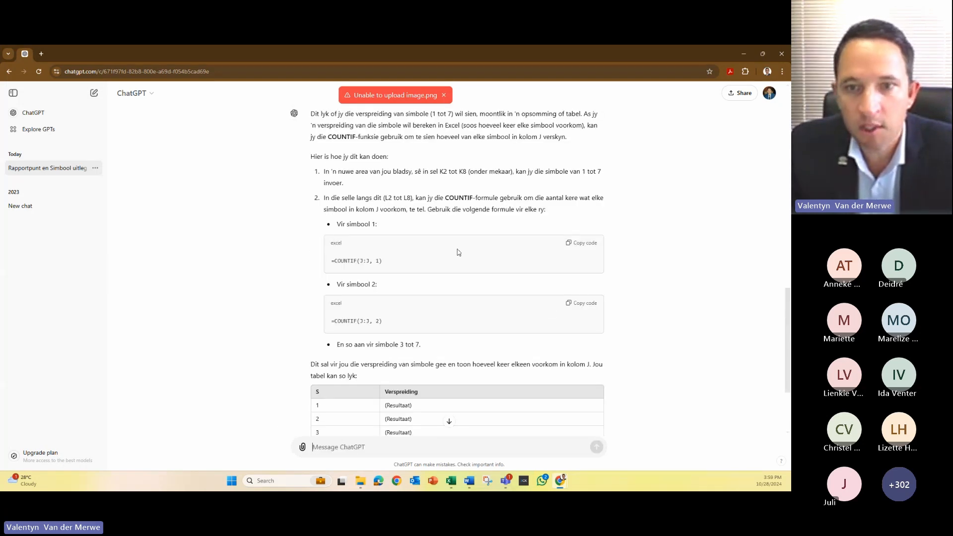
pyautogui.scroll(3, 458, 252)
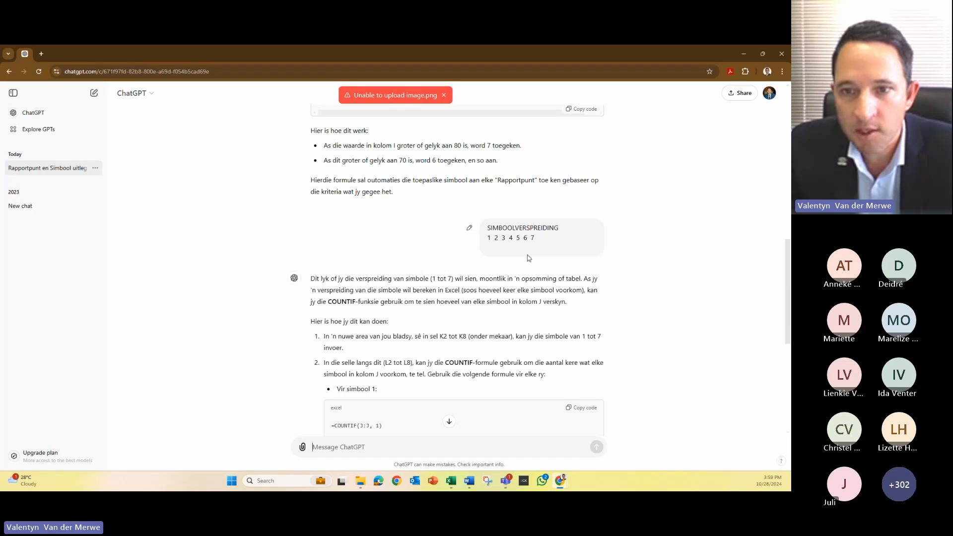
pyautogui.moveTo(488, 228); pyautogui.dragTo(561, 228)
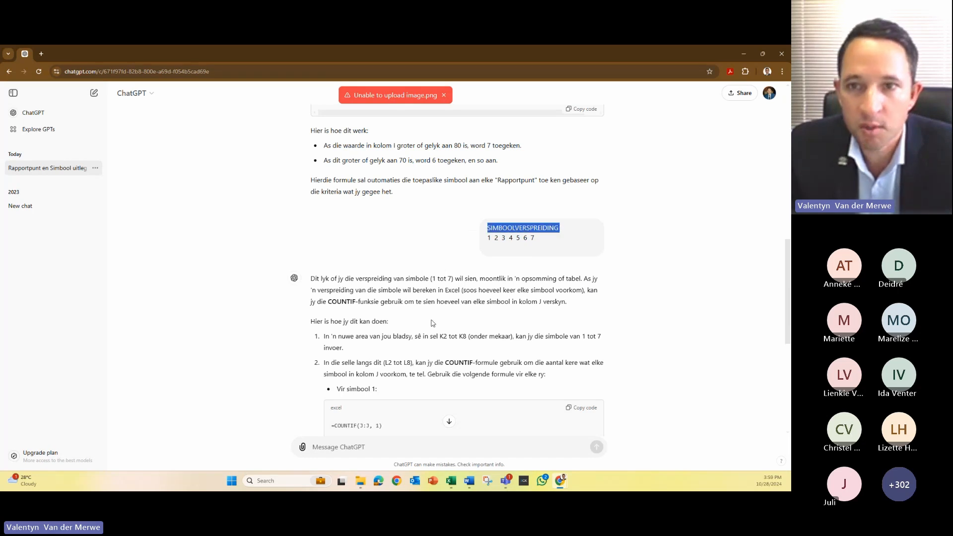
pyautogui.scroll(4, 569, 256)
pyautogui.scroll(2, 549, 244)
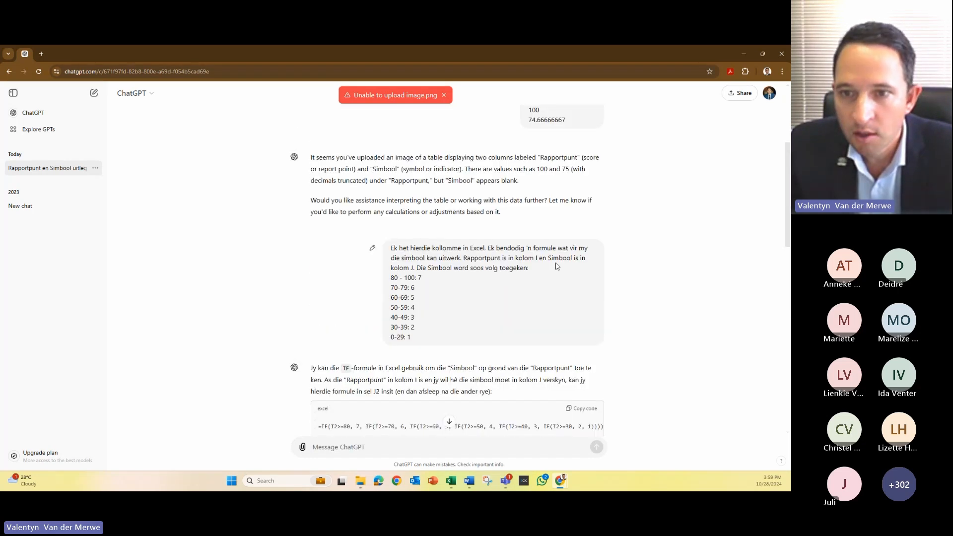
pyautogui.moveTo(551, 259); pyautogui.dragTo(564, 263)
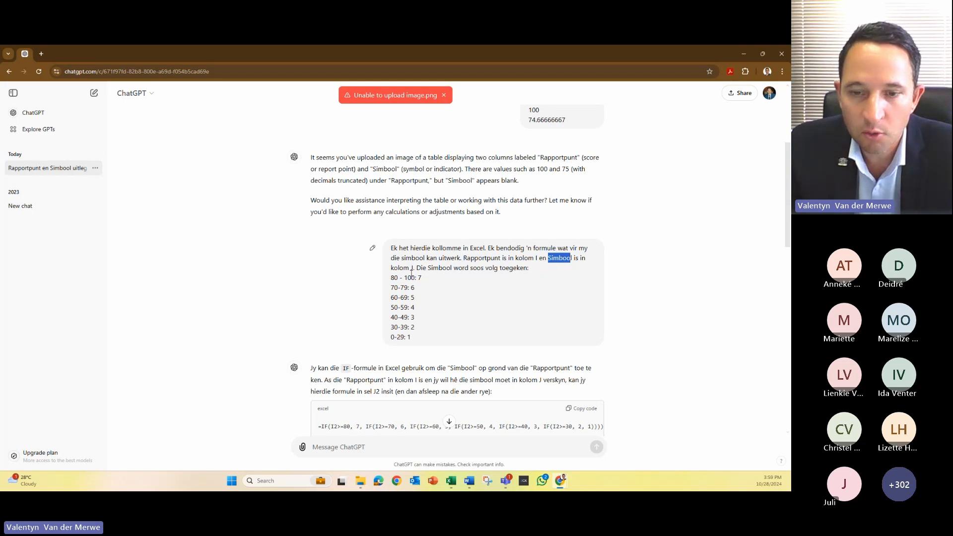
pyautogui.scroll(-10, 471, 318)
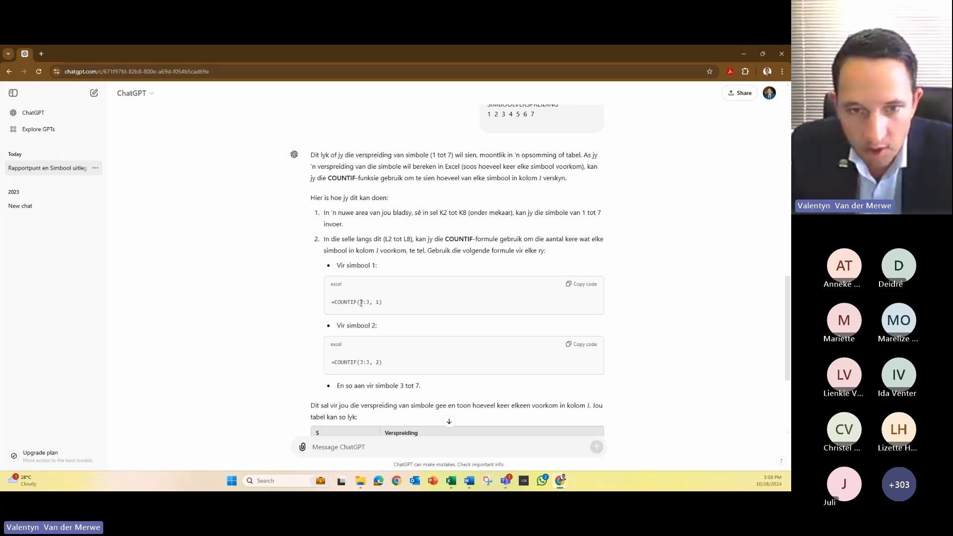
# Step: Copy the =COUNTIF(J:J, 1) formula from ChatGPT's reply into the clipboard for Excel
pyautogui.doubleClick(362, 302)
pyautogui.click(460, 299)
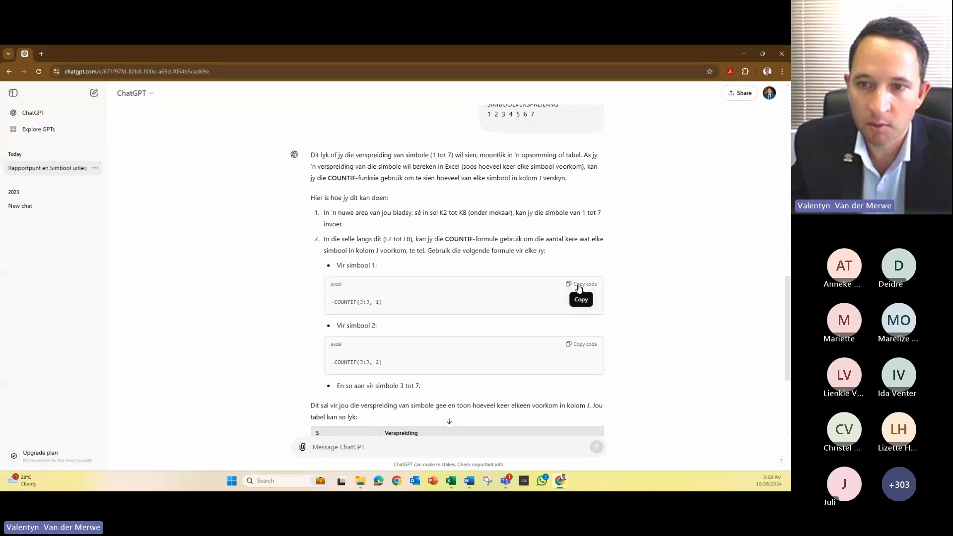
pyautogui.click(579, 288)
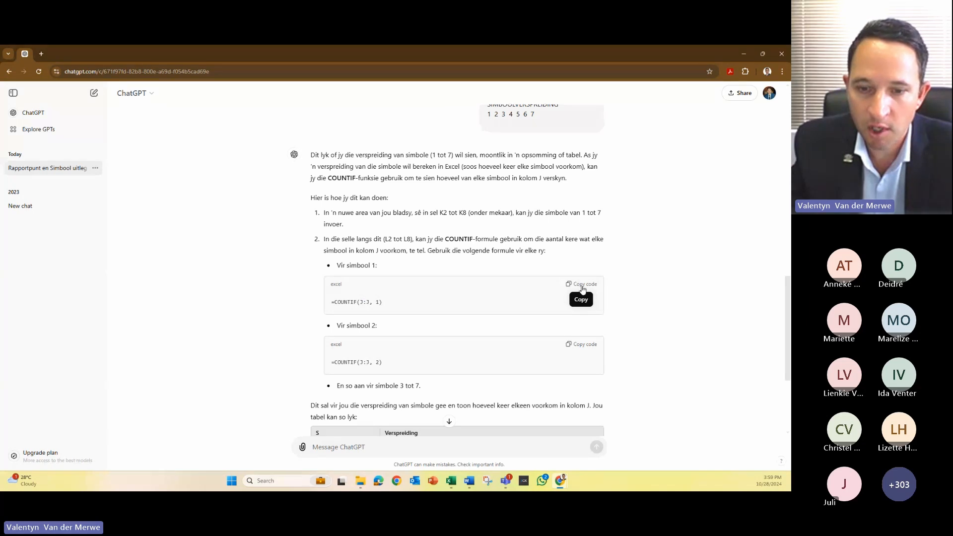
pyautogui.click(451, 485)
# Step: Paste =COUNTIF(J:J, 1) into C56 and fill it across to I56
pyautogui.click(147, 403)
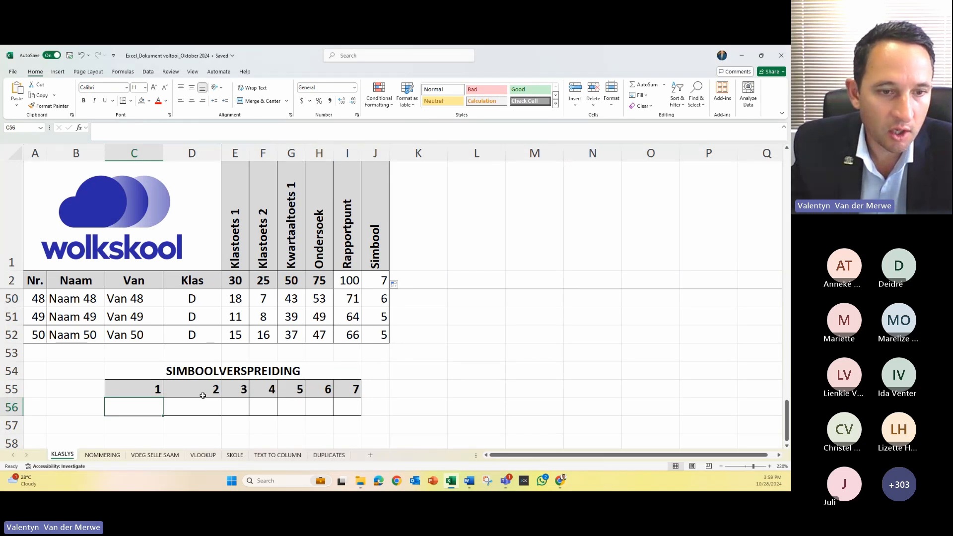
pyautogui.hotkey('ctrl', 'v')
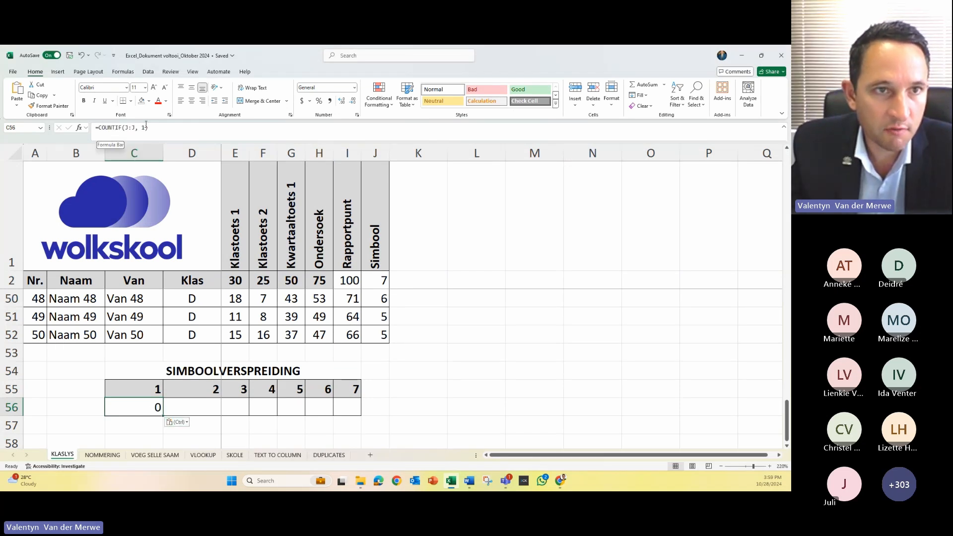
pyautogui.click(193, 405)
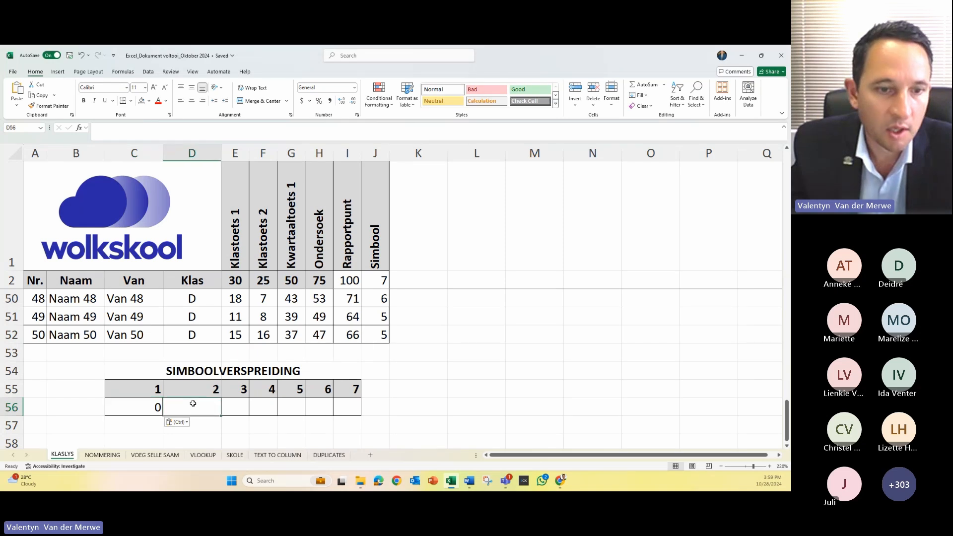
pyautogui.click(136, 407)
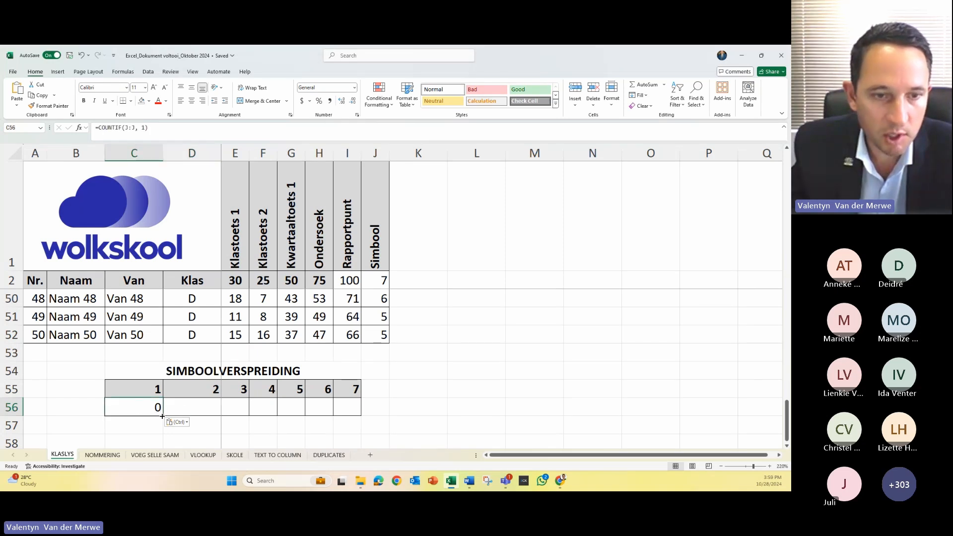
pyautogui.moveTo(162, 416); pyautogui.dragTo(140, 409)
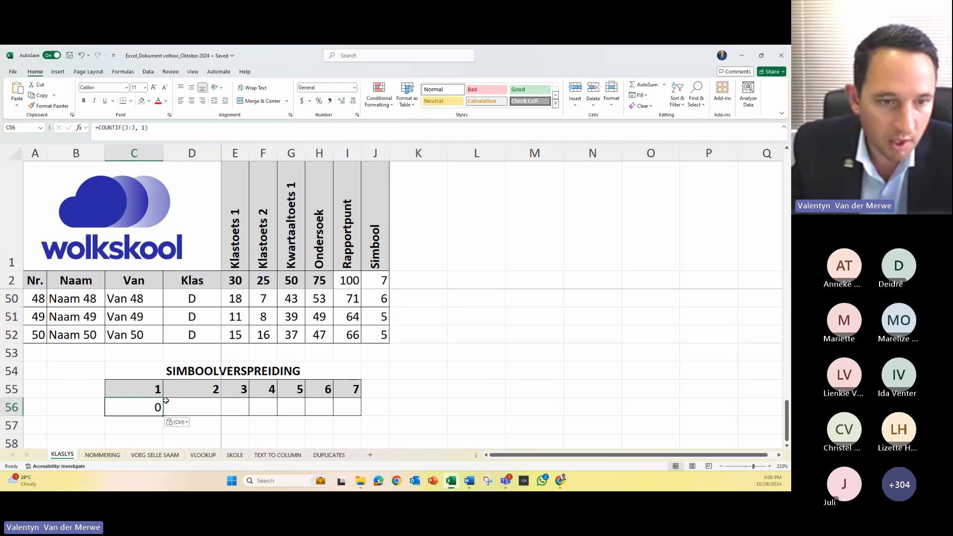
pyautogui.moveTo(162, 416); pyautogui.dragTo(359, 413)
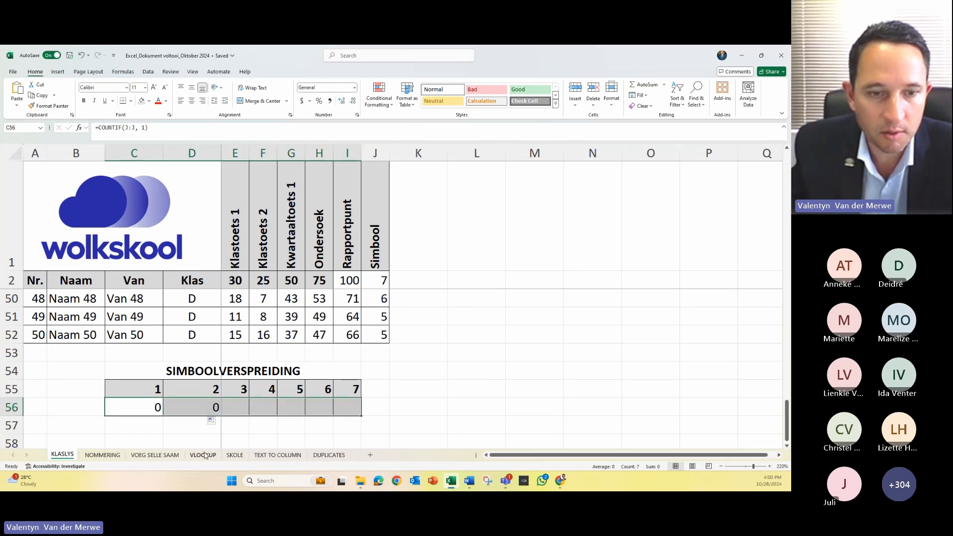
# Step: Inspect the copied formulas in D56 and C56 to check their column ranges
pyautogui.click(205, 403)
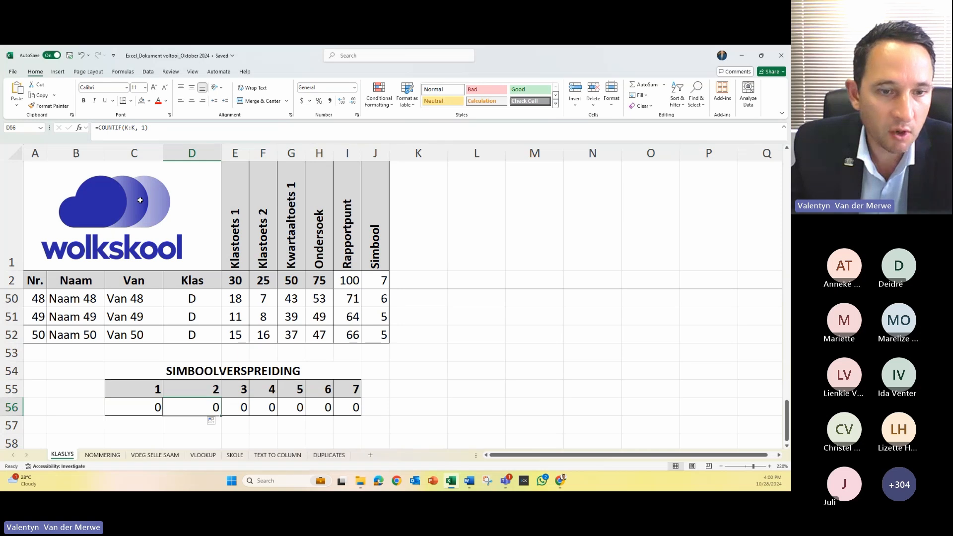
pyautogui.doubleClick(194, 402)
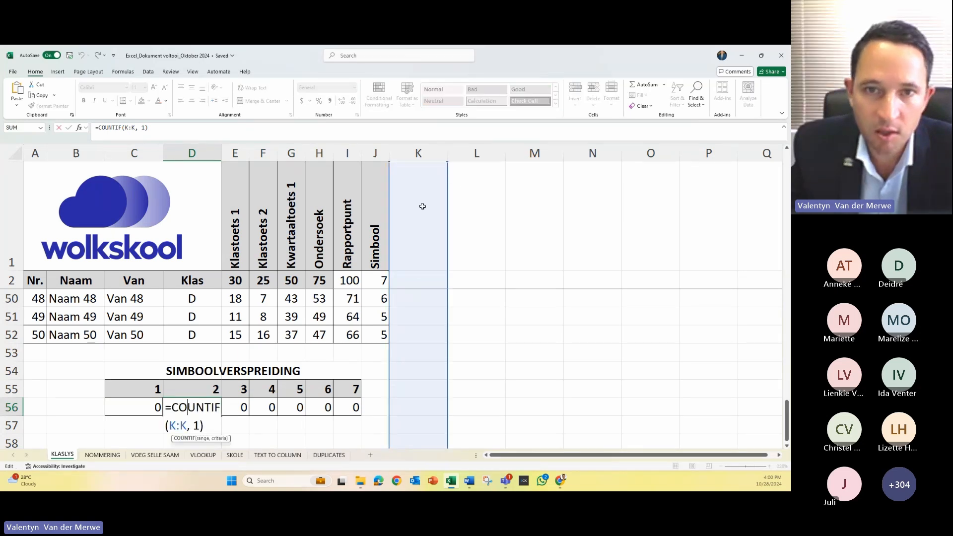
pyautogui.press('Return')
pyautogui.click(149, 405)
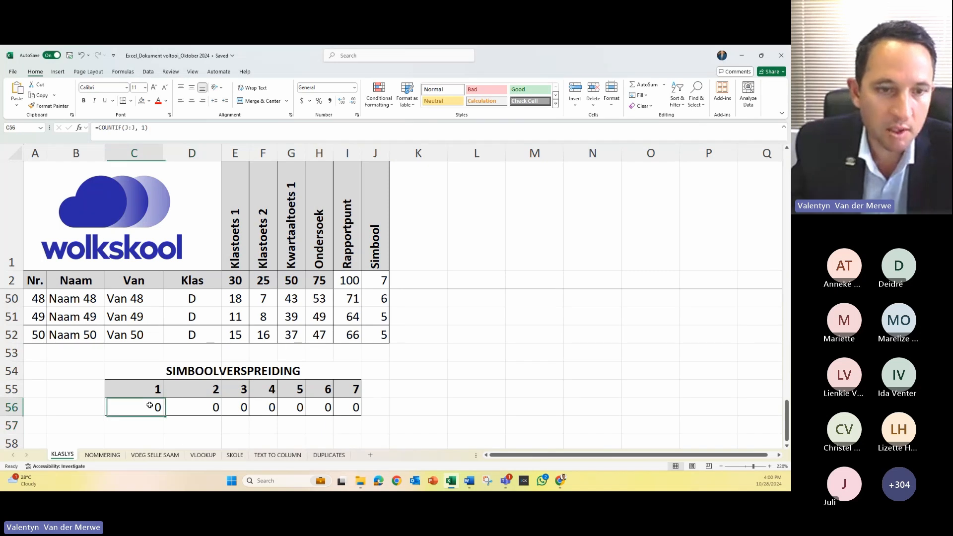
pyautogui.click(123, 128)
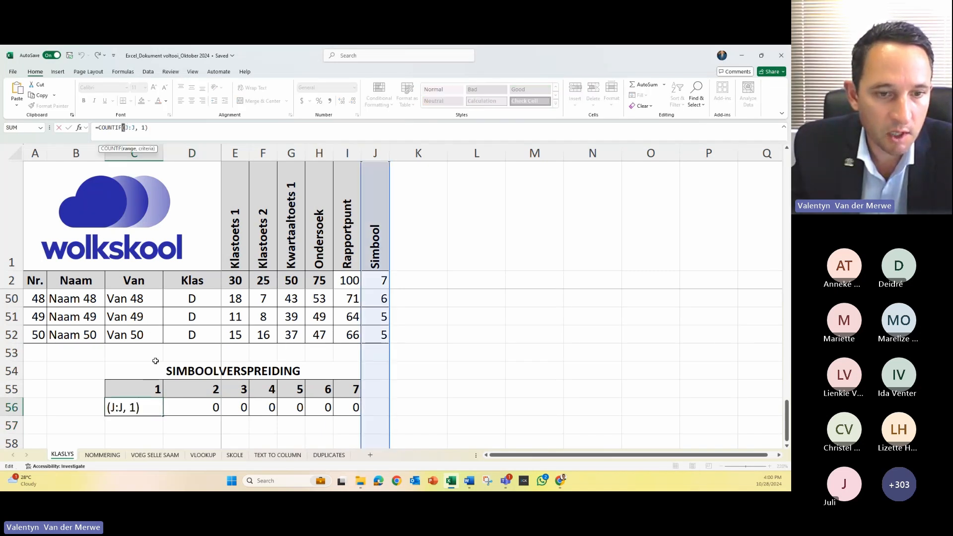
pyautogui.click(197, 408)
pyautogui.click(136, 411)
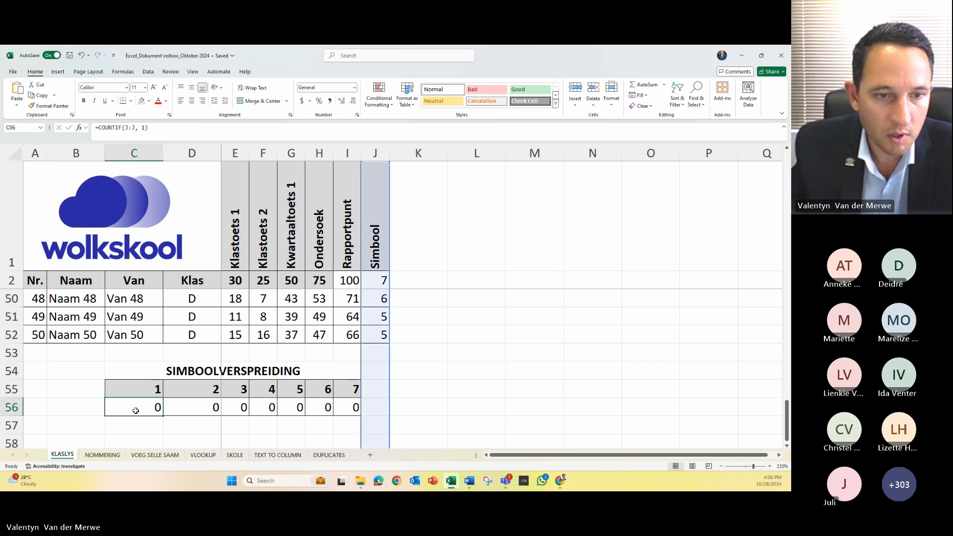
# Step: Lock C56's reference as $J:$J and copy the fixed formula across to I56
pyautogui.doubleClick(135, 411)
pyautogui.moveTo(166, 408); pyautogui.dragTo(178, 412)
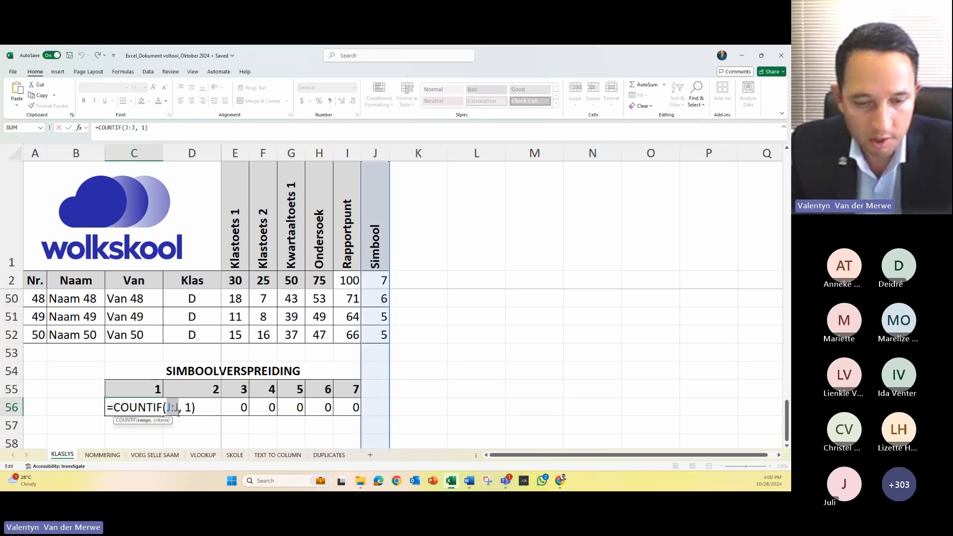
pyautogui.press('F4')
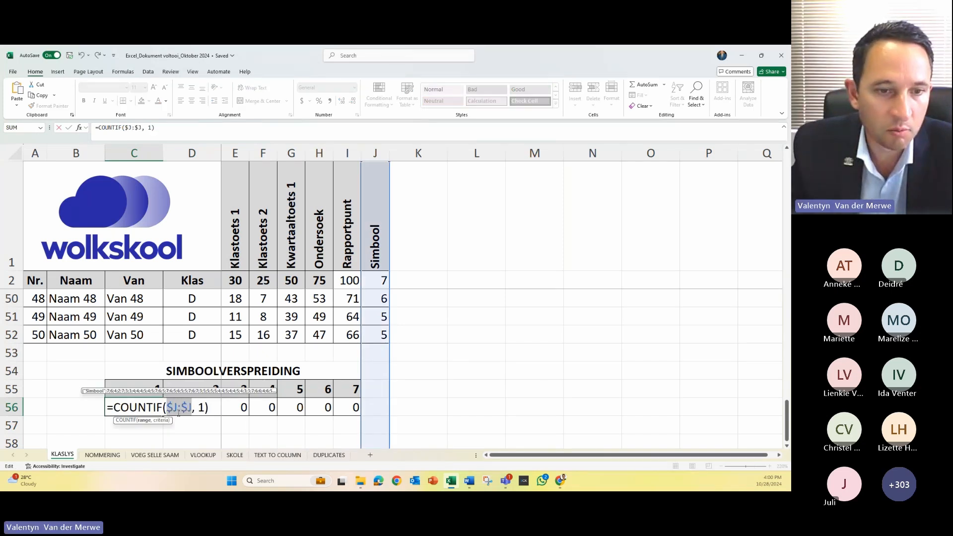
pyautogui.press('Return')
pyautogui.click(159, 411)
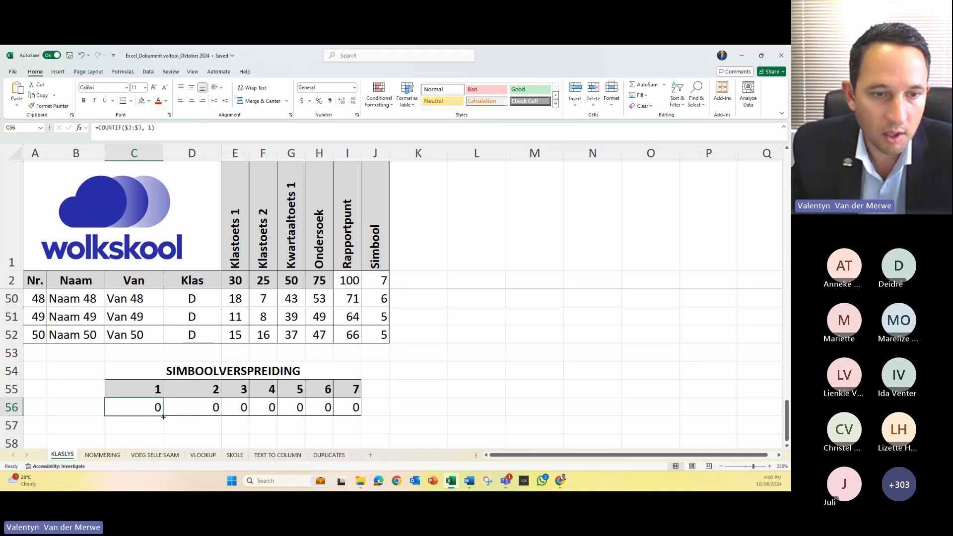
pyautogui.moveTo(163, 417); pyautogui.dragTo(353, 419)
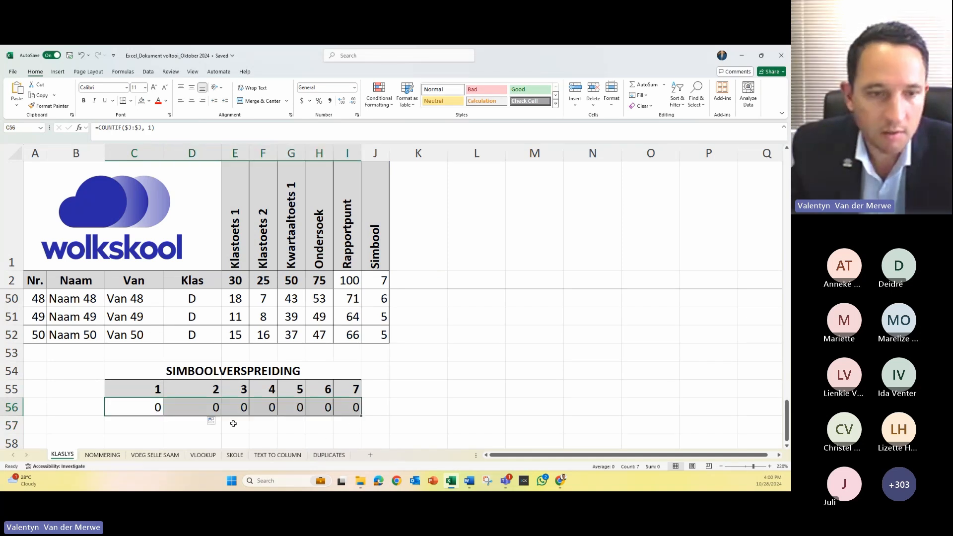
# Step: Change the COUNTIF criteria in D56, E56 and F56 to 2, 3 and 4
pyautogui.click(210, 409)
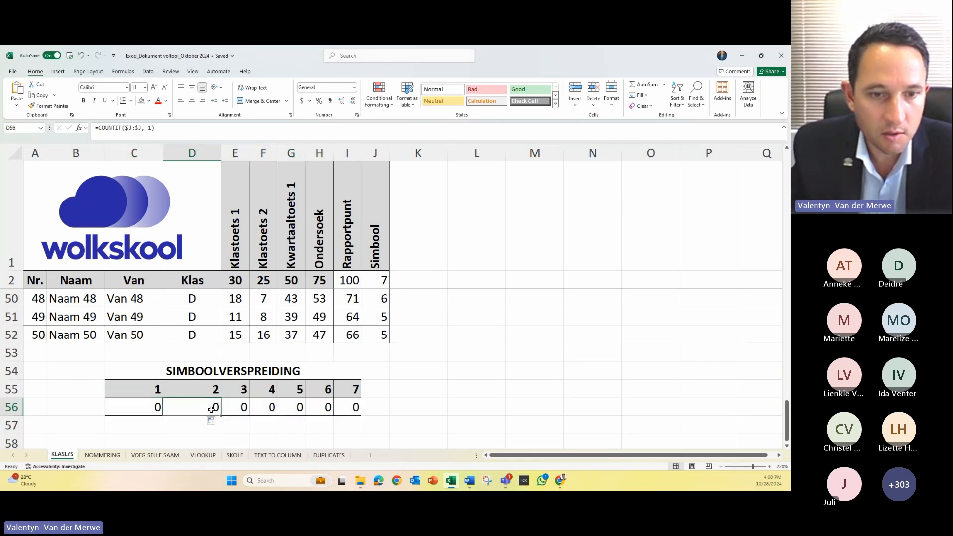
pyautogui.doubleClick(211, 409)
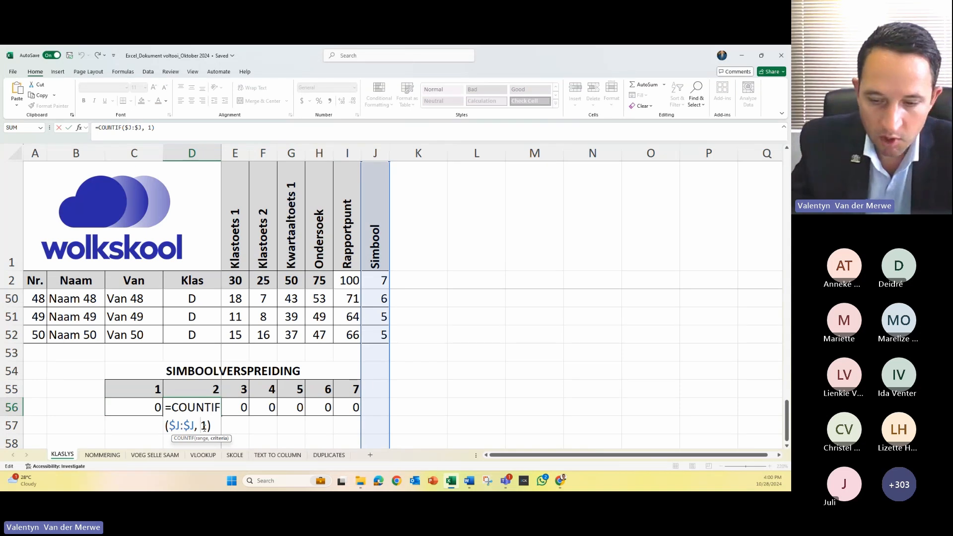
pyautogui.write('2')
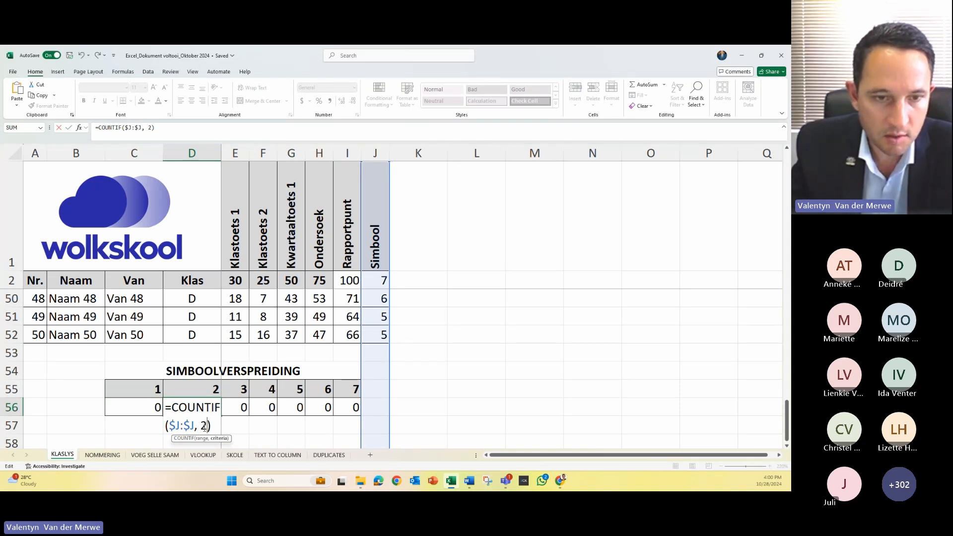
pyautogui.click(240, 408)
pyautogui.doubleClick(240, 408)
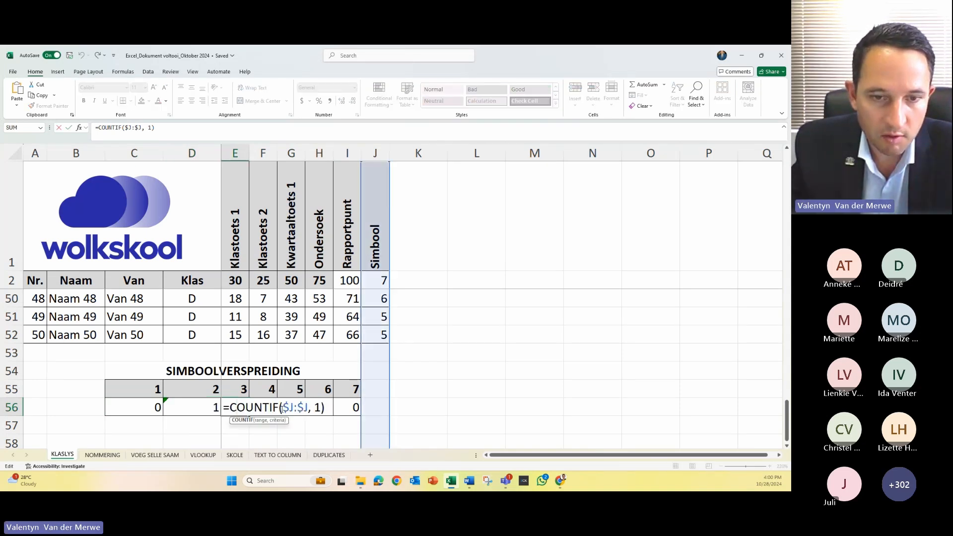
pyautogui.click(315, 408)
pyautogui.write('3')
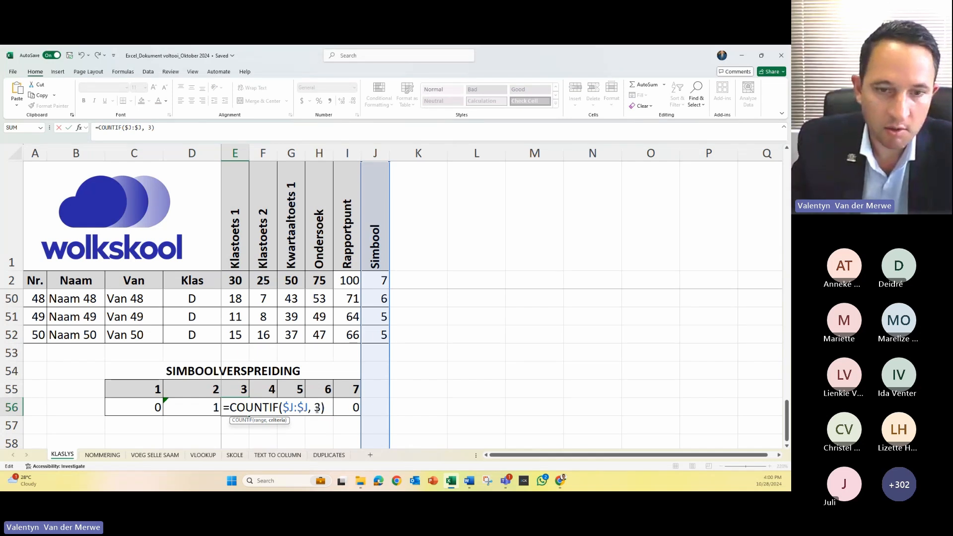
pyautogui.press('Return')
pyautogui.doubleClick(266, 410)
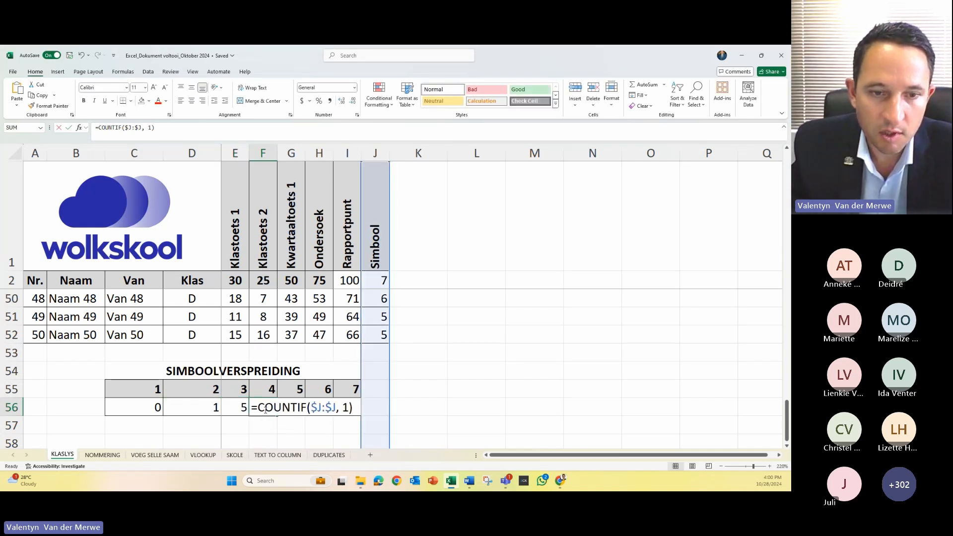
pyautogui.doubleClick(345, 407)
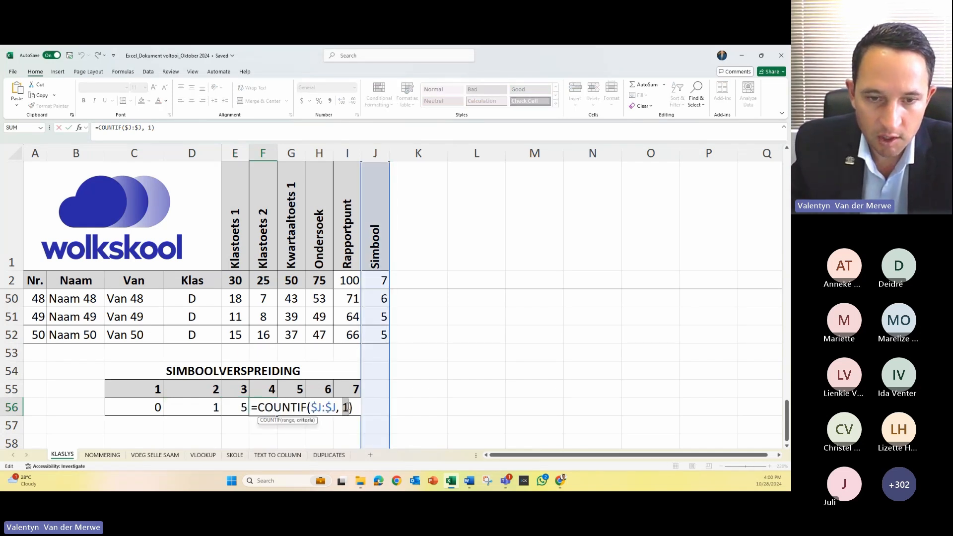
pyautogui.write('4')
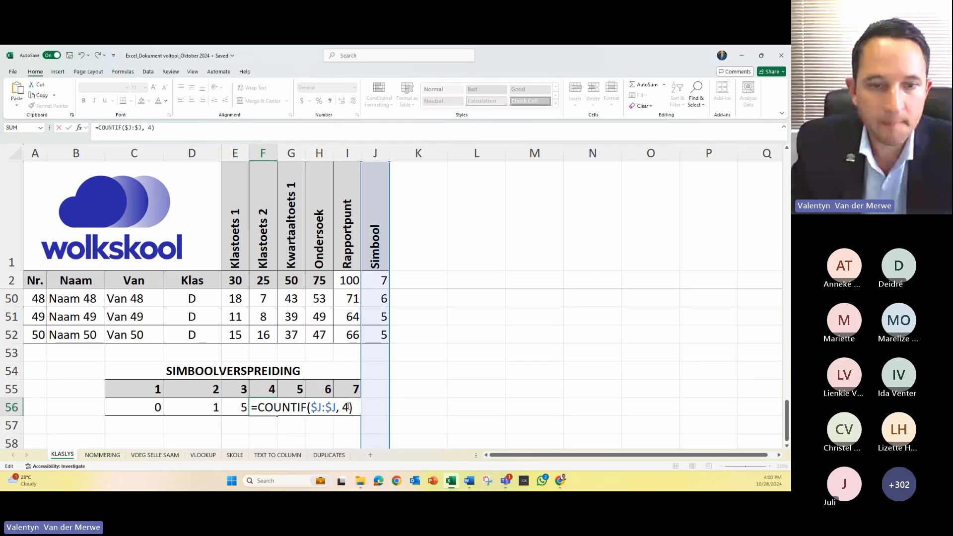
pyautogui.press('Return')
# Step: Set the G56, H56 and I56 criteria to 5, 6 and 7, then select C56:I56 to check the total
pyautogui.doubleClick(293, 407)
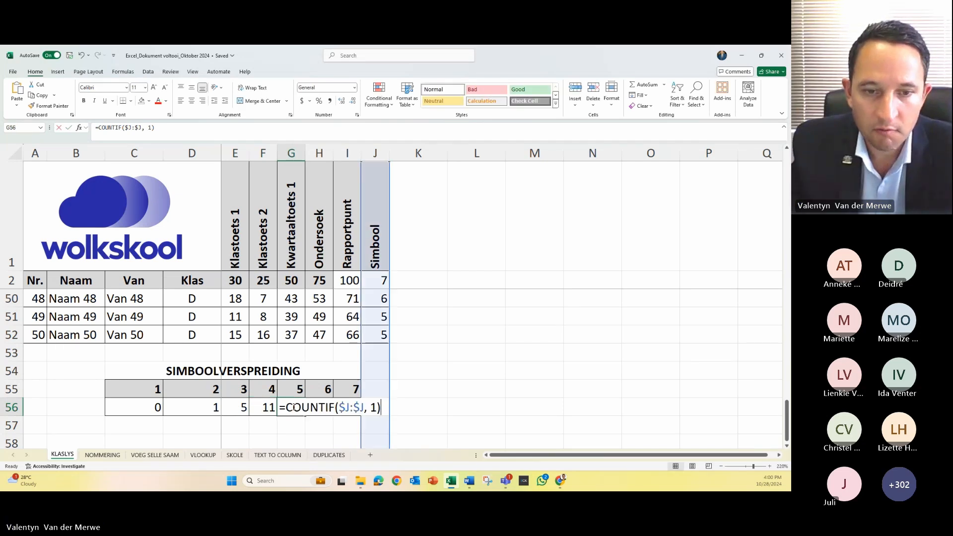
pyautogui.doubleClick(373, 407)
pyautogui.write('5')
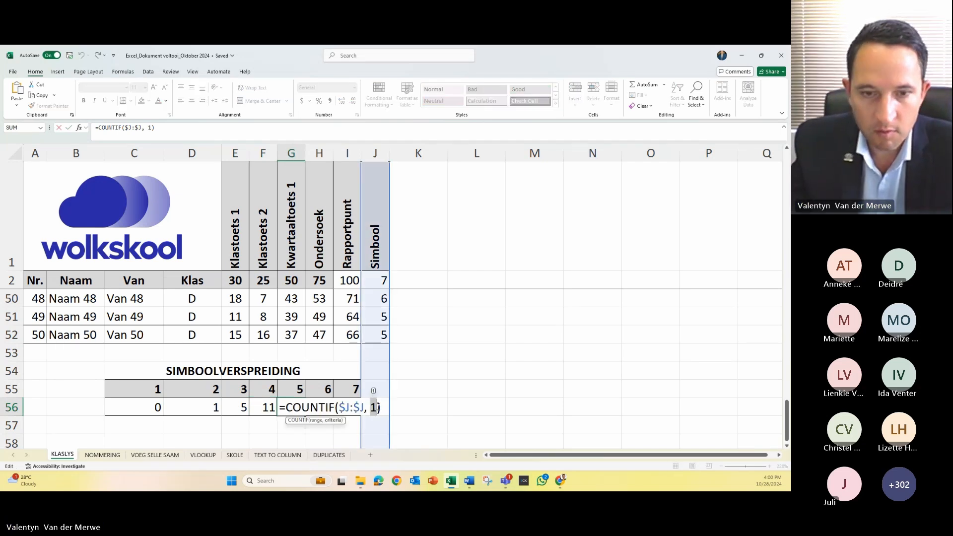
pyautogui.press('Return')
pyautogui.press('F2')
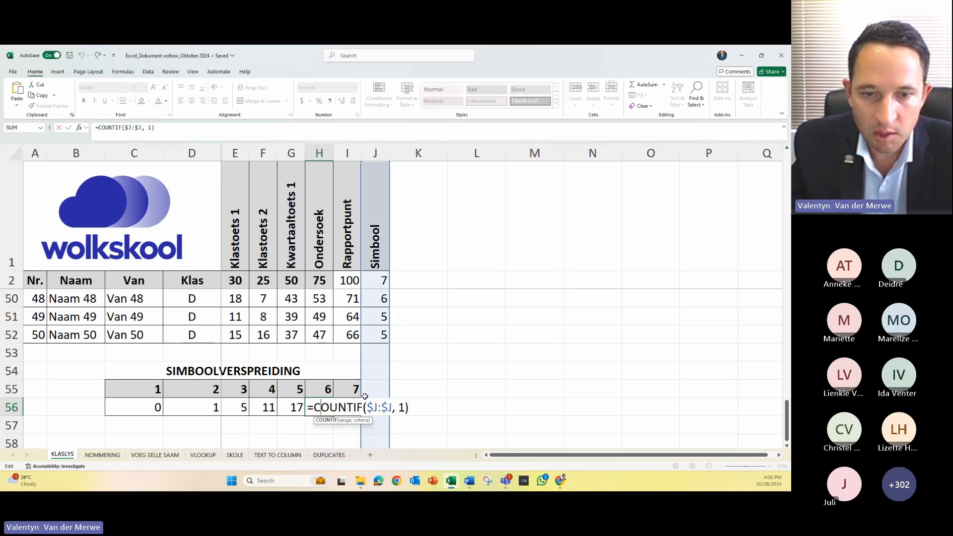
pyautogui.doubleClick(401, 407)
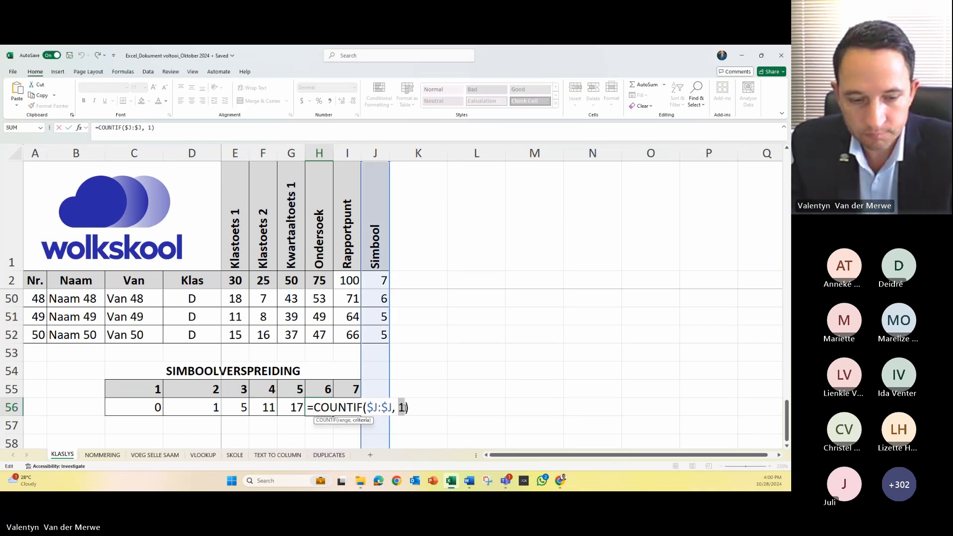
pyautogui.write('6')
pyautogui.press('Return')
pyautogui.press('F2')
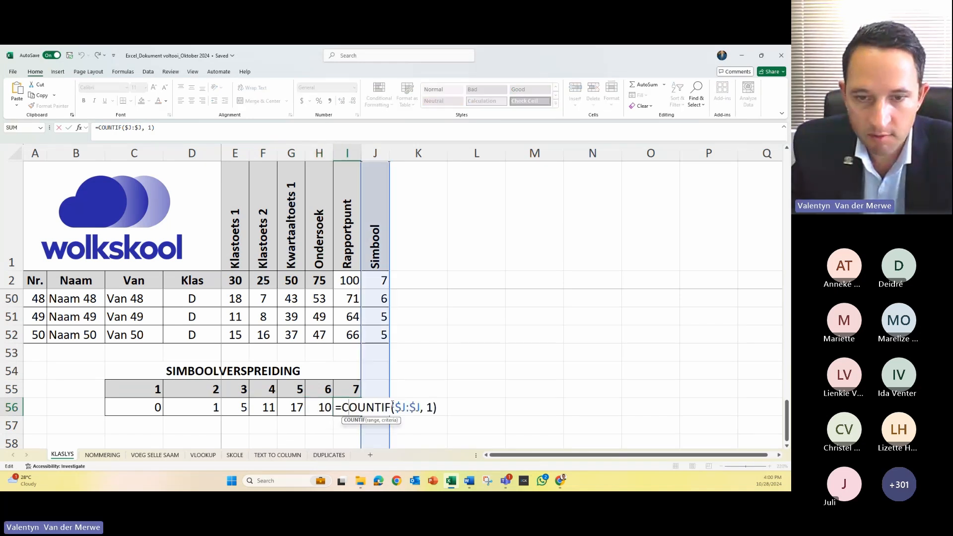
pyautogui.doubleClick(430, 407)
pyautogui.write('7')
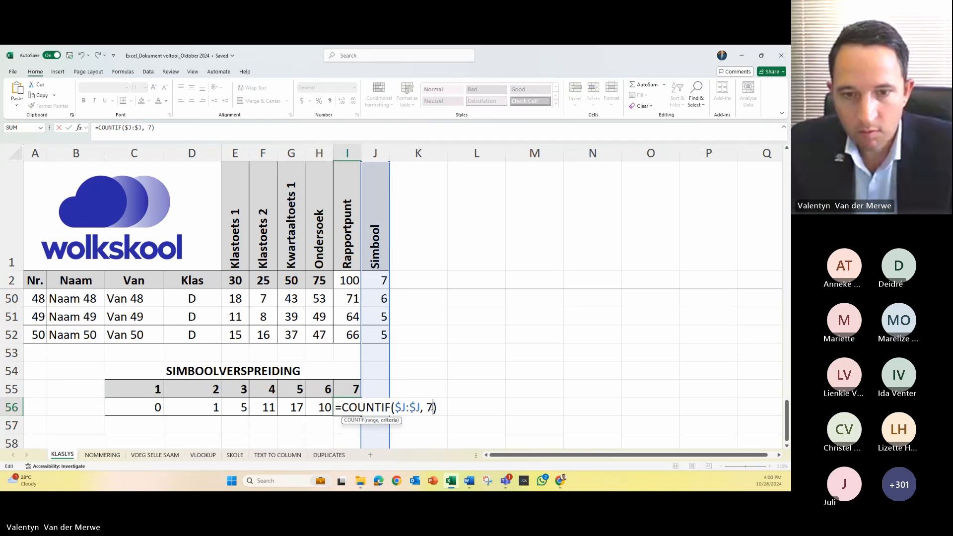
pyautogui.click(220, 424)
pyautogui.click(169, 407)
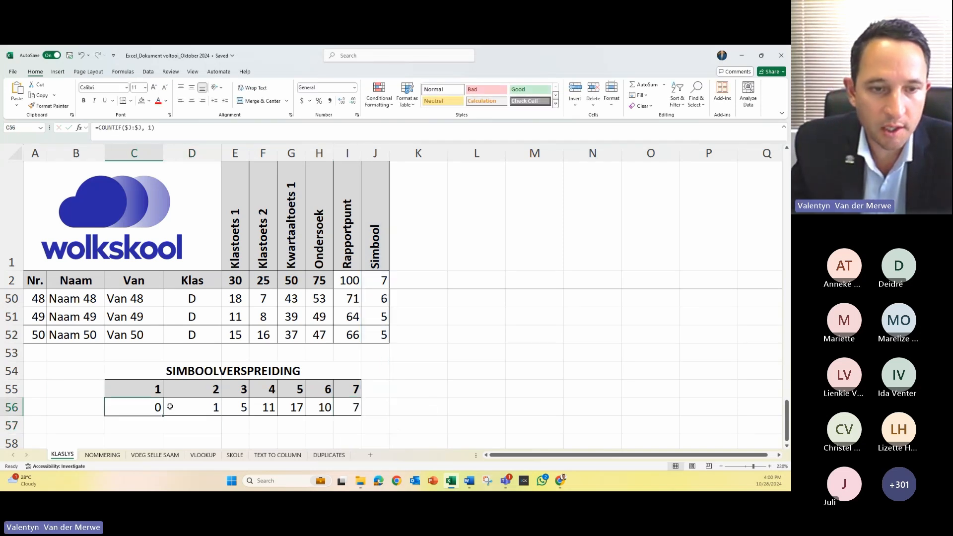
pyautogui.moveTo(170, 406); pyautogui.dragTo(341, 411)
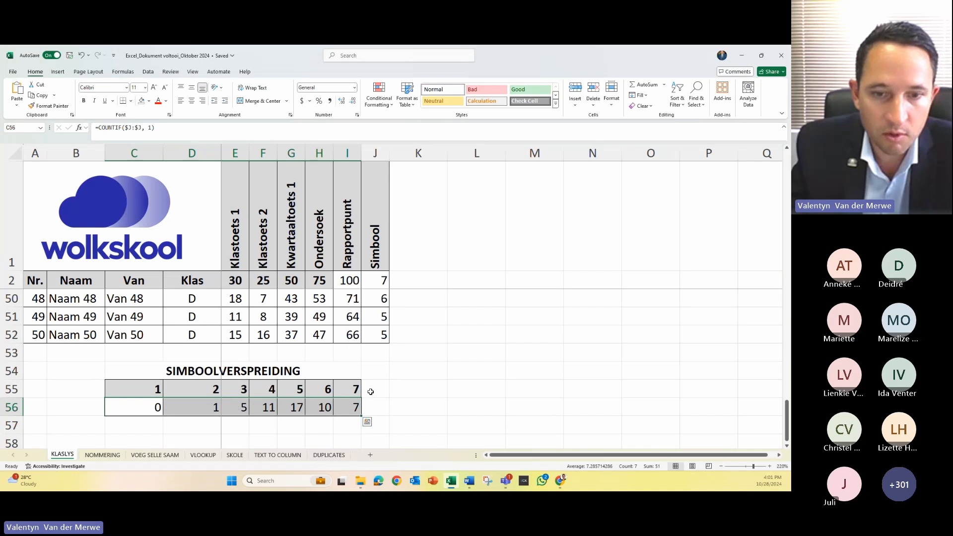
# Step: Clear the stray symbol in J2 and confirm the symbol 7 count drops to 6, totalling 50
pyautogui.scroll(9, 387, 359)
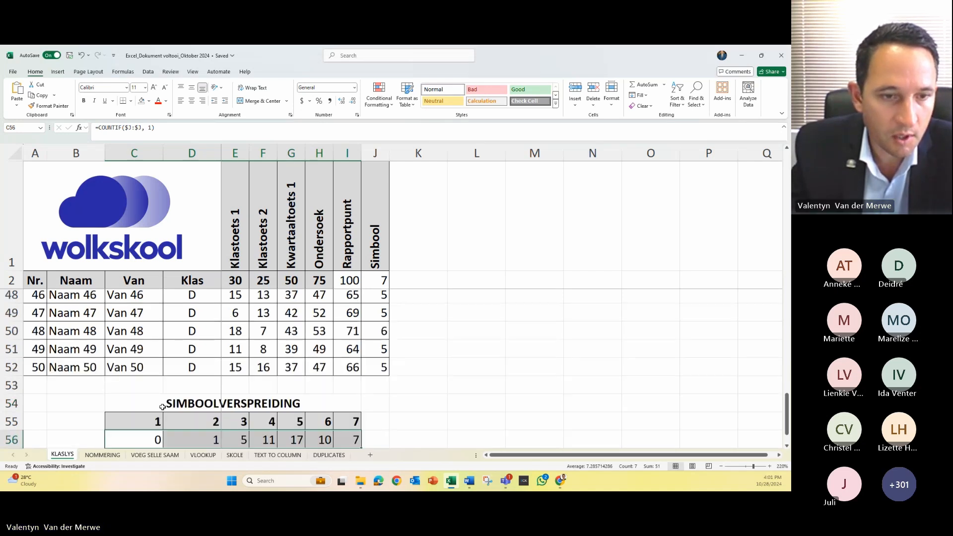
pyautogui.scroll(7, 356, 374)
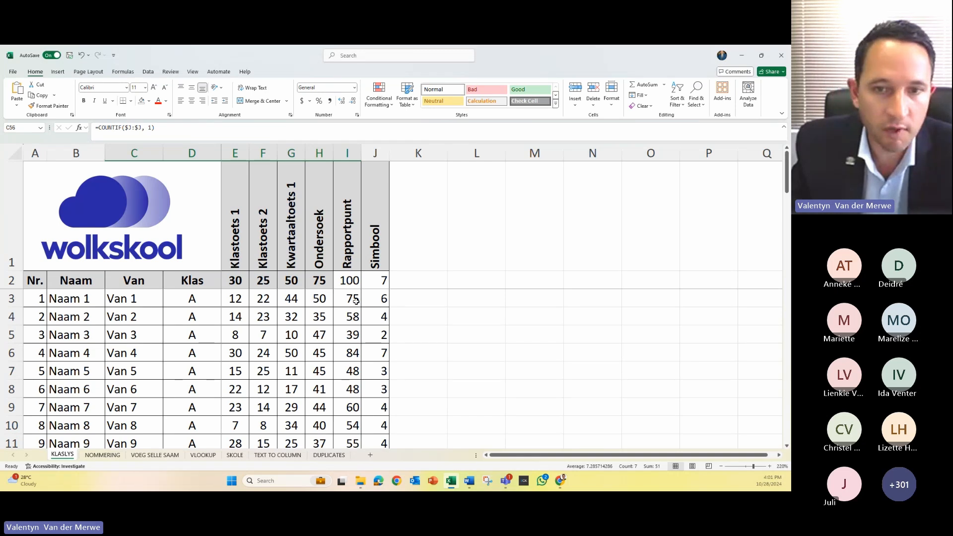
pyautogui.click(374, 280)
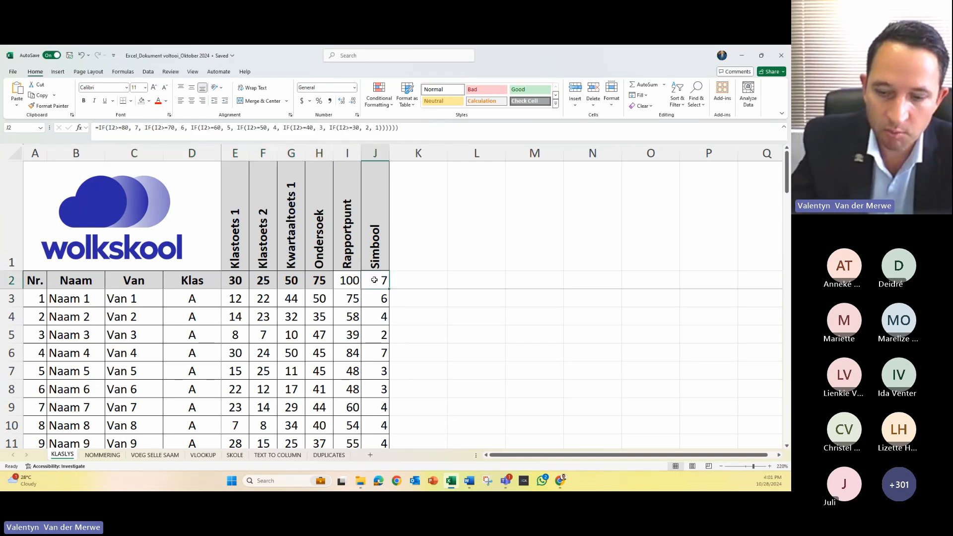
pyautogui.press('Delete')
pyautogui.scroll(-8, 322, 316)
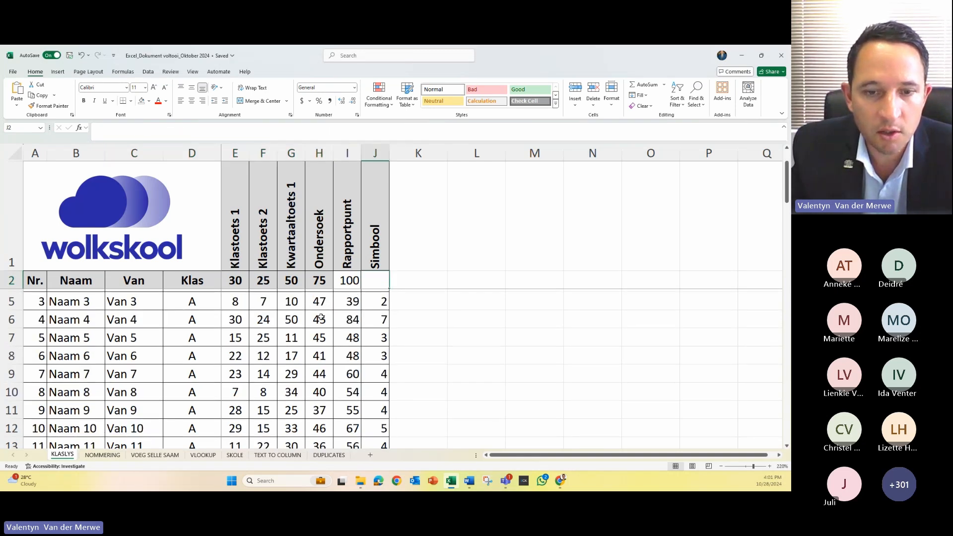
pyautogui.scroll(-11, 240, 366)
pyautogui.scroll(2, 240, 366)
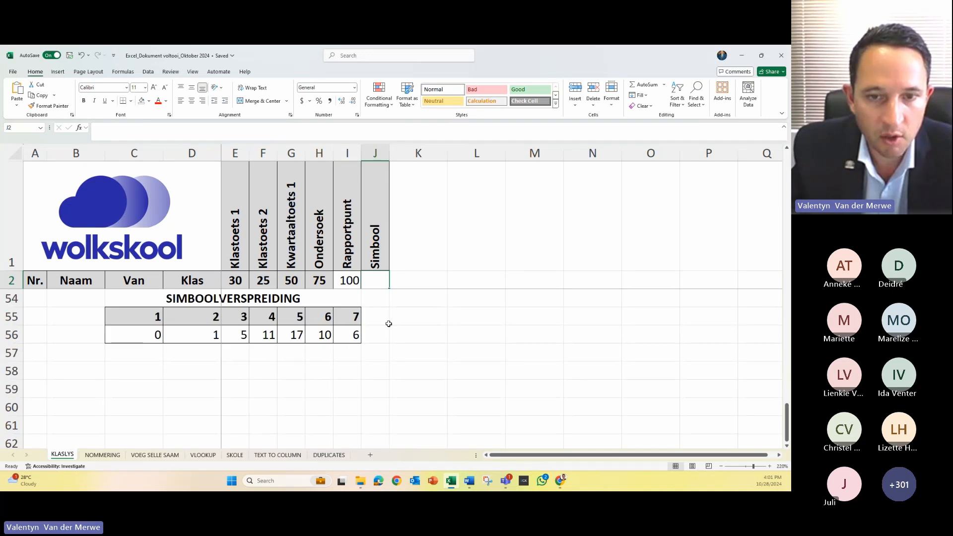
pyautogui.click(349, 335)
pyautogui.moveTo(154, 335); pyautogui.dragTo(350, 336)
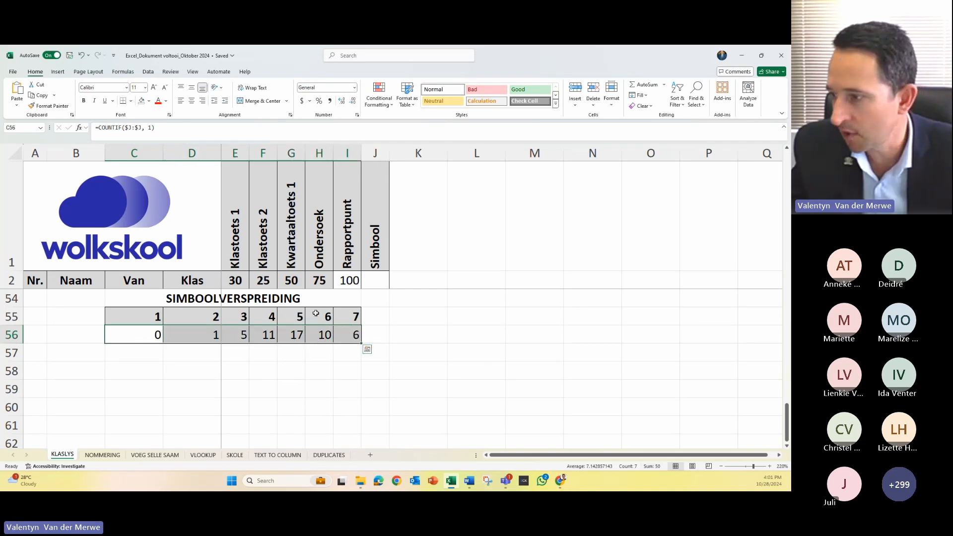
pyautogui.click(233, 372)
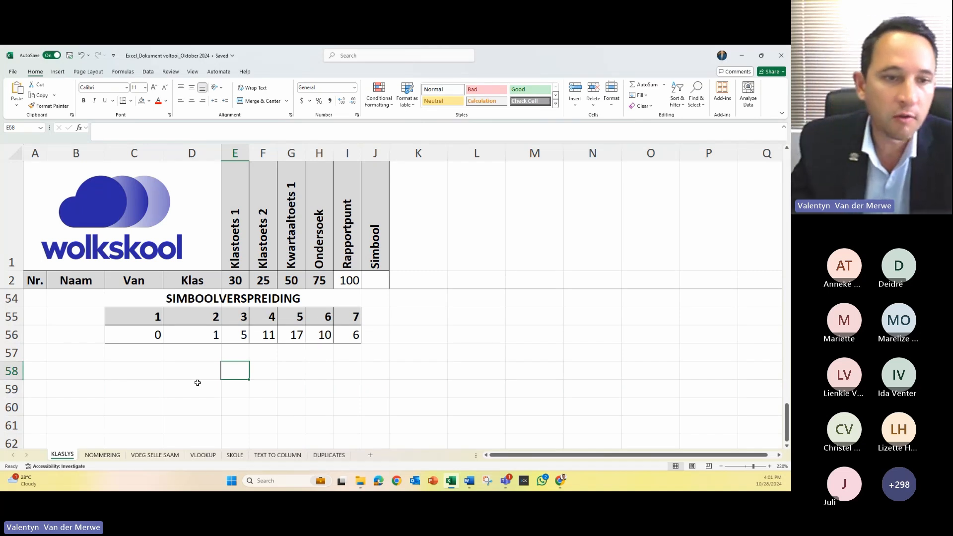
pyautogui.click(147, 326)
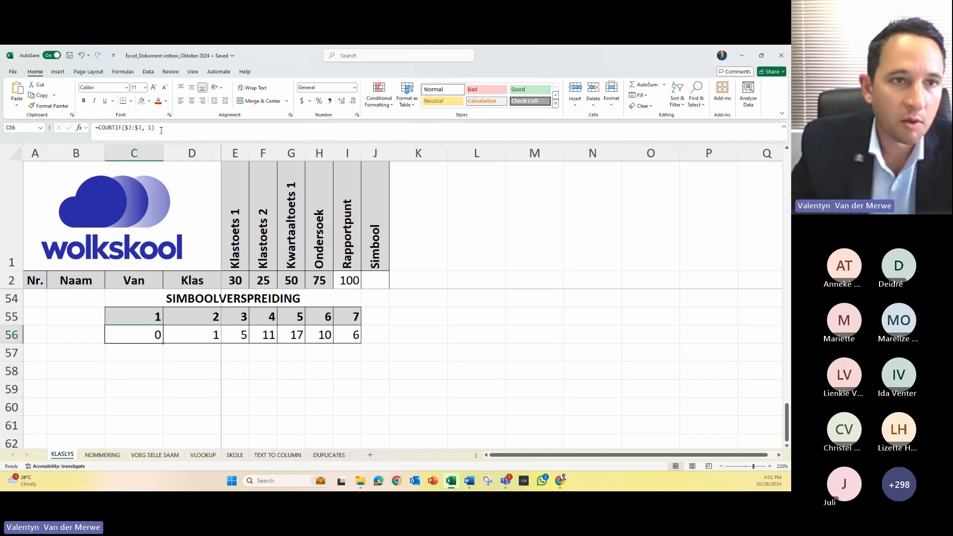
pyautogui.doubleClick(149, 335)
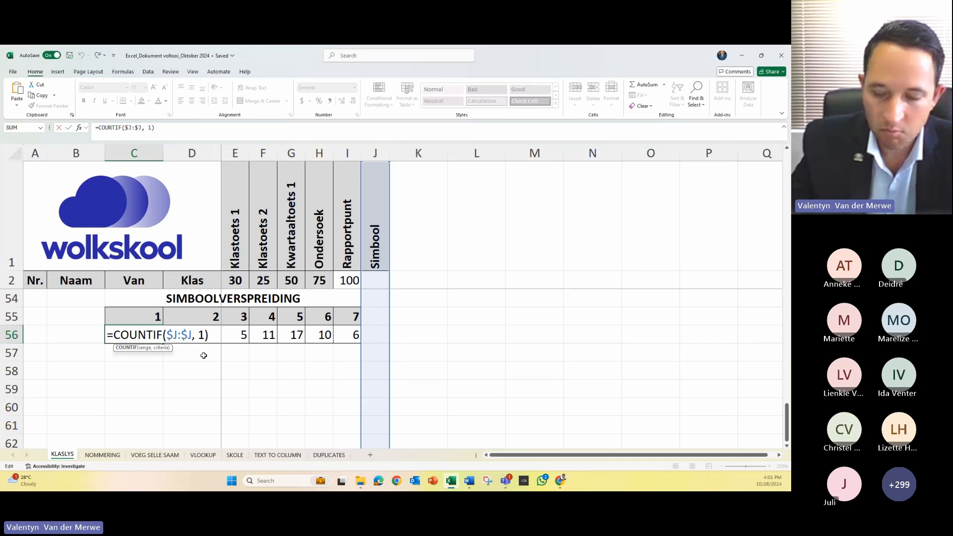
pyautogui.press('Return')
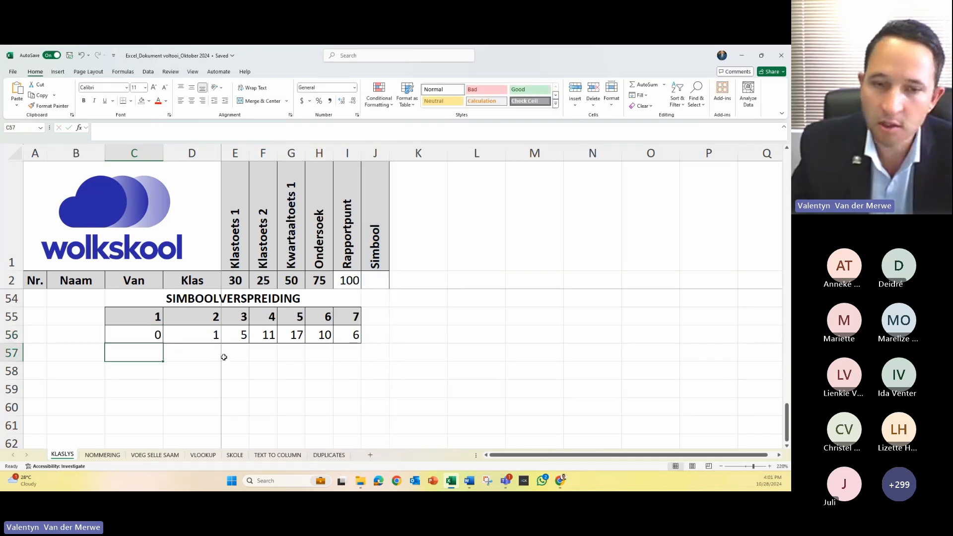
pyautogui.scroll(15, 328, 361)
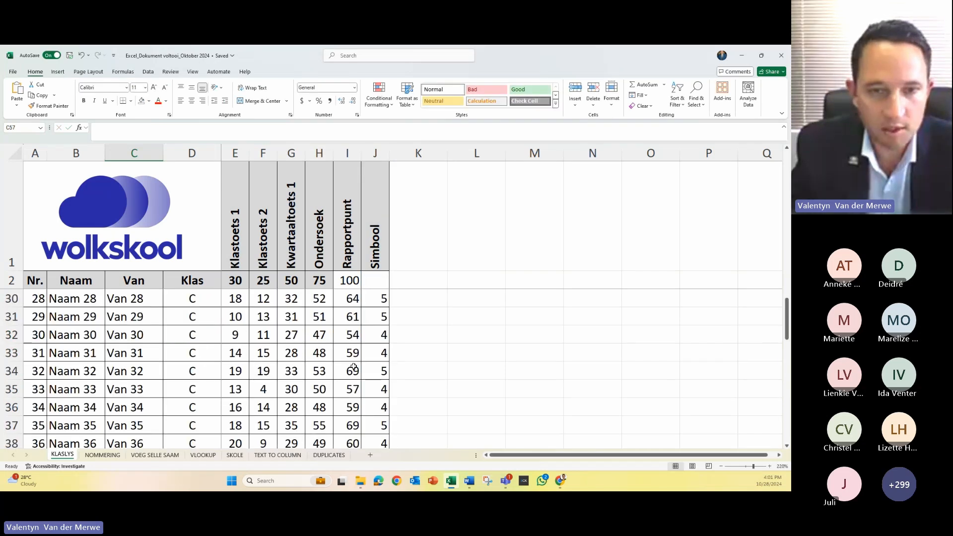
pyautogui.scroll(2, 336, 362)
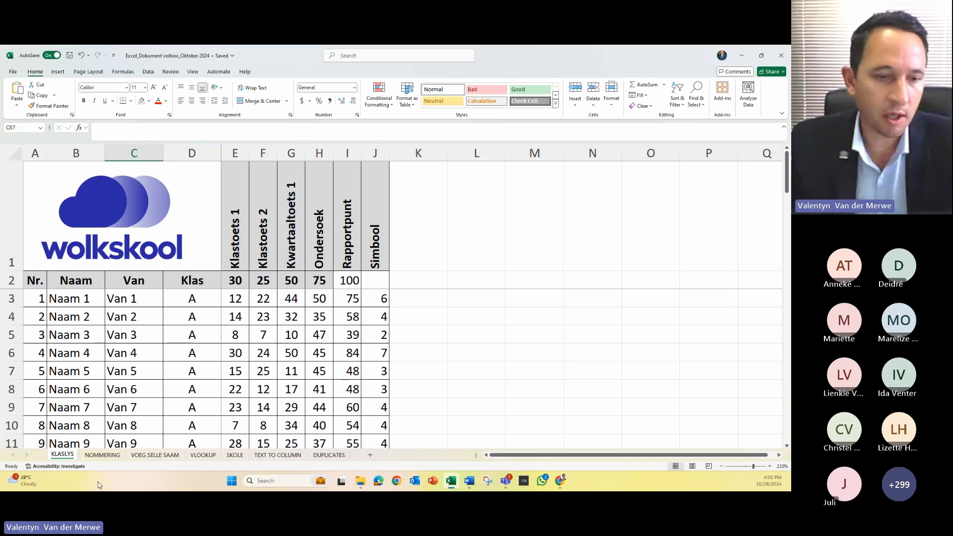
# Step: Open the VOEG SELLE SAAM sheet and point out its Naam and Van columns
pyautogui.click(155, 454)
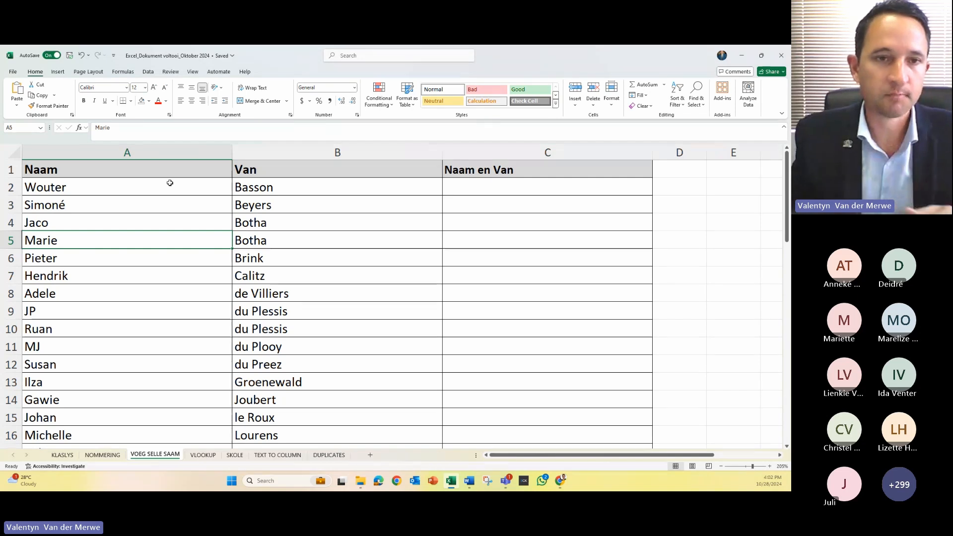
pyautogui.click(107, 167)
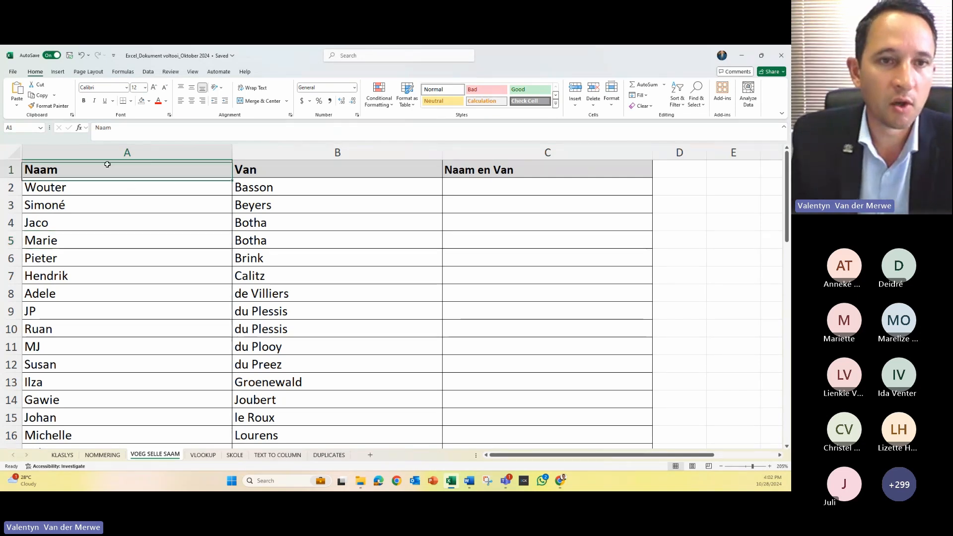
pyautogui.click(301, 171)
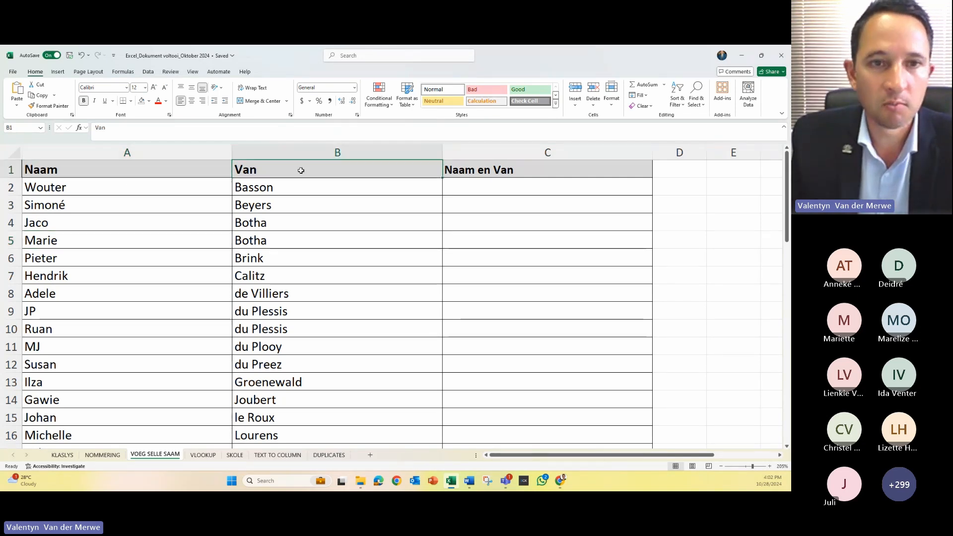
pyautogui.click(474, 189)
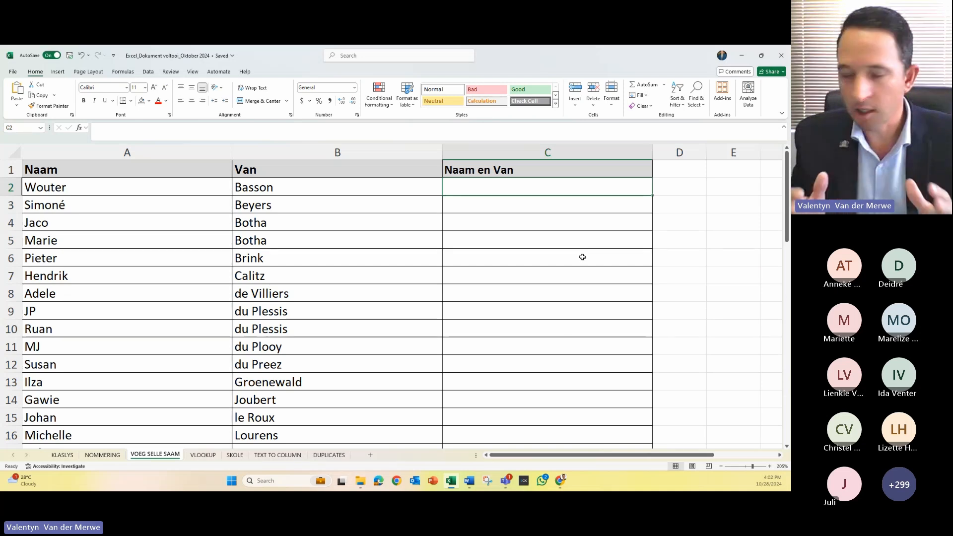
pyautogui.write('=')
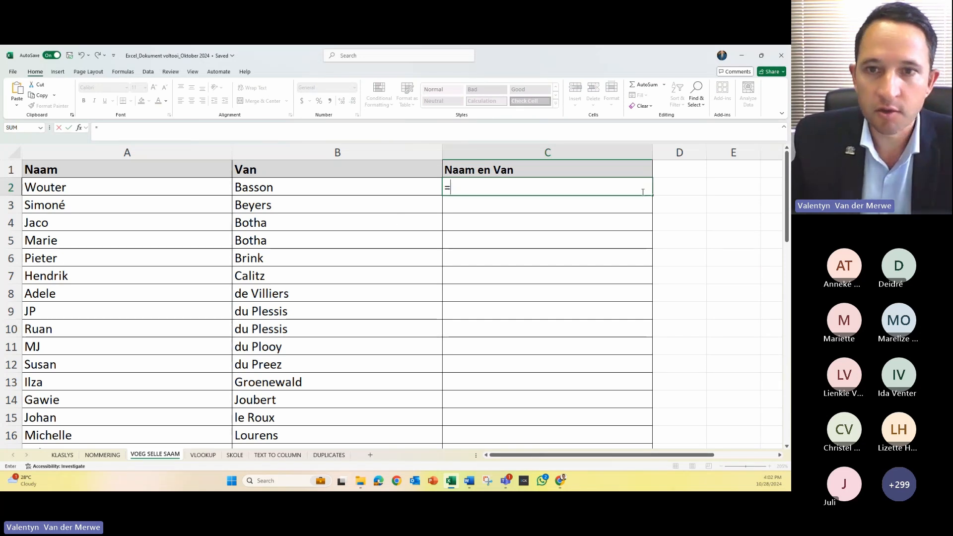
pyautogui.moveTo(453, 188); pyautogui.dragTo(428, 187)
pyautogui.press('Escape')
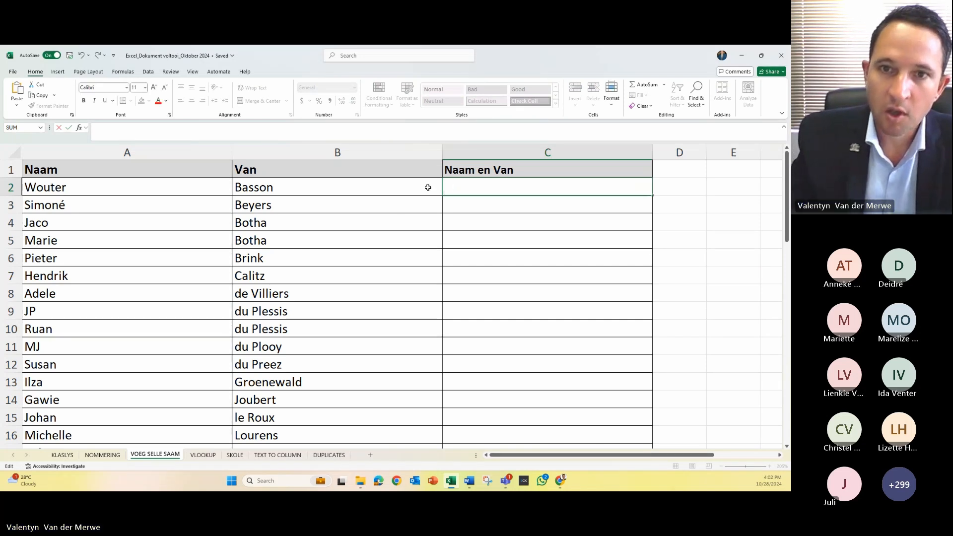
pyautogui.click(468, 208)
pyautogui.click(500, 184)
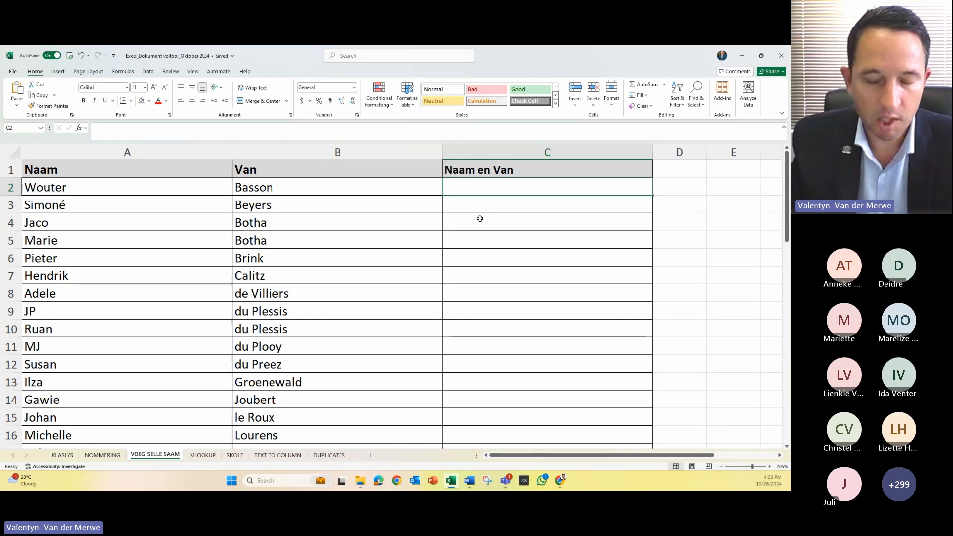
# Step: Demonstrate joining names with =A2&B2 in C2, then delete it
pyautogui.write('=')
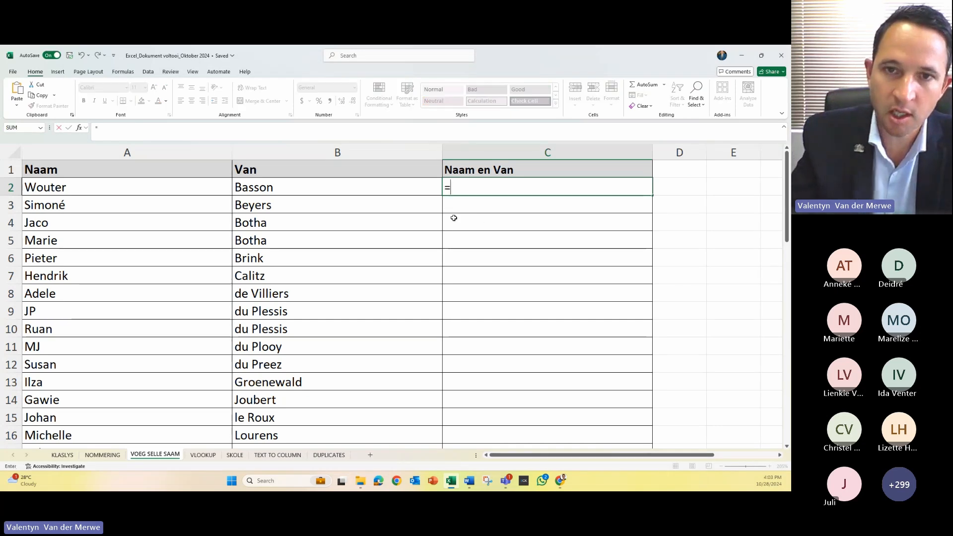
pyautogui.click(81, 184)
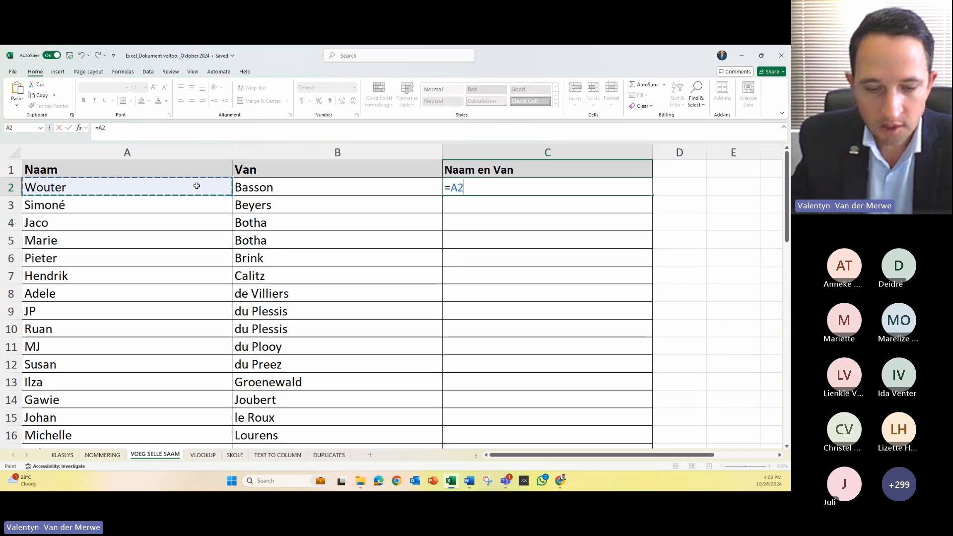
pyautogui.write('&')
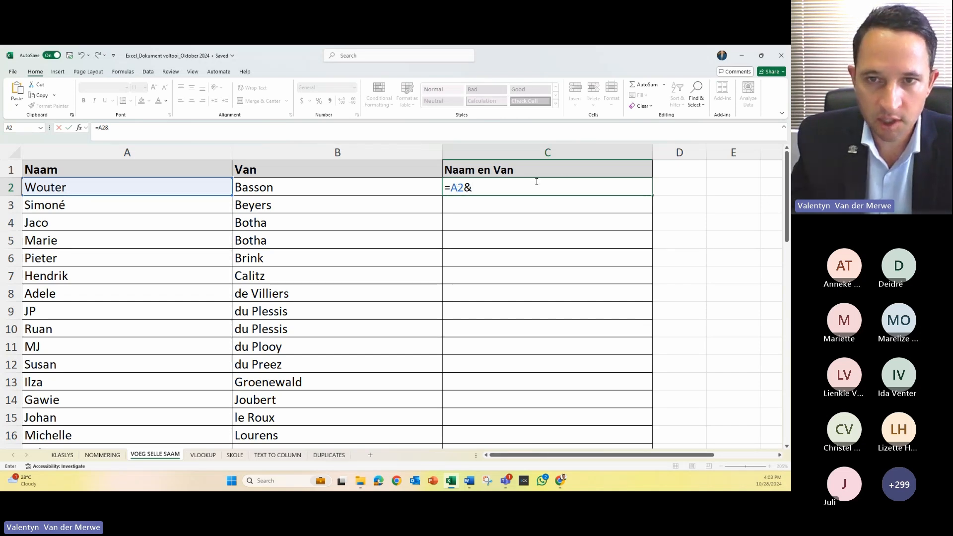
pyautogui.click(335, 188)
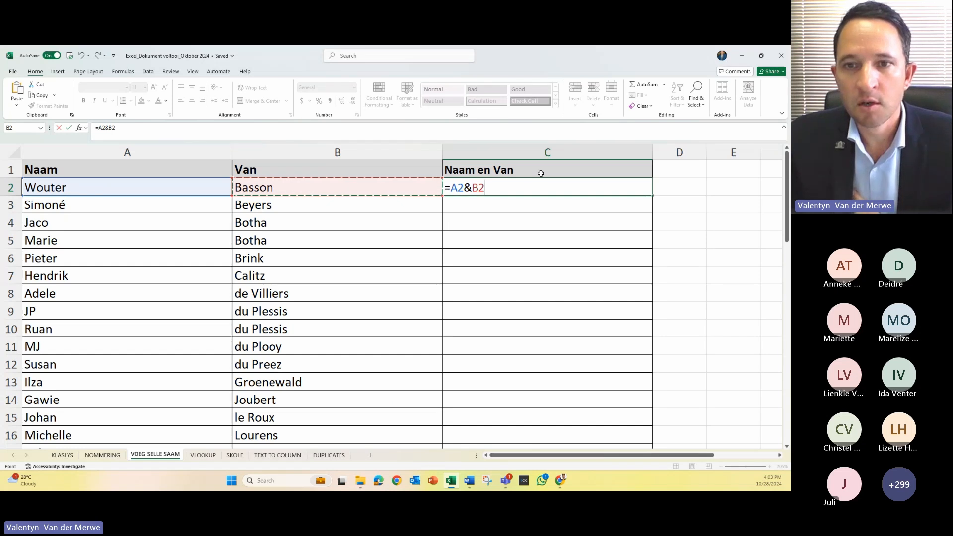
pyautogui.press('Return')
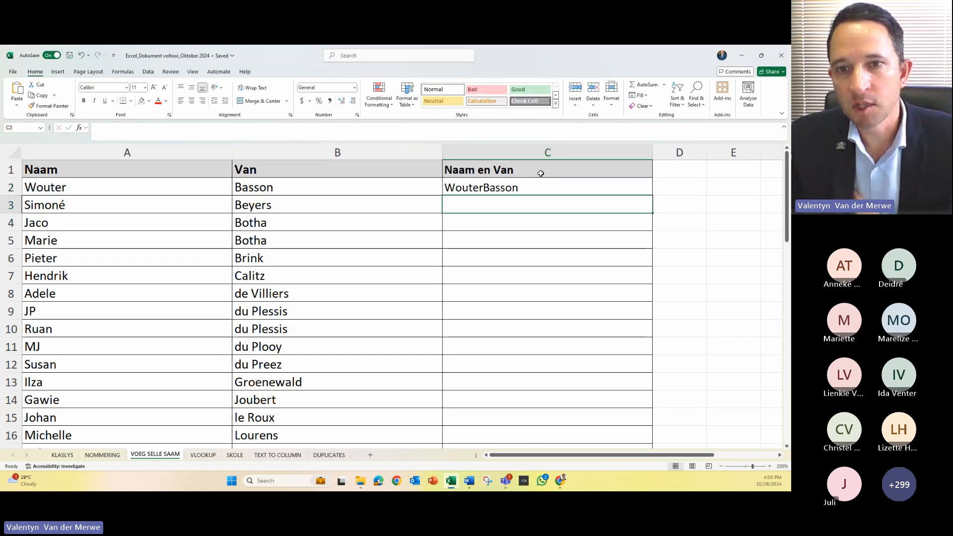
pyautogui.click(476, 188)
pyautogui.press('Delete')
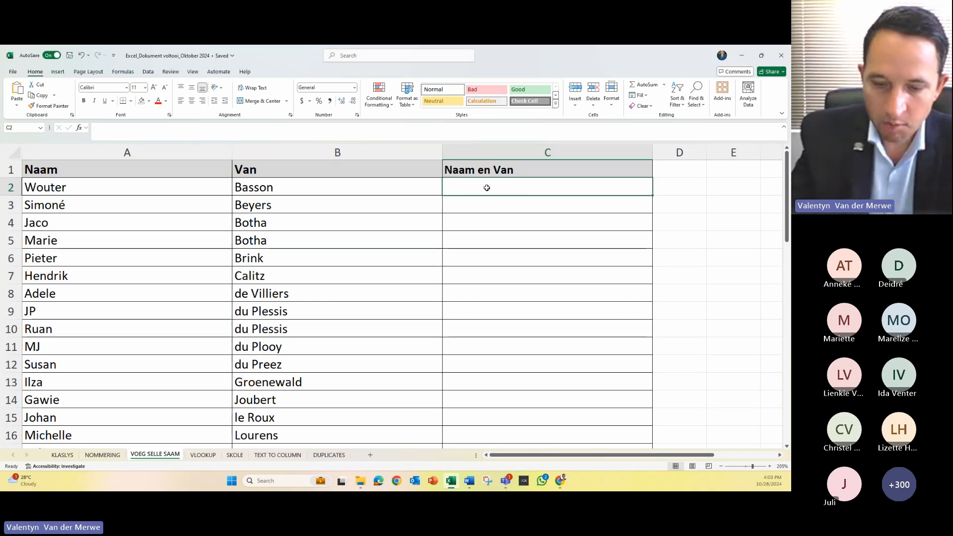
# Step: Enter =A2&" "&B2 in C2 to join first name and surname with a space
pyautogui.write('=')
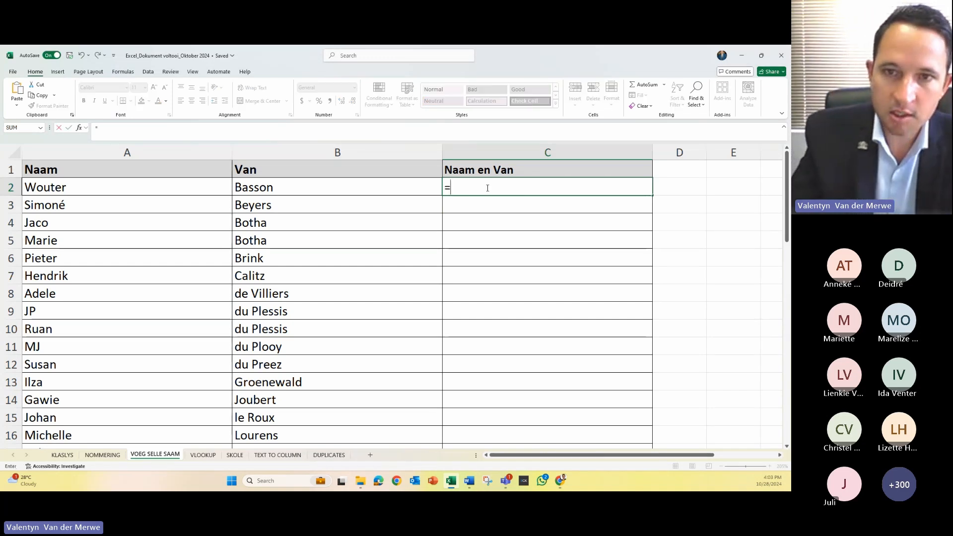
pyautogui.click(174, 185)
pyautogui.write('&')
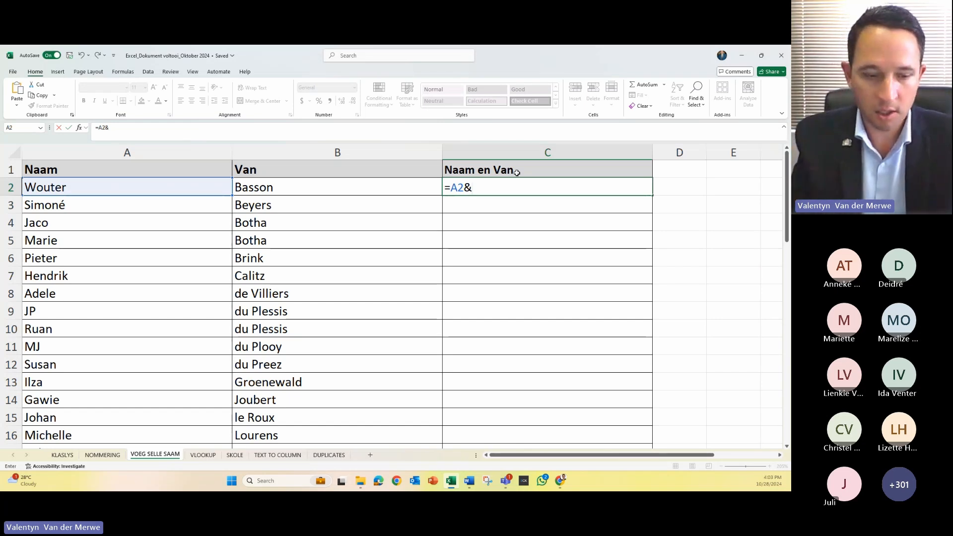
pyautogui.write('"')
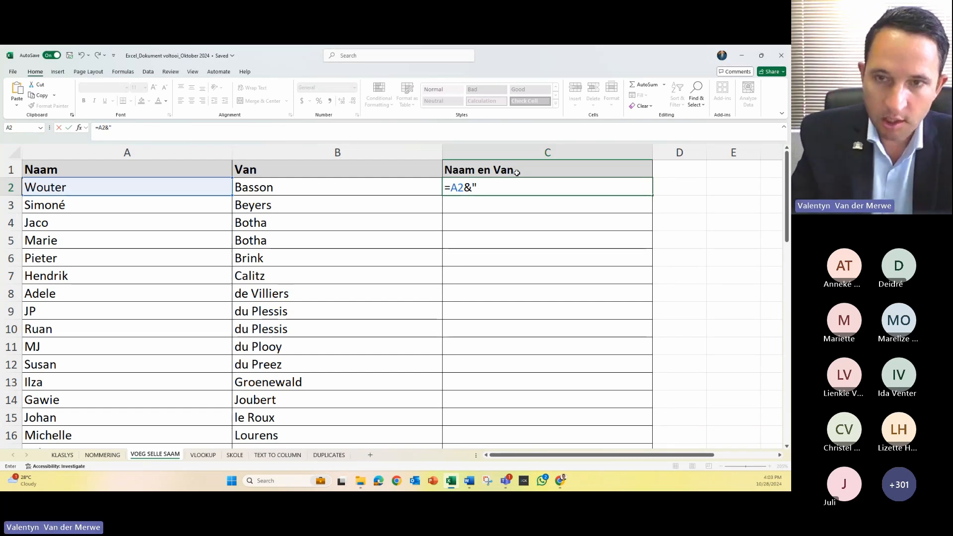
pyautogui.write(' "')
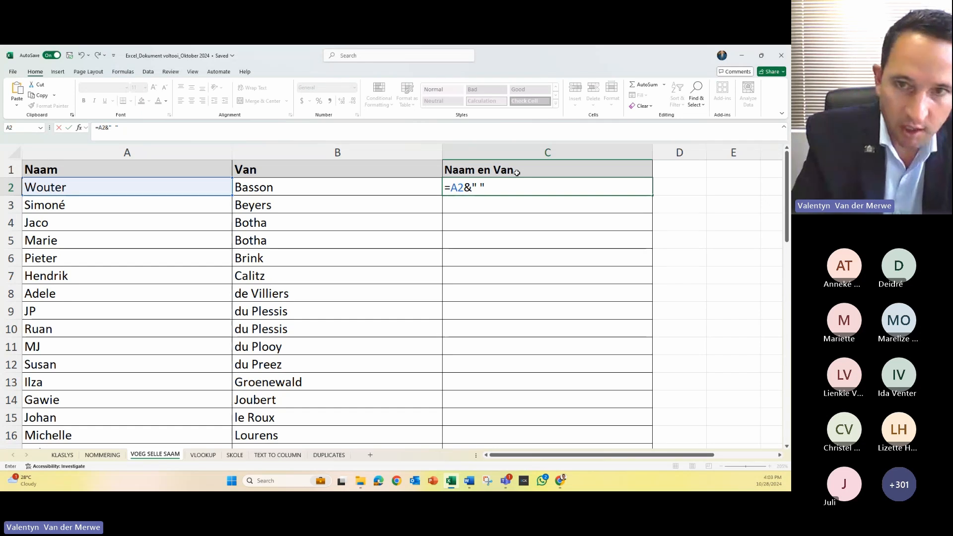
pyautogui.write('&')
pyautogui.click(356, 187)
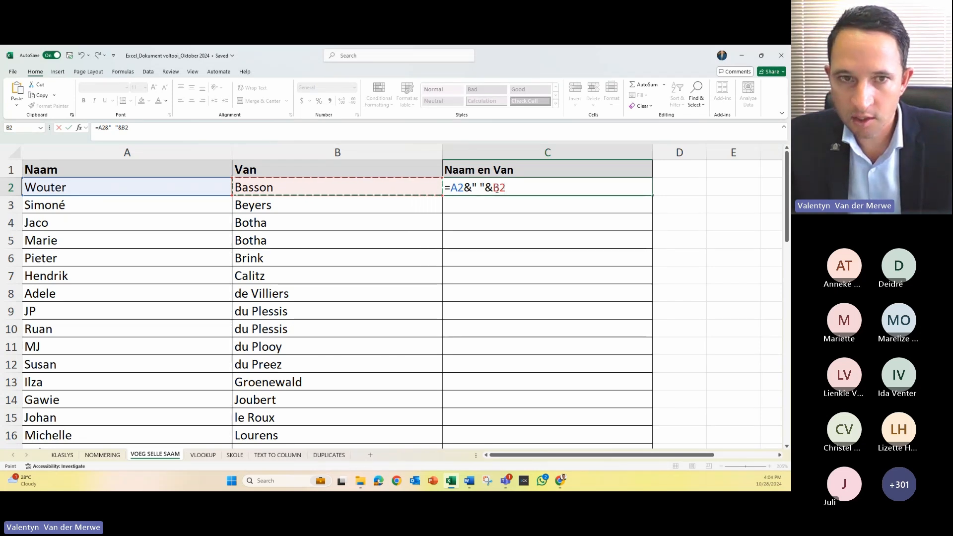
pyautogui.press('Return')
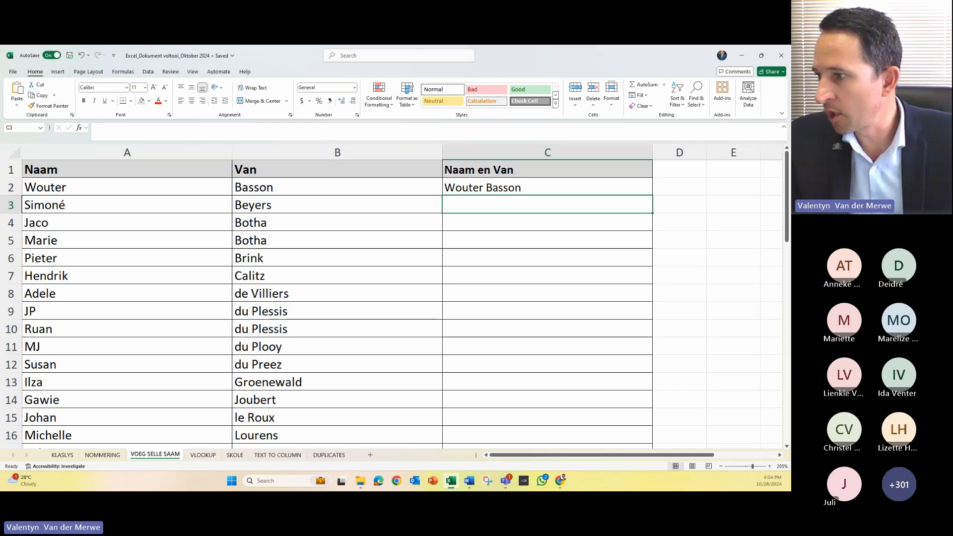
pyautogui.hotkey('alt', 'Tab')
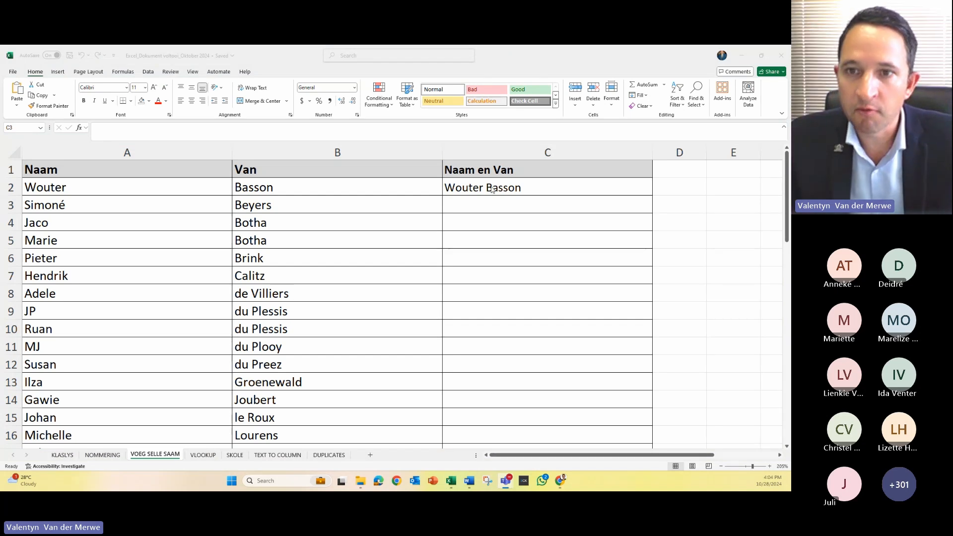
pyautogui.click(556, 187)
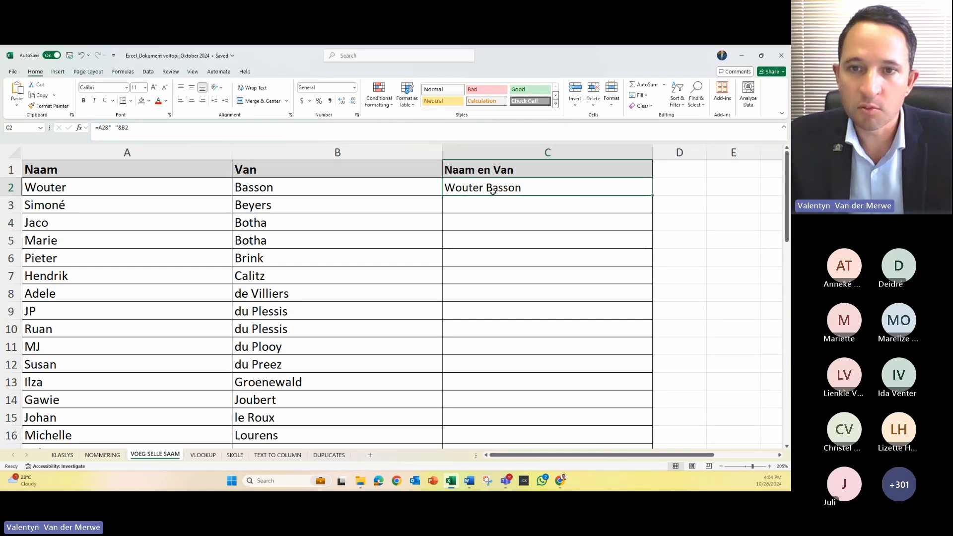
# Step: Fill C2's name-joining formula down the Naam en Van column to row 49 and check the result
pyautogui.doubleClick(653, 195)
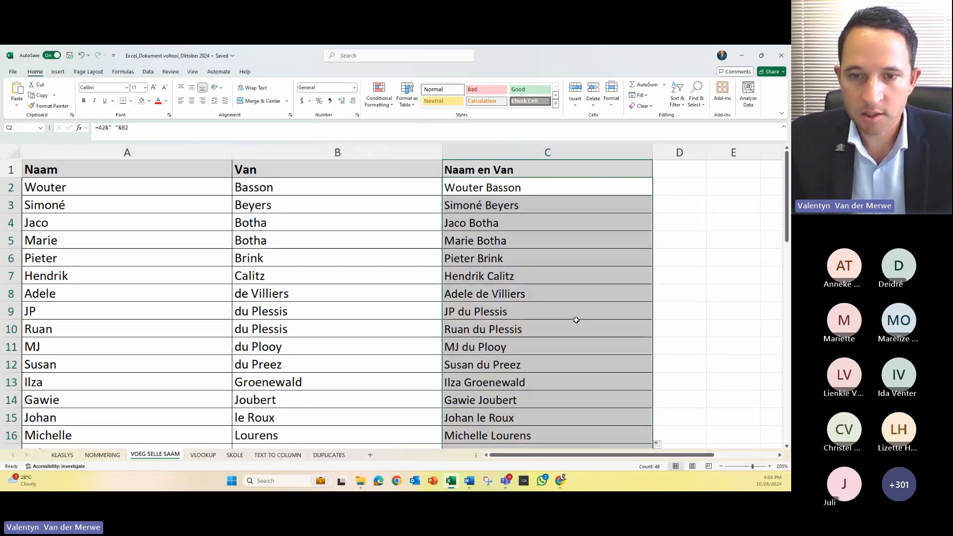
pyautogui.scroll(-12, 576, 320)
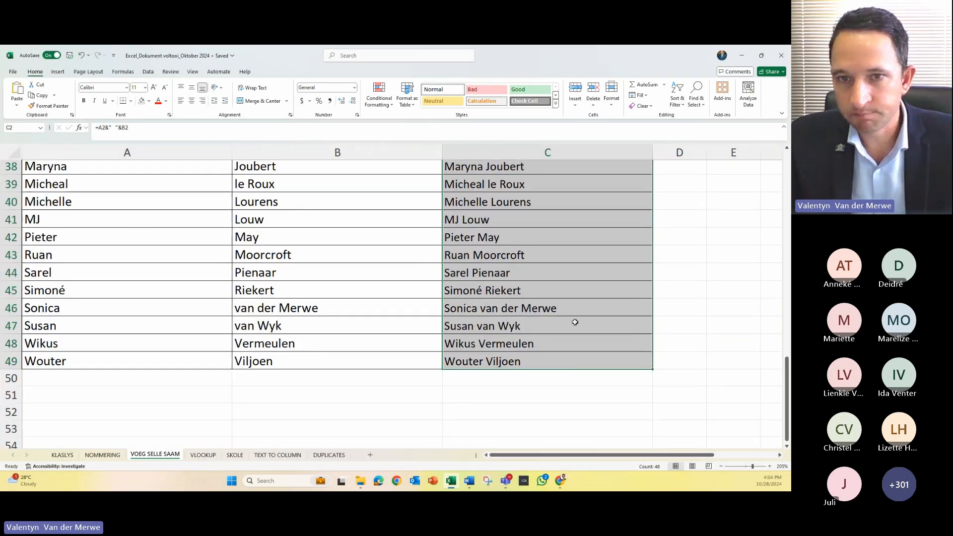
pyautogui.scroll(12, 575, 322)
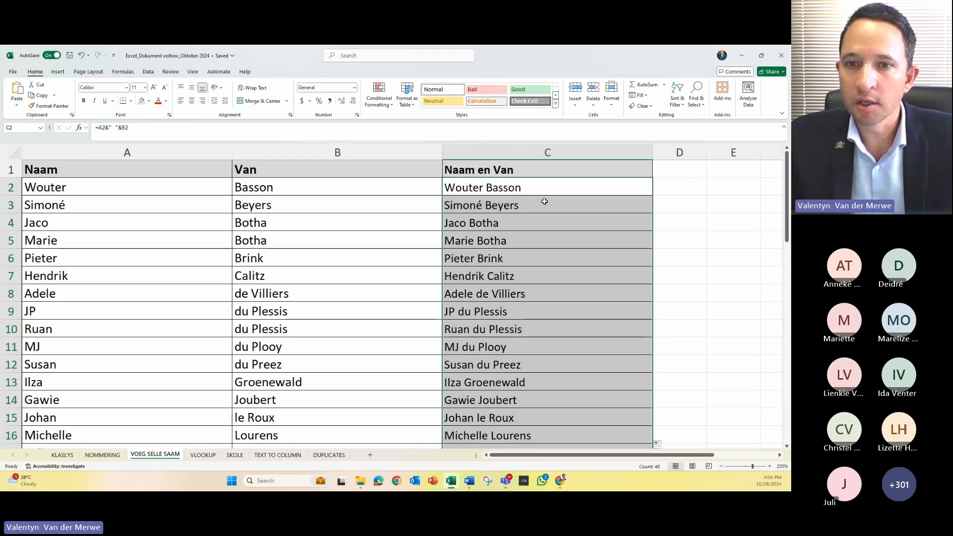
pyautogui.click(528, 187)
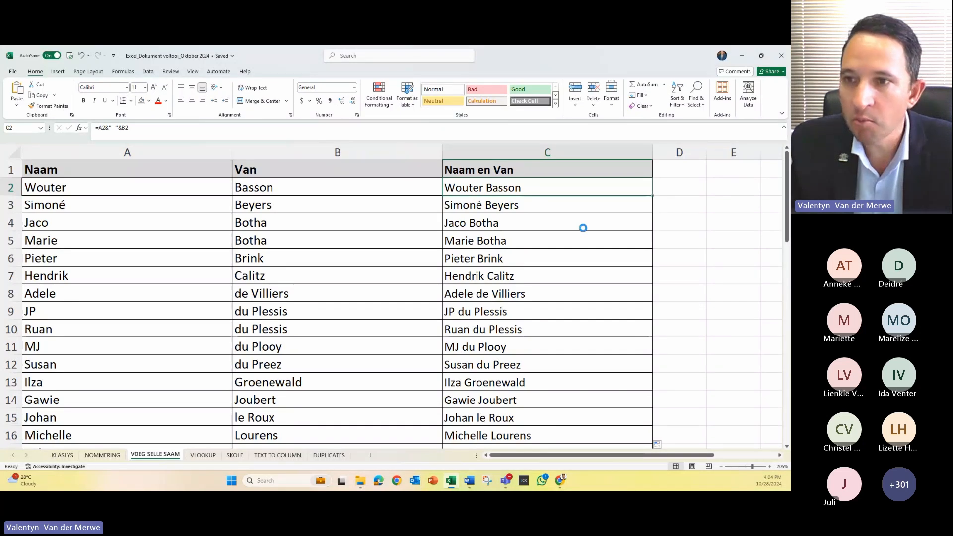
# Step: Widen column D, try pasting C2's combined name into D2, then delete it
pyautogui.hotkey('ctrl', 'c')
pyautogui.click(679, 186)
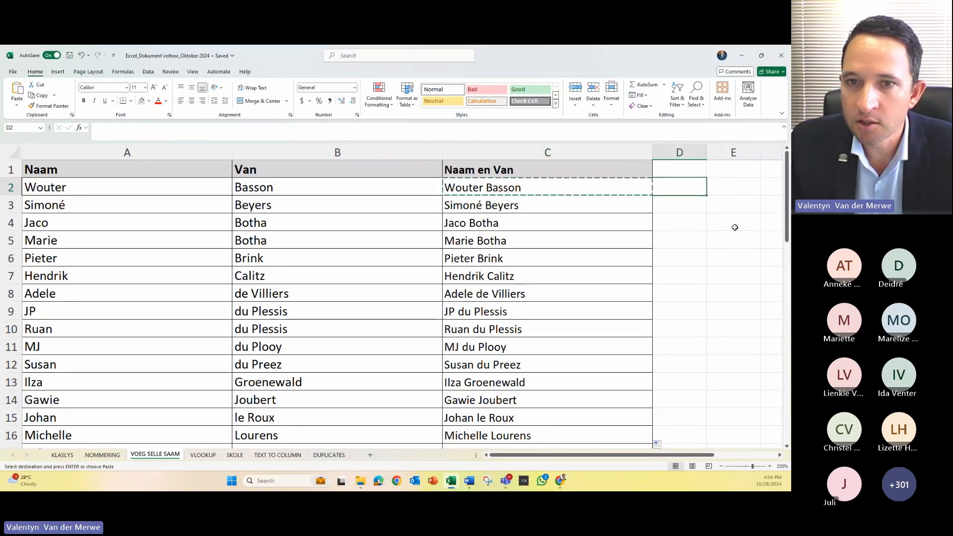
pyautogui.click(733, 187)
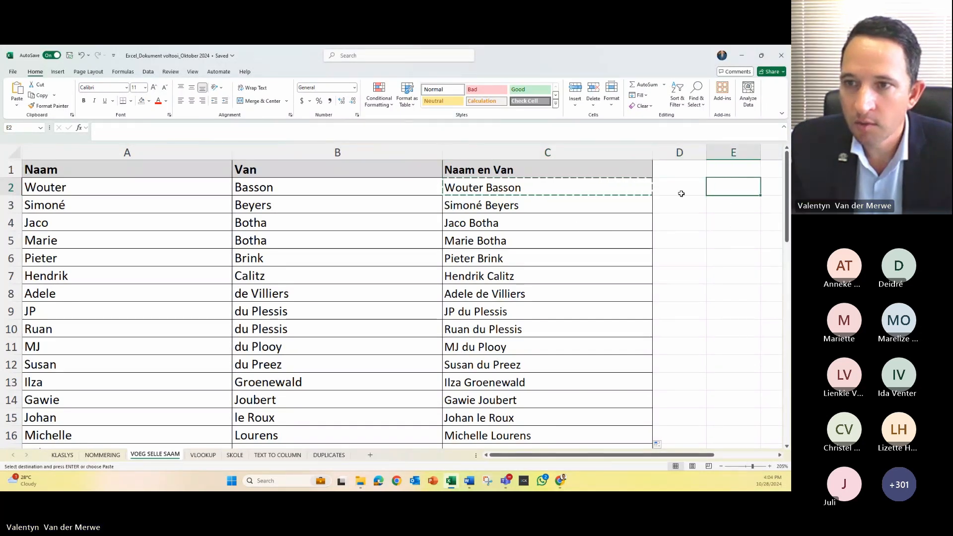
pyautogui.moveTo(707, 154); pyautogui.dragTo(746, 153)
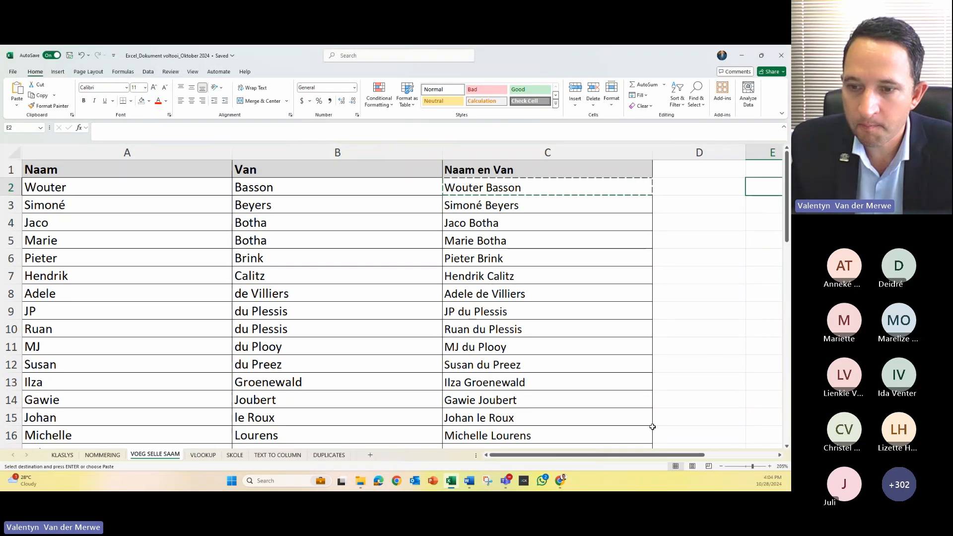
pyautogui.moveTo(654, 455); pyautogui.dragTo(696, 455)
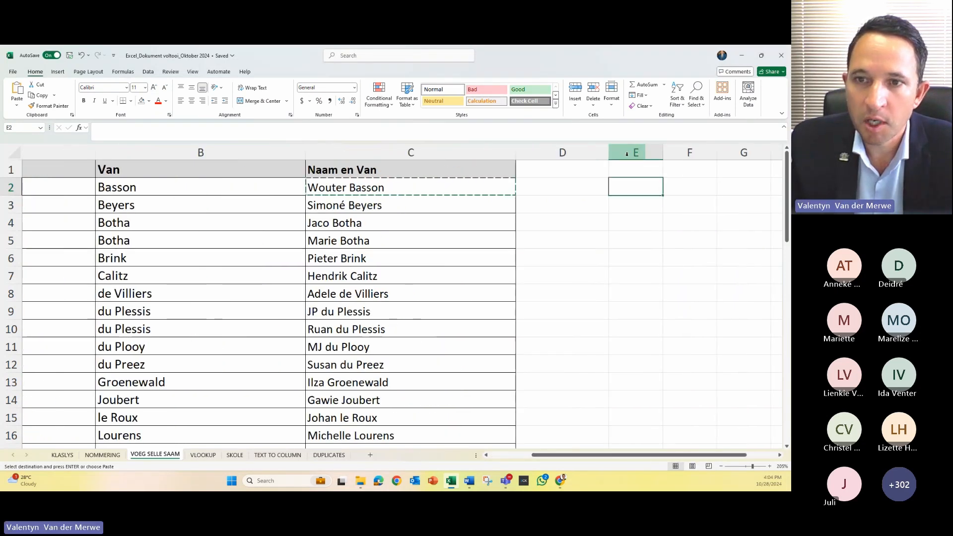
pyautogui.click(566, 191)
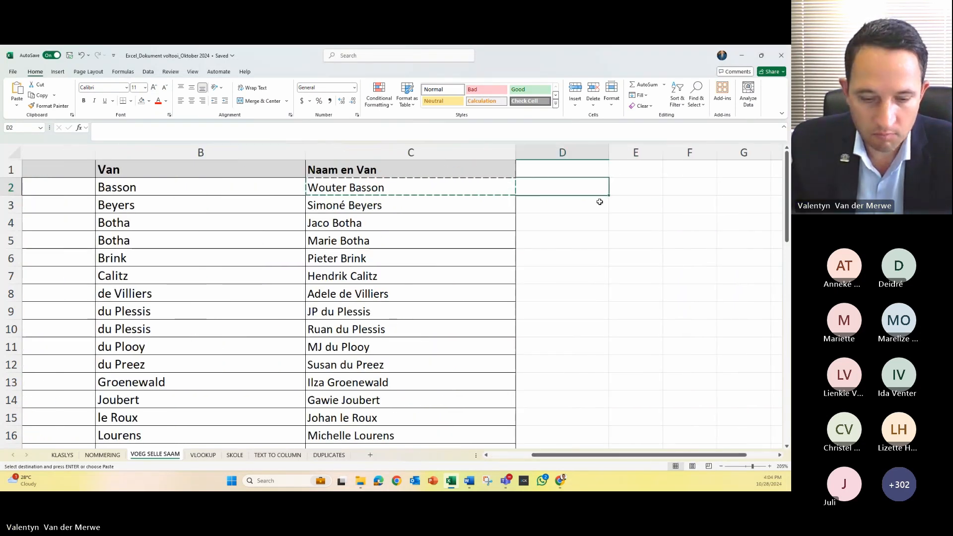
pyautogui.hotkey('ctrl', 'v')
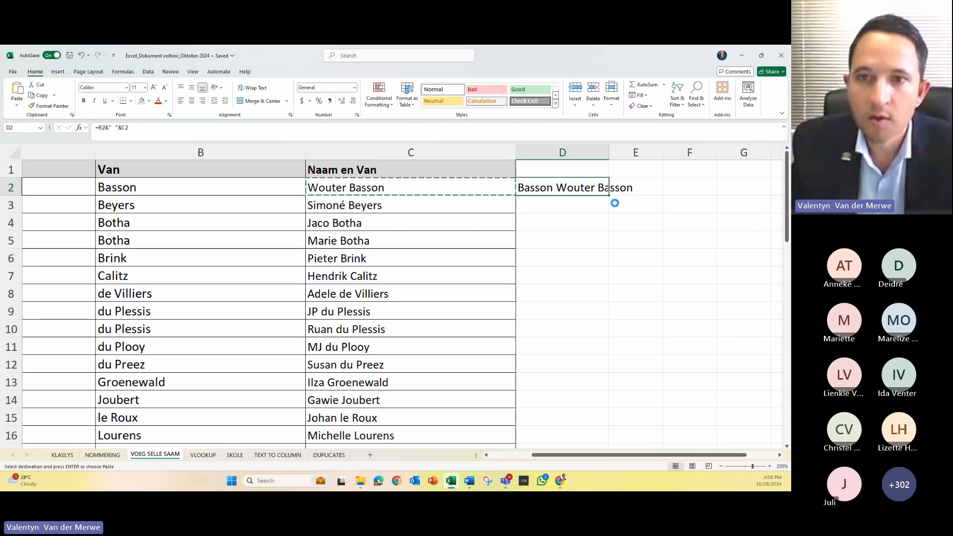
pyautogui.press('Delete')
# Step: Copy the combined names in C2:C15 with E2 as the destination
pyautogui.click(413, 182)
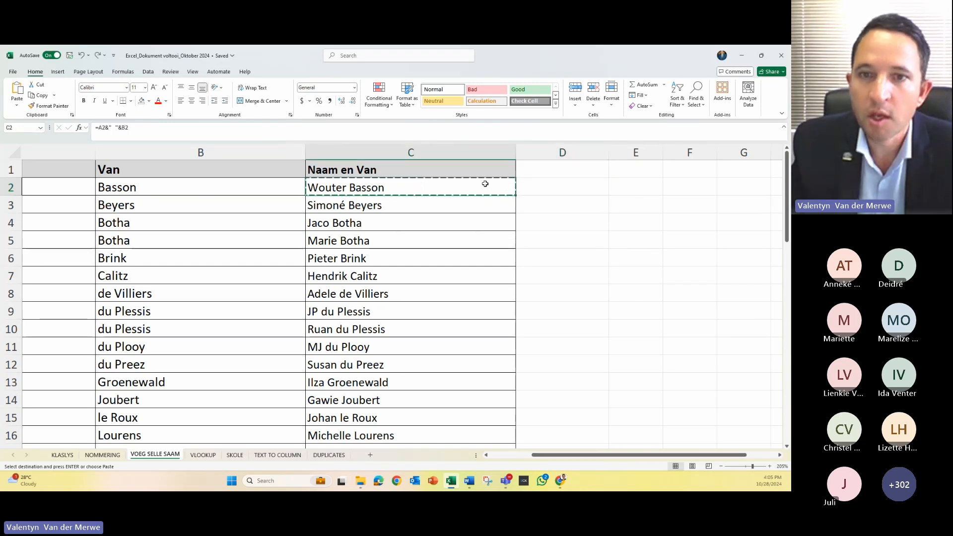
pyautogui.moveTo(396, 186); pyautogui.dragTo(392, 419)
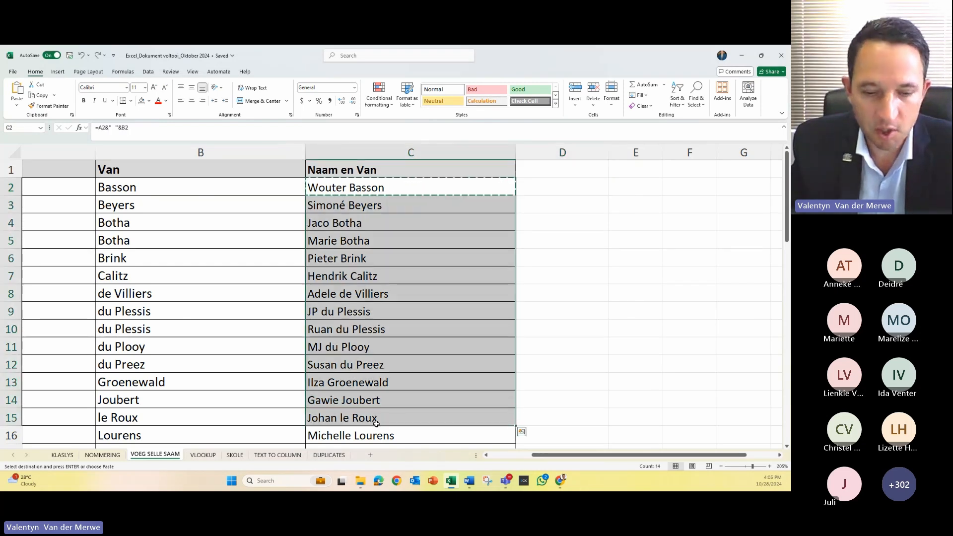
pyautogui.hotkey('ctrl', 'v')
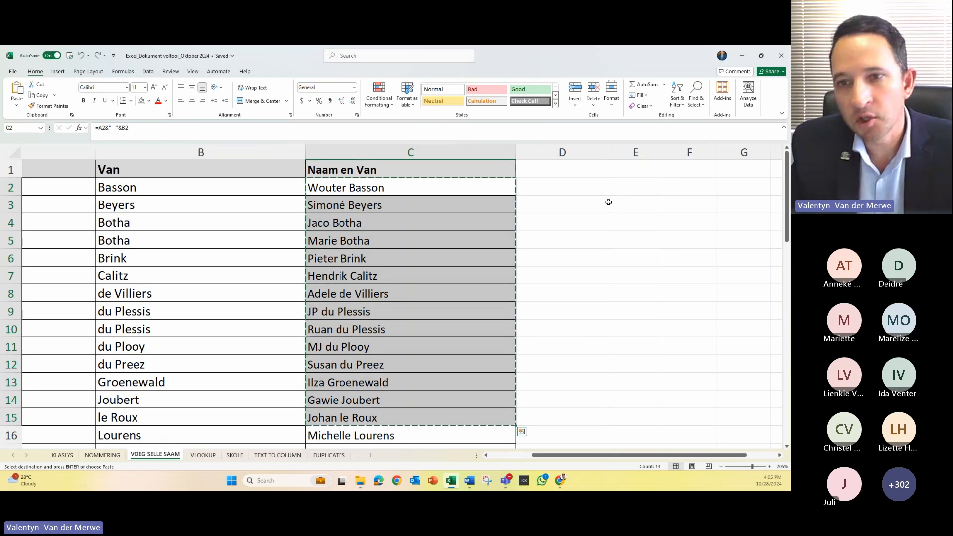
pyautogui.click(631, 188)
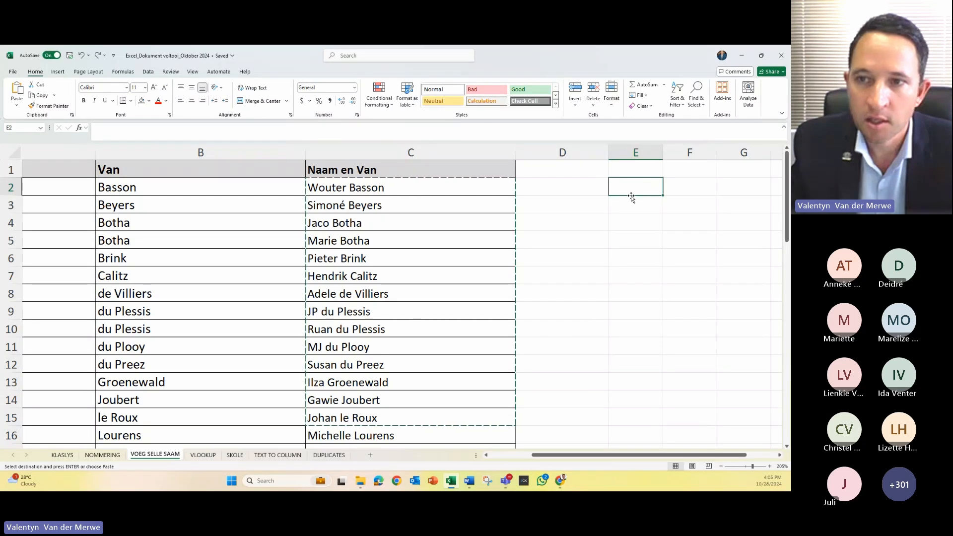
# Step: Paste the names as values into E2:E15, autofit column E, and go to the VLOOKUP sheet
pyautogui.click(17, 107)
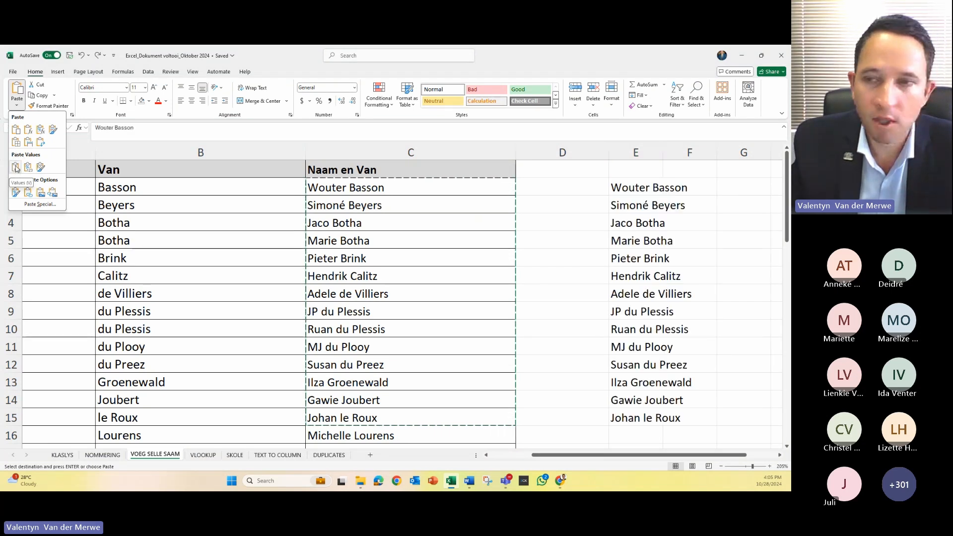
pyautogui.click(16, 169)
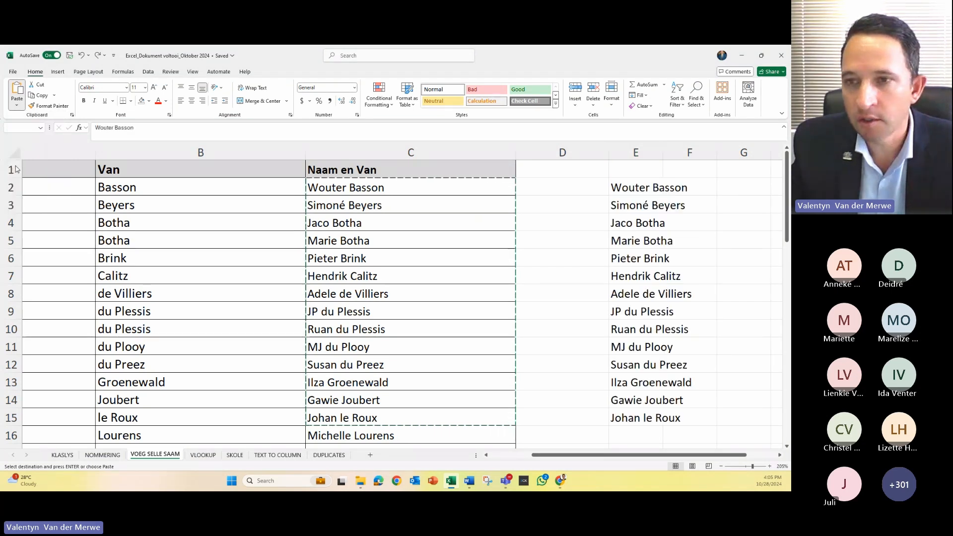
pyautogui.doubleClick(662, 154)
pyautogui.click(637, 187)
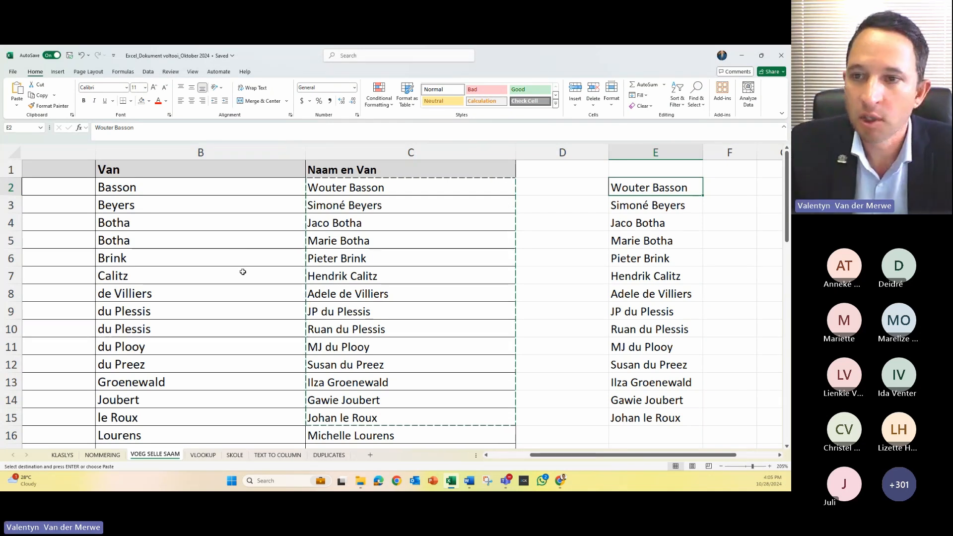
pyautogui.click(546, 189)
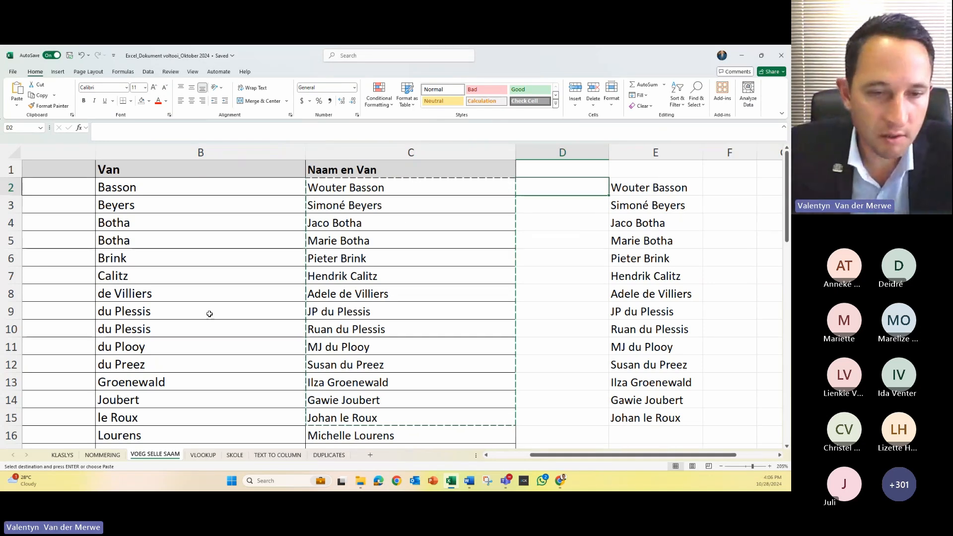
pyautogui.click(204, 455)
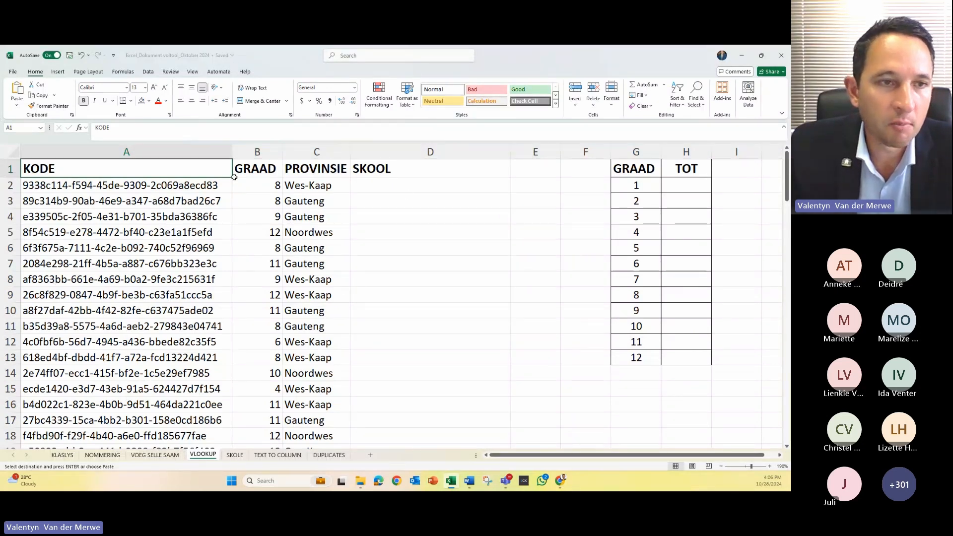
# Step: Review the first learner's KODE, GRAAD and PROVINSIE, ending on the empty SKOOL cell D2
pyautogui.click(129, 187)
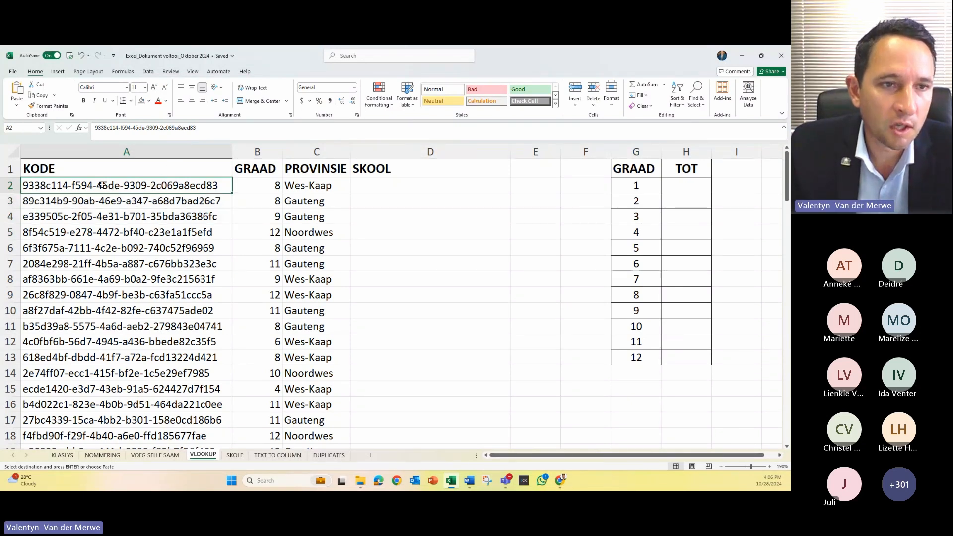
pyautogui.click(252, 187)
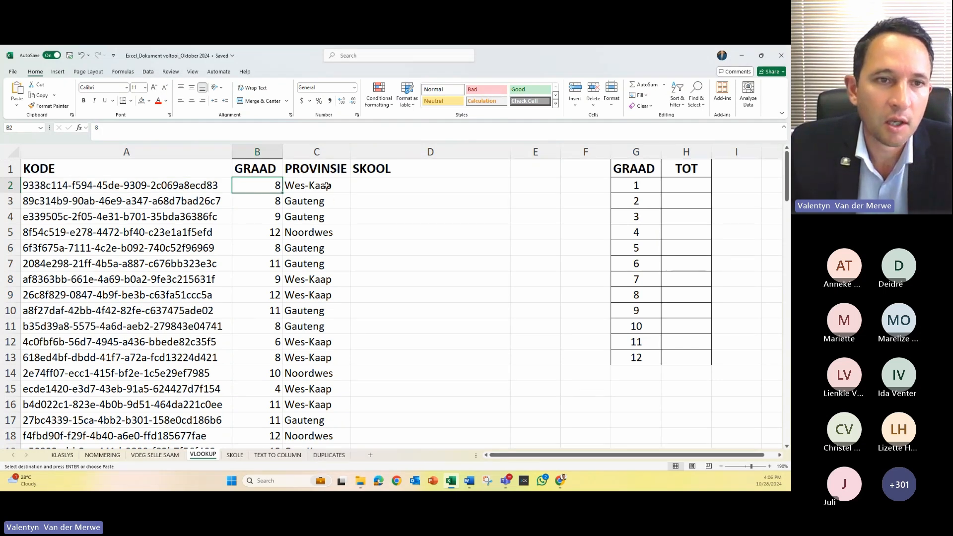
pyautogui.click(151, 184)
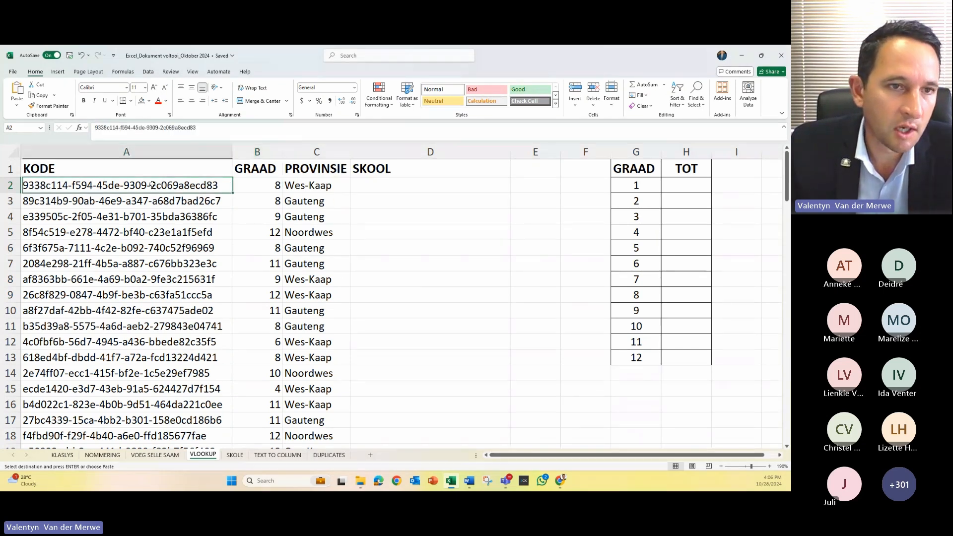
pyautogui.click(251, 187)
pyautogui.click(330, 188)
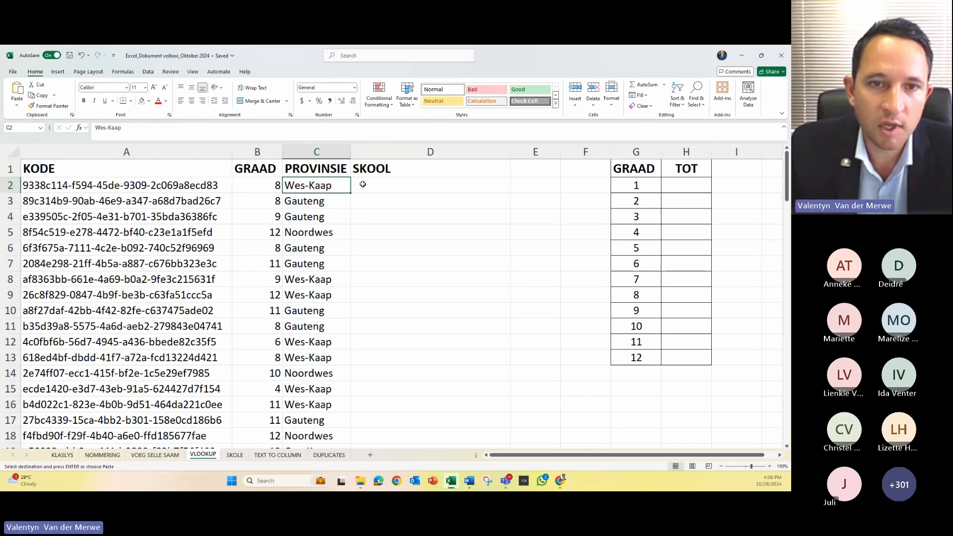
pyautogui.click(388, 184)
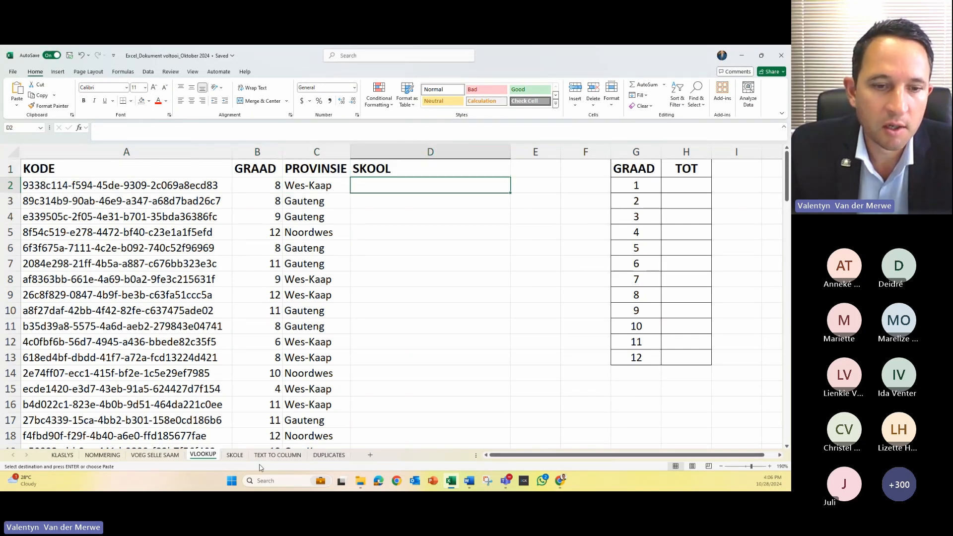
# Step: Check the SKOLE sheet's codes and matching school names, then return to VLOOKUP
pyautogui.click(235, 455)
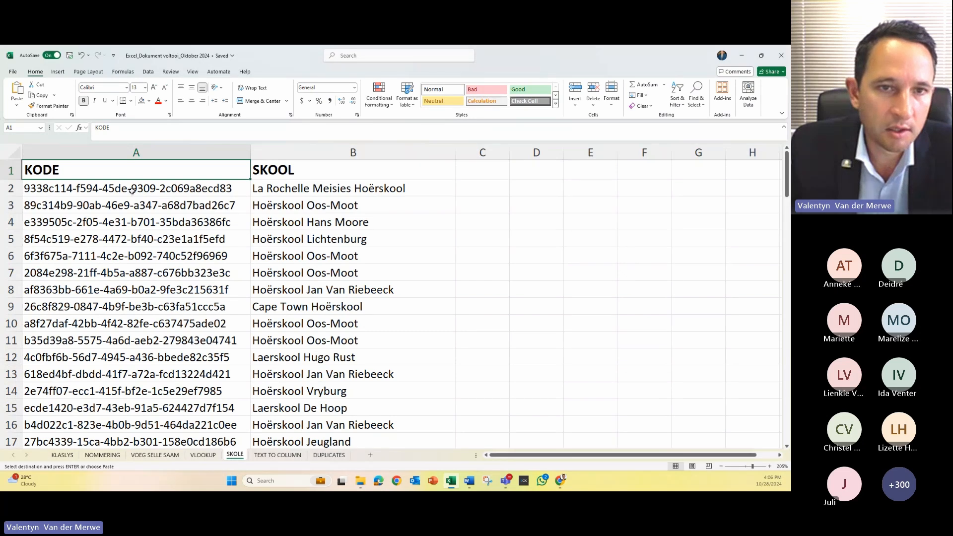
pyautogui.click(132, 190)
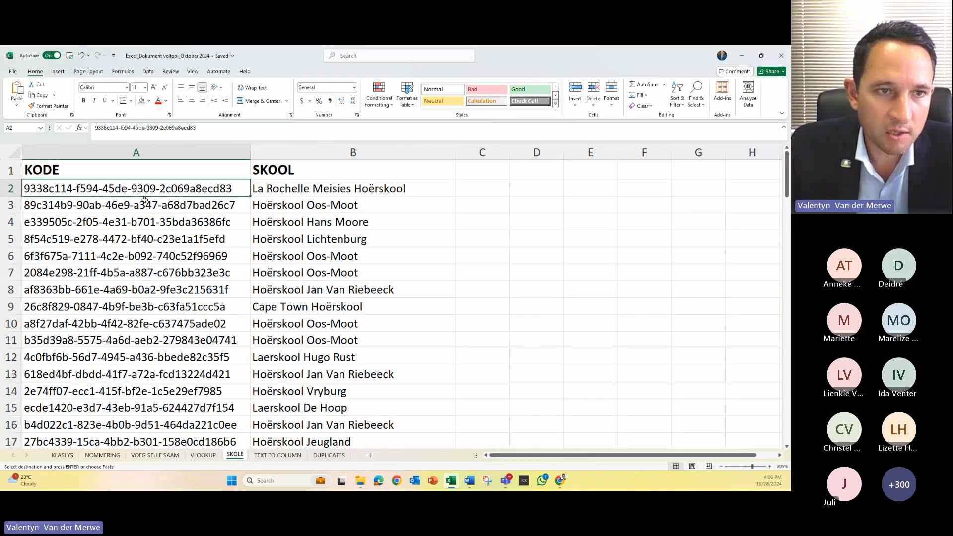
pyautogui.click(374, 192)
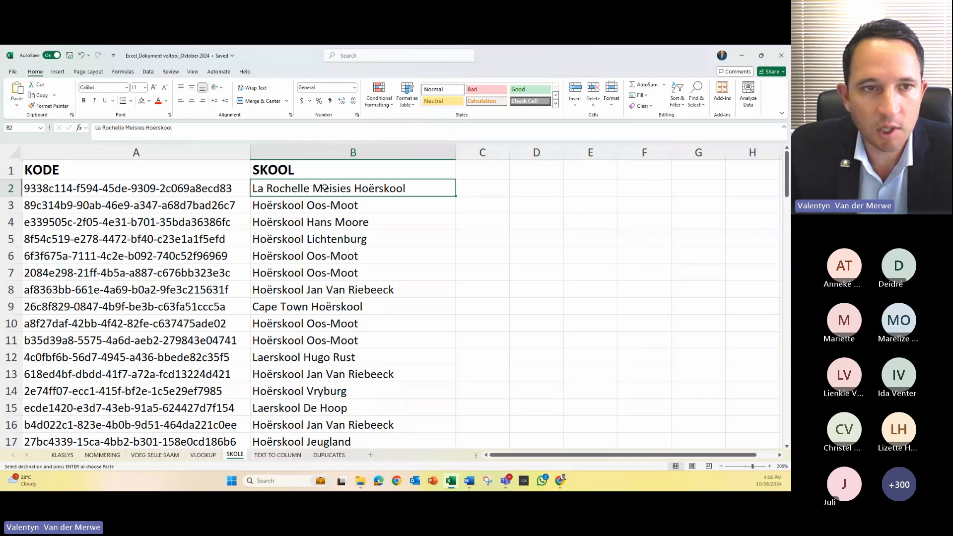
pyautogui.click(166, 192)
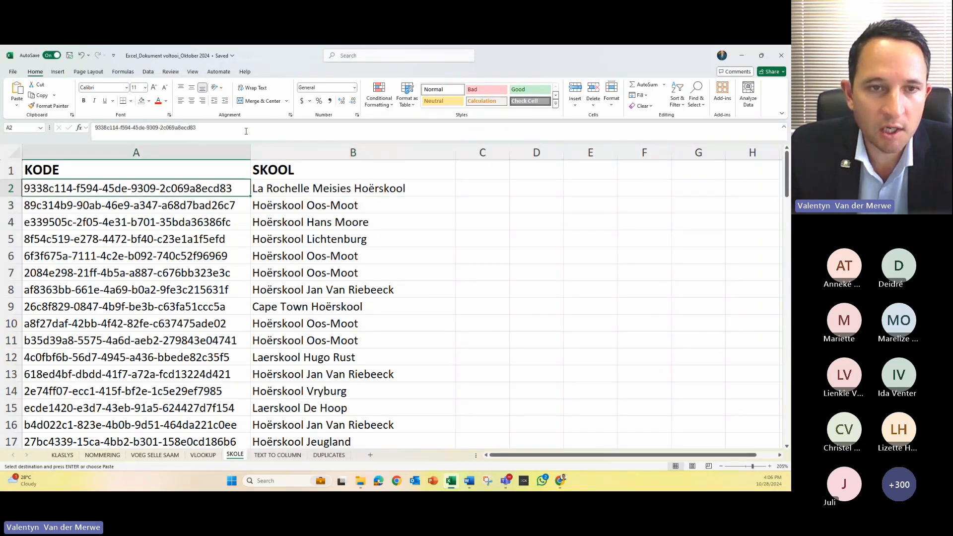
pyautogui.click(213, 455)
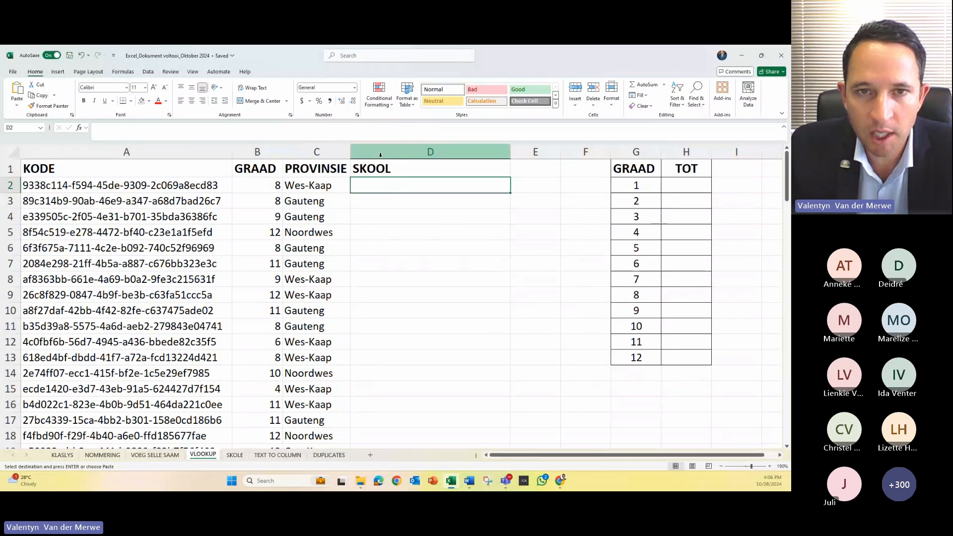
# Step: Begin =VLOOKUP(A2, in D2 and switch to the SKOLE sheet for the table range
pyautogui.write('=')
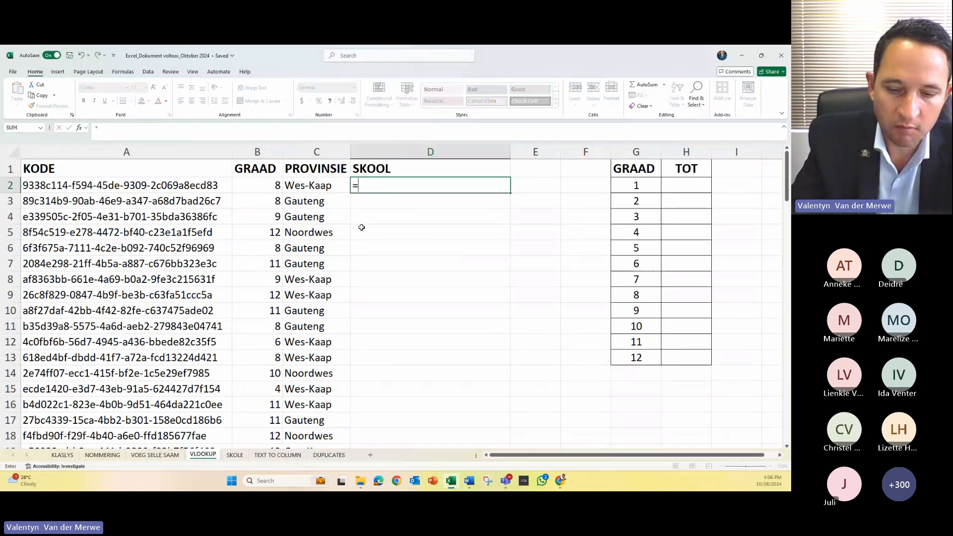
pyautogui.write('vloo')
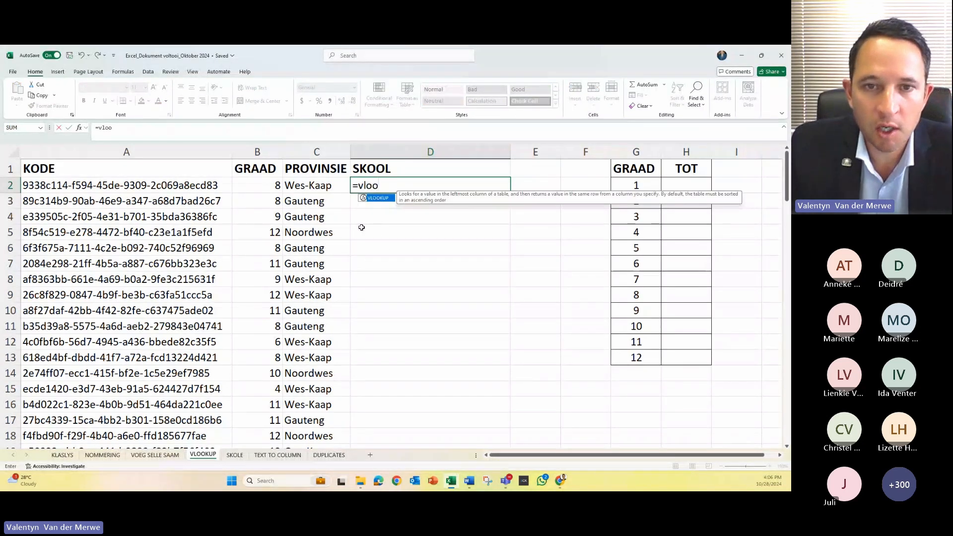
pyautogui.doubleClick(376, 199)
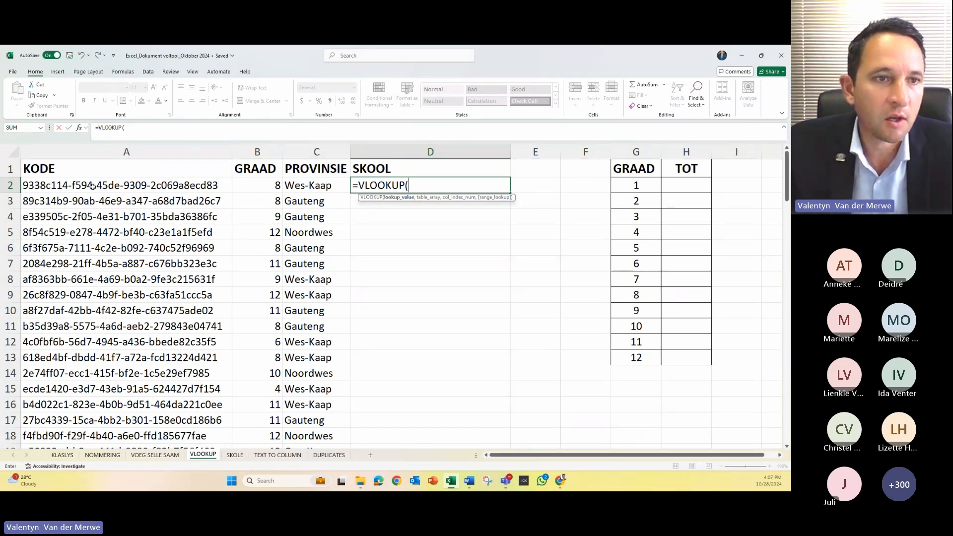
pyautogui.click(136, 184)
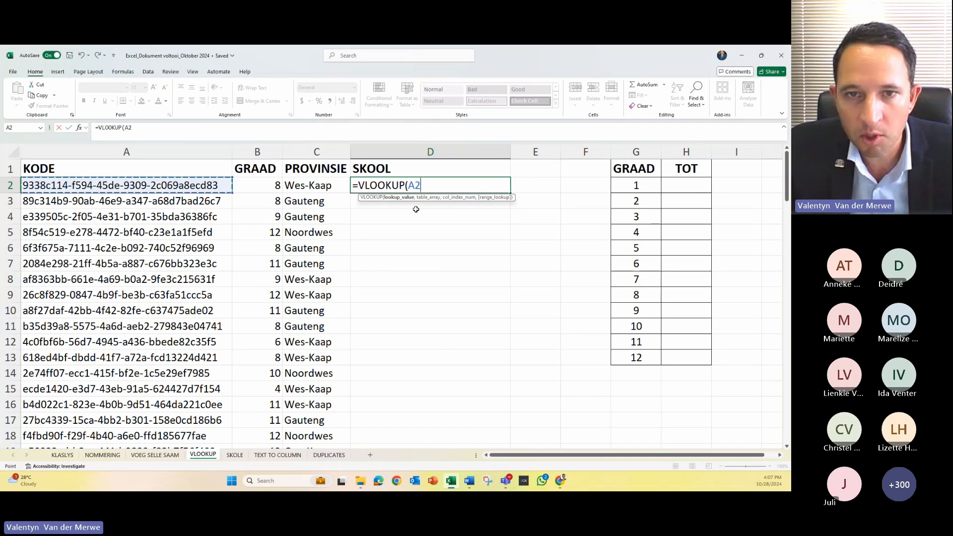
pyautogui.write(',')
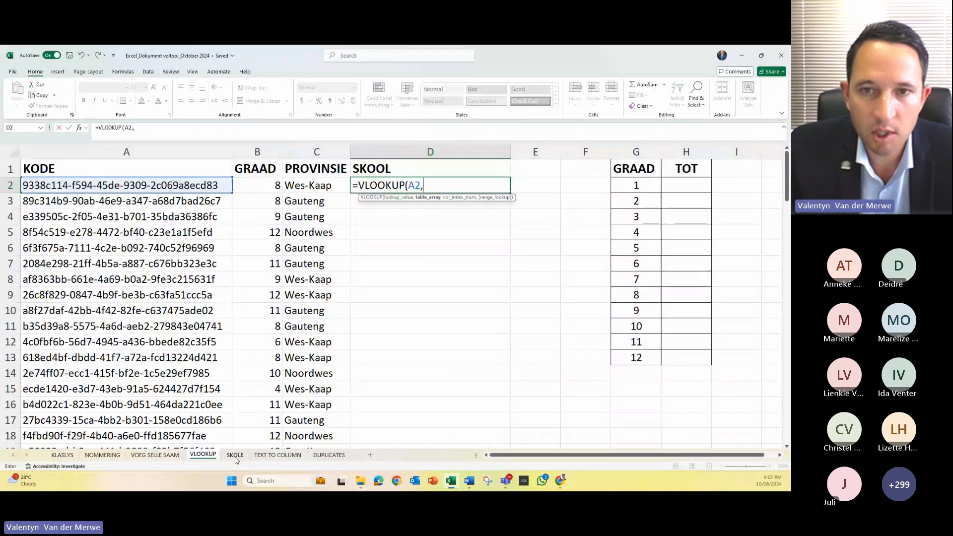
pyautogui.click(235, 455)
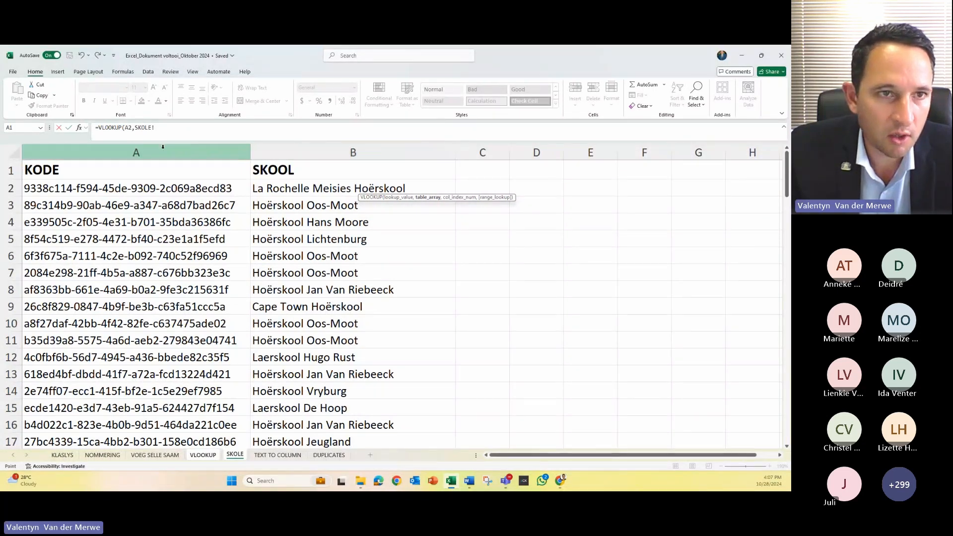
# Step: Complete D2 as =VLOOKUP(A2,SKOLE!A:B,2,FALSE), returning La Rochelle Meisies Hoërskool
pyautogui.click(118, 150)
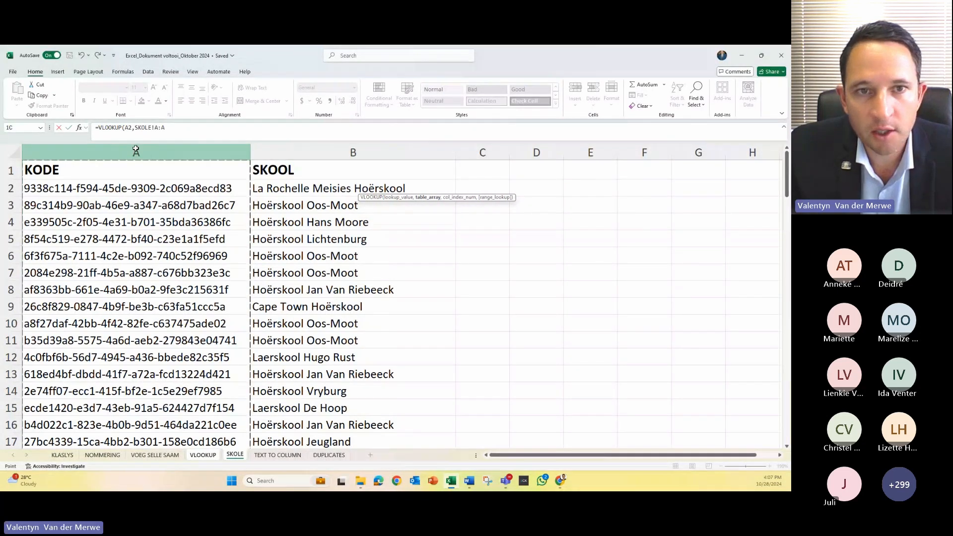
pyautogui.moveTo(135, 149); pyautogui.dragTo(318, 144)
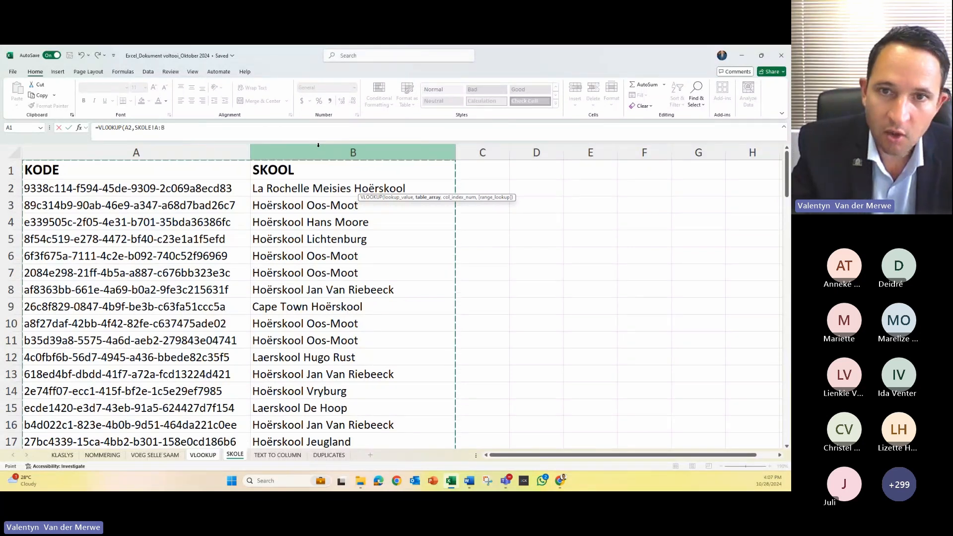
pyautogui.write(',')
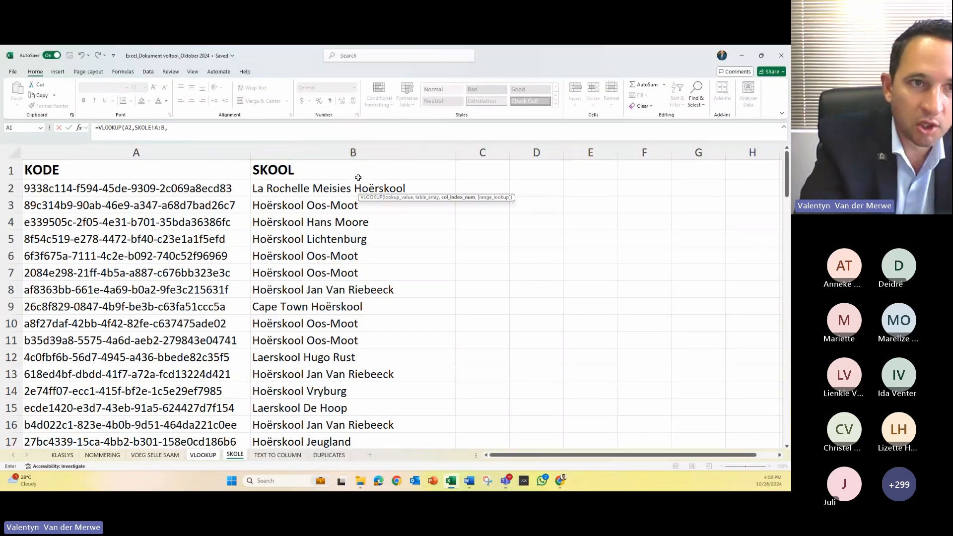
pyautogui.write('2')
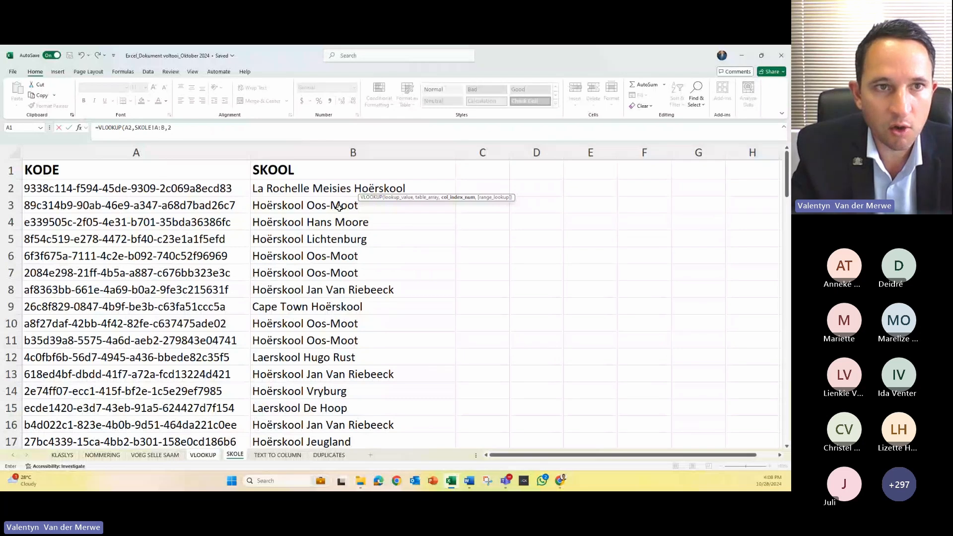
pyautogui.write(',')
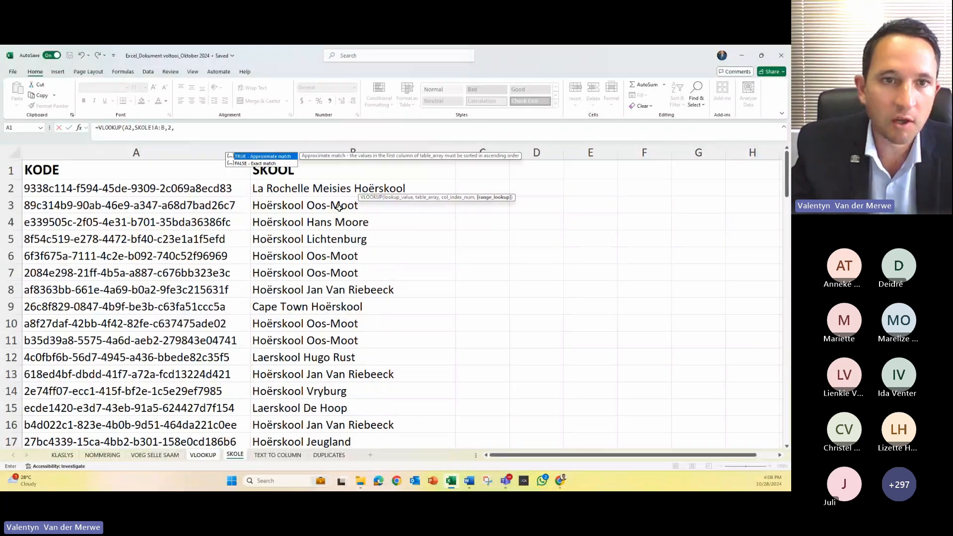
pyautogui.doubleClick(260, 164)
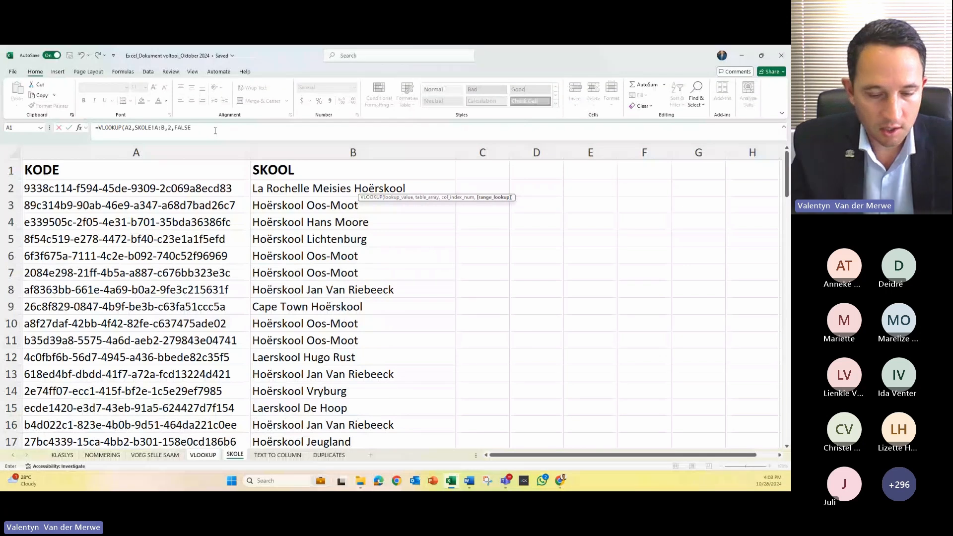
pyautogui.write(')')
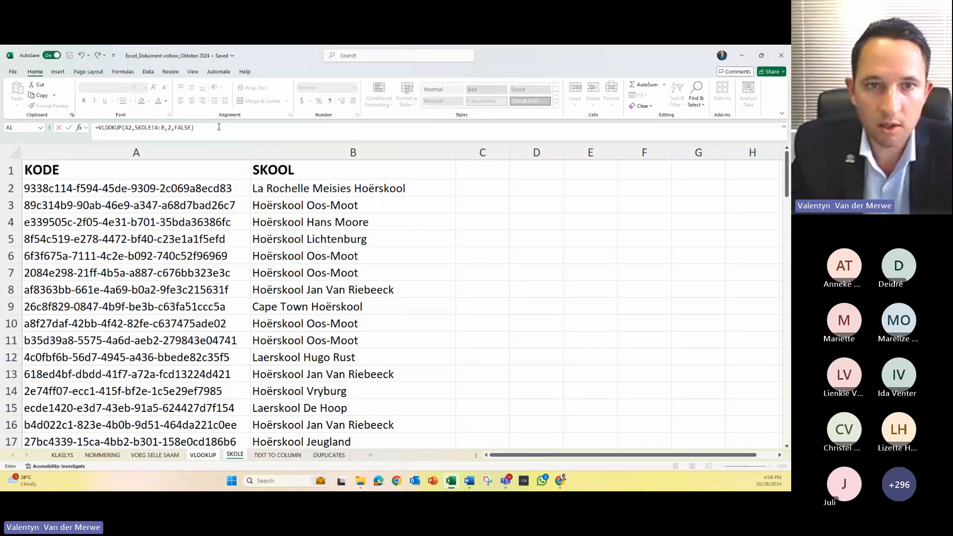
pyautogui.press('Return')
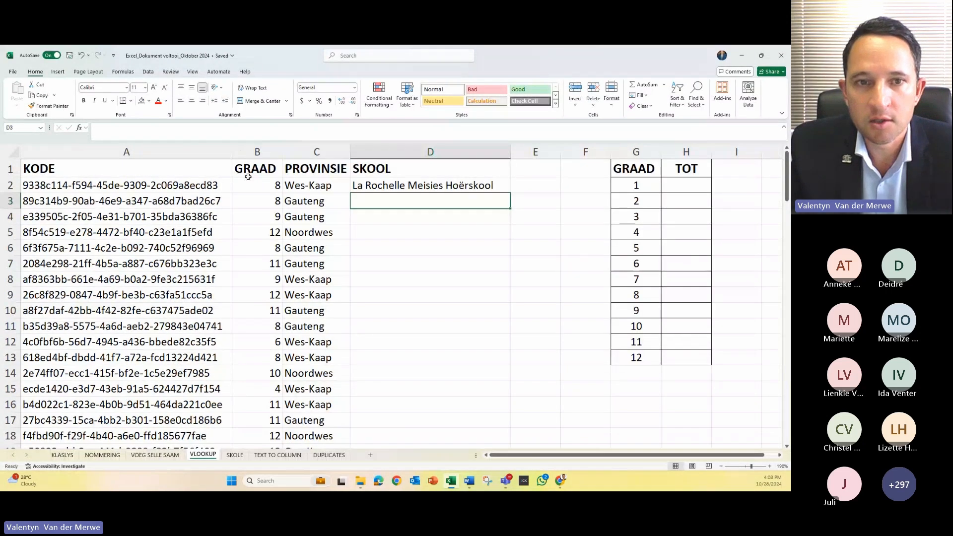
# Step: Copy D2's VLOOKUP down the SKOOL column so every code shows its school
pyautogui.click(404, 185)
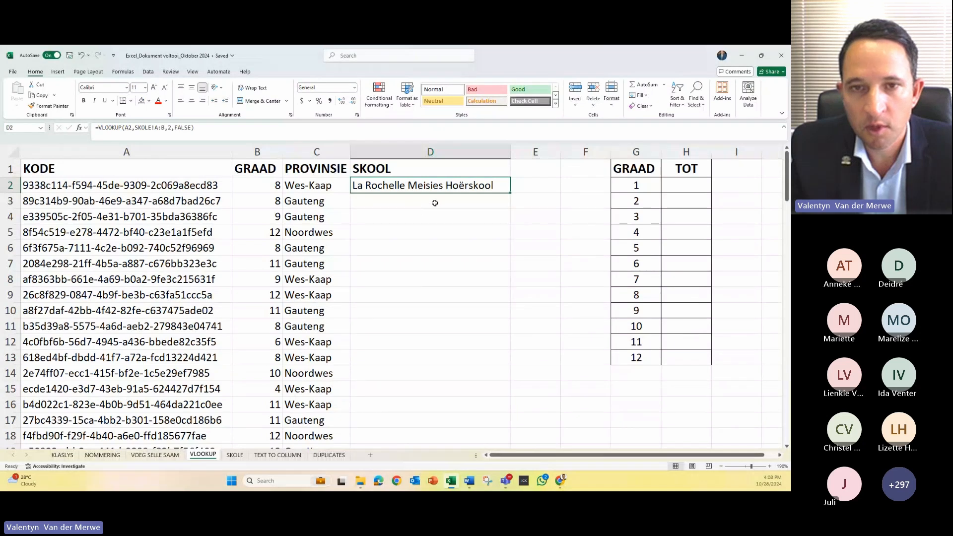
pyautogui.doubleClick(508, 196)
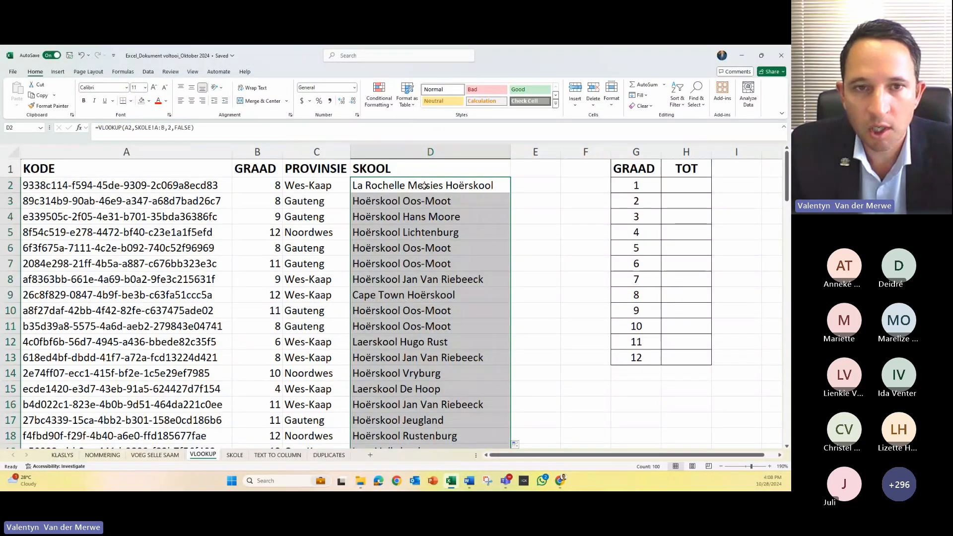
pyautogui.moveTo(221, 185); pyautogui.dragTo(355, 185)
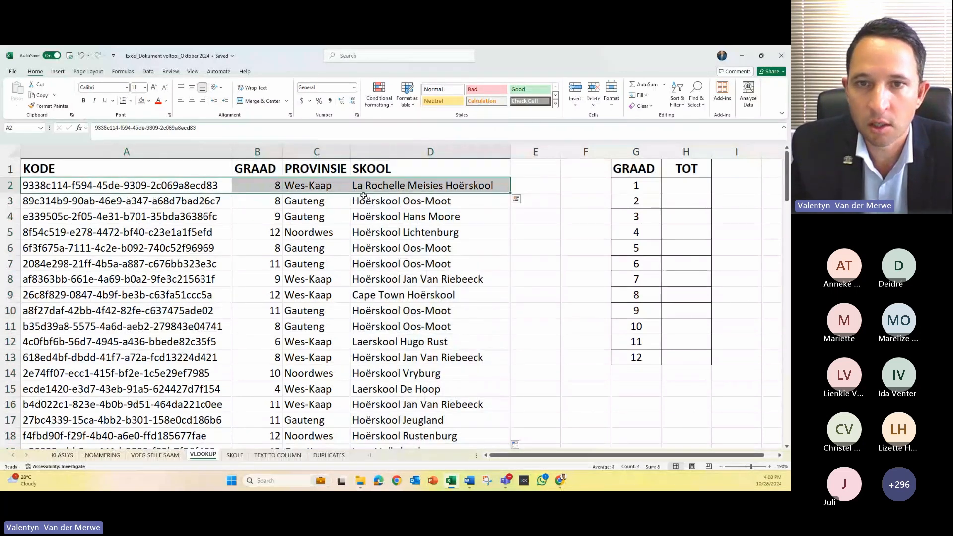
pyautogui.click(344, 181)
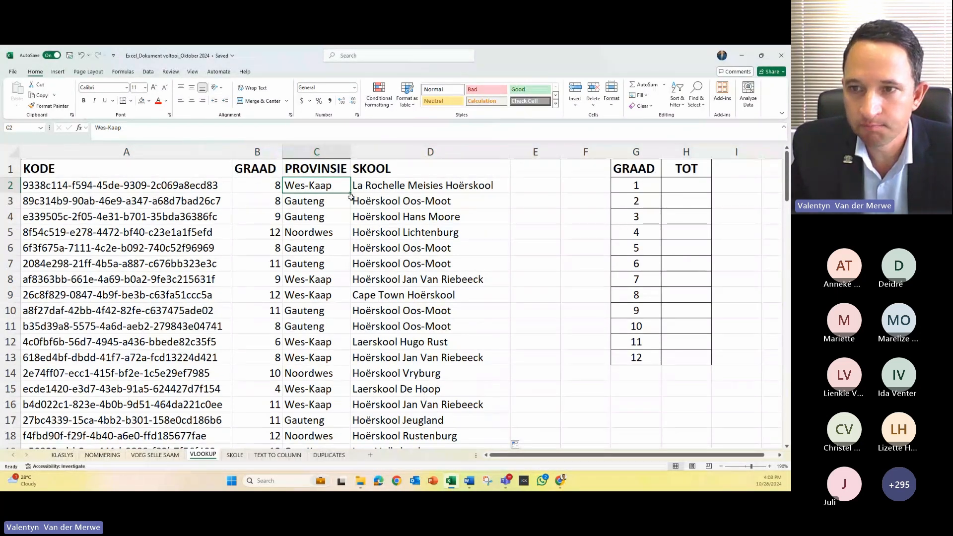
pyautogui.press('Left')
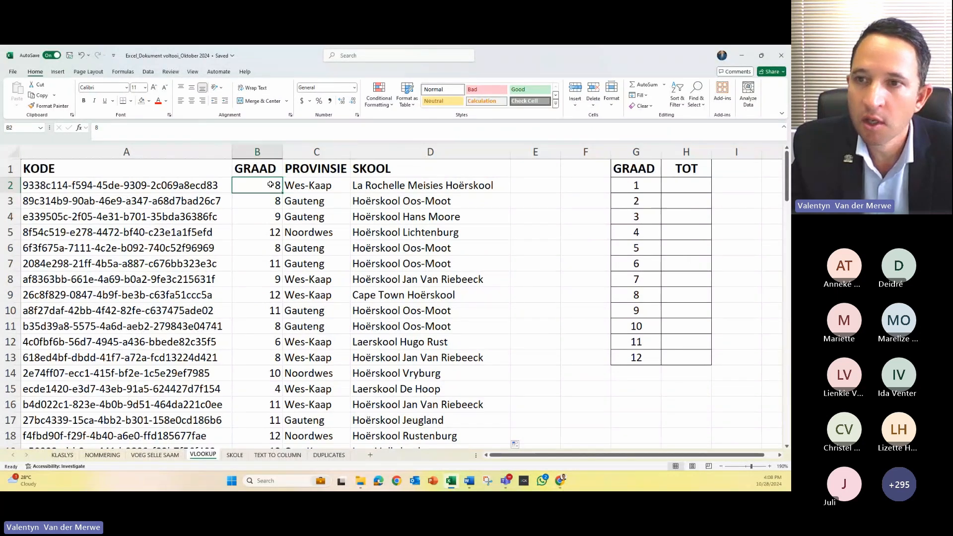
pyautogui.click(695, 185)
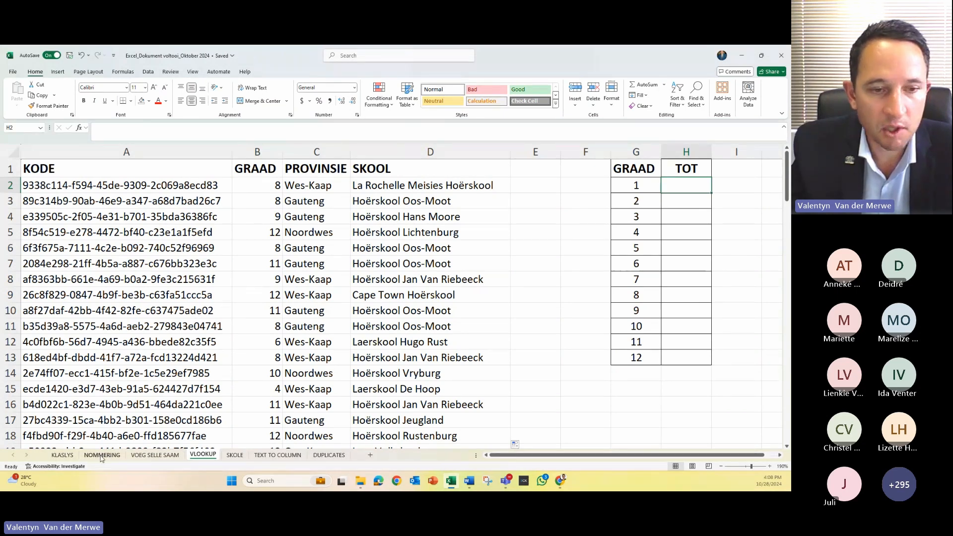
pyautogui.click(62, 454)
pyautogui.scroll(-16, 220, 344)
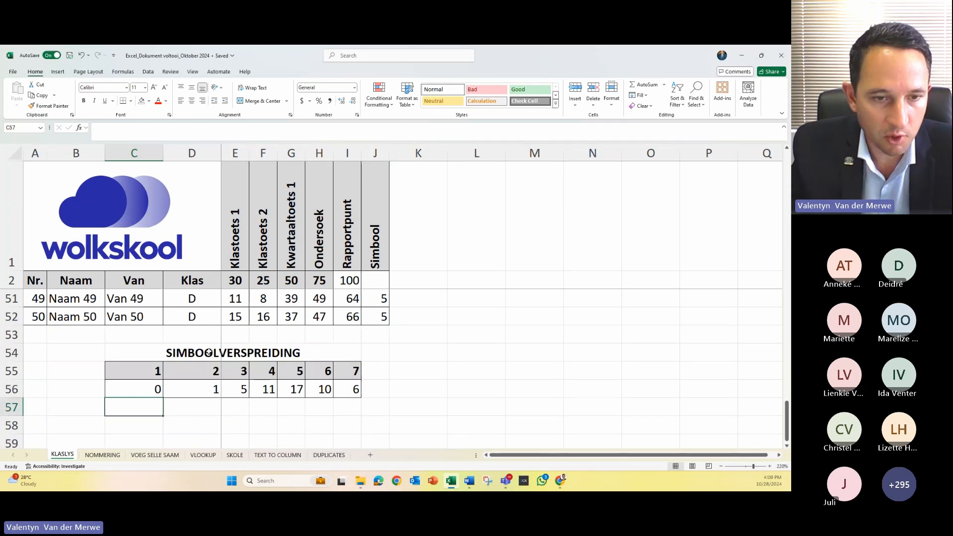
pyautogui.moveTo(209, 353); pyautogui.dragTo(204, 390)
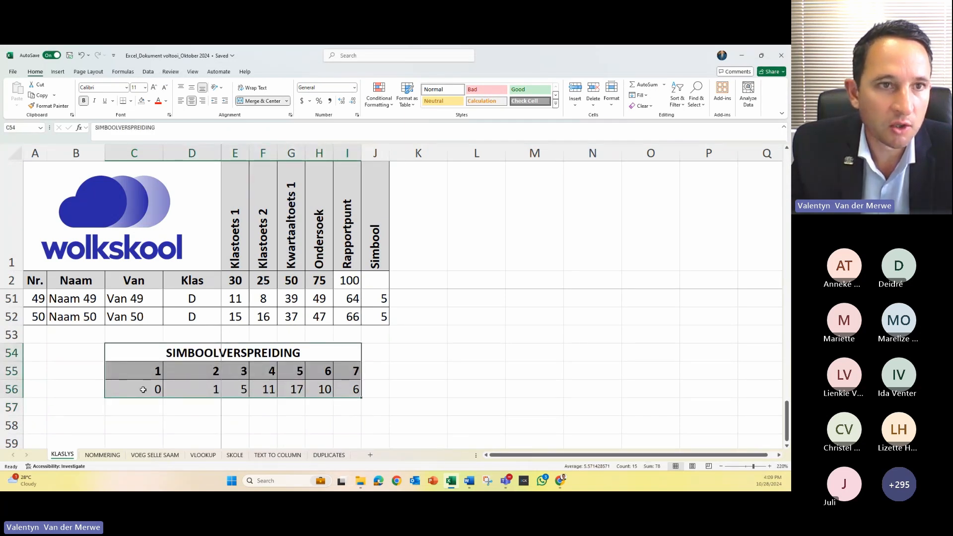
pyautogui.click(142, 389)
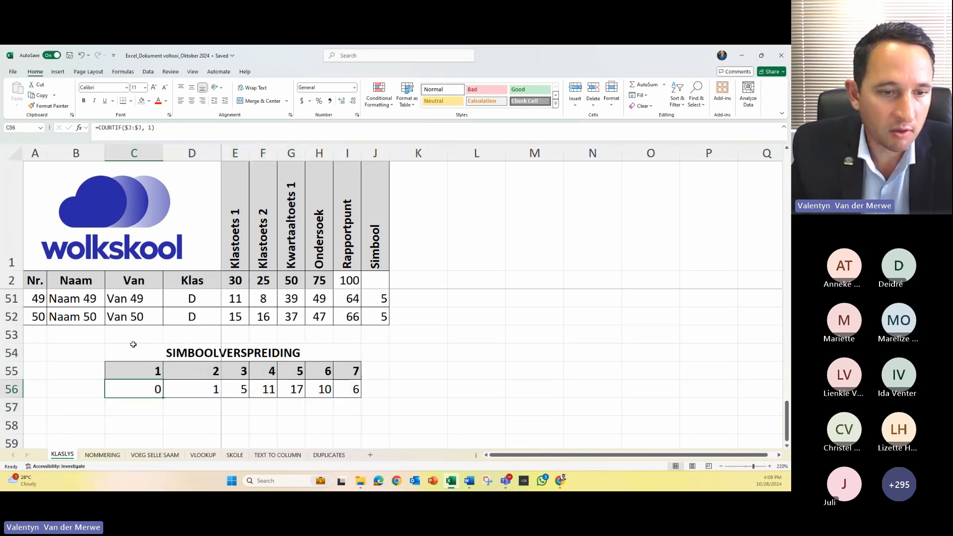
pyautogui.click(203, 456)
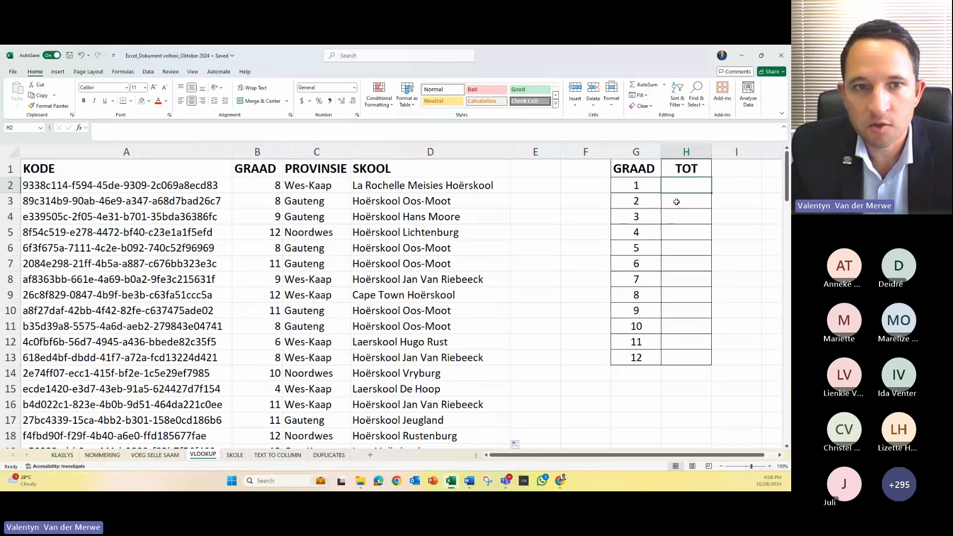
# Step: Enter =COUNTIF($B:$B,G2) in H2 to count grade 1 learners, giving 3
pyautogui.click(259, 188)
pyautogui.moveTo(260, 191); pyautogui.dragTo(272, 281)
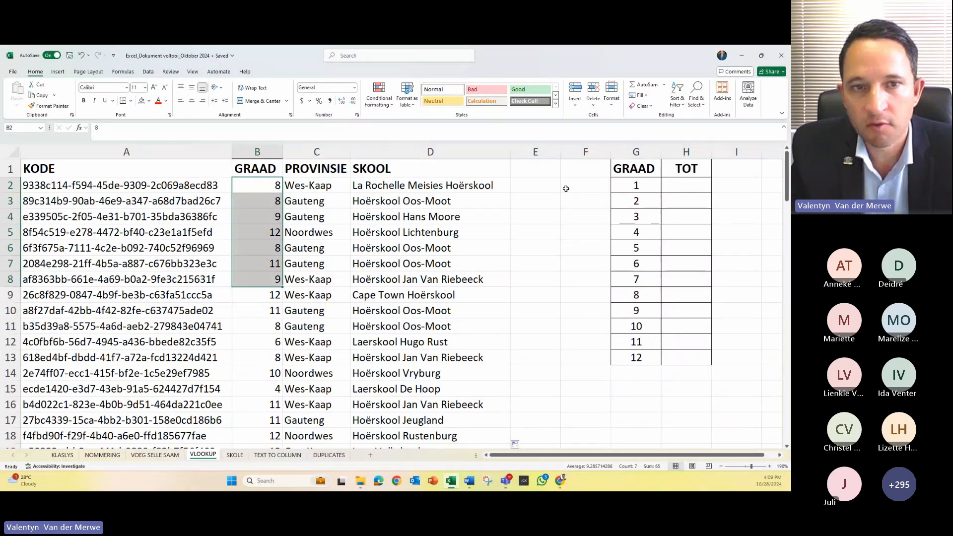
pyautogui.click(686, 189)
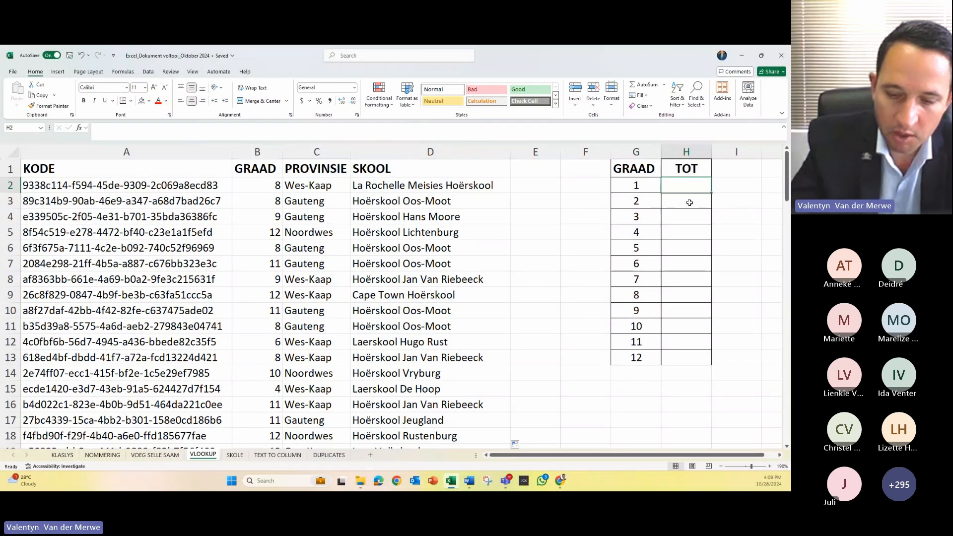
pyautogui.write('=count')
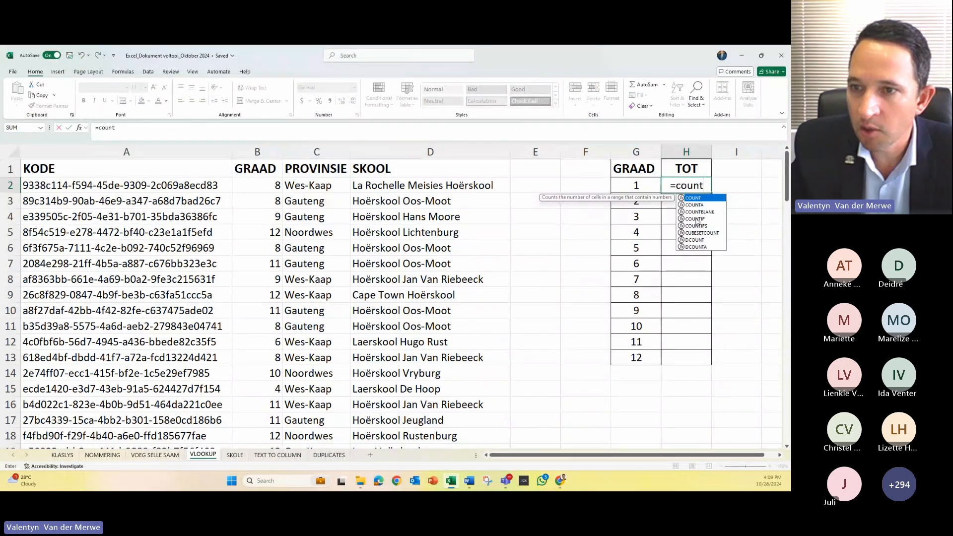
pyautogui.doubleClick(696, 219)
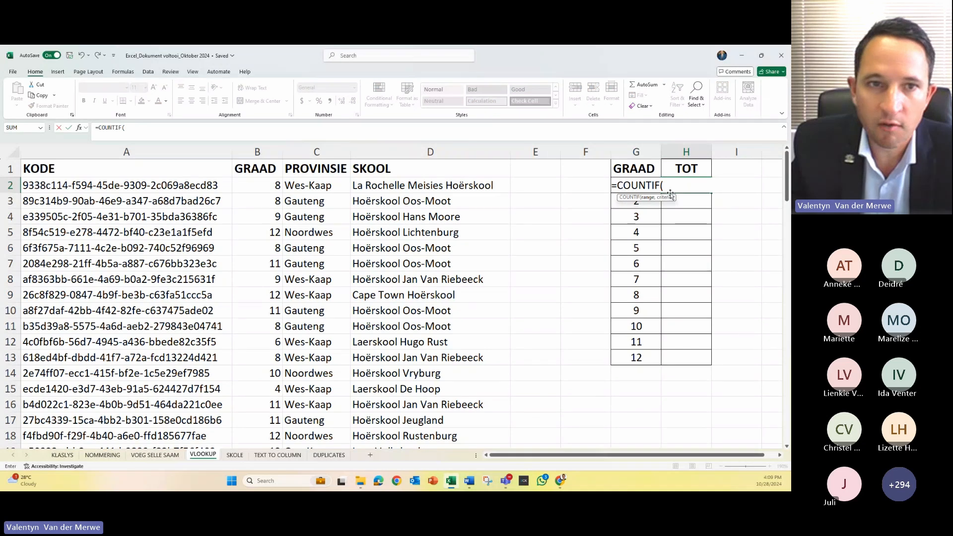
pyautogui.click(256, 151)
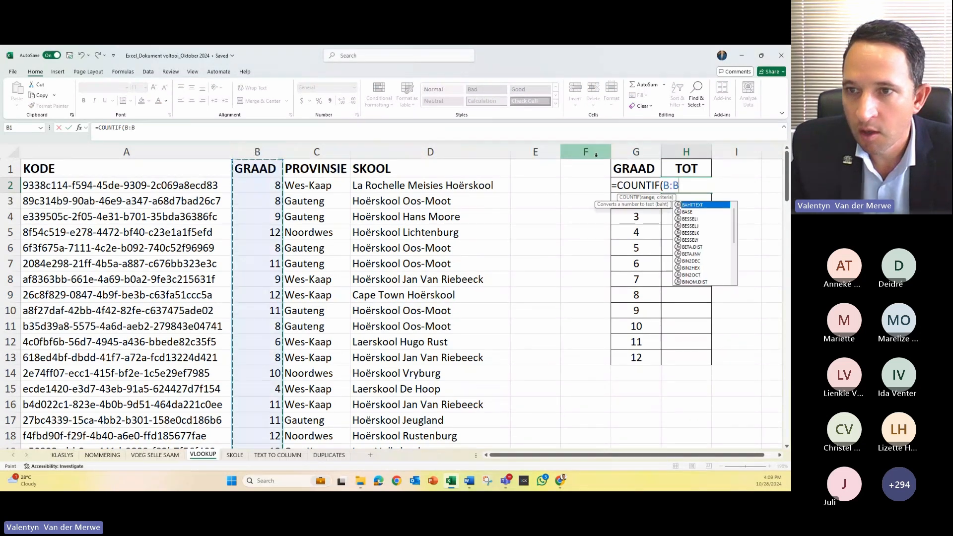
pyautogui.moveTo(682, 185); pyautogui.dragTo(663, 184)
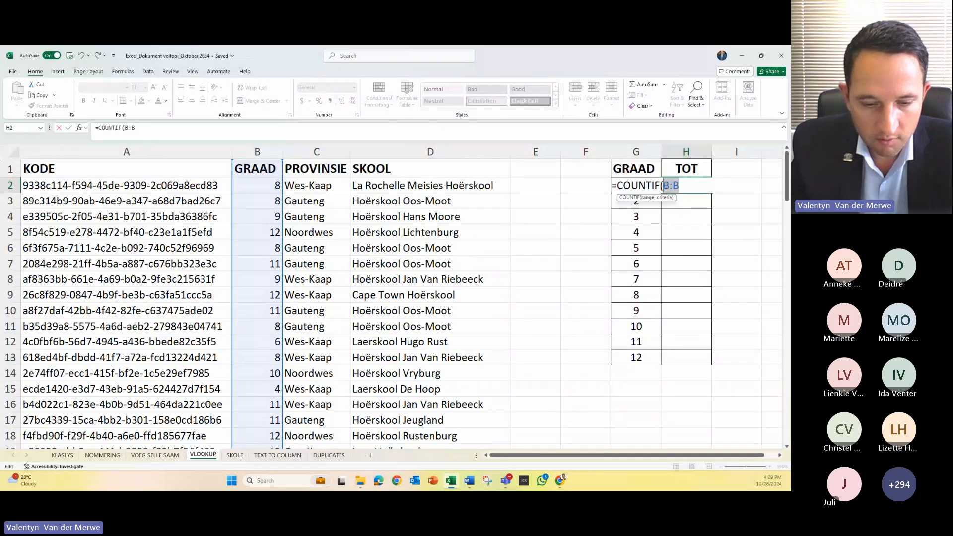
pyautogui.press('F4')
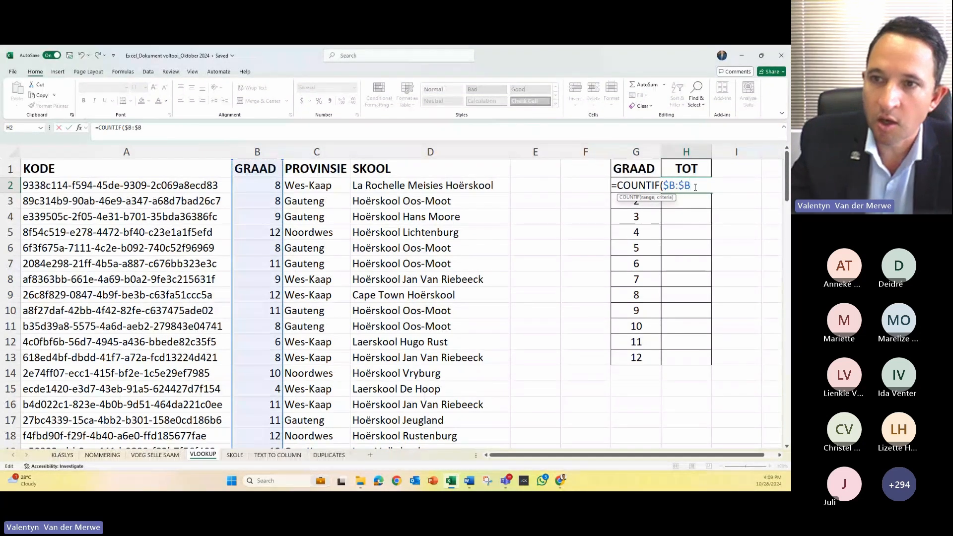
pyautogui.write(',')
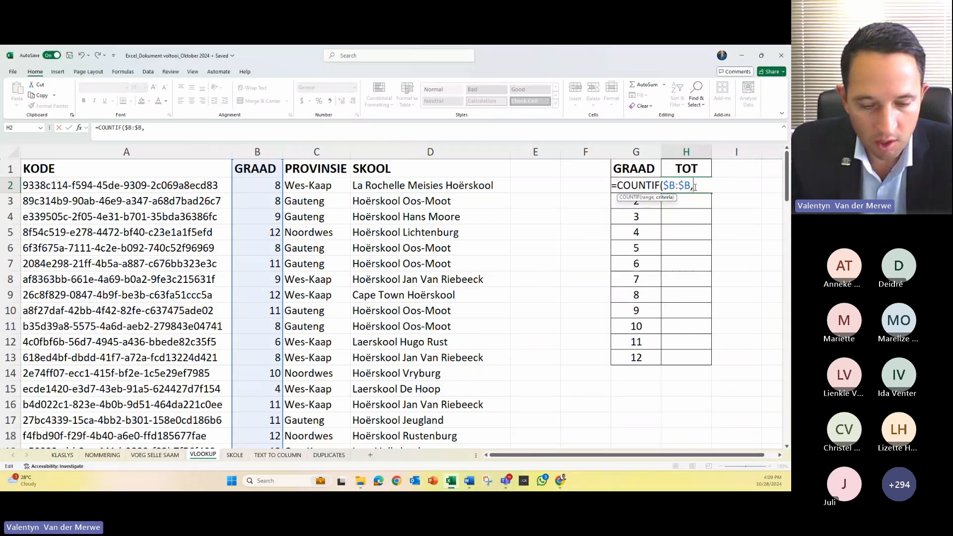
pyautogui.write('G')
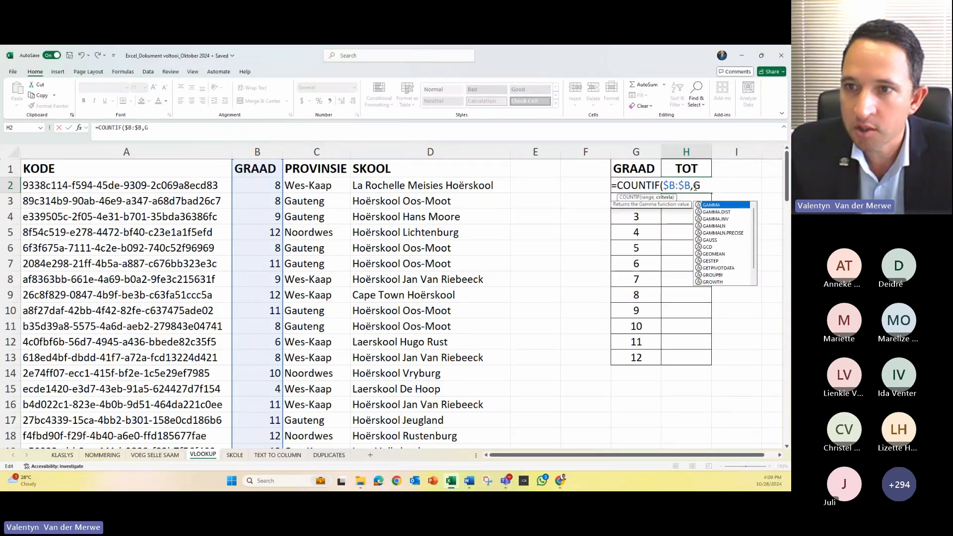
pyautogui.write('2)')
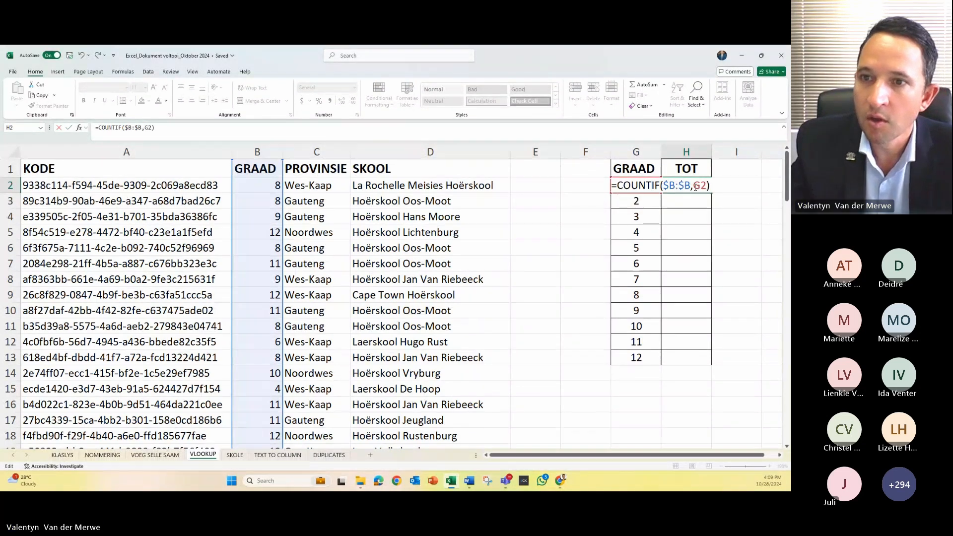
pyautogui.press('Return')
pyautogui.click(694, 191)
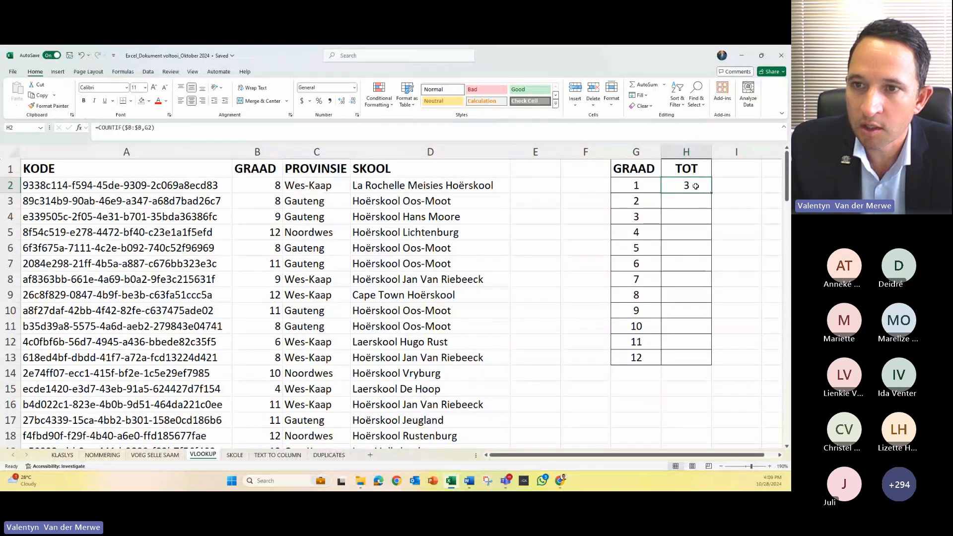
# Step: Copy H2's COUNTIF down to H13 for grades 1–12, verify against column B, then open TEXT TO COLUMN
pyautogui.doubleClick(712, 193)
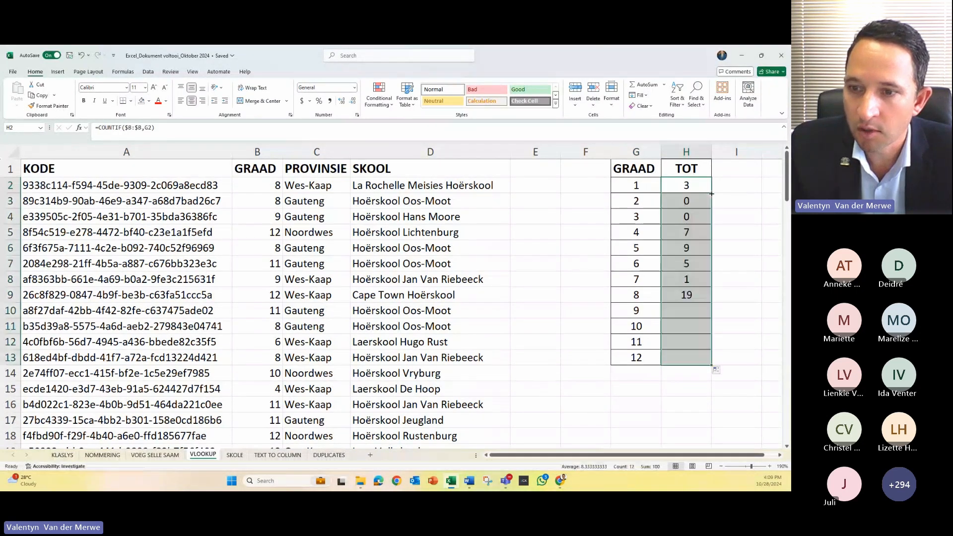
pyautogui.moveTo(689, 186); pyautogui.dragTo(688, 357)
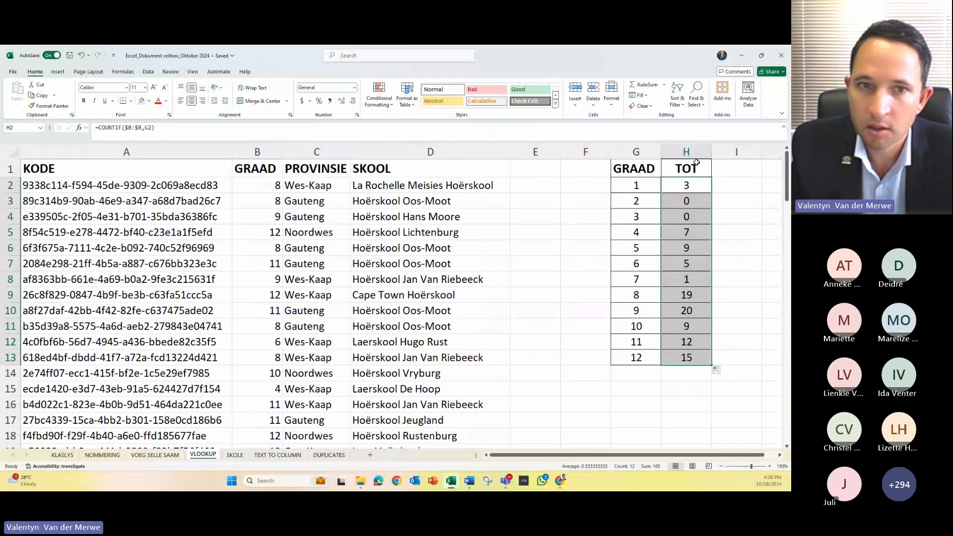
pyautogui.moveTo(246, 186); pyautogui.dragTo(267, 489)
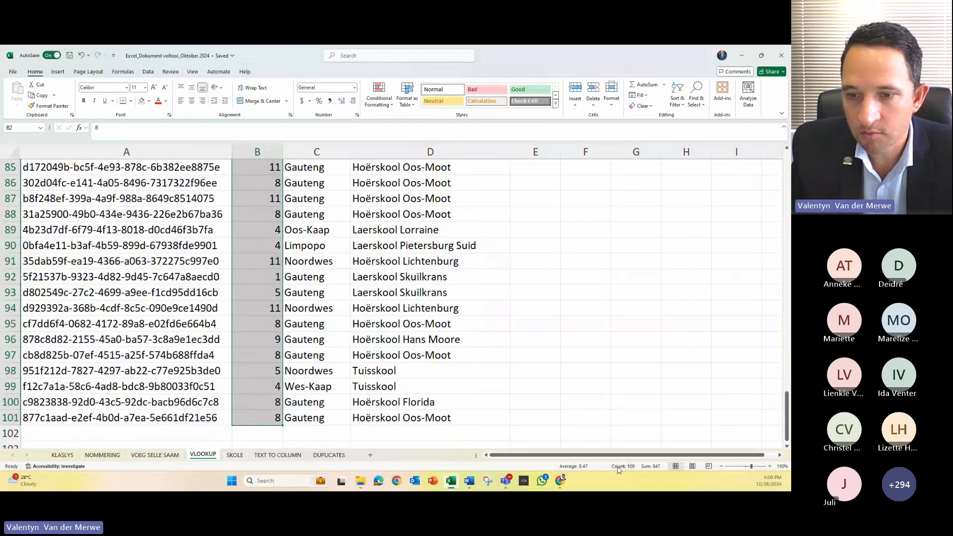
pyautogui.scroll(20, 366, 218)
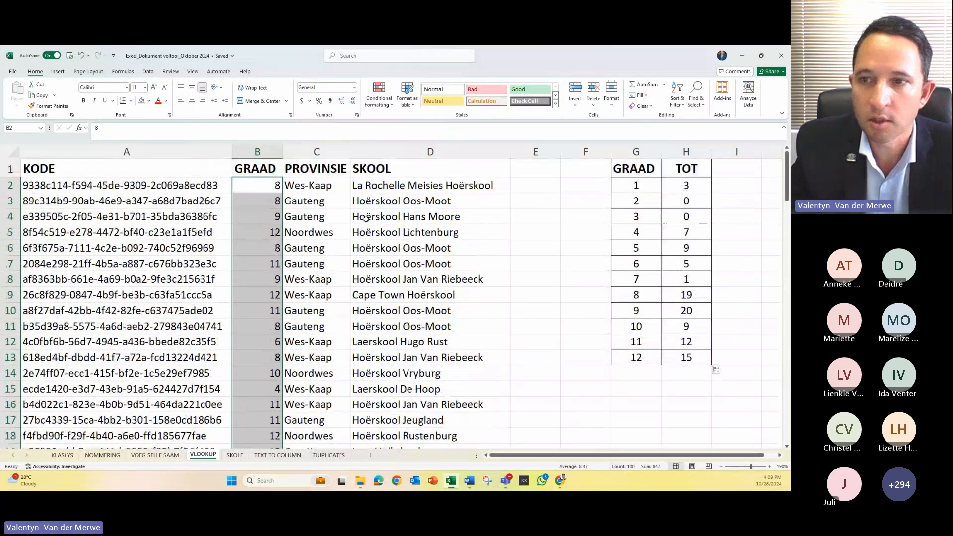
pyautogui.click(666, 184)
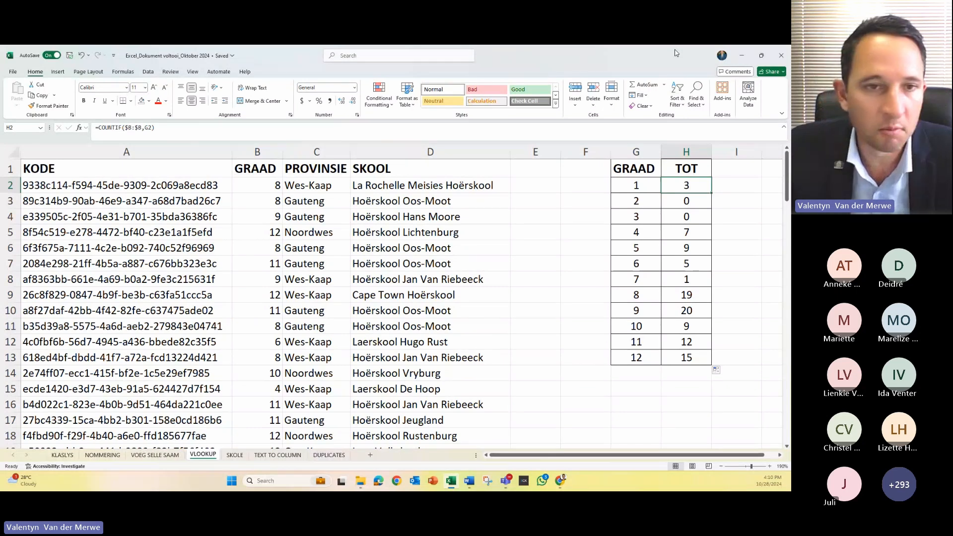
pyautogui.click(543, 217)
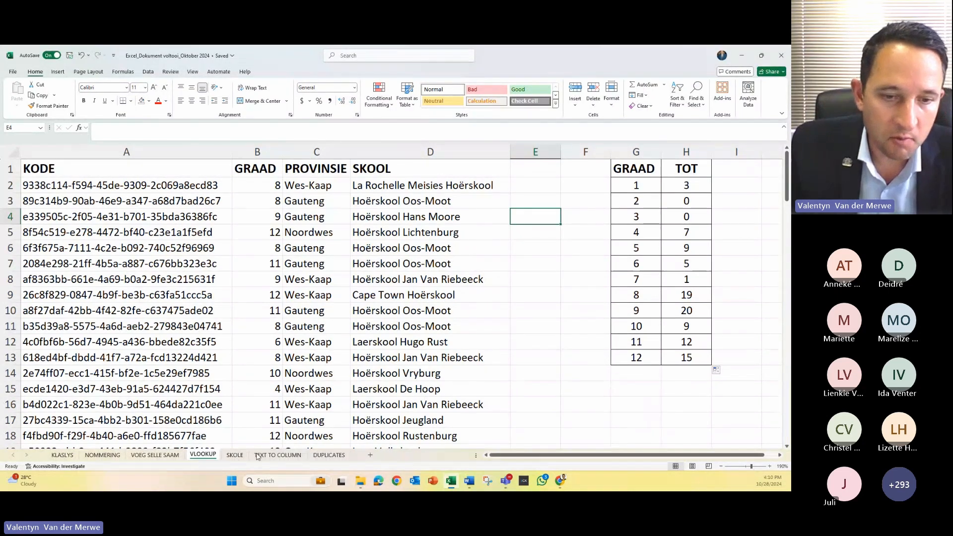
pyautogui.click(279, 456)
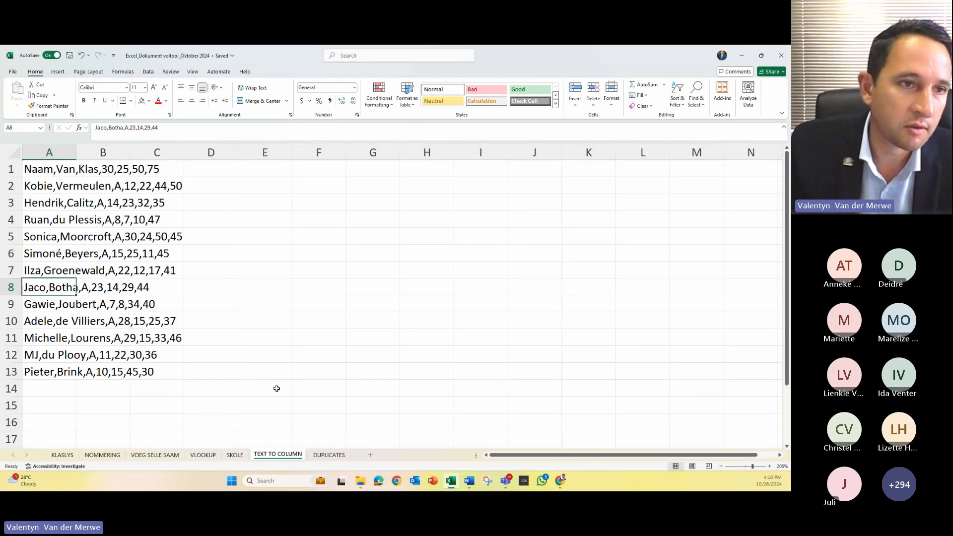
# Step: Autofit column A to show each full comma-separated line, then select column A
pyautogui.moveTo(58, 168); pyautogui.dragTo(154, 168)
pyautogui.click(45, 173)
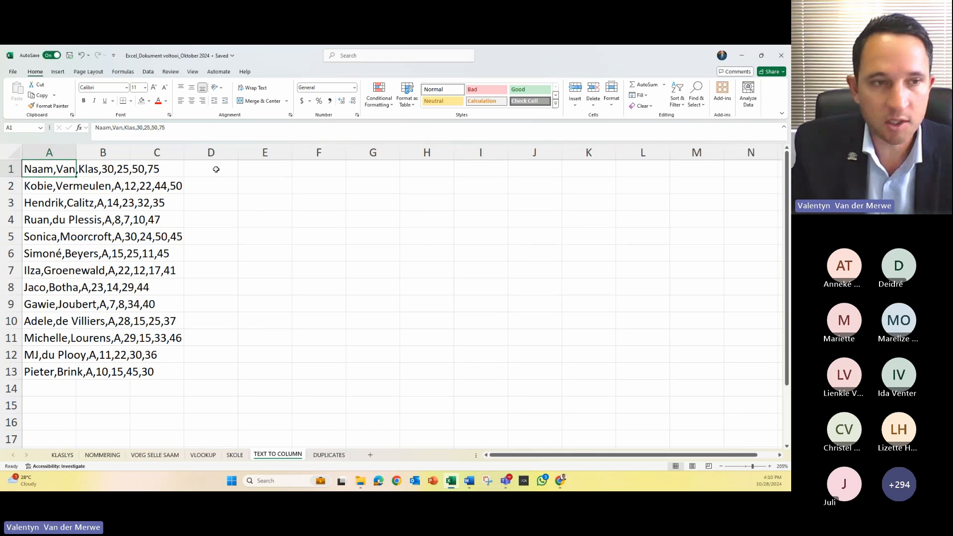
pyautogui.press('Right')
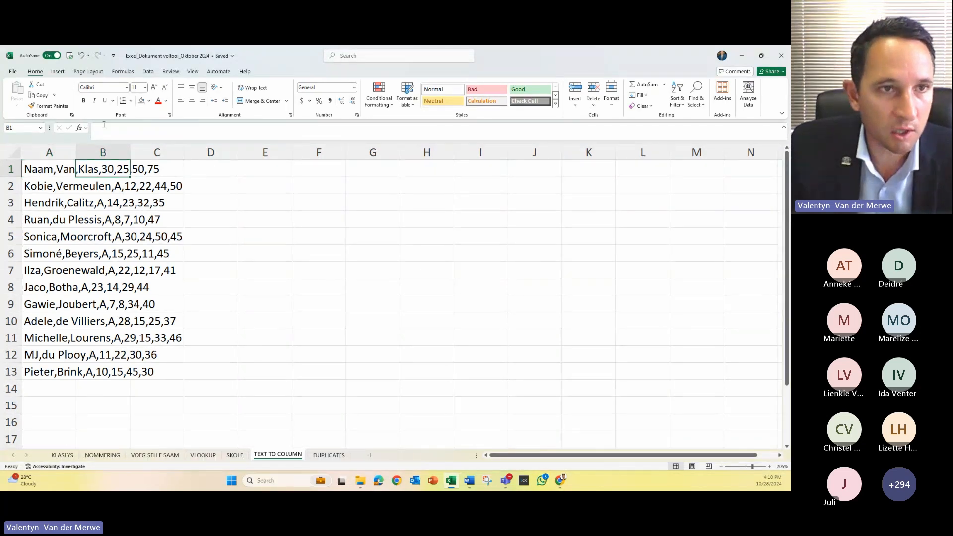
pyautogui.doubleClick(79, 145)
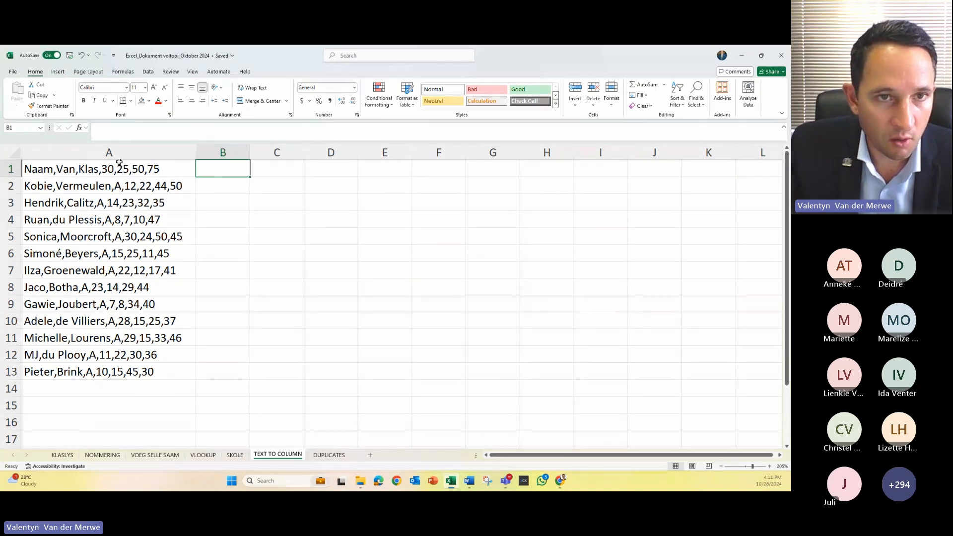
pyautogui.click(73, 169)
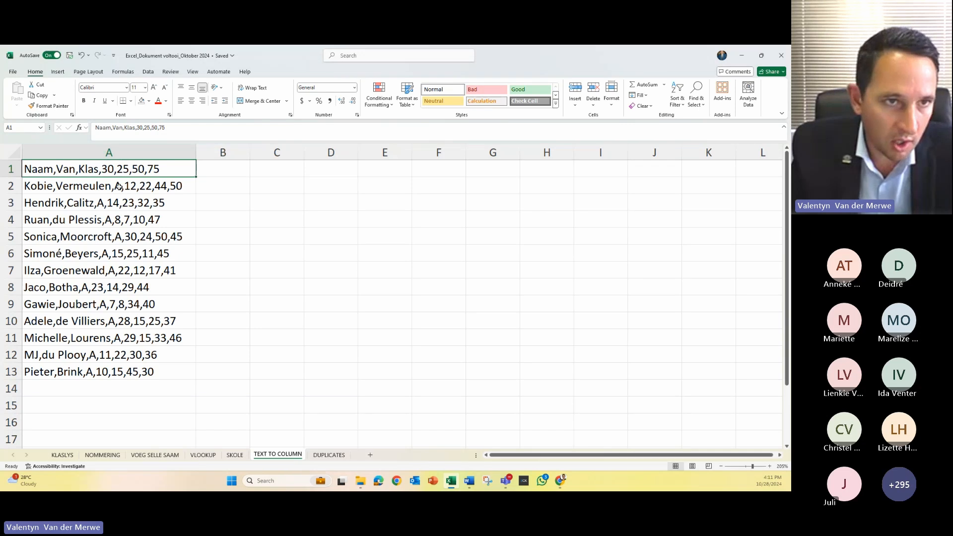
pyautogui.click(106, 151)
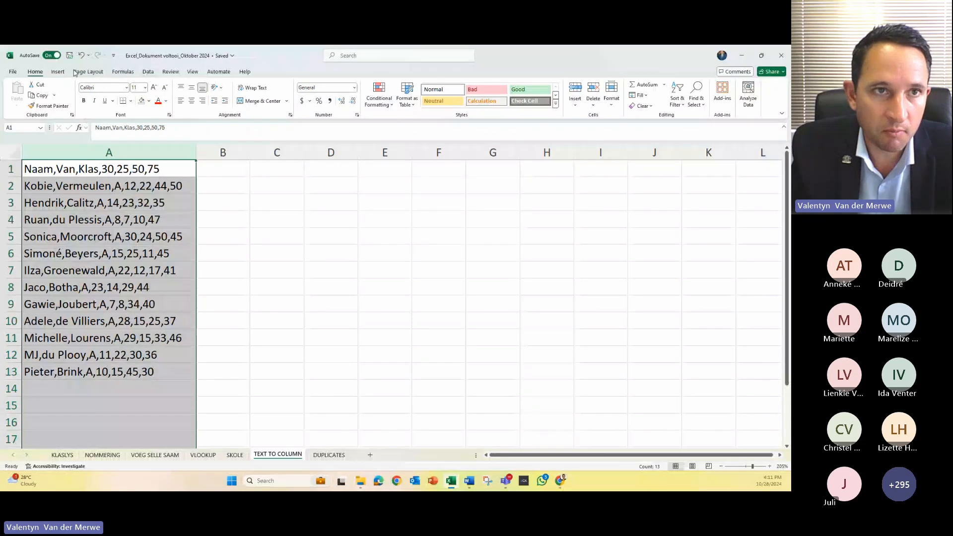
# Step: Split column A on commas into name, surname, class and four mark columns
pyautogui.click(149, 73)
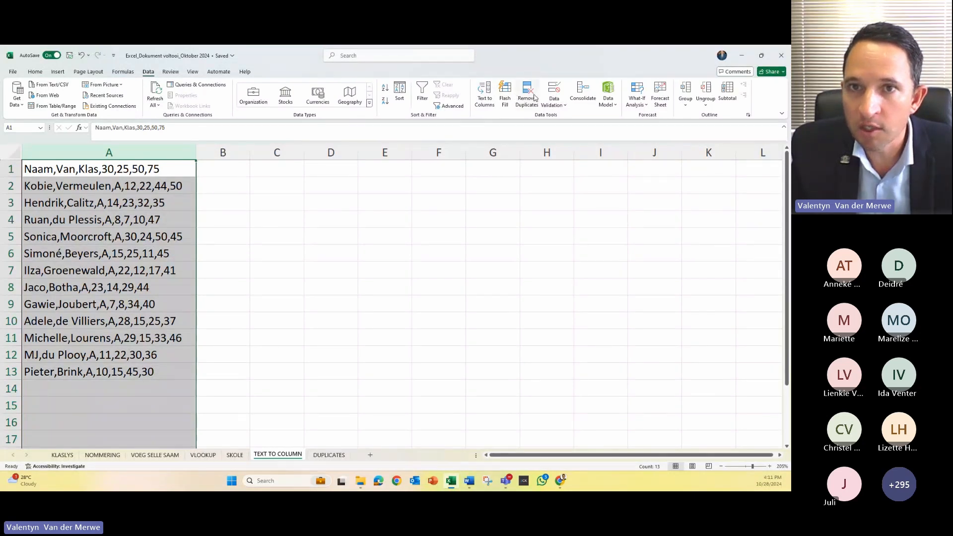
pyautogui.click(483, 98)
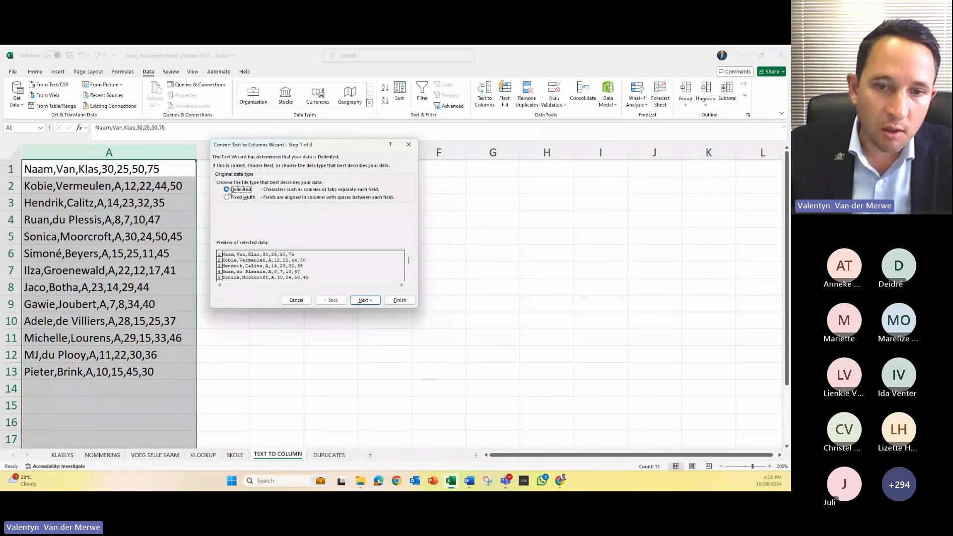
pyautogui.click(365, 300)
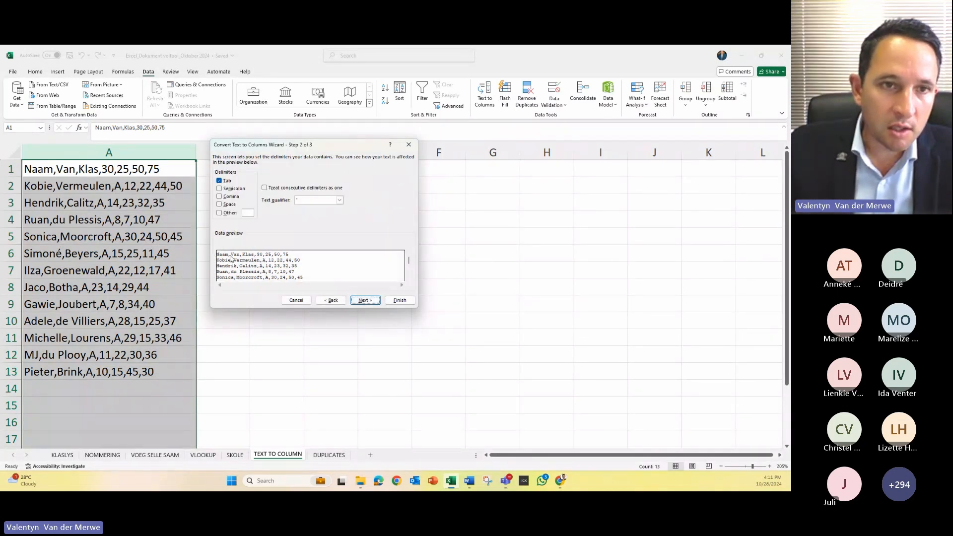
pyautogui.click(219, 181)
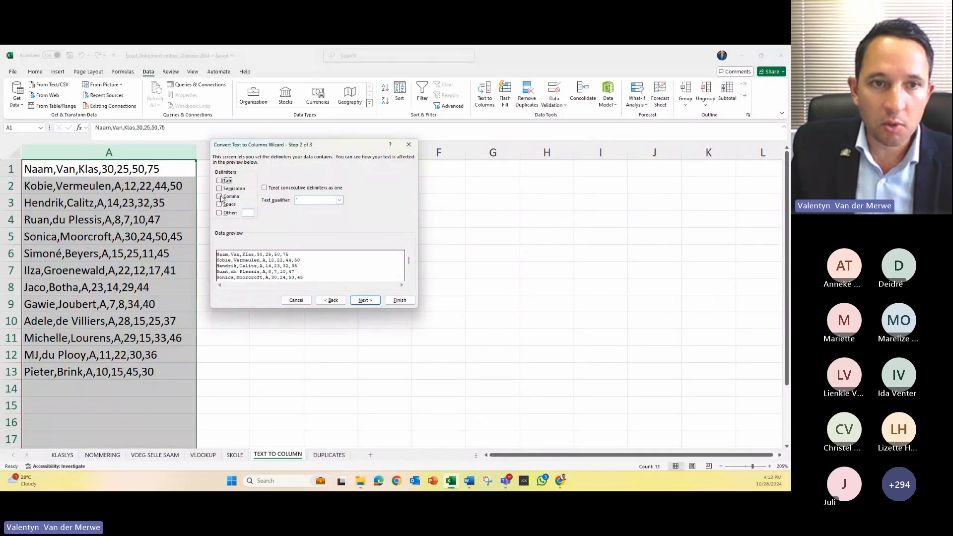
pyautogui.click(220, 197)
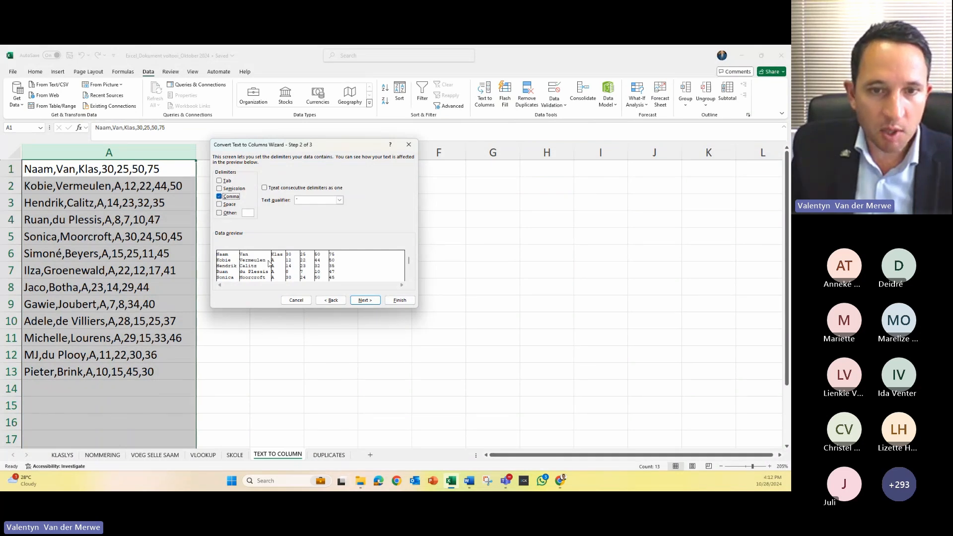
pyautogui.click(368, 300)
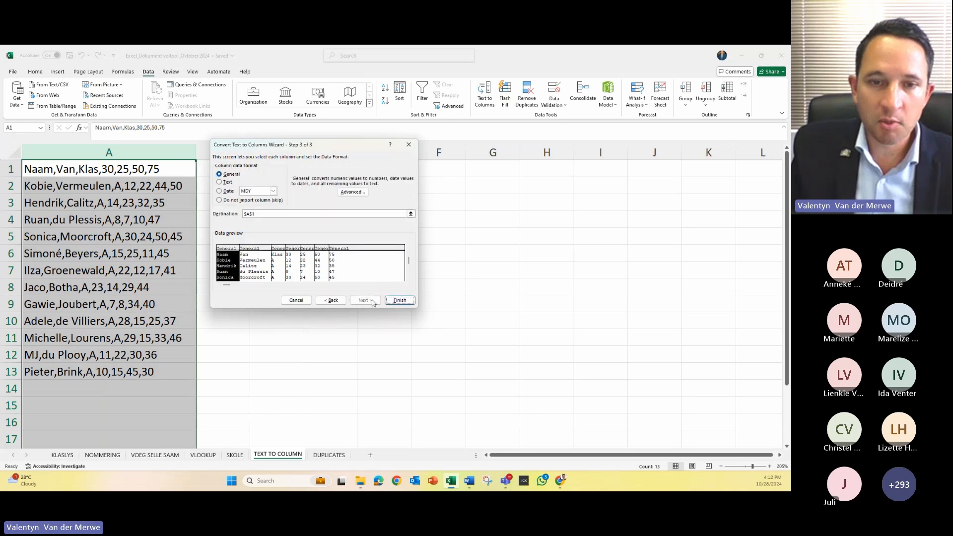
pyautogui.click(399, 300)
pyautogui.click(133, 177)
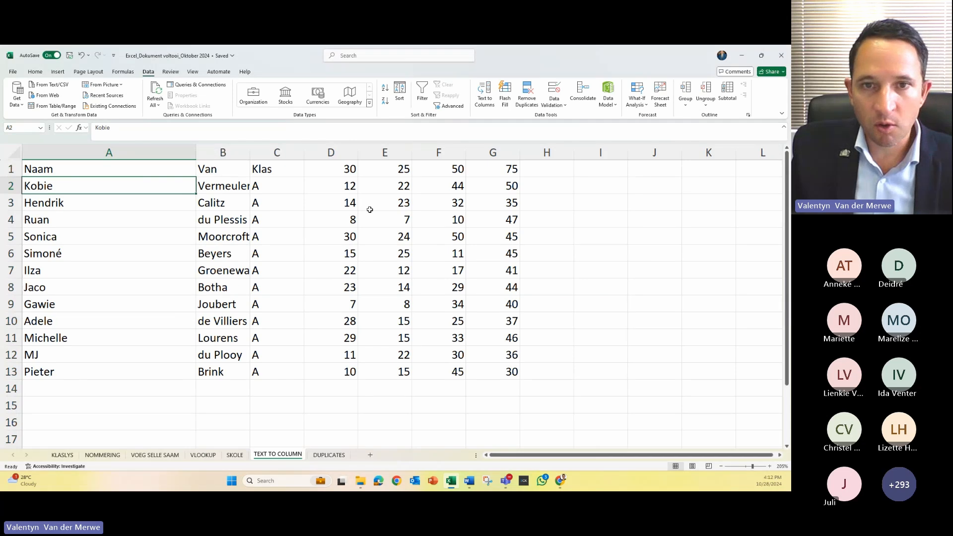
# Step: Autofit columns A to G to fit the split names, surnames, class and marks
pyautogui.click(431, 203)
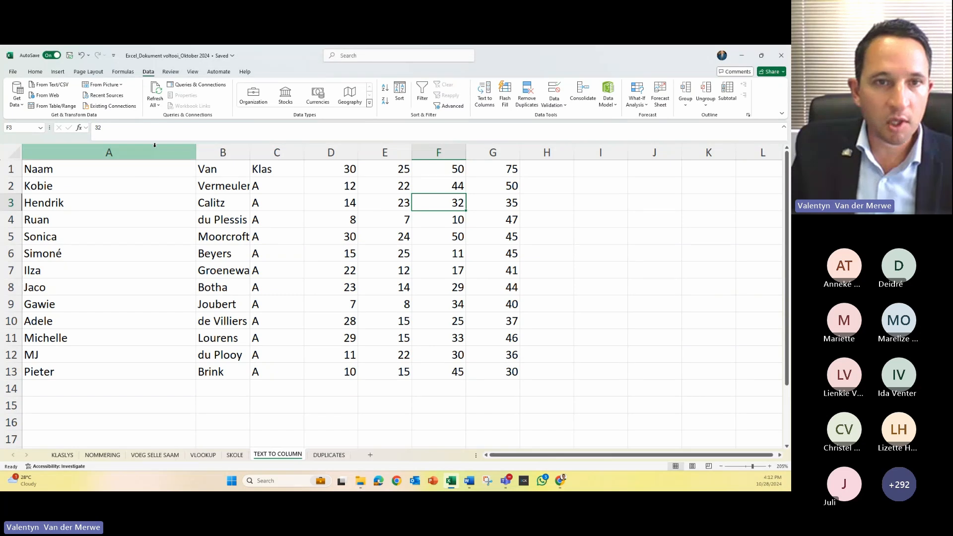
pyautogui.click(114, 150)
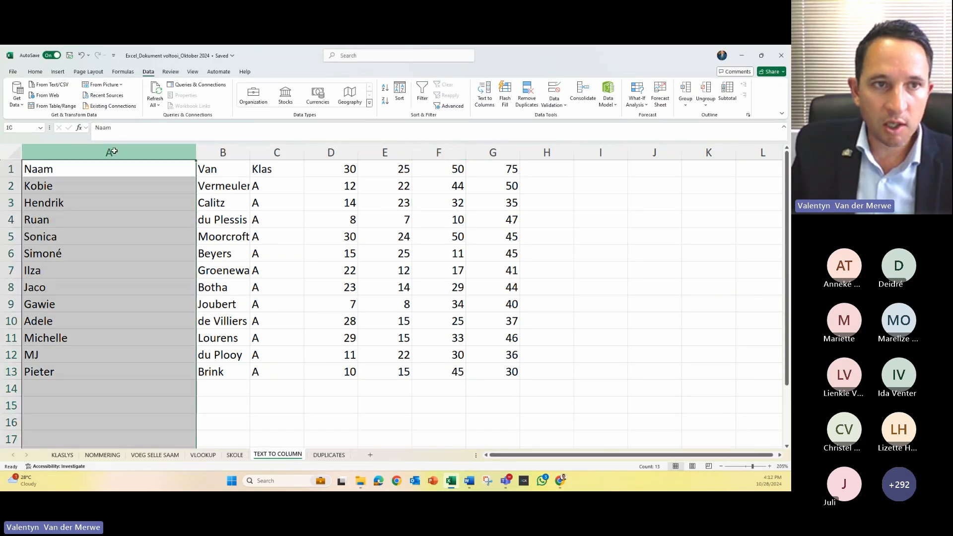
pyautogui.moveTo(114, 151); pyautogui.dragTo(495, 151)
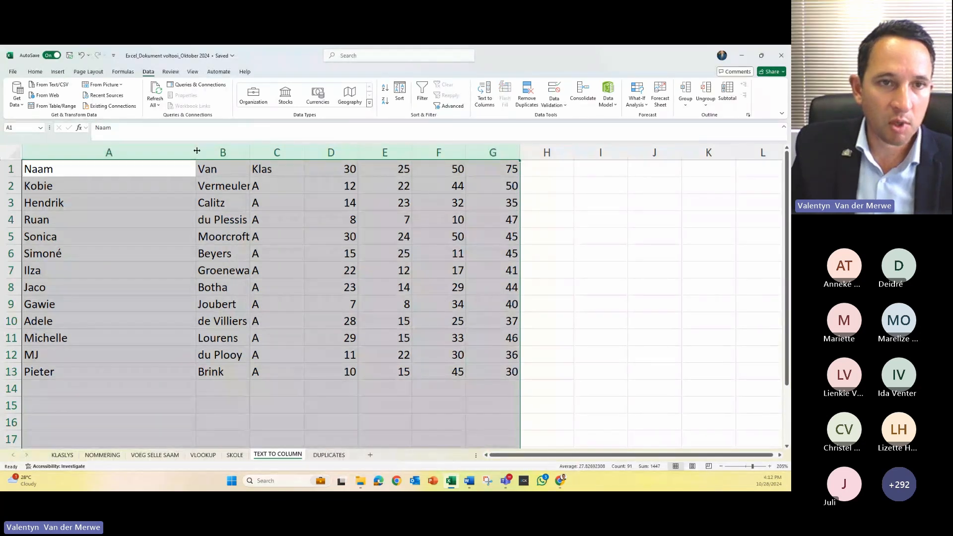
pyautogui.doubleClick(197, 150)
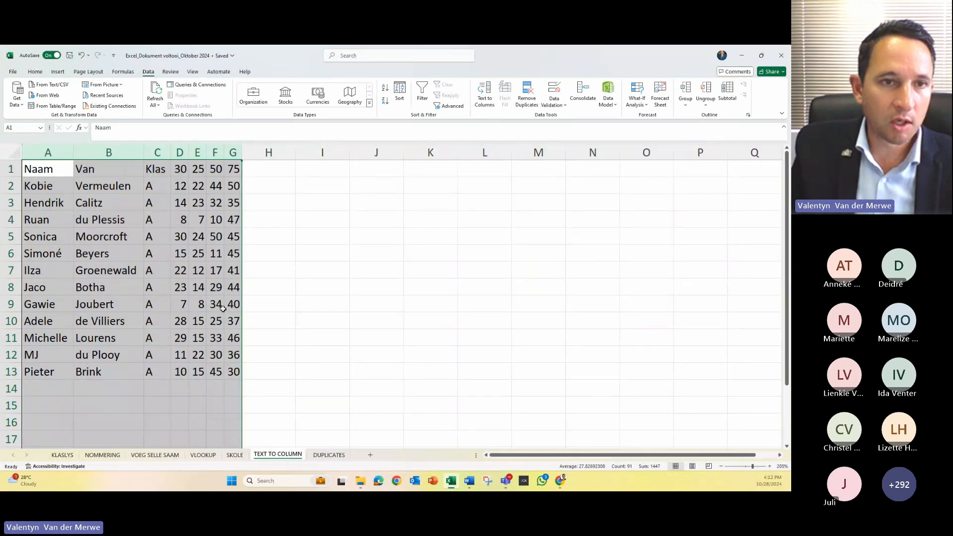
pyautogui.click(119, 221)
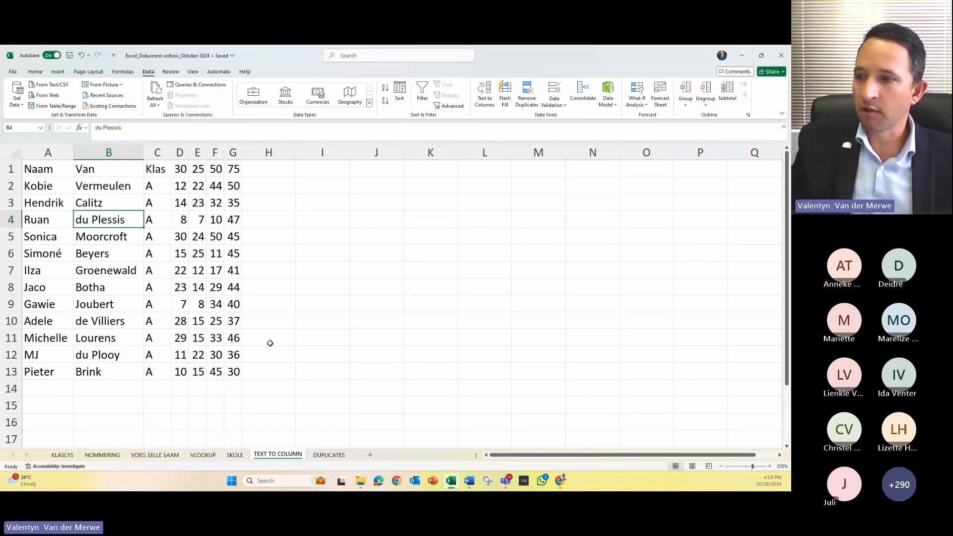
# Step: On the DUPLICATES sheet, remove rows with duplicate SKOOL values, ignoring PROVINSIE
pyautogui.click(329, 455)
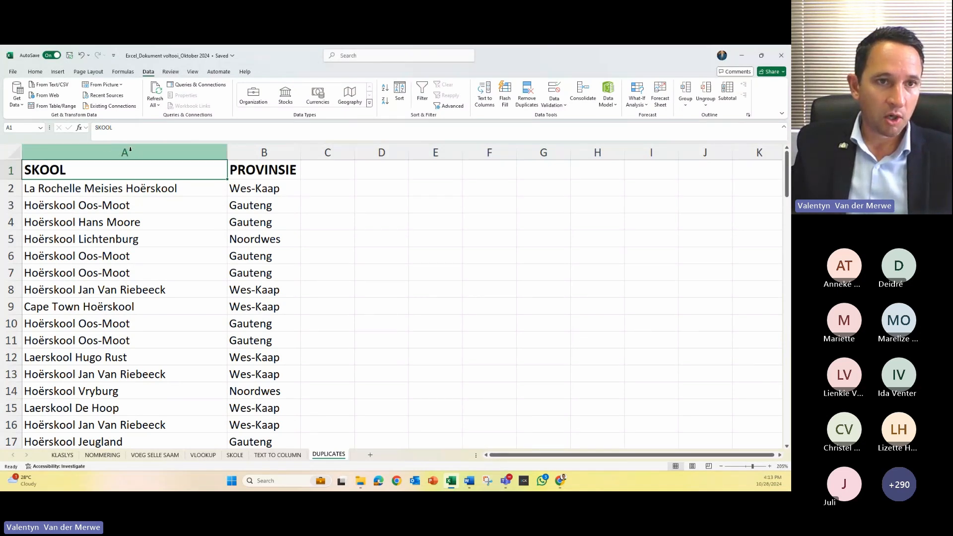
pyautogui.moveTo(130, 148); pyautogui.dragTo(275, 151)
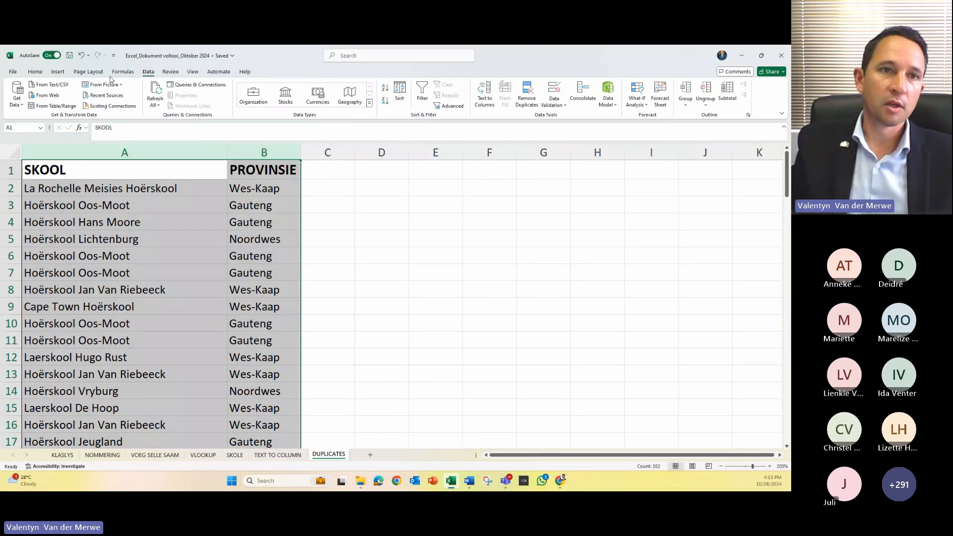
pyautogui.click(529, 90)
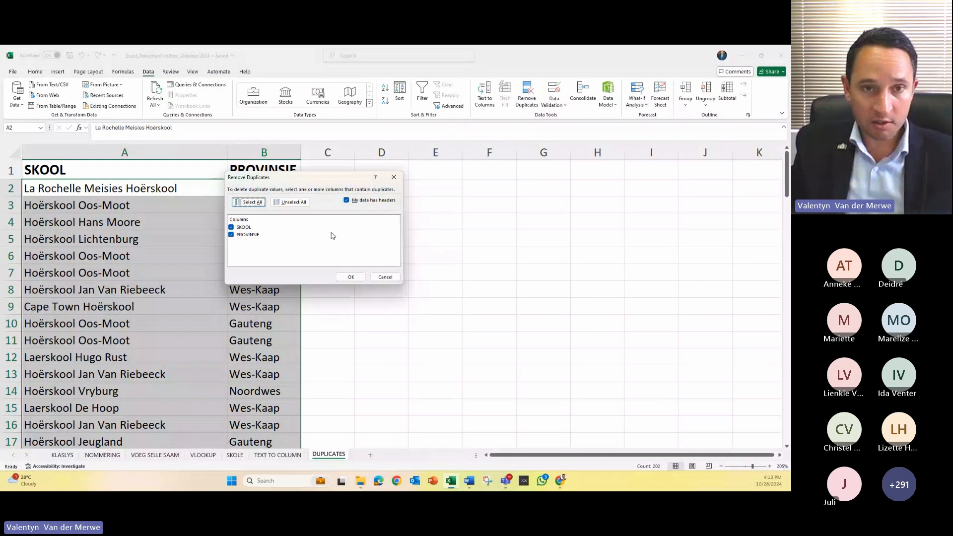
pyautogui.click(232, 235)
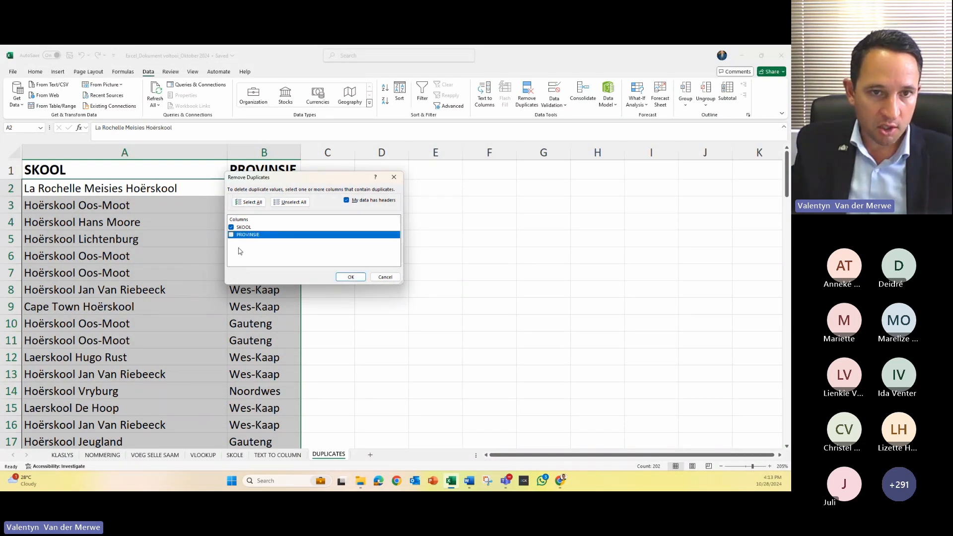
pyautogui.click(351, 277)
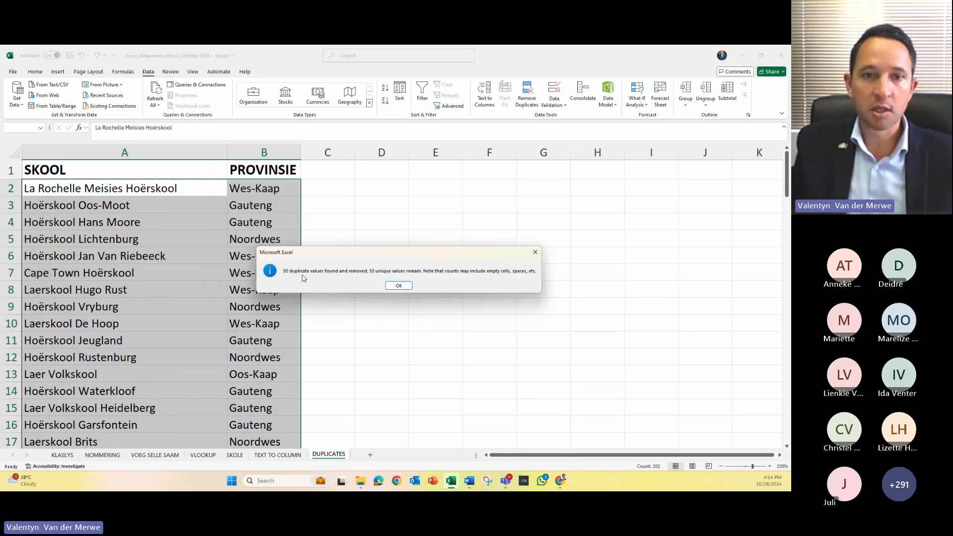
pyautogui.click(399, 286)
# Step: Review the remaining 50 school names, then go to the KLASLYS sheet
pyautogui.click(153, 238)
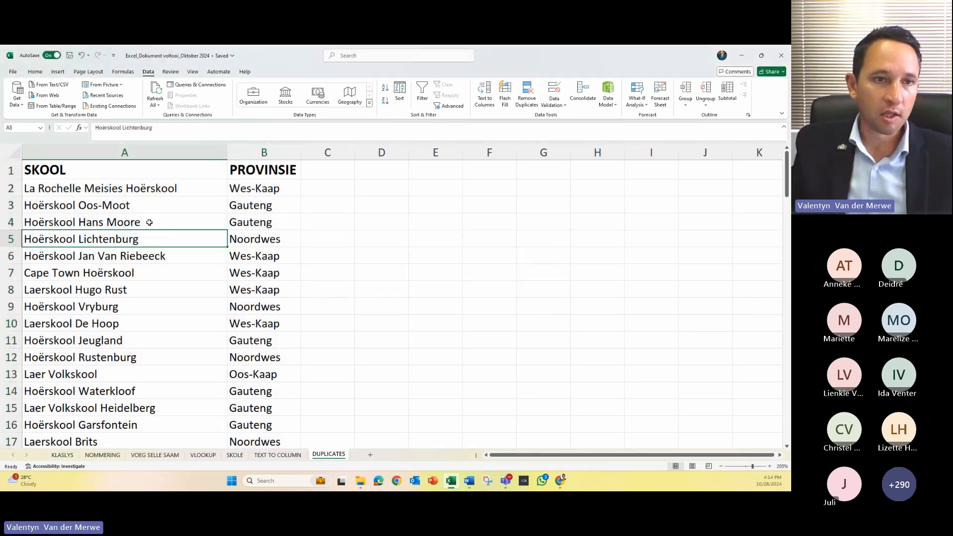
pyautogui.moveTo(163, 188); pyautogui.dragTo(177, 411)
pyautogui.scroll(7, 221, 301)
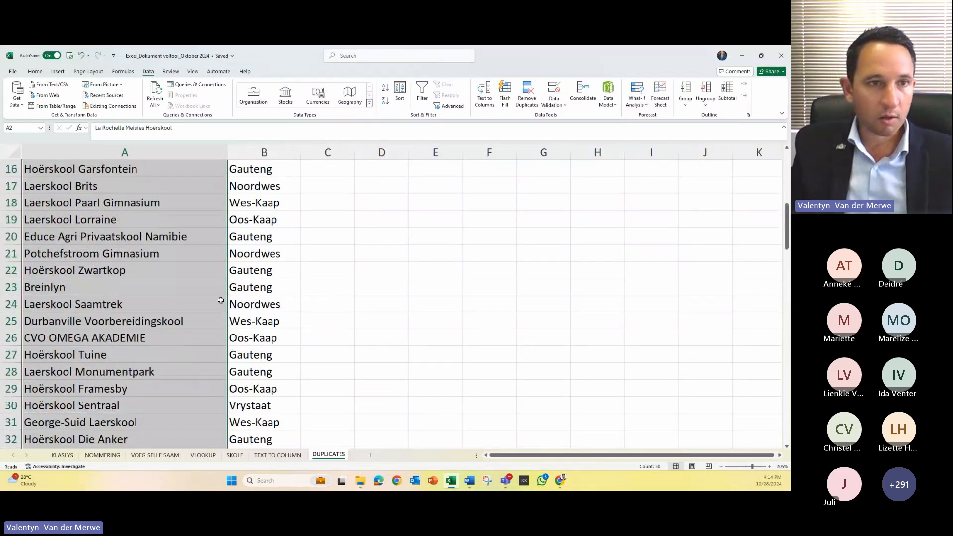
pyautogui.scroll(5, 221, 300)
pyautogui.click(72, 172)
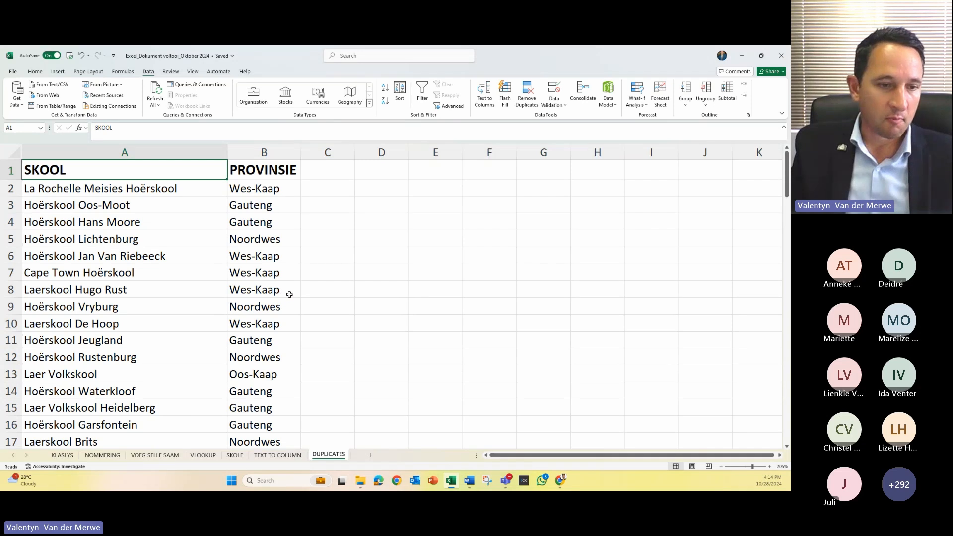
pyautogui.click(62, 455)
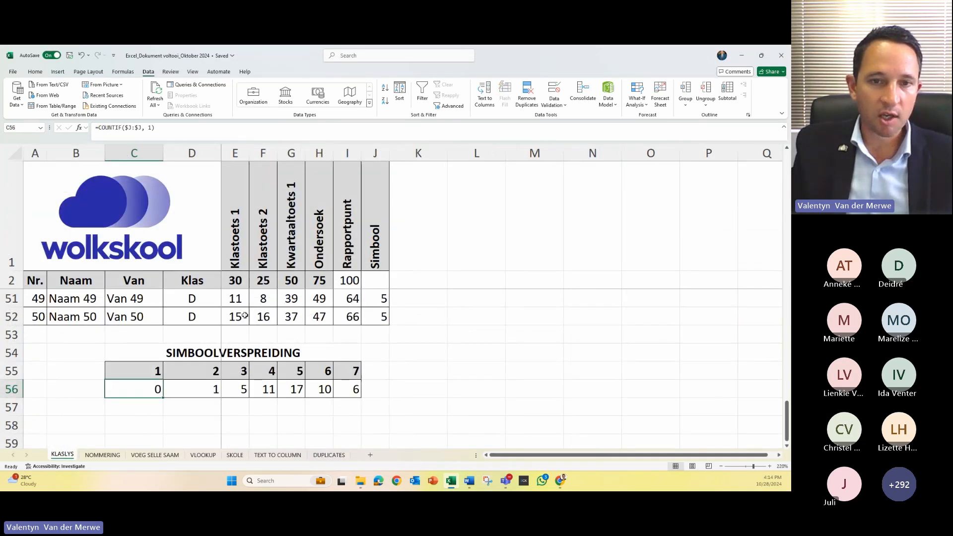
# Step: Inspect the Rapportpunt formula in I3 and its $E$2 reference unchanged, then switch to Word
pyautogui.scroll(16, 320, 326)
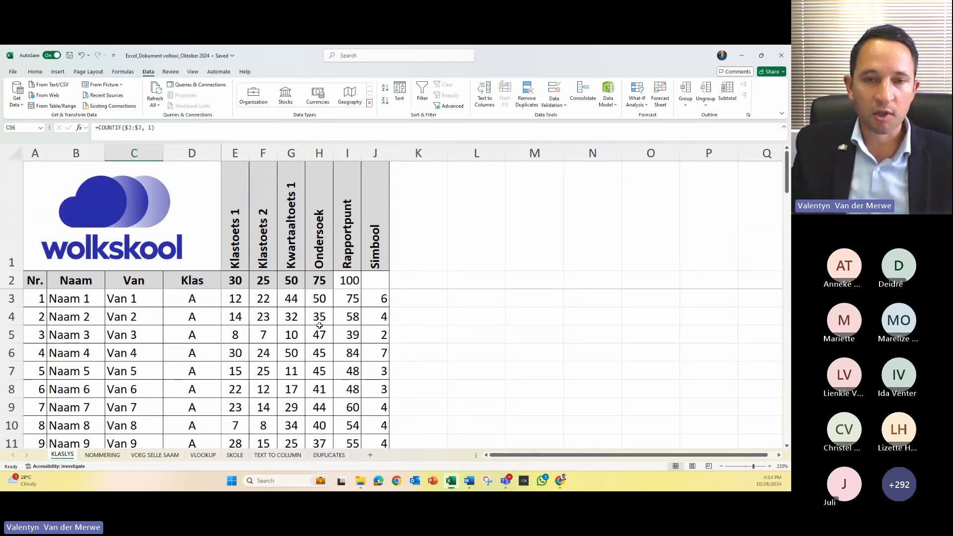
pyautogui.click(348, 299)
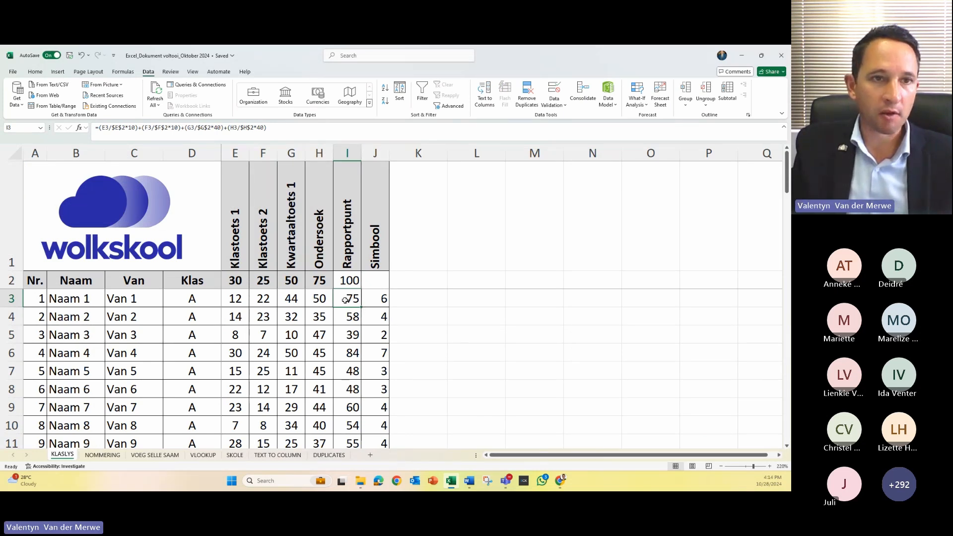
pyautogui.doubleClick(346, 300)
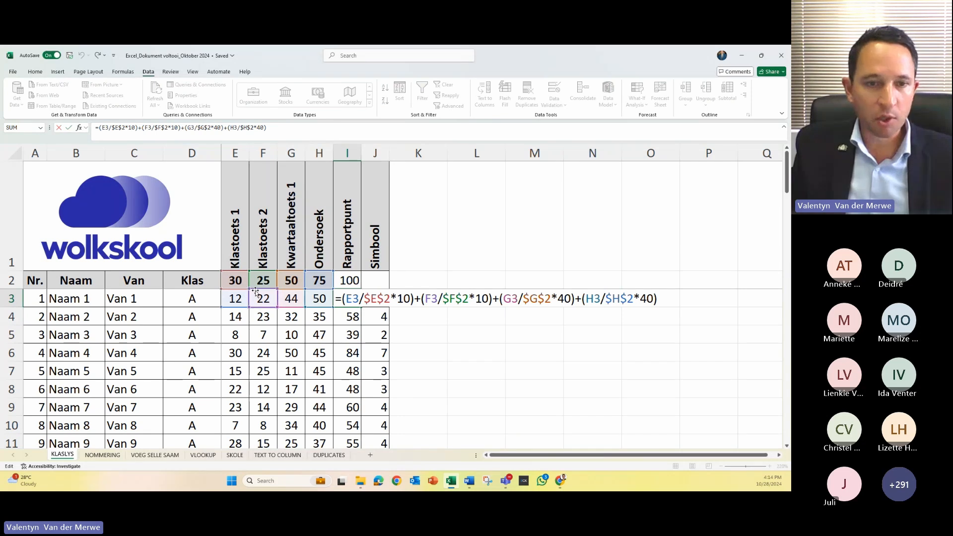
pyautogui.moveTo(362, 298); pyautogui.dragTo(391, 299)
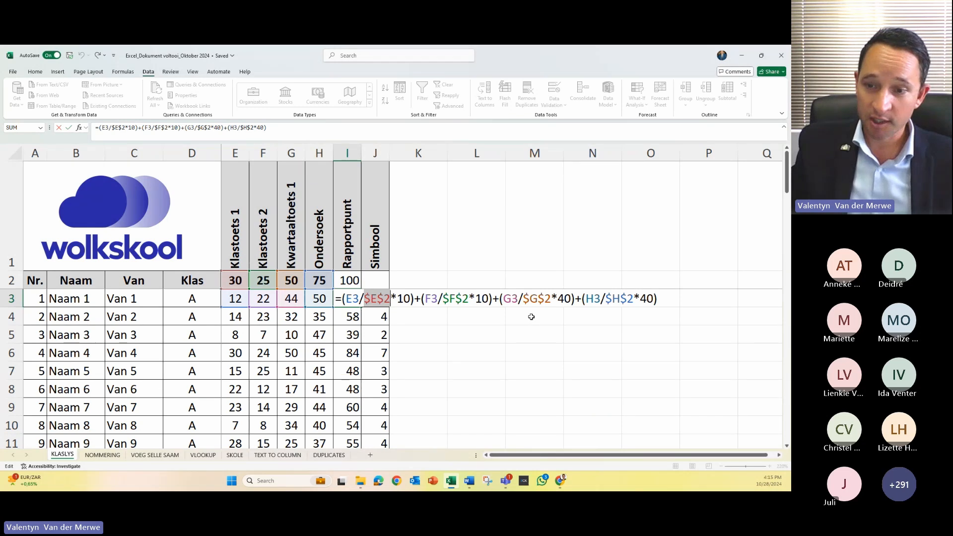
pyautogui.press('Return')
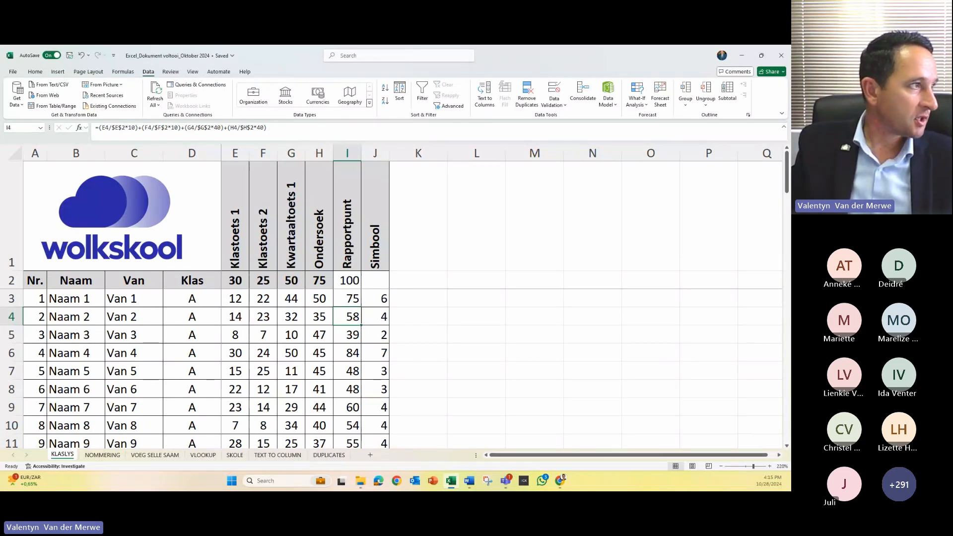
pyautogui.hotkey('alt', 'Tab')
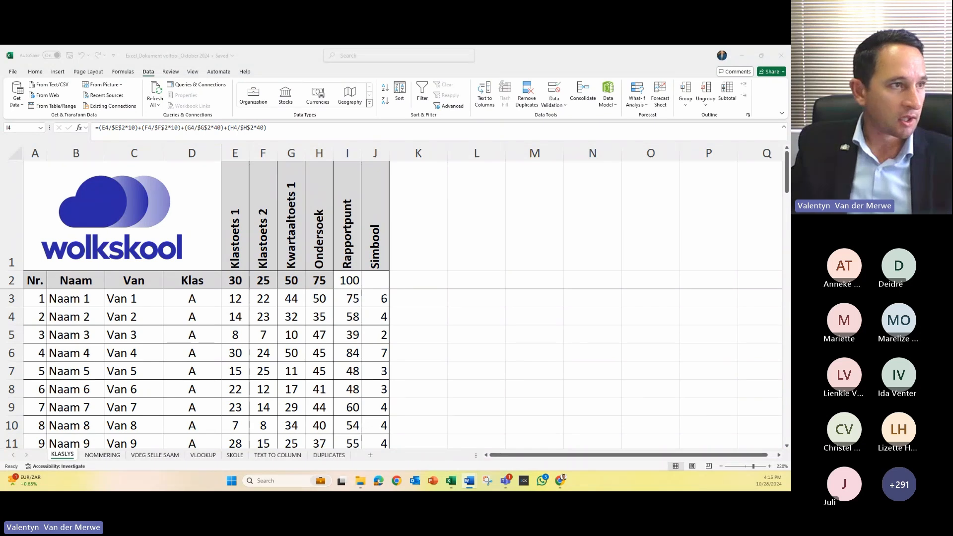
pyautogui.moveTo(1, 258); pyautogui.dragTo(382, 47)
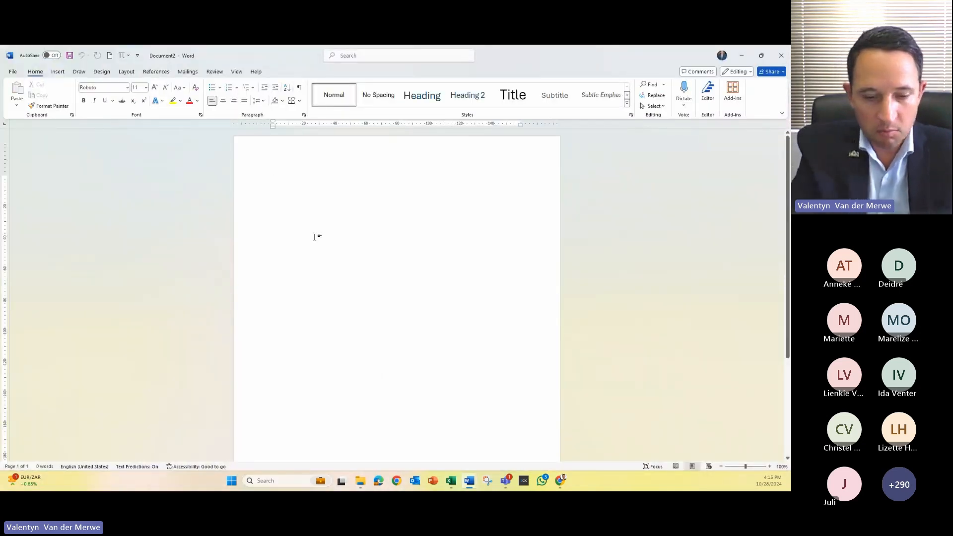
# Step: Type the salutation 'Geagte {Naam en Van}' and start a new line
pyautogui.write('Geagte')
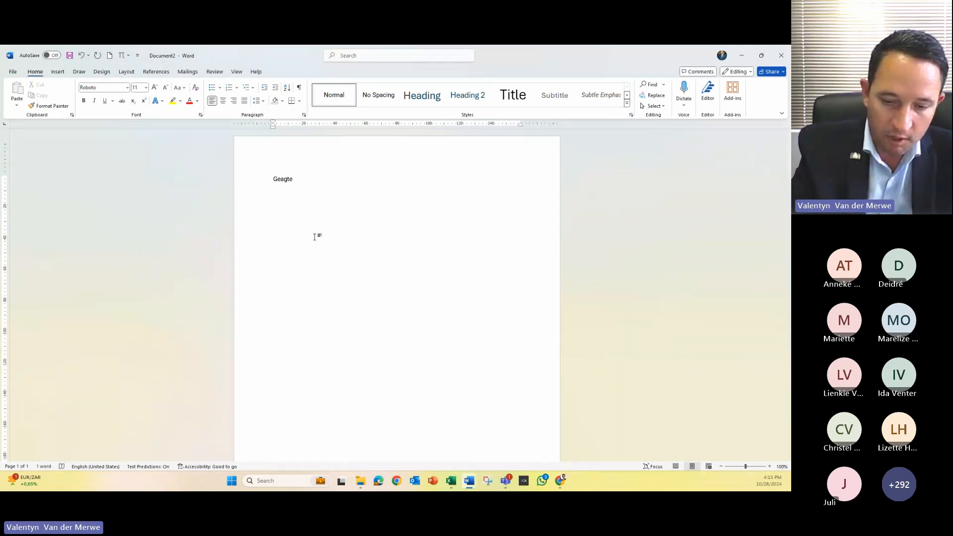
pyautogui.write(' {Naam en Van}')
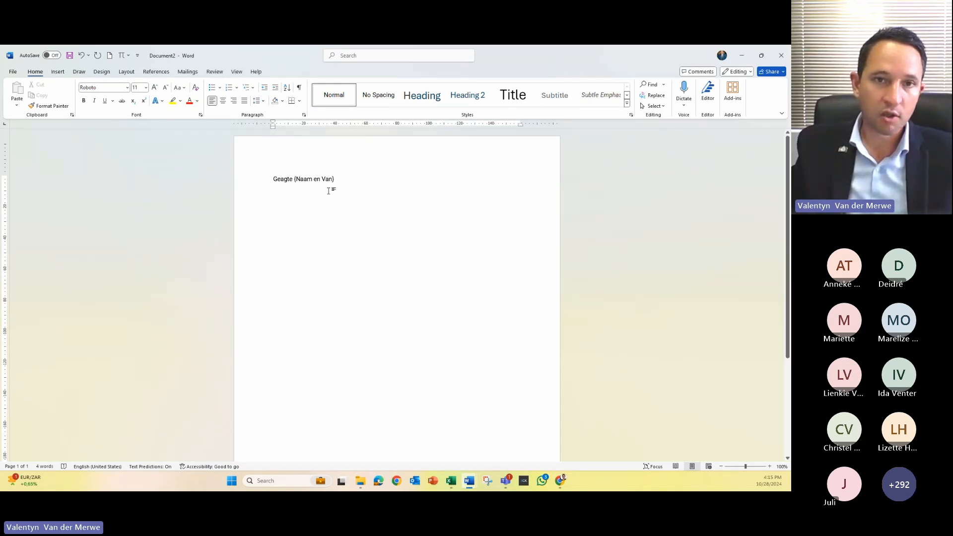
pyautogui.press('Return')
pyautogui.press('Return')
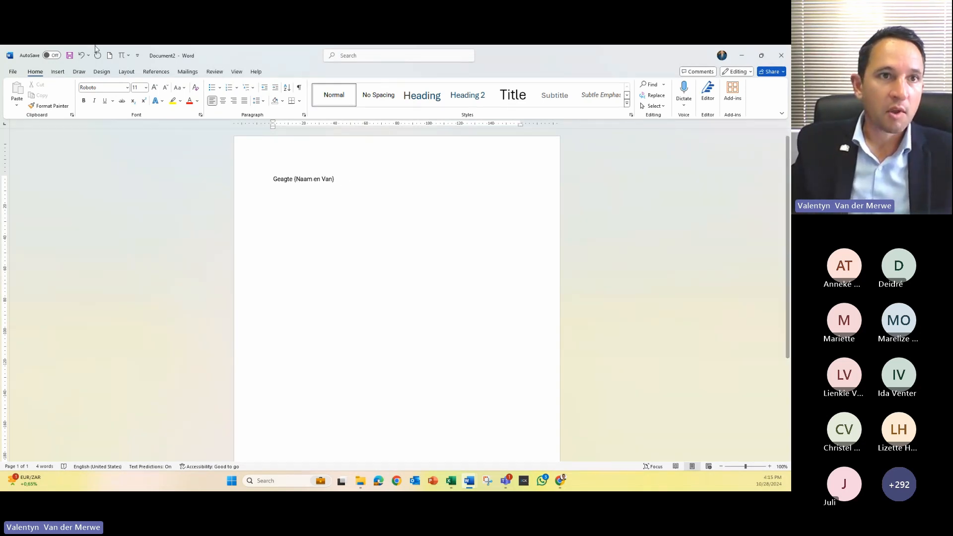
# Step: Choose to use an existing list as the mail-merge recipients
pyautogui.click(192, 73)
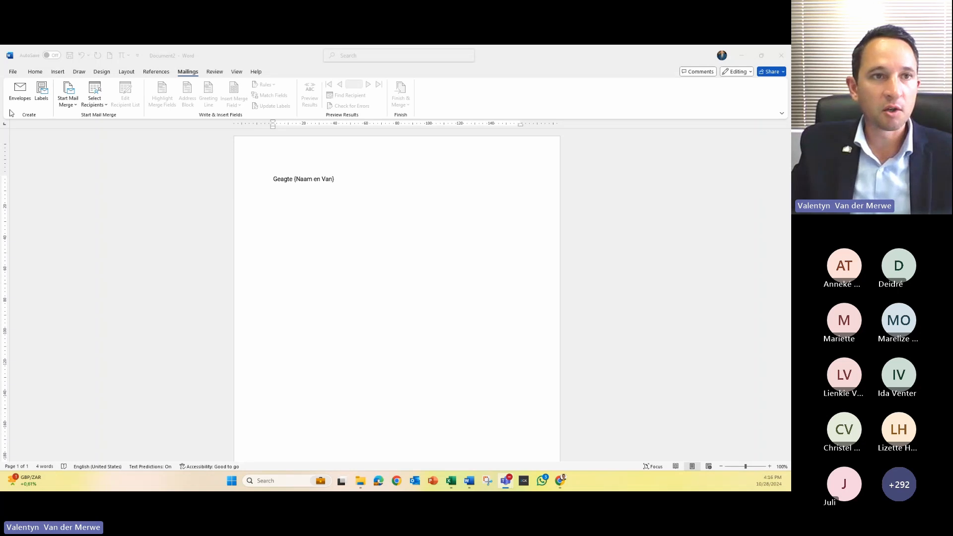
pyautogui.click(96, 99)
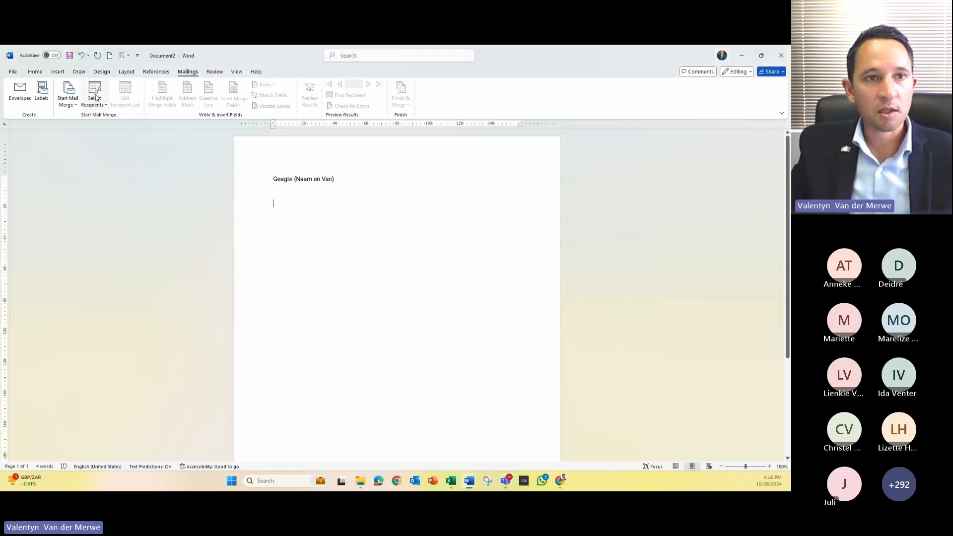
pyautogui.click(97, 98)
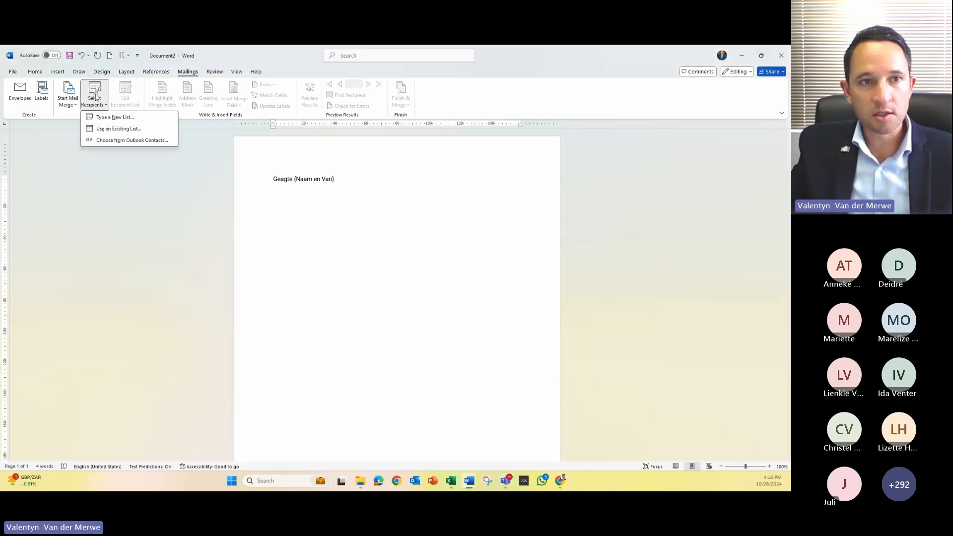
pyautogui.click(143, 131)
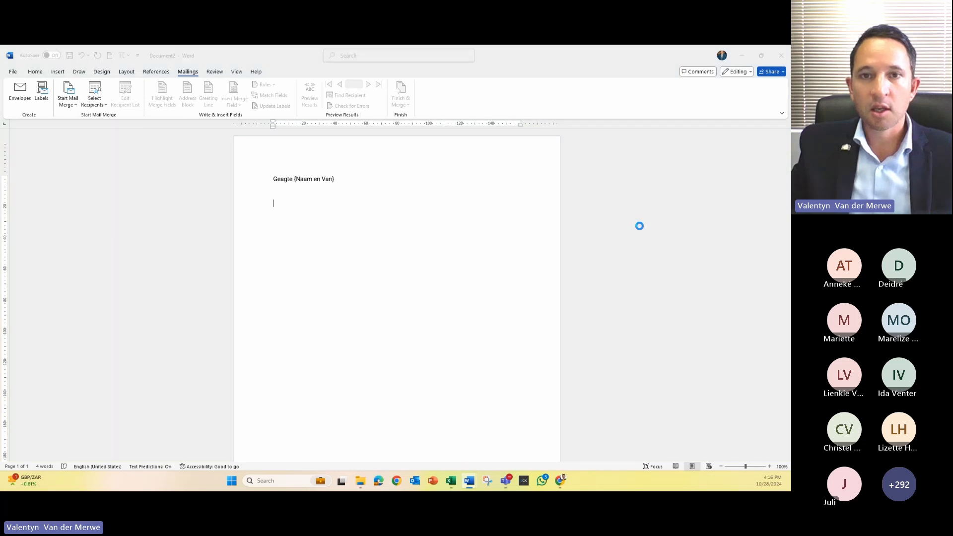
# Step: Browse from the Sessies folder into the Tegnologie sessie folder
pyautogui.moveTo(137, 56); pyautogui.dragTo(354, 95)
pyautogui.scroll(3, 254, 209)
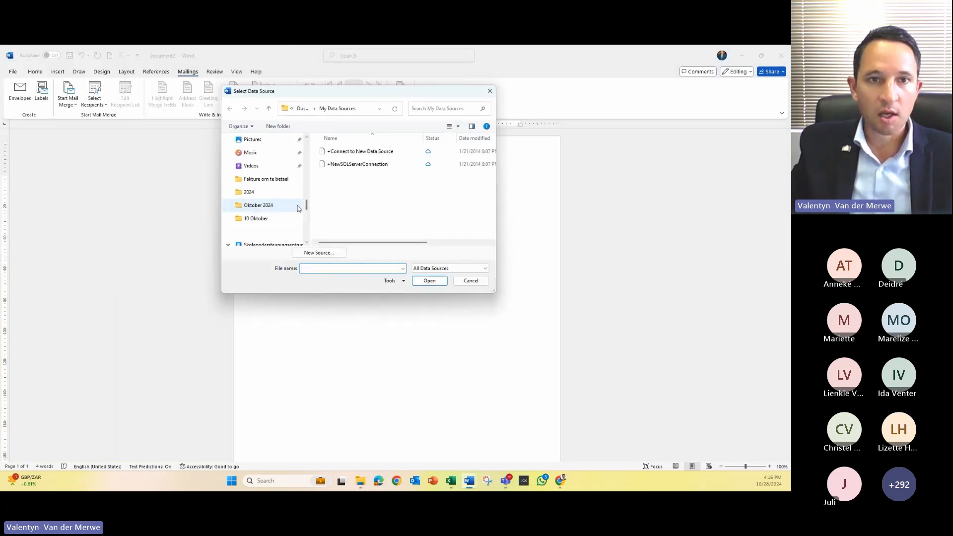
pyautogui.scroll(-5, 293, 206)
pyautogui.scroll(10, 274, 204)
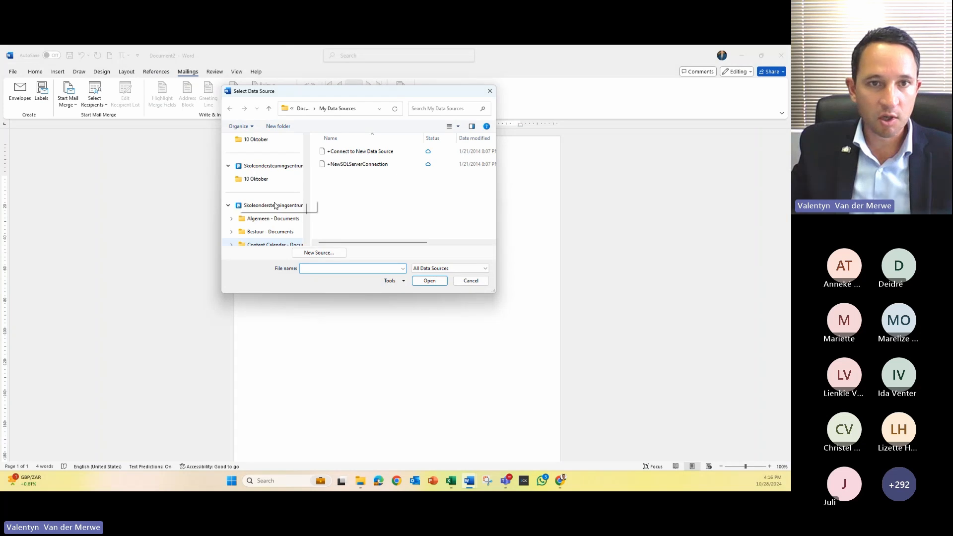
pyautogui.scroll(-8, 274, 204)
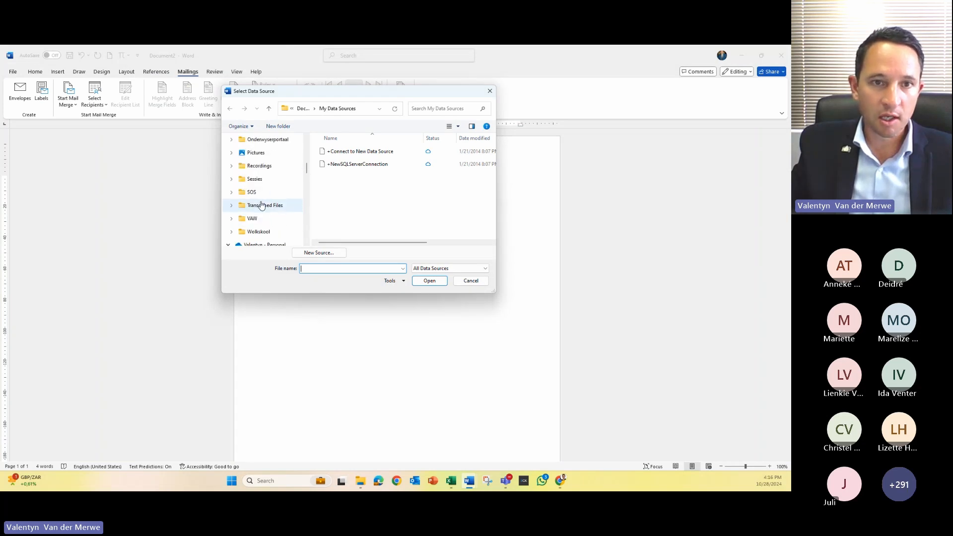
pyautogui.click(256, 179)
pyautogui.scroll(-2, 333, 223)
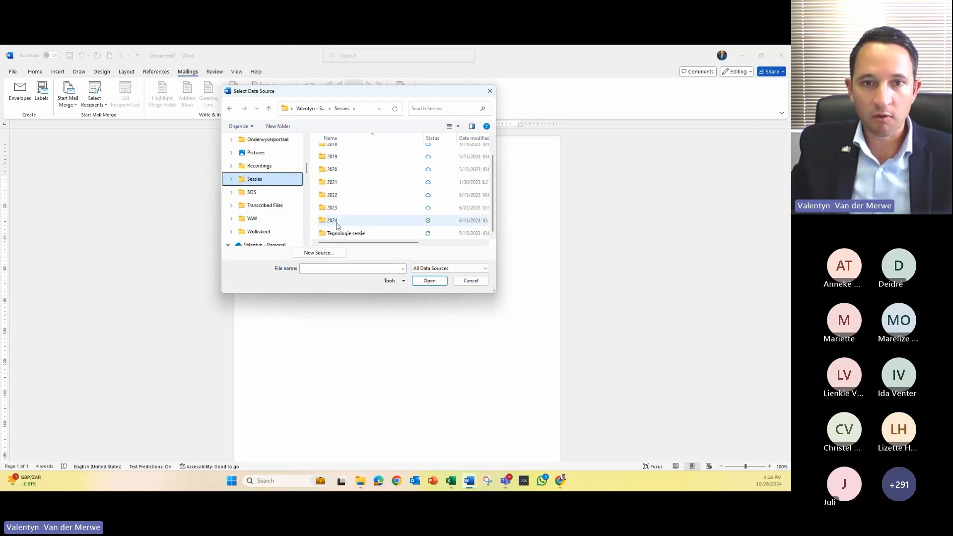
pyautogui.doubleClick(335, 223)
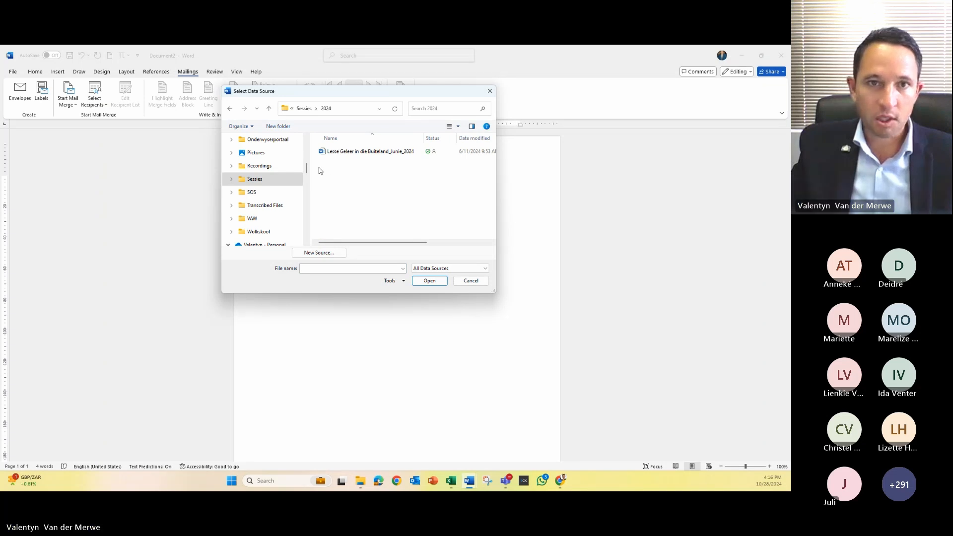
pyautogui.click(268, 179)
pyautogui.scroll(-2, 348, 213)
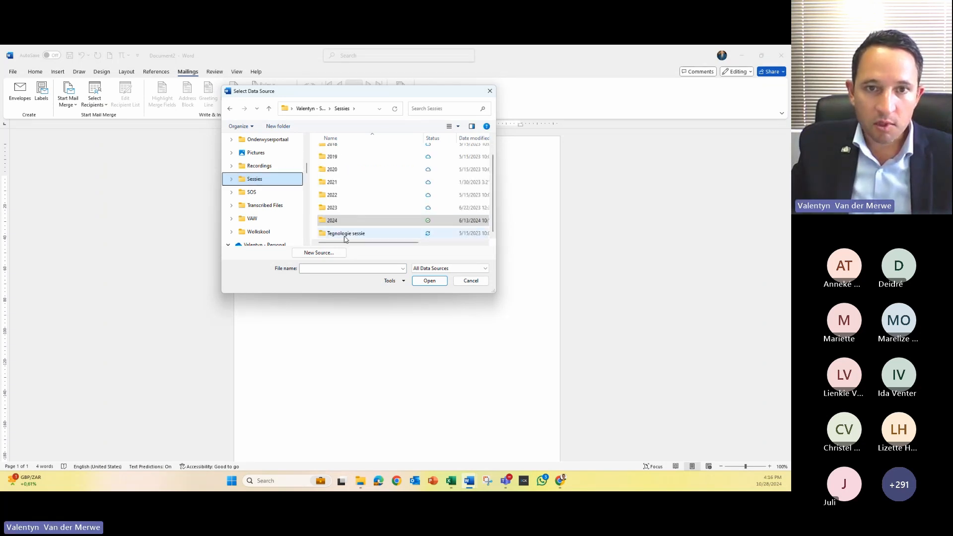
pyautogui.click(342, 234)
pyautogui.doubleClick(342, 234)
# Step: Open Excel Opleiding > Bemeester Excel AOV > Oktober 2024 and select Excel_Dokument voltooi_Oktober 2024
pyautogui.doubleClick(367, 164)
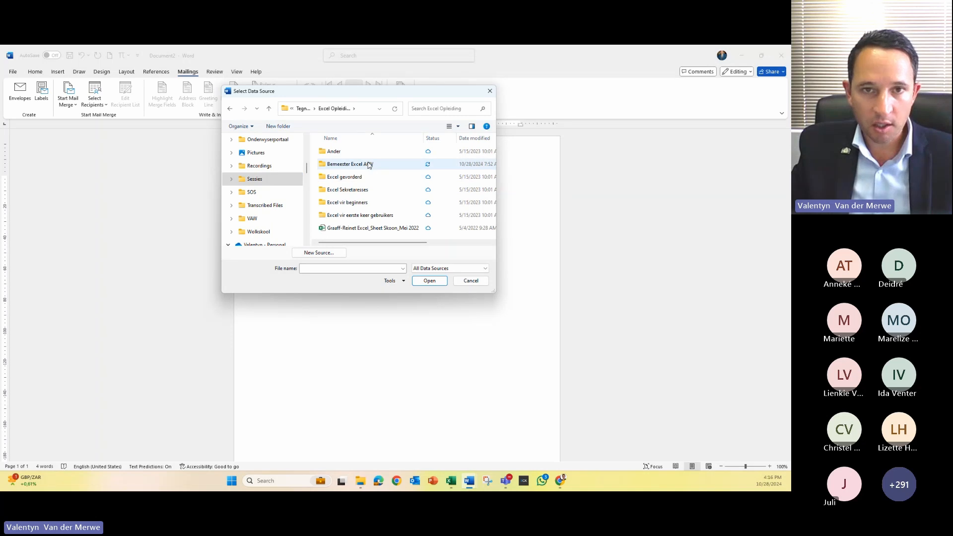
pyautogui.click(368, 164)
pyautogui.doubleClick(369, 164)
pyautogui.doubleClick(341, 164)
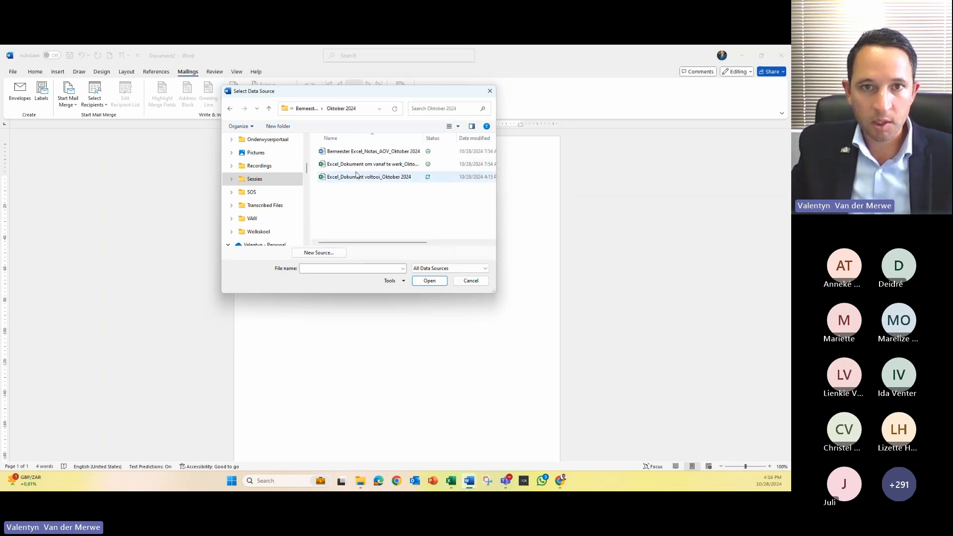
pyautogui.click(370, 177)
pyautogui.doubleClick(383, 179)
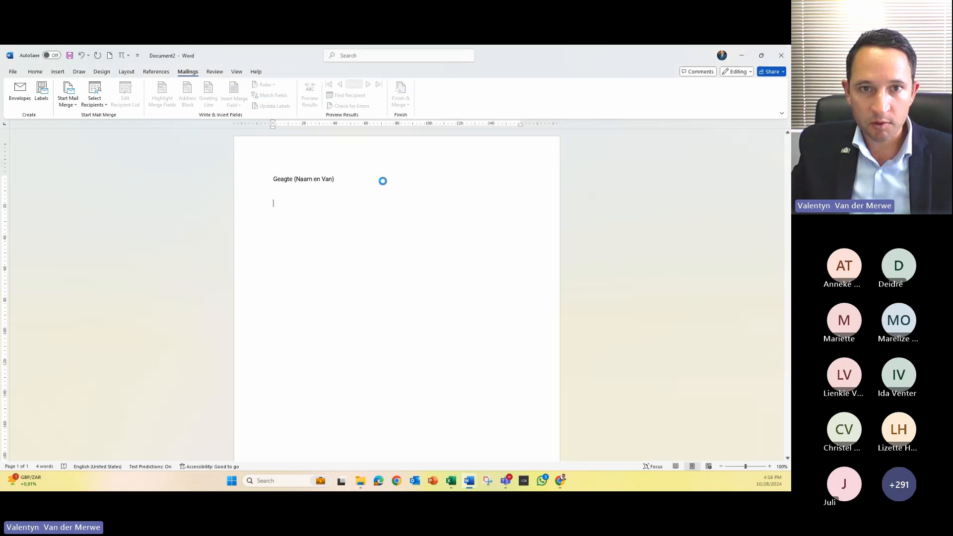
pyautogui.click(318, 242)
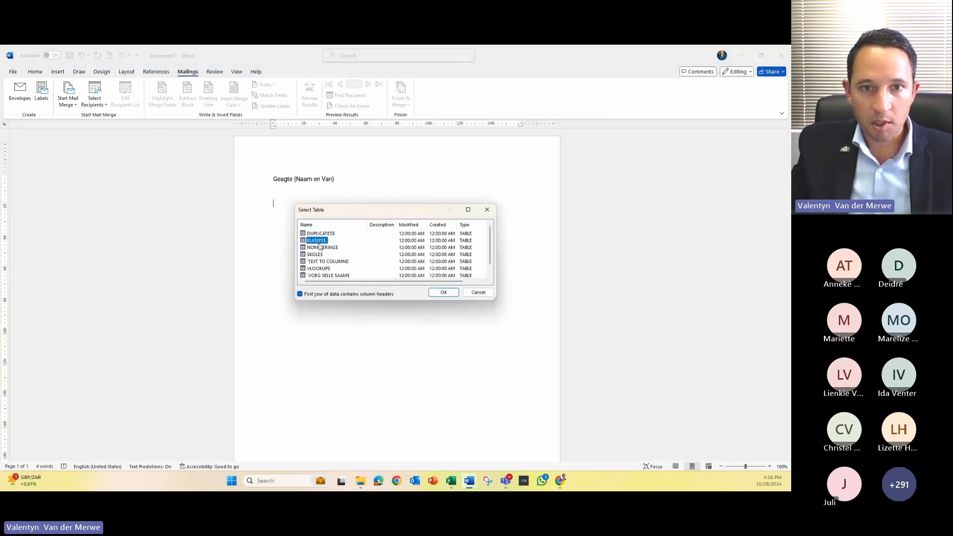
# Step: Confirm the KLASLYS table and insert the Rapportpunt merge field below the greeting
pyautogui.doubleClick(319, 242)
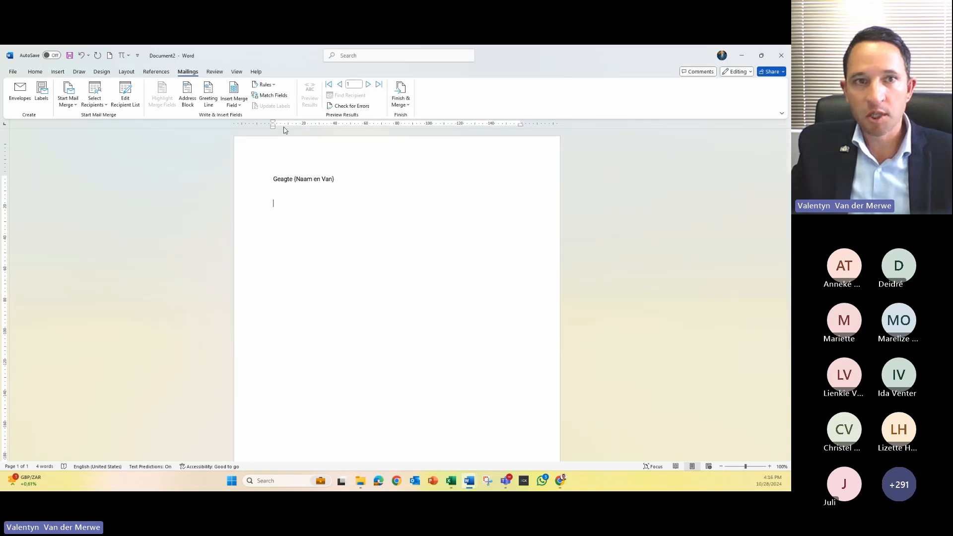
pyautogui.click(234, 108)
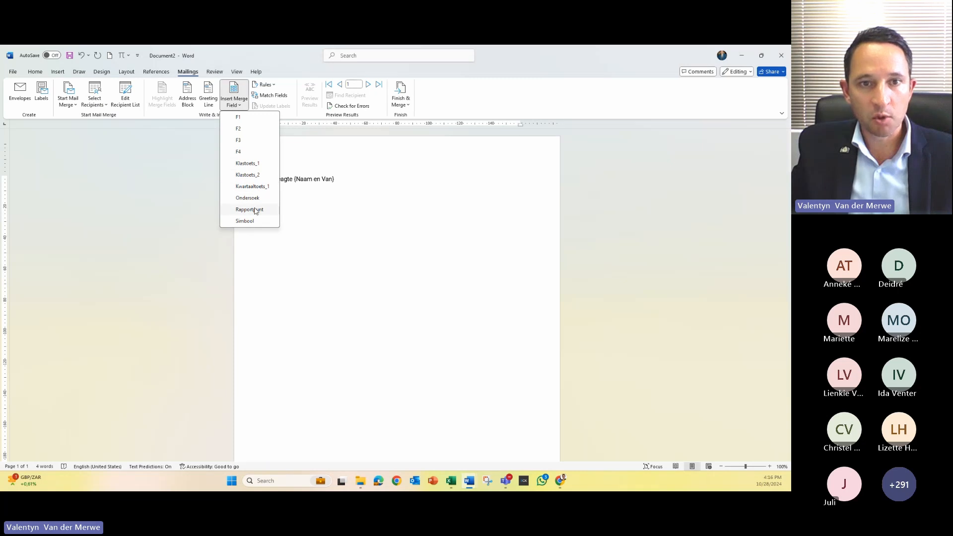
pyautogui.click(250, 210)
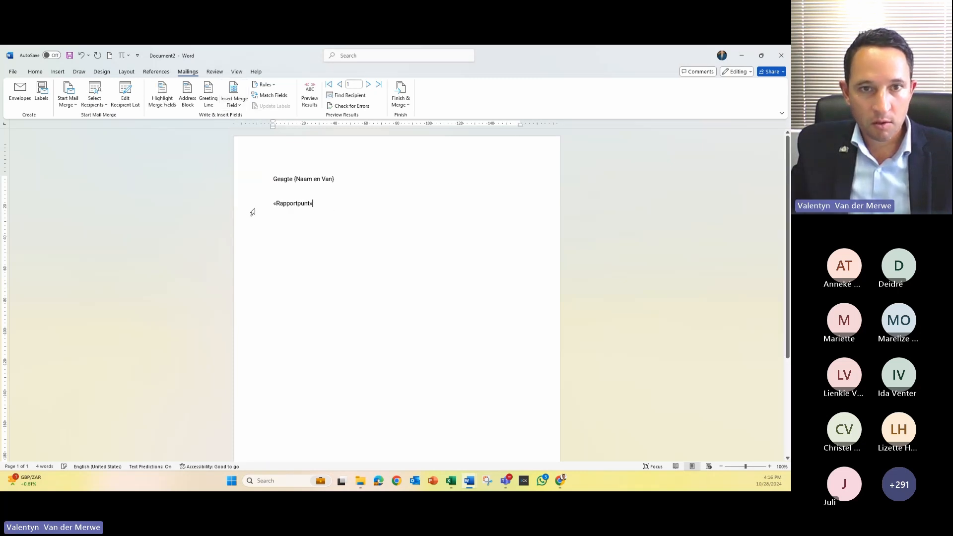
# Step: Add the line 'Jou kind se rapportpunt:' above the field and preview the merged result
pyautogui.click(274, 204)
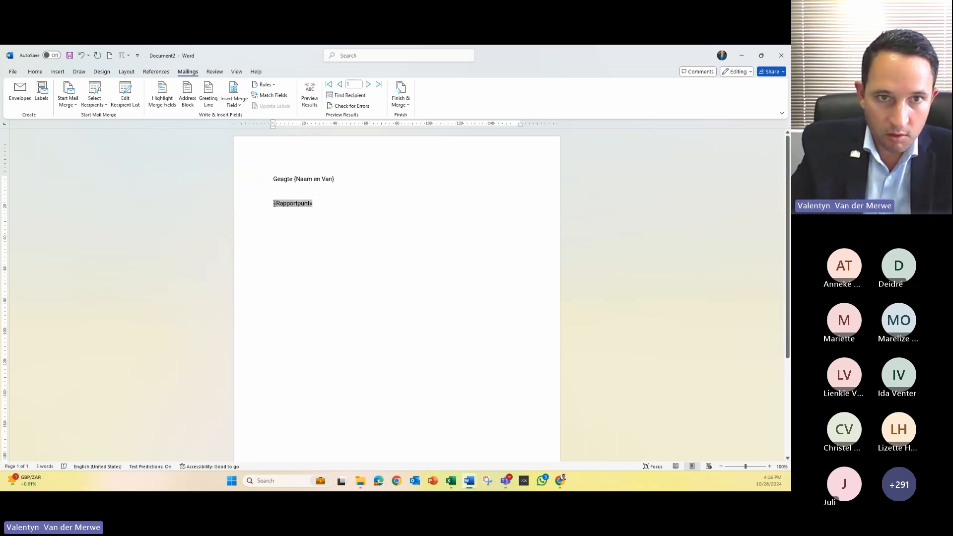
pyautogui.click(274, 191)
pyautogui.write('Jou ')
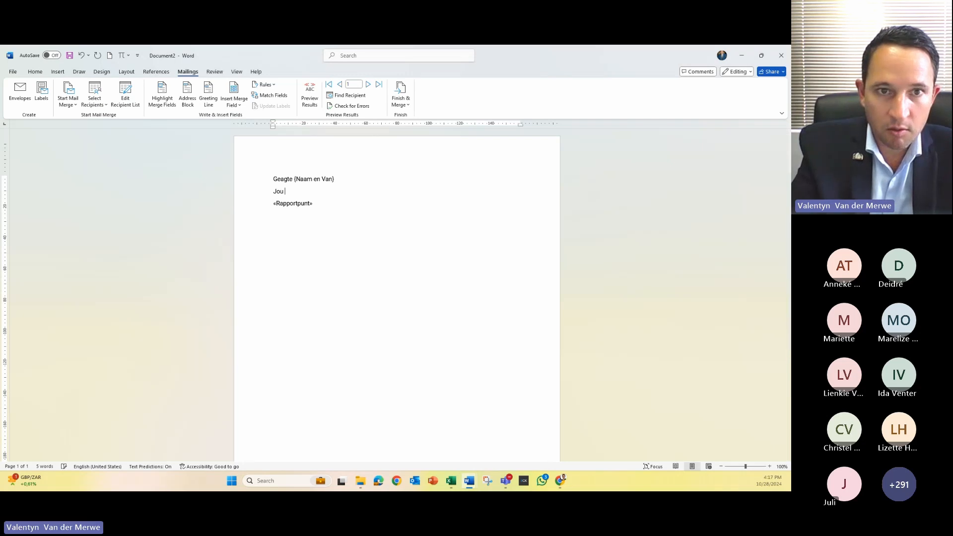
pyautogui.write('kin')
pyautogui.press('BackSpace')
pyautogui.write('d se')
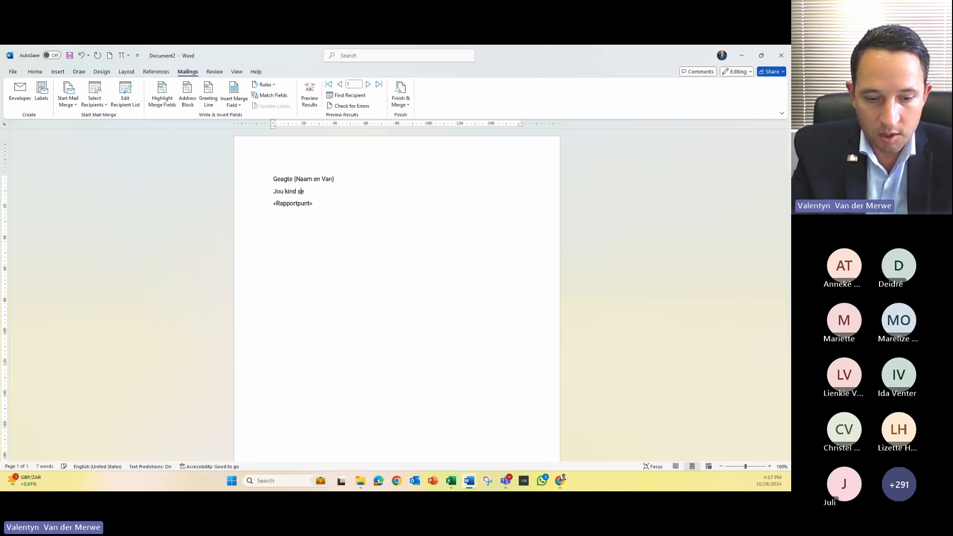
pyautogui.write(' rapportpu')
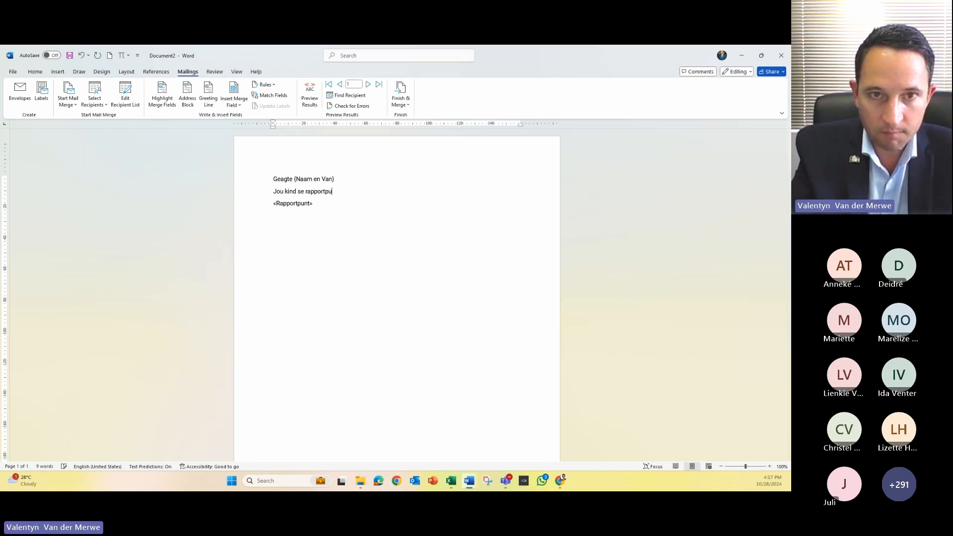
pyautogui.write('nt:')
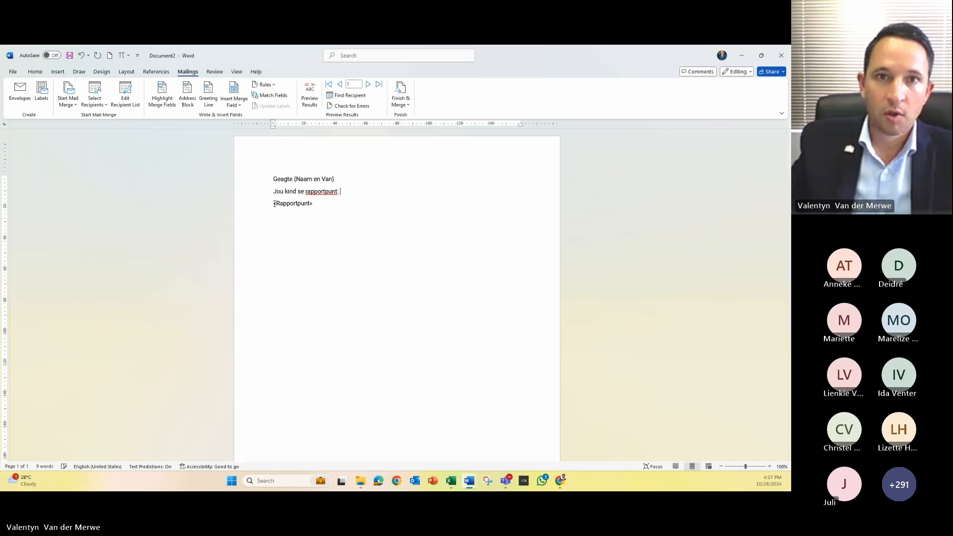
pyautogui.click(309, 96)
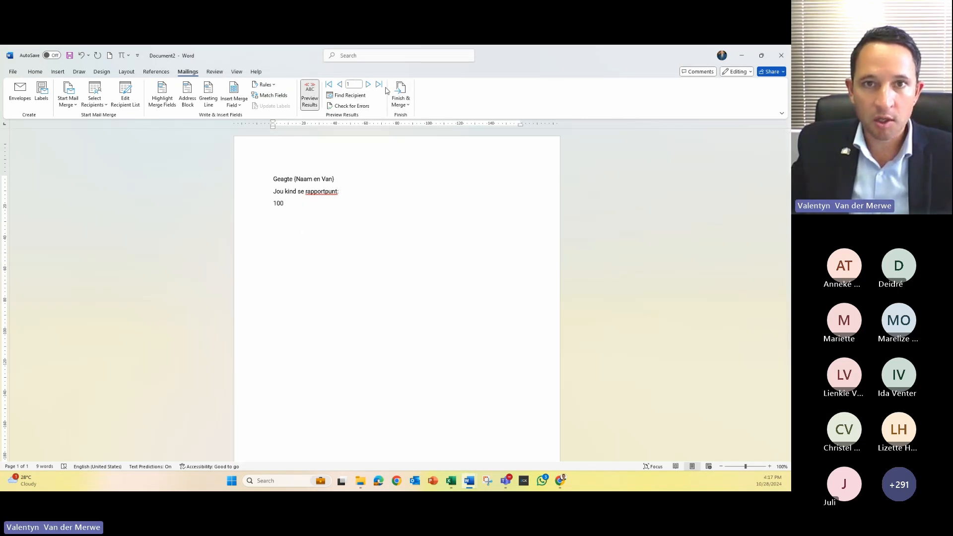
# Step: Step forward to recipient 12, whose Rapportpunt shows 61.333333333333329, then switch to Excel
pyautogui.click(368, 85)
pyautogui.click(368, 85)
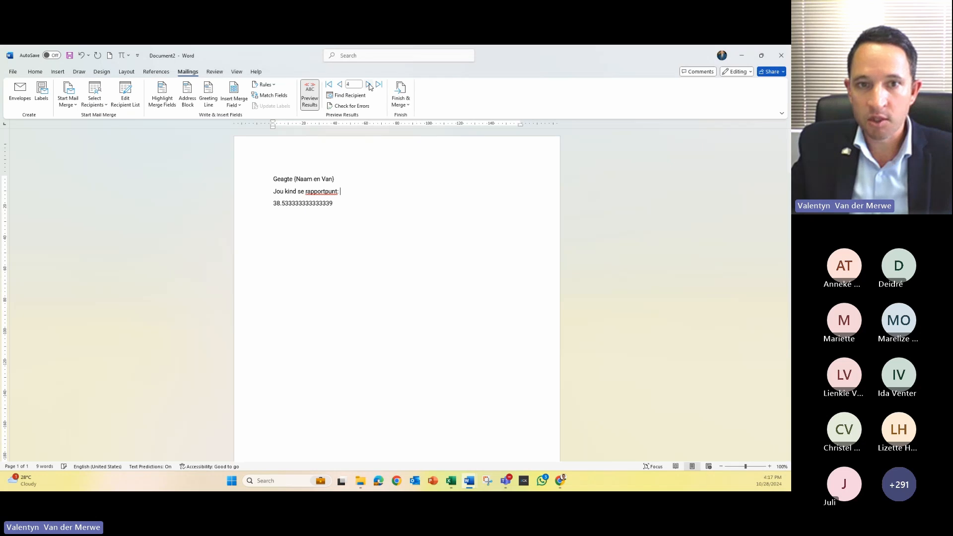
pyautogui.click(369, 85)
pyautogui.click(368, 85)
pyautogui.click(369, 84)
pyautogui.click(368, 85)
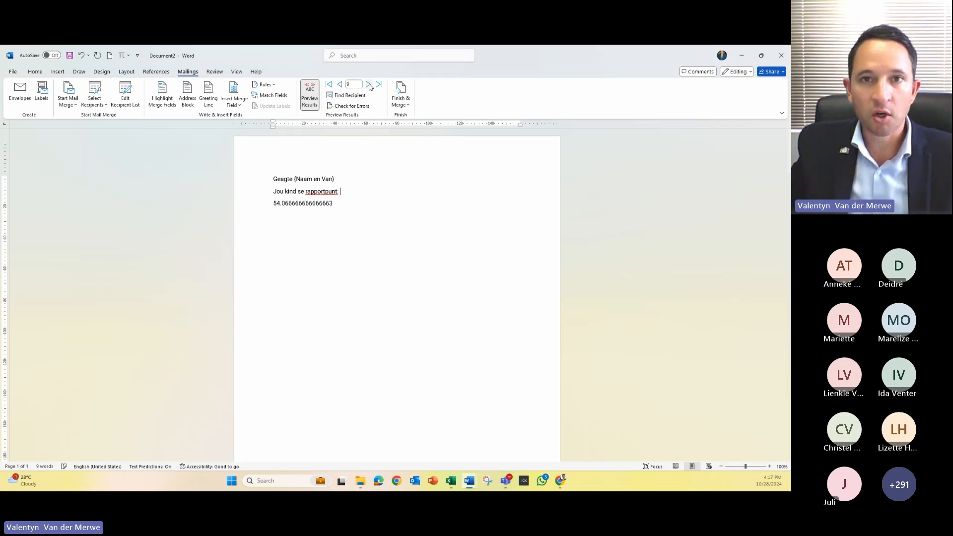
pyautogui.click(368, 85)
pyautogui.click(369, 85)
pyautogui.click(368, 85)
pyautogui.click(369, 85)
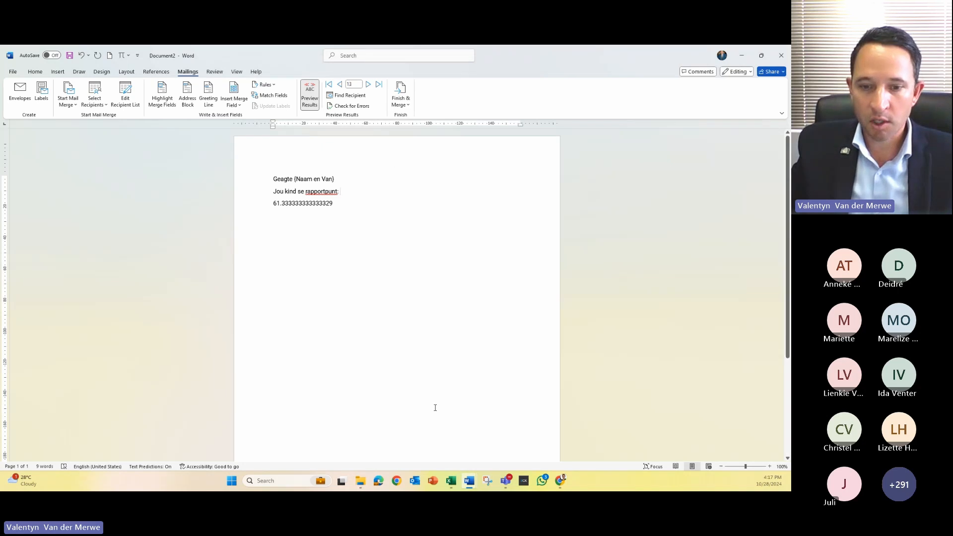
pyautogui.click(451, 481)
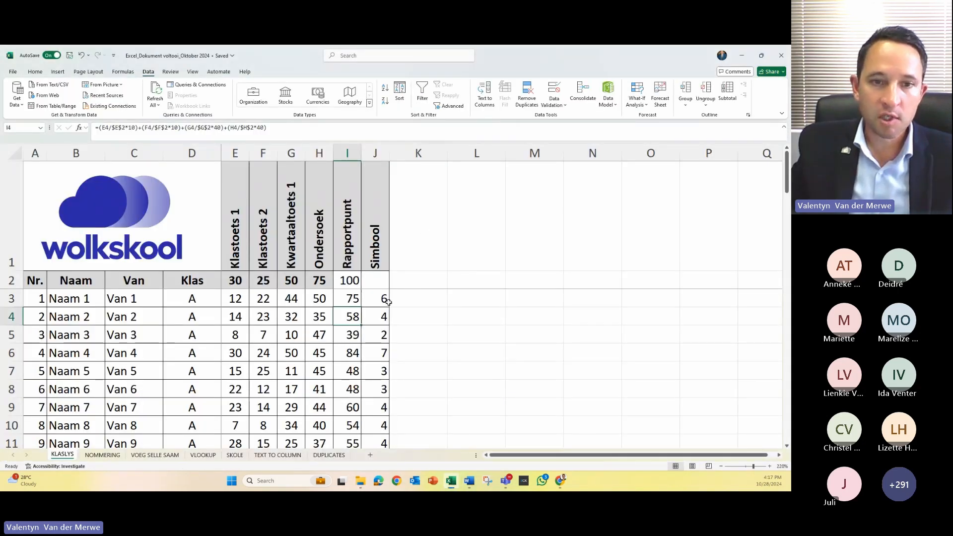
# Step: Check cells K3 and K1 on the KLASLYS sheet, then return to the Word letter
pyautogui.click(419, 297)
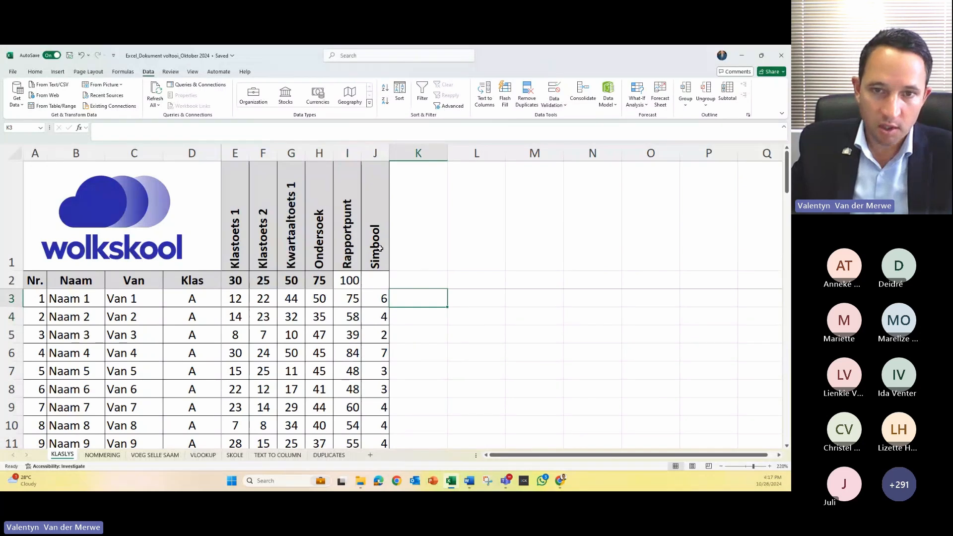
pyautogui.click(420, 249)
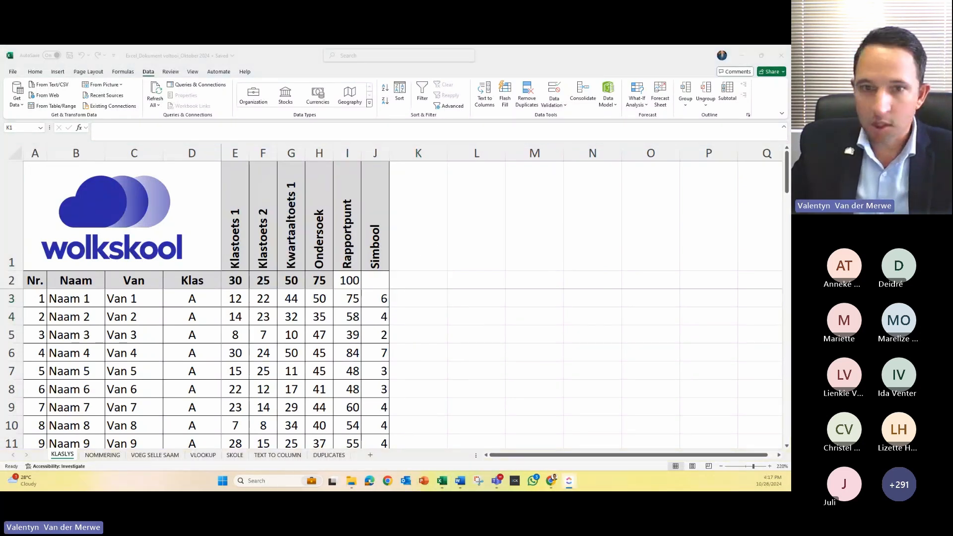
pyautogui.click(422, 245)
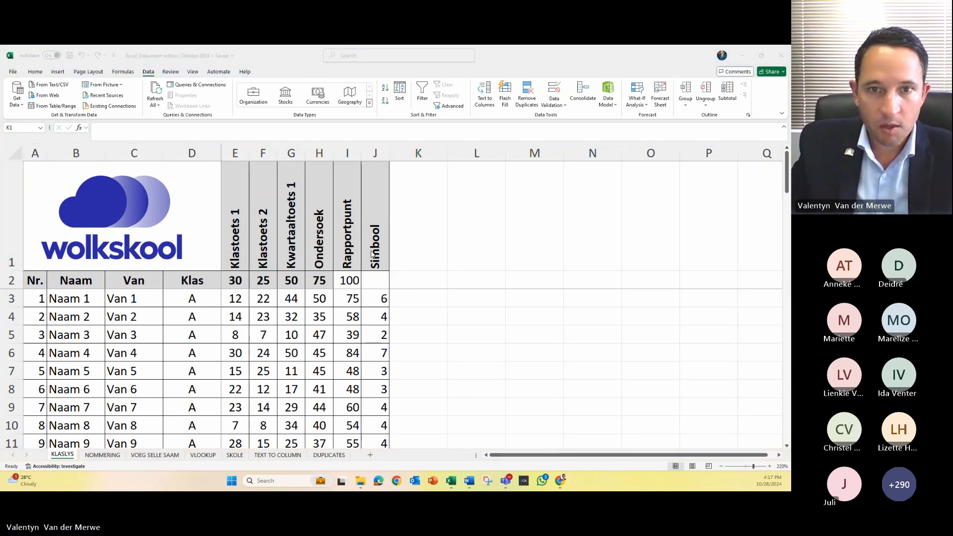
pyautogui.click(420, 245)
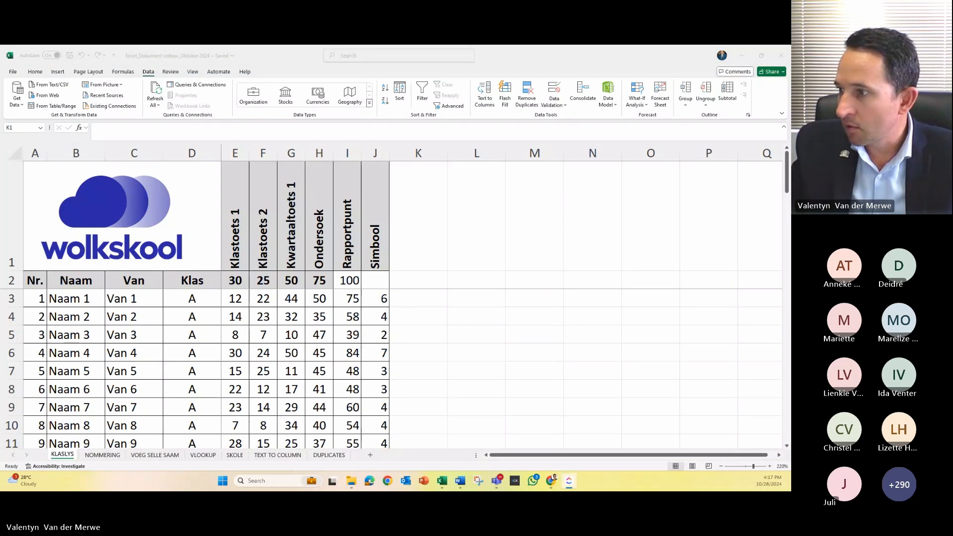
pyautogui.click(427, 236)
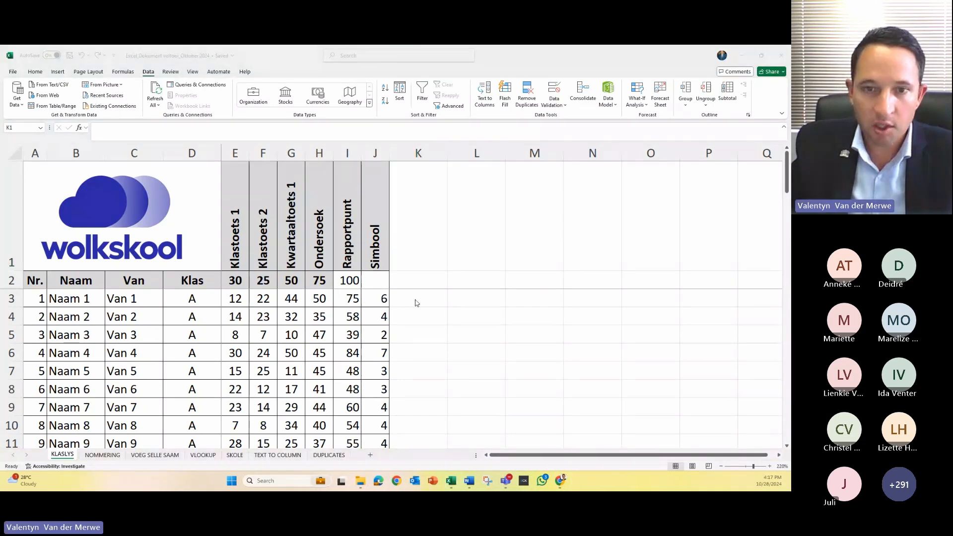
pyautogui.hotkey('alt', 'Tab')
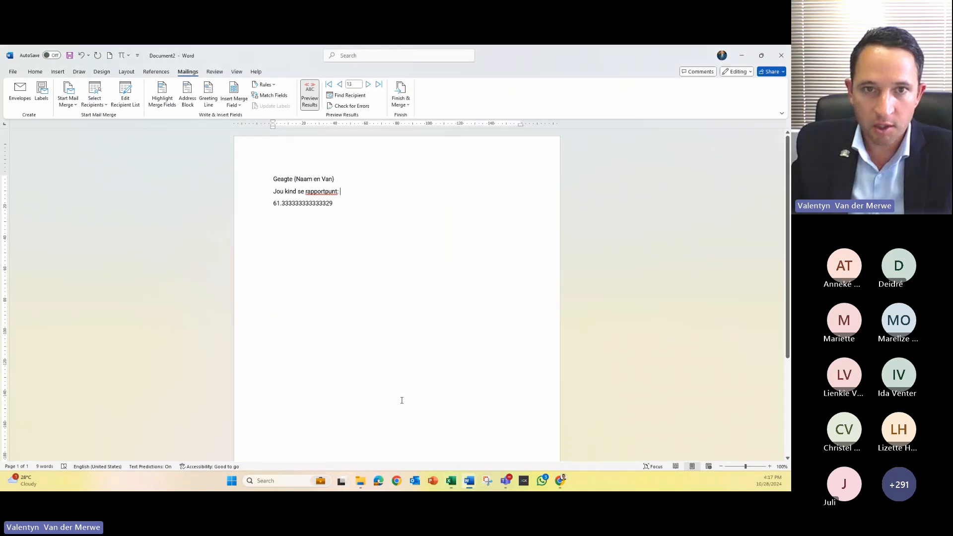
# Step: Review the Send Email Messages recipient options, cancel, and close the Word letter
pyautogui.click(400, 100)
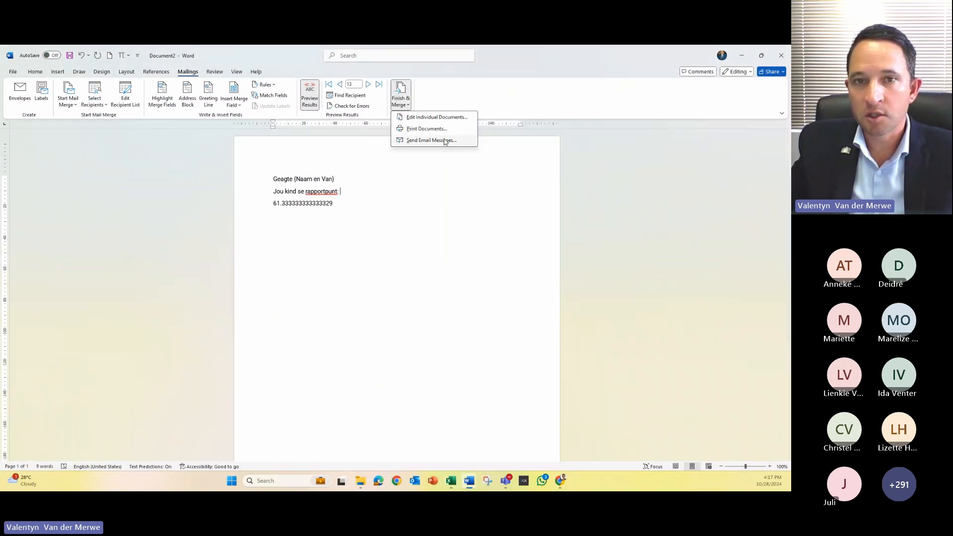
pyautogui.click(453, 141)
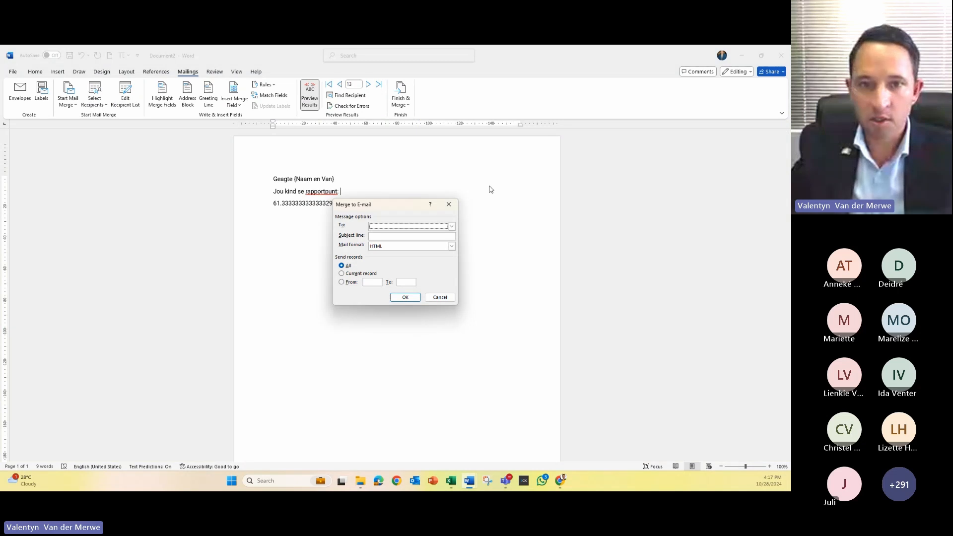
pyautogui.click(397, 226)
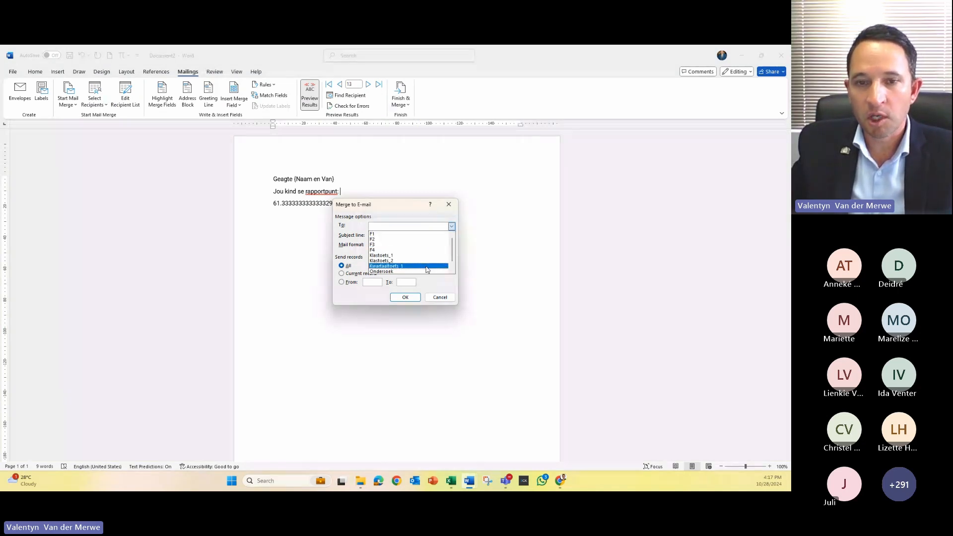
pyautogui.click(439, 297)
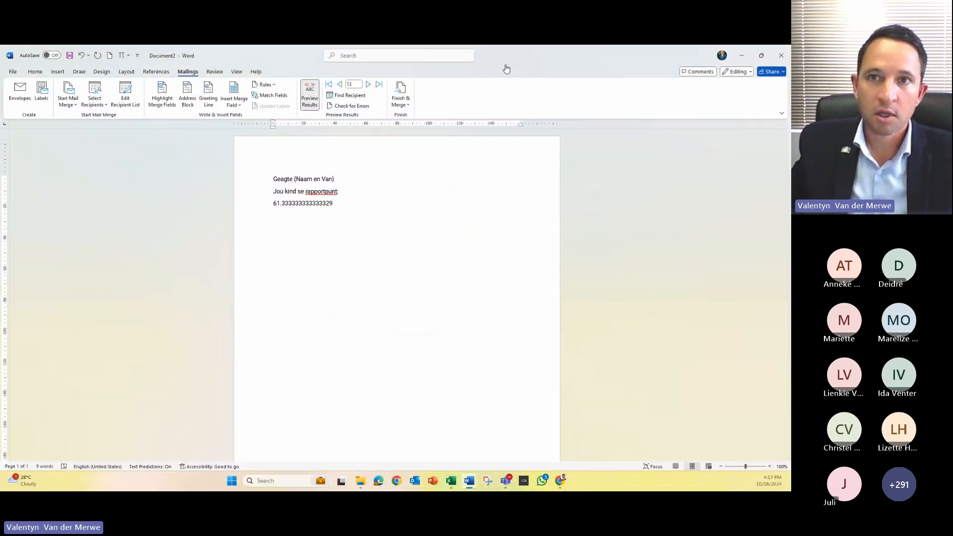
pyautogui.click(781, 56)
# Step: Close the merge letter without saving and snap the QR code Word document to one side of the screen
pyautogui.click(426, 309)
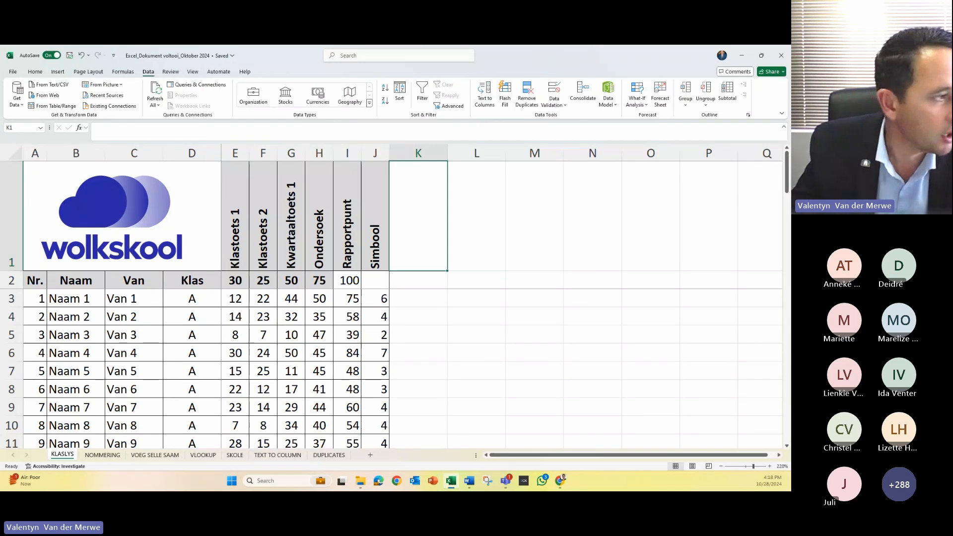
pyautogui.hotkey('alt', 'Tab')
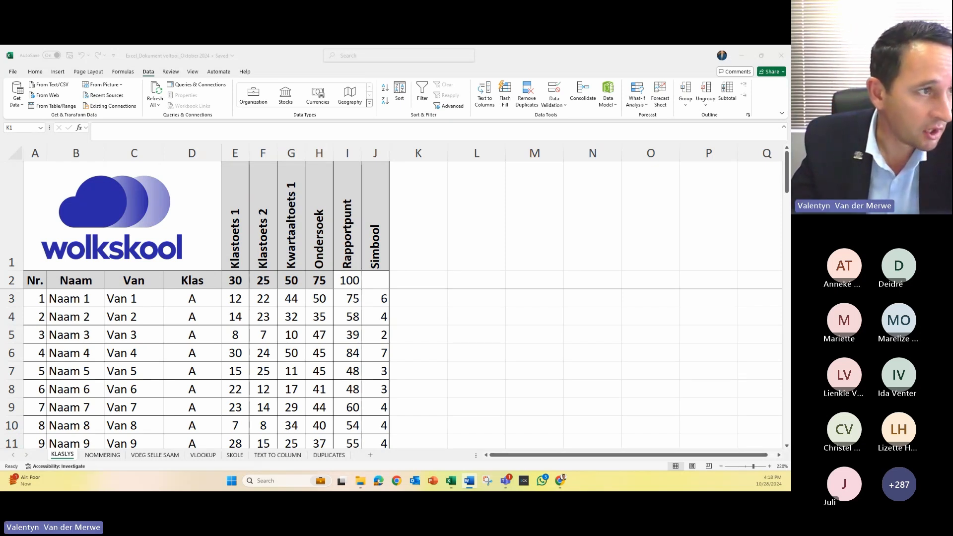
pyautogui.moveTo(0, 122); pyautogui.dragTo(467, 86)
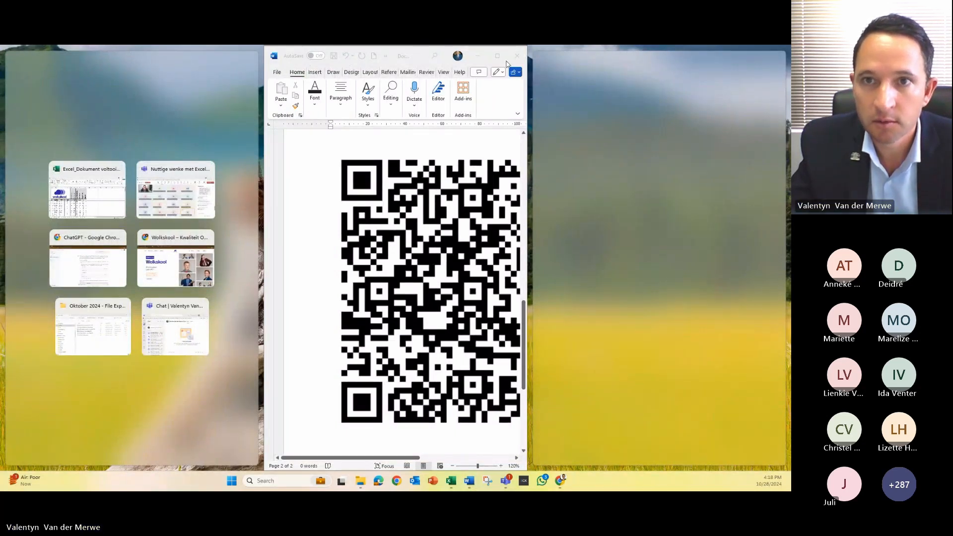
# Step: Place Excel beside it, maximize the QR code document, and snip a rectangle around the QR code
pyautogui.click(87, 191)
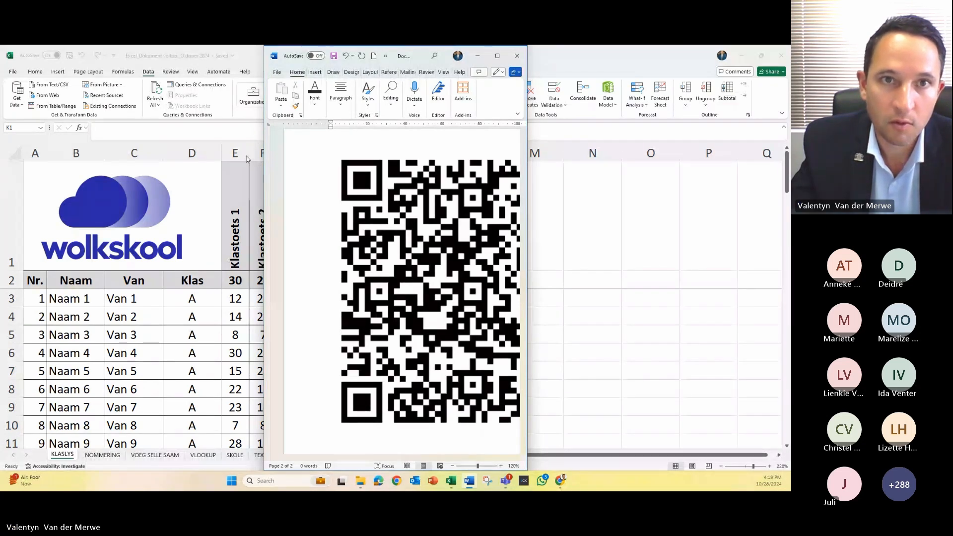
pyautogui.click(497, 56)
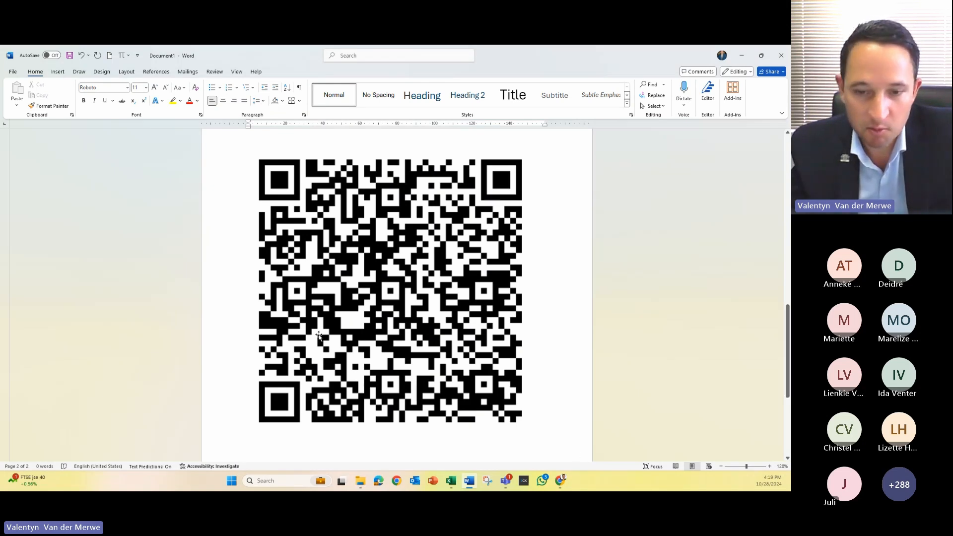
pyautogui.click(488, 482)
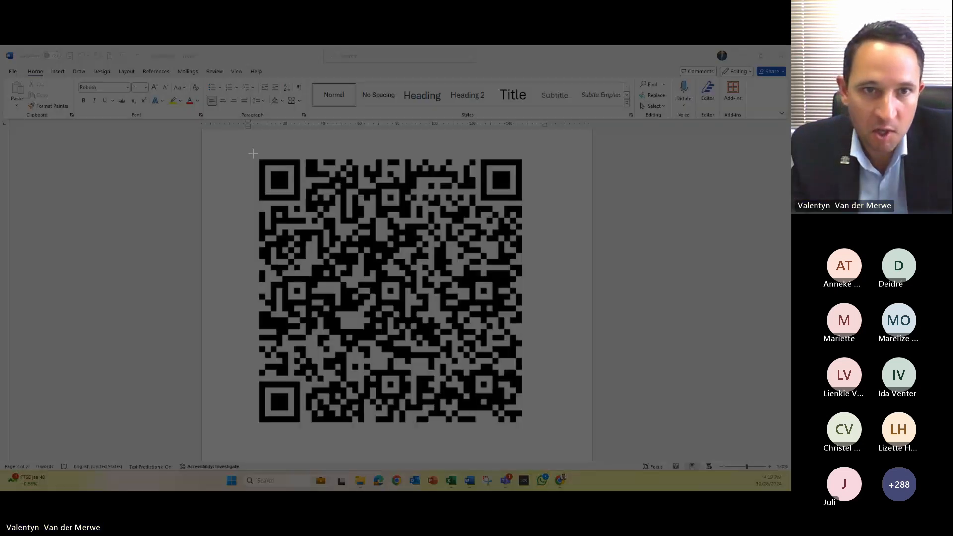
pyautogui.moveTo(253, 153); pyautogui.dragTo(534, 430)
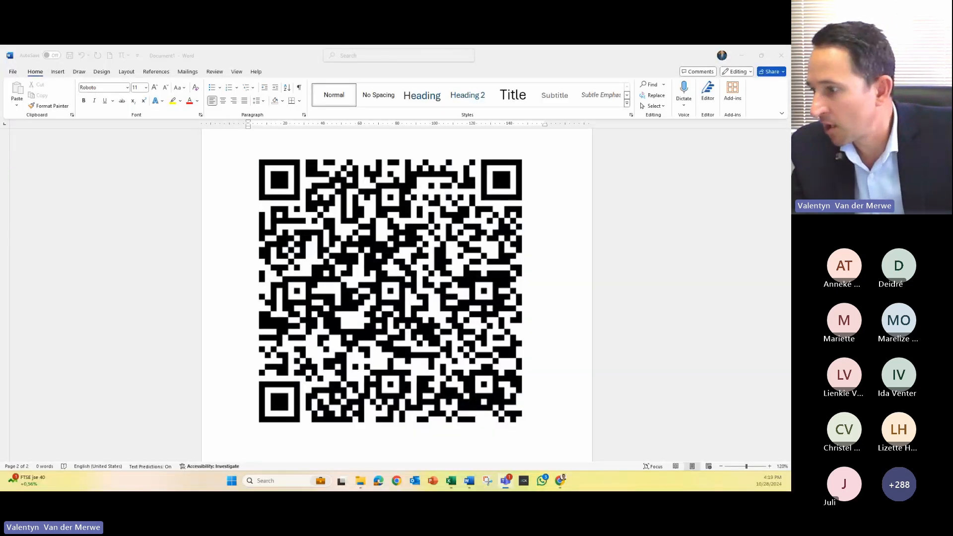